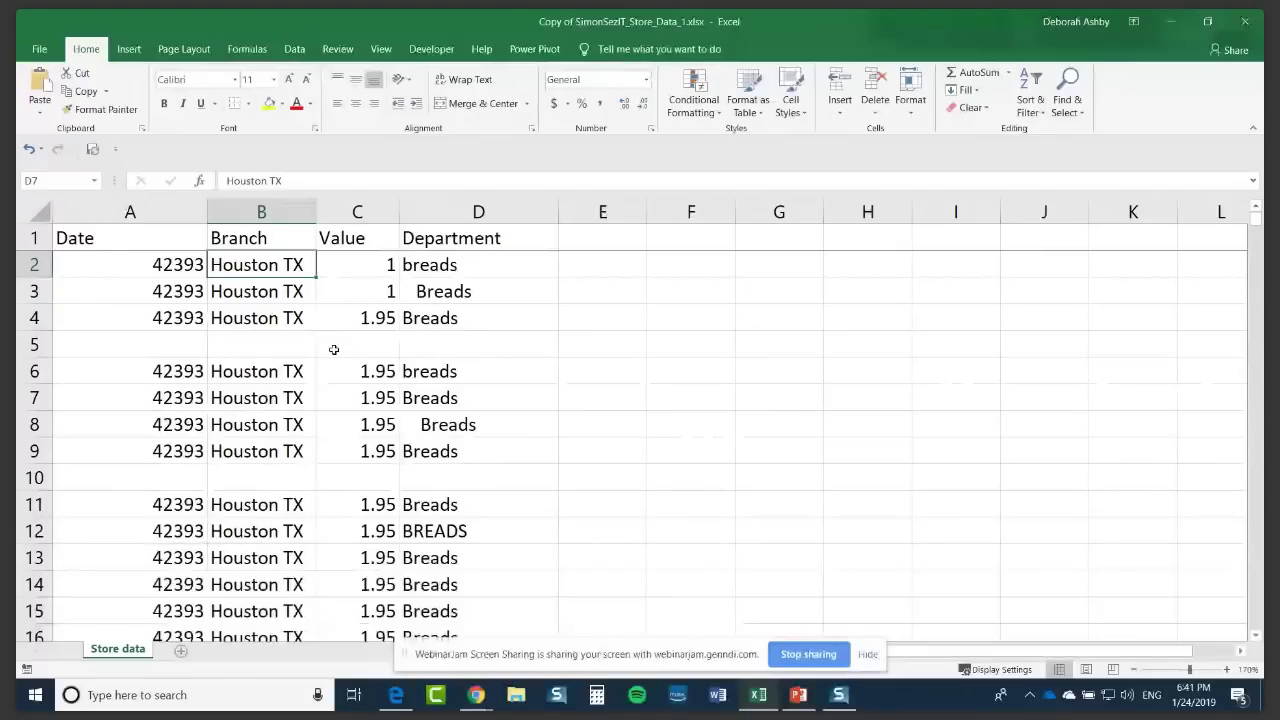
Step: Review the four column headings and jump through the Branch column to gauge the data's extent
left_click(109, 239)
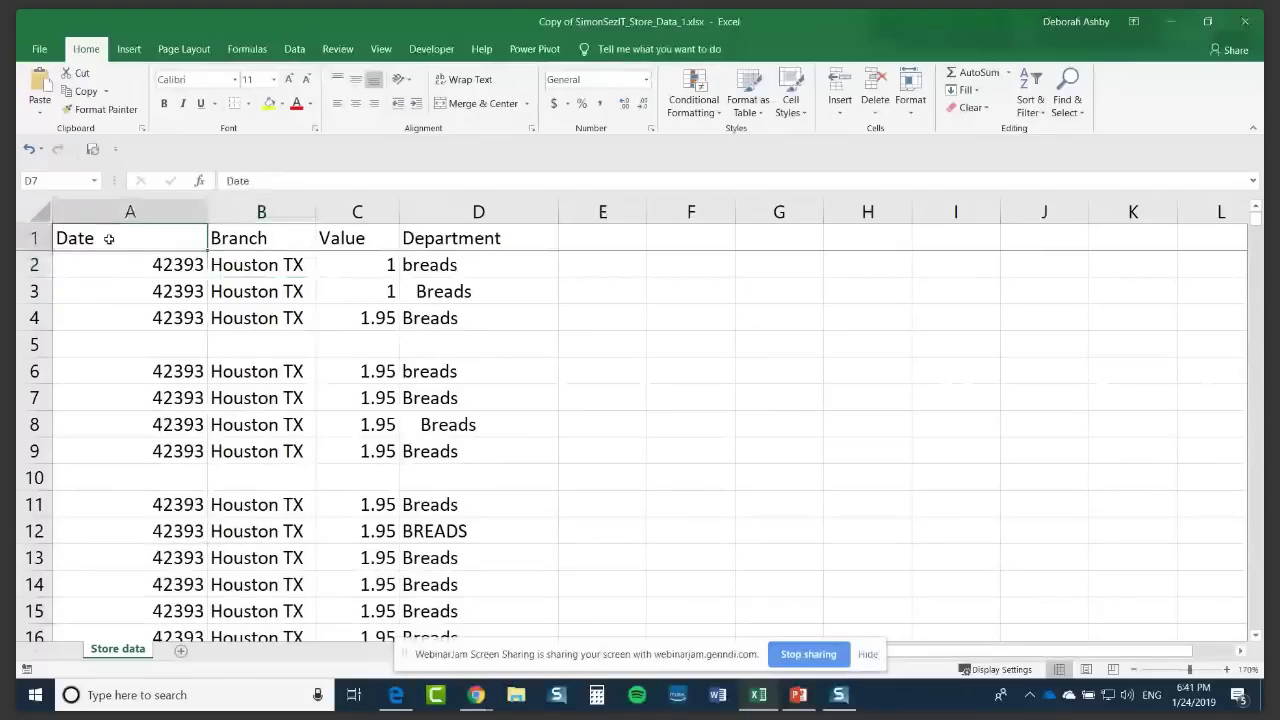
left_click(237, 239)
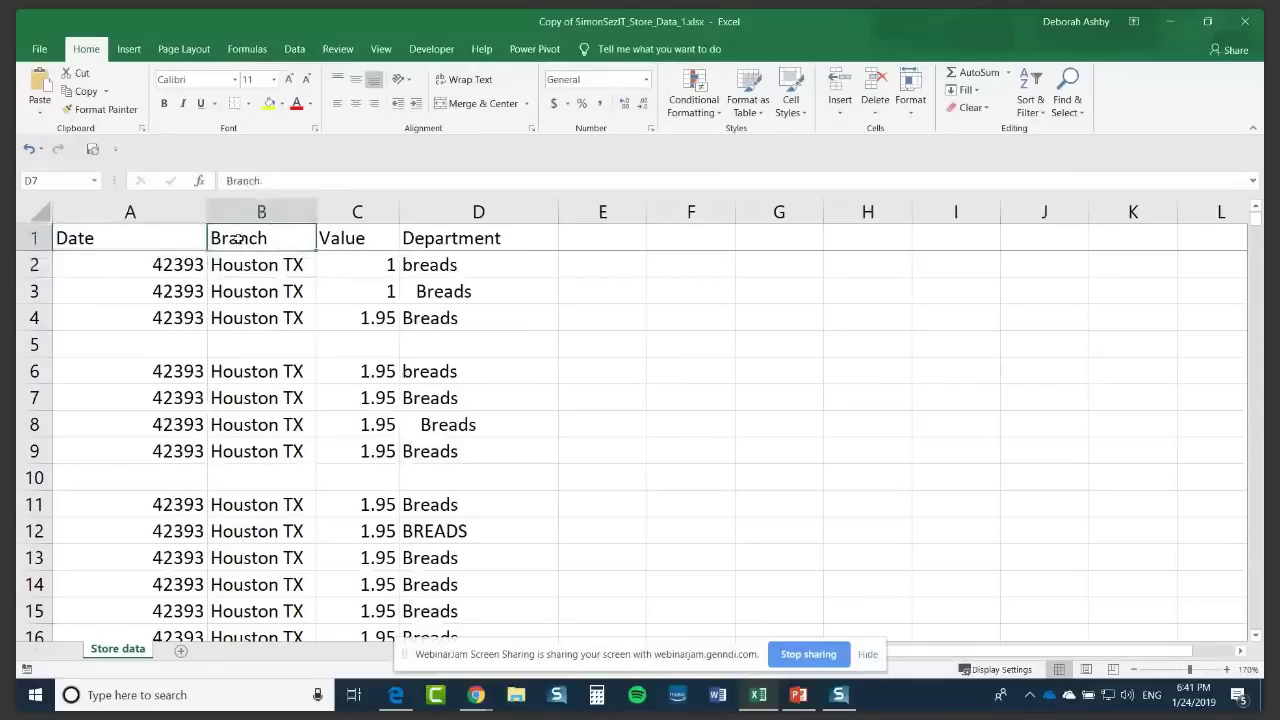
left_click(357, 242)
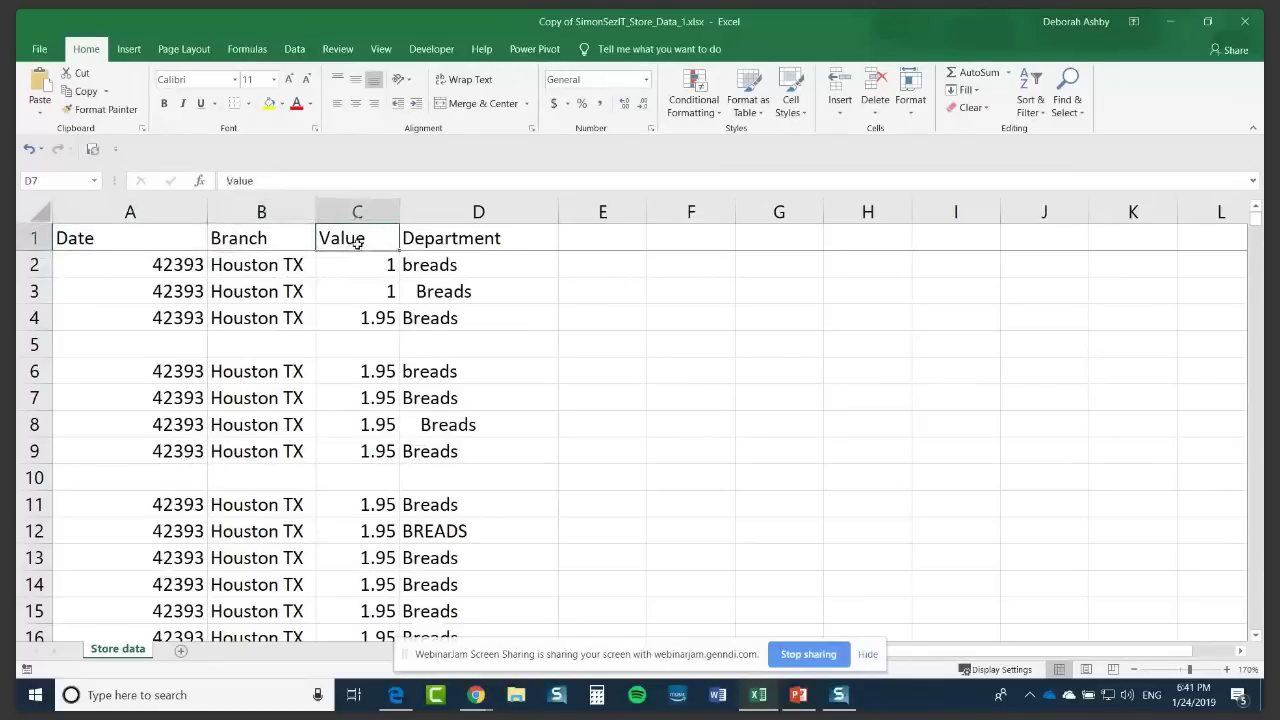
left_click(446, 241)
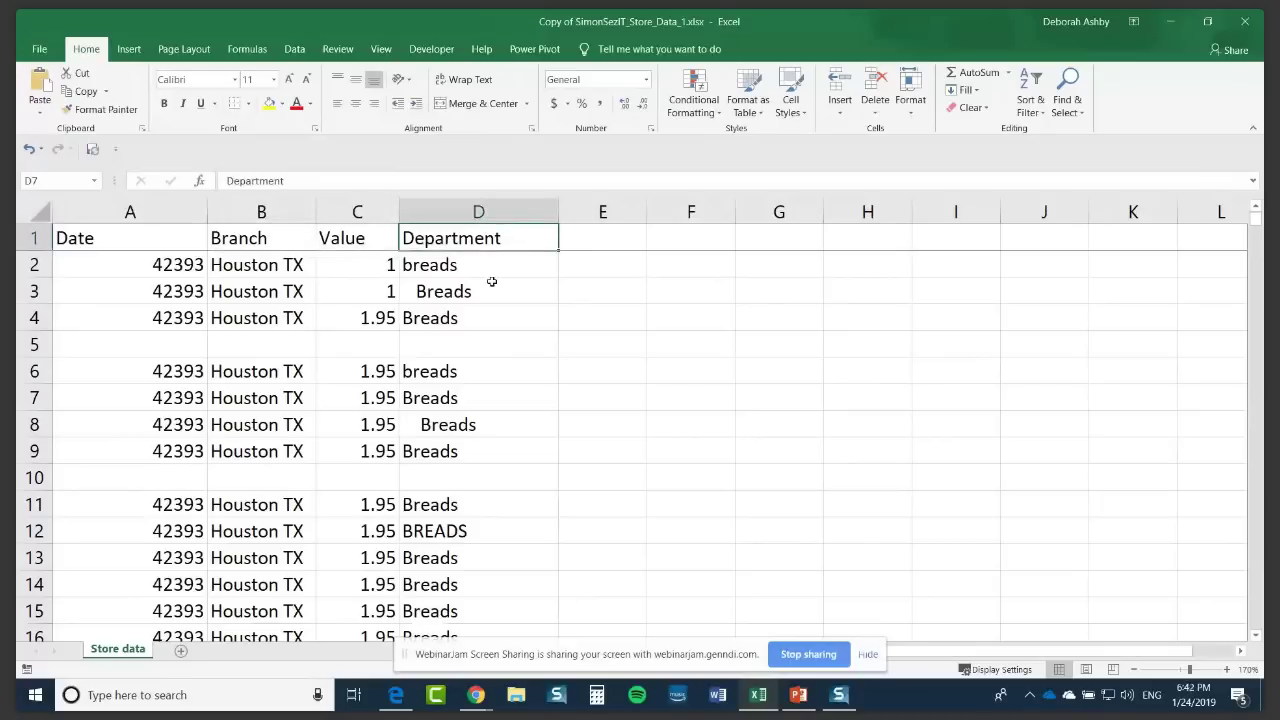
scroll(456, 401, "down", 3)
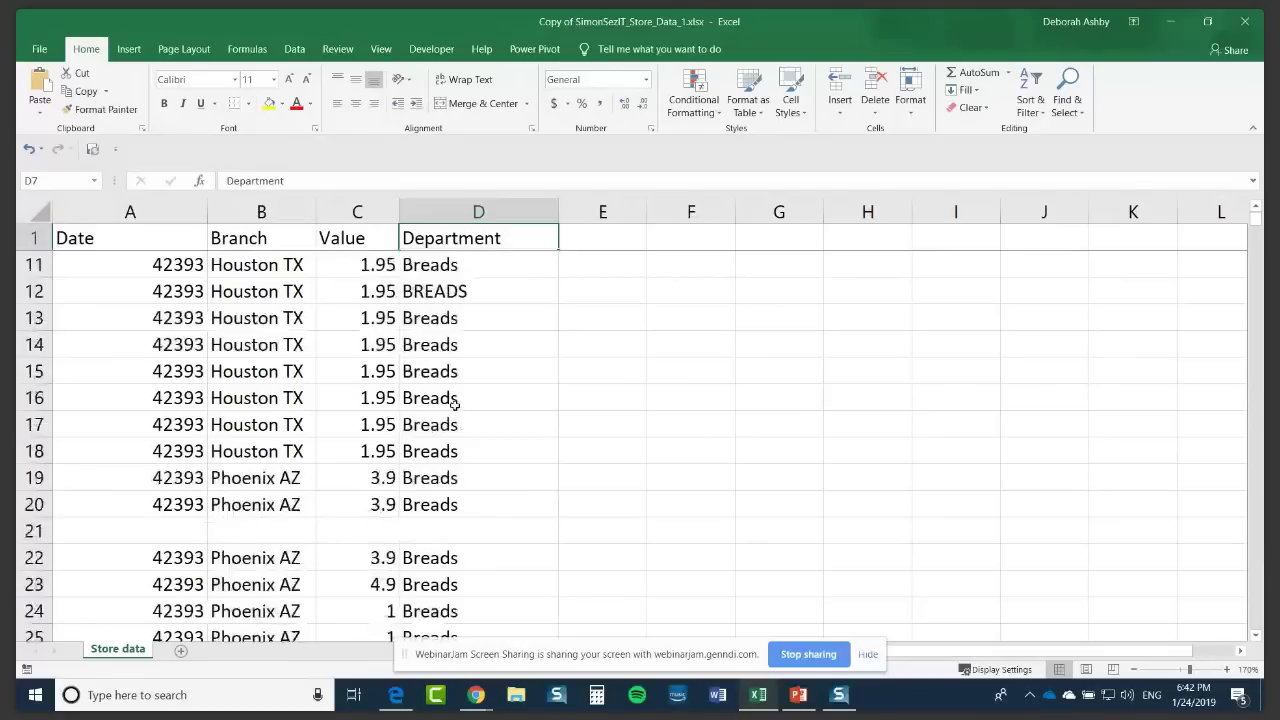
scroll(455, 403, "down", 11)
left_click(272, 428)
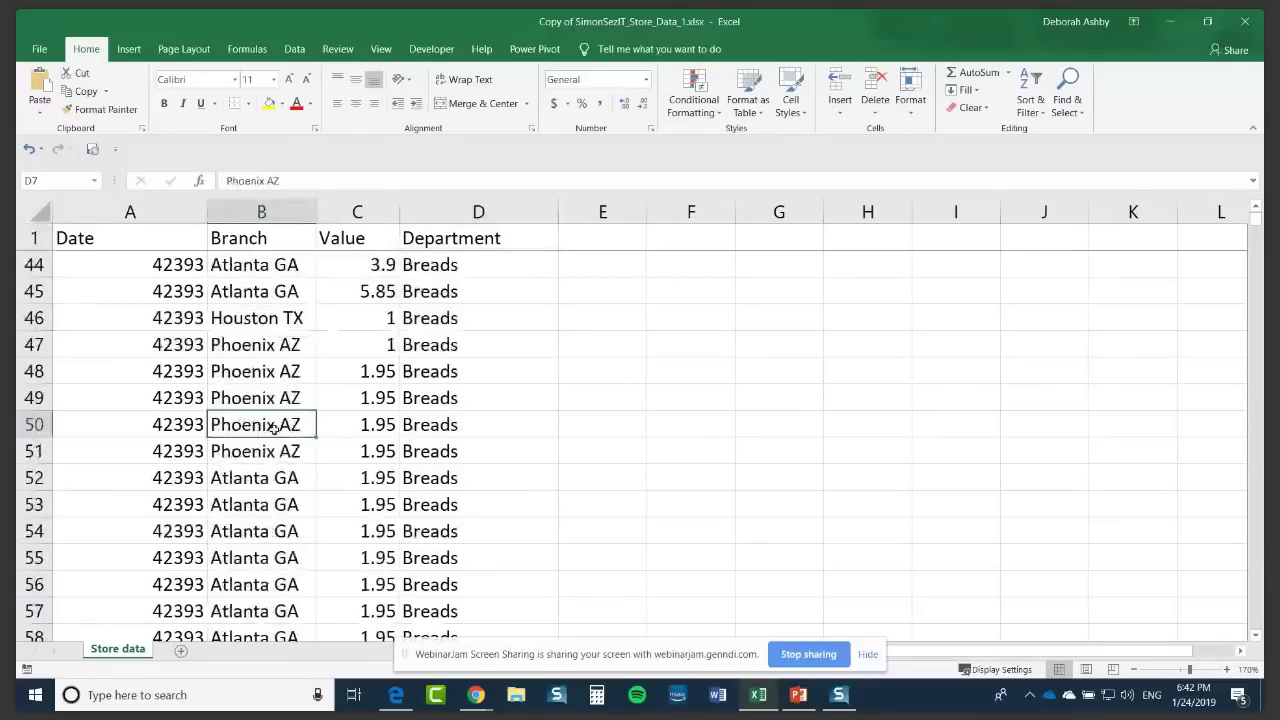
key("ctrl+Down")
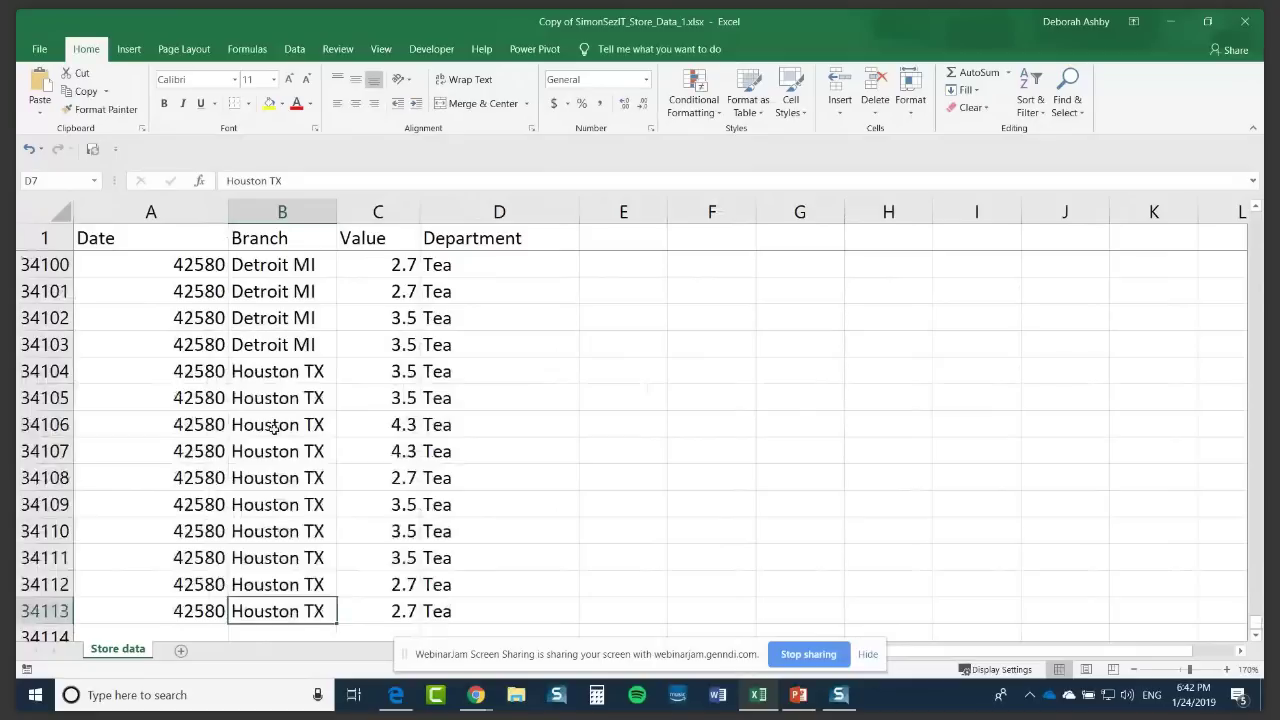
key("ctrl+Up")
key("ctrl+Up")
key("ctrl+Up")
key("ctrl+Up")
key("ctrl+Up")
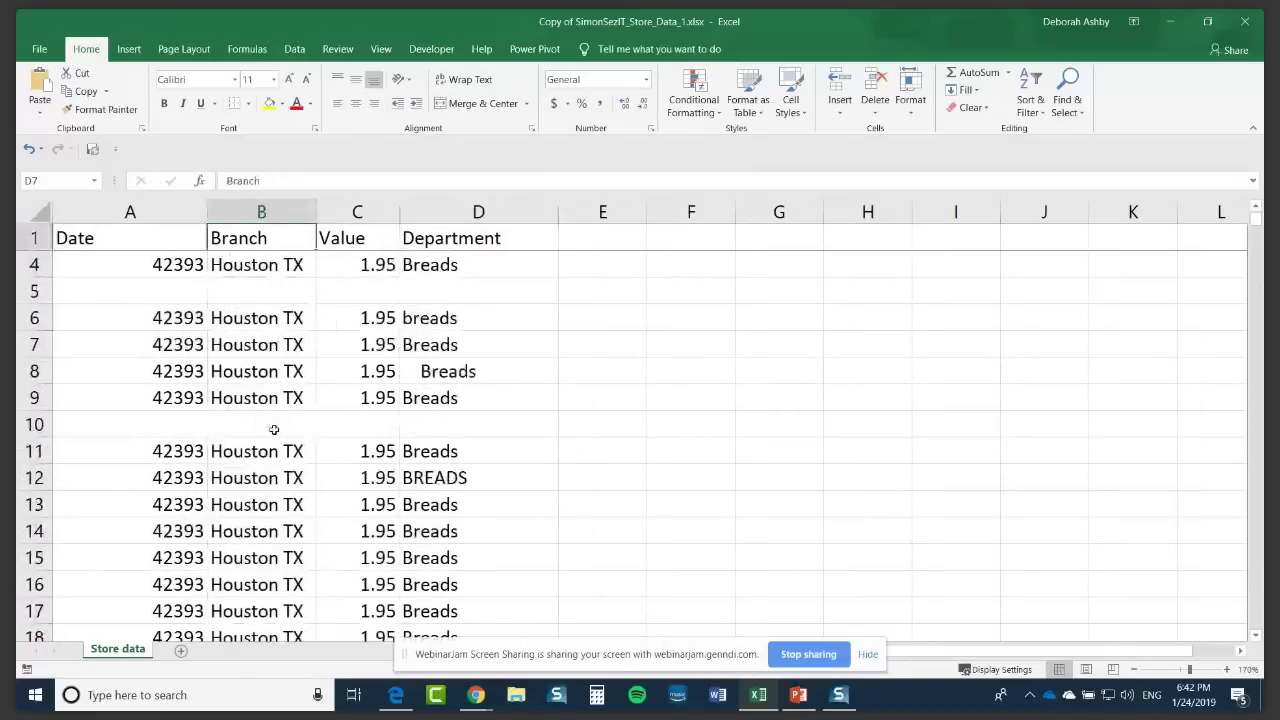
key("Down")
key("Down")
key("Up")
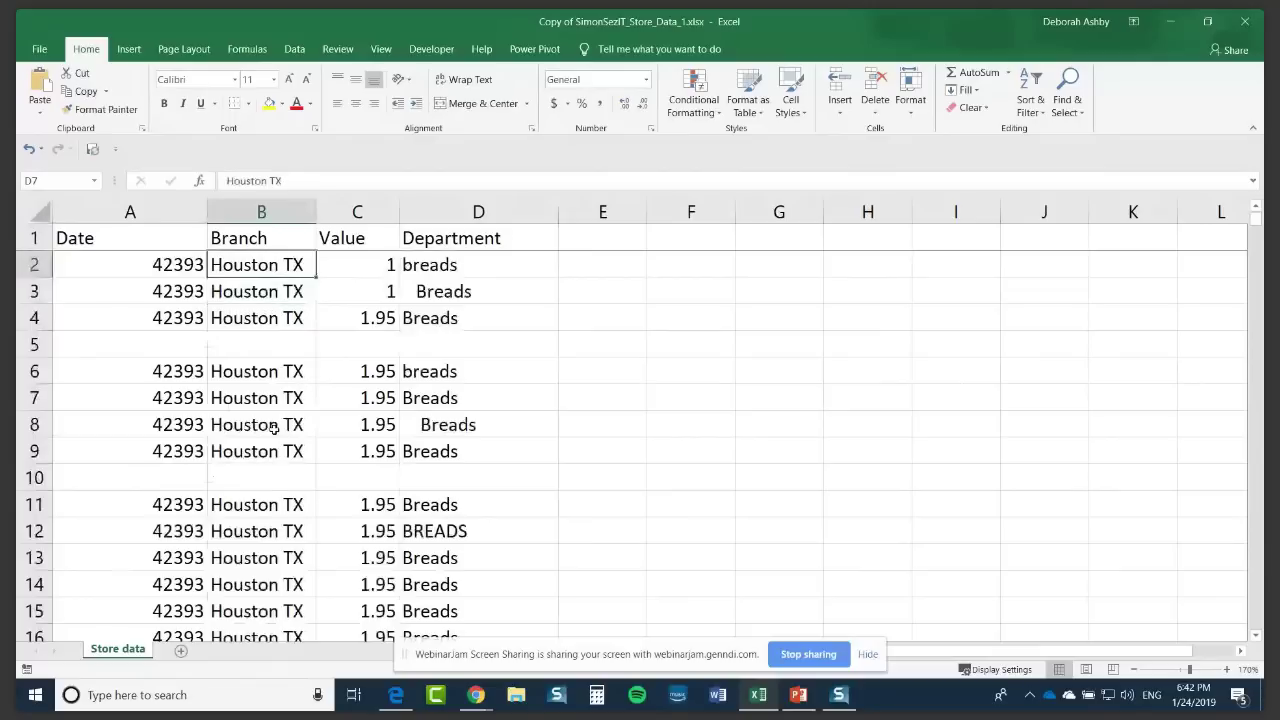
key("Up")
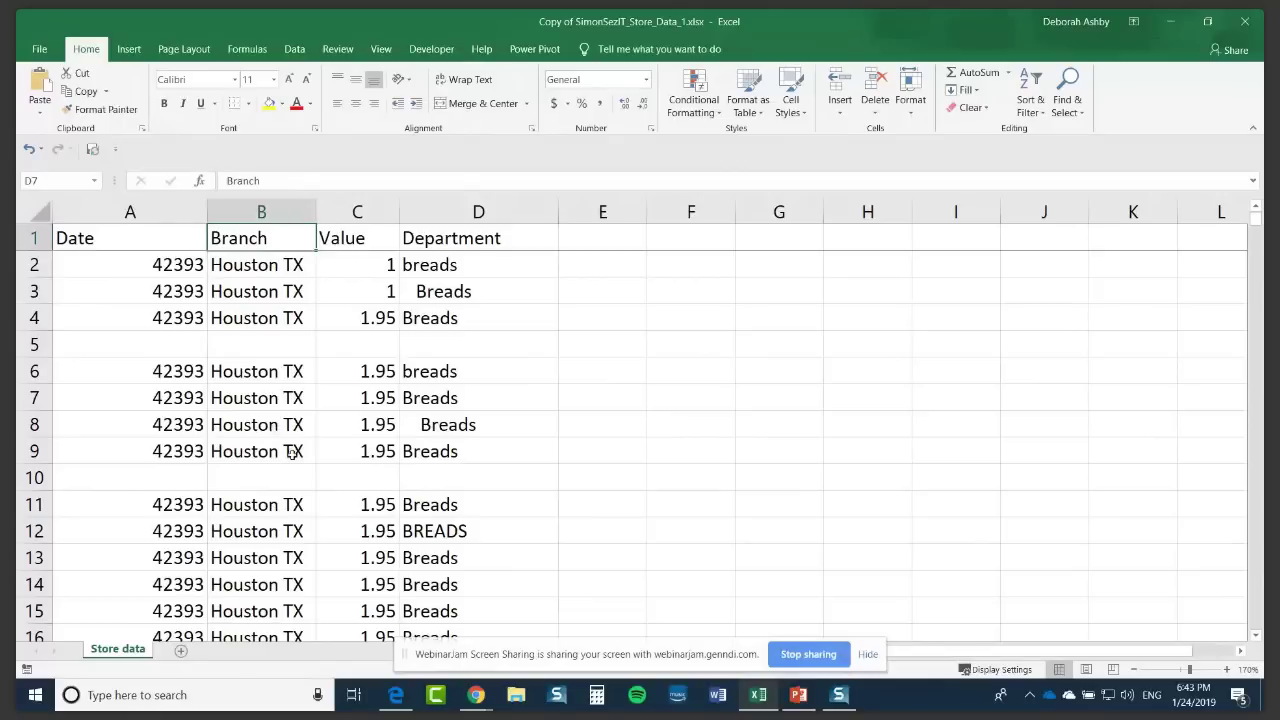
Step: Inspect blank rows 5 and 10 and the Department, Value and Date columns
left_click(35, 344)
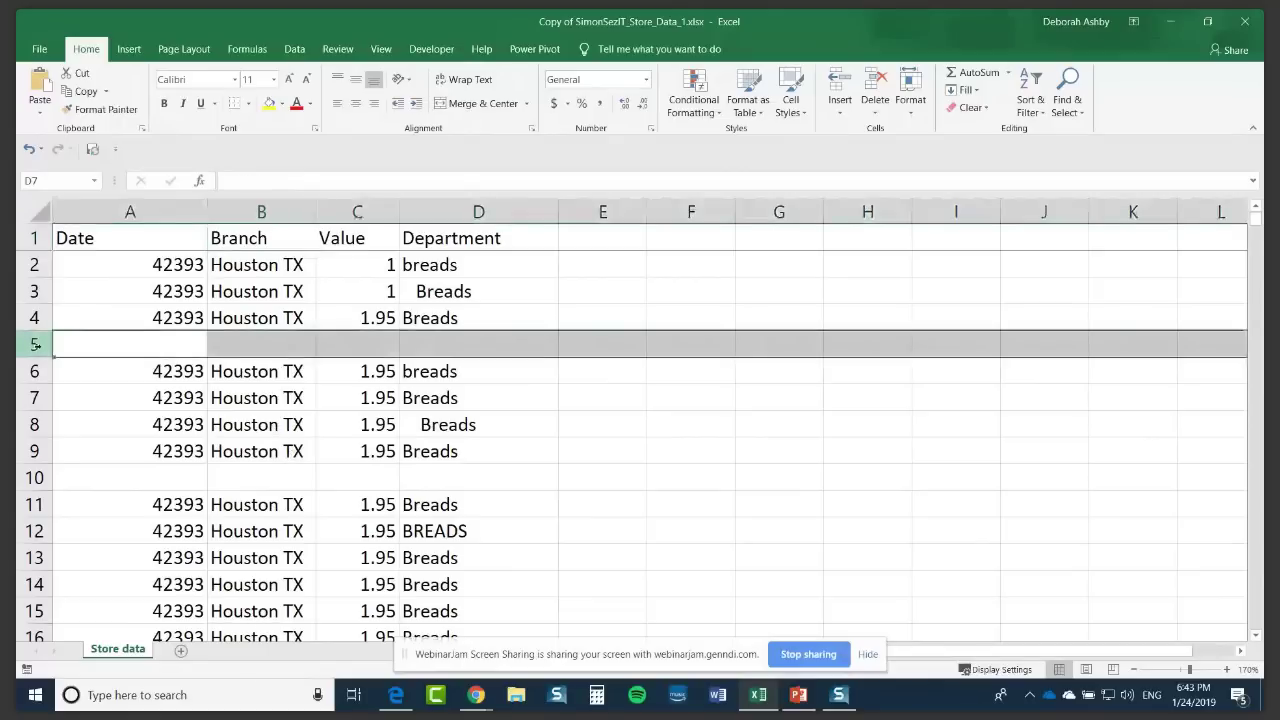
left_click(34, 477)
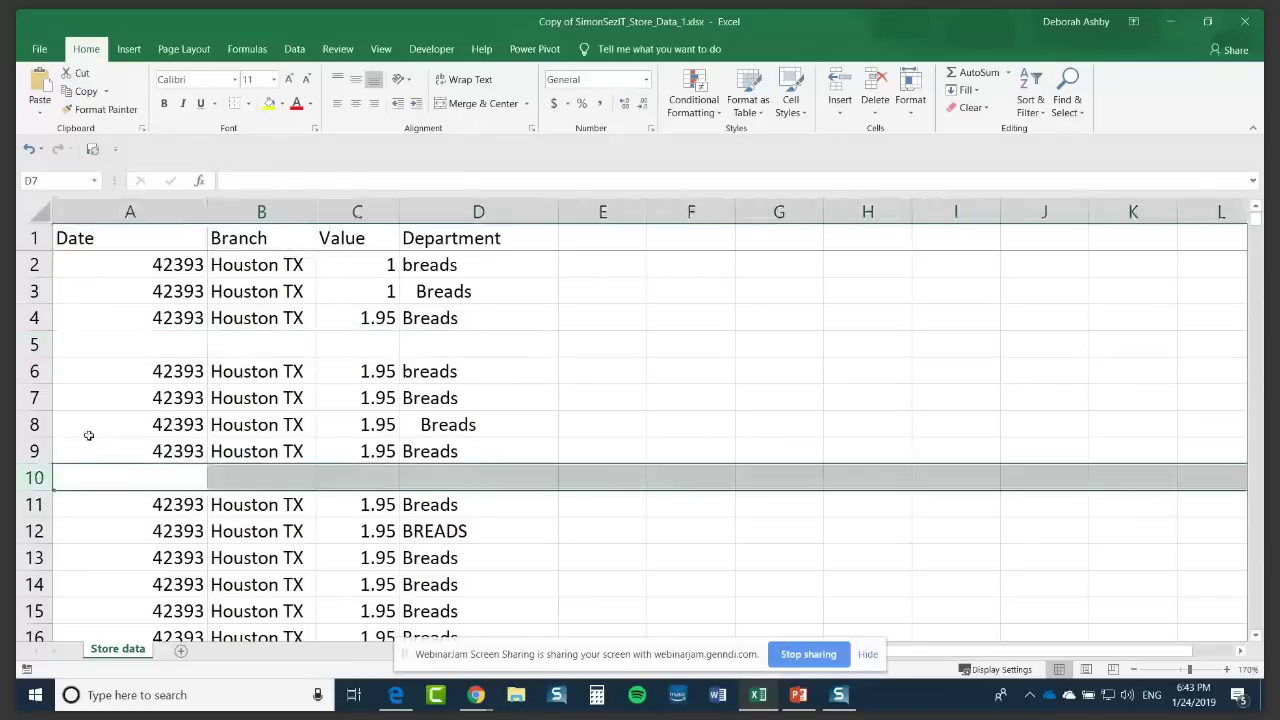
scroll(89, 435, "down", 4)
scroll(90, 432, "up", 4)
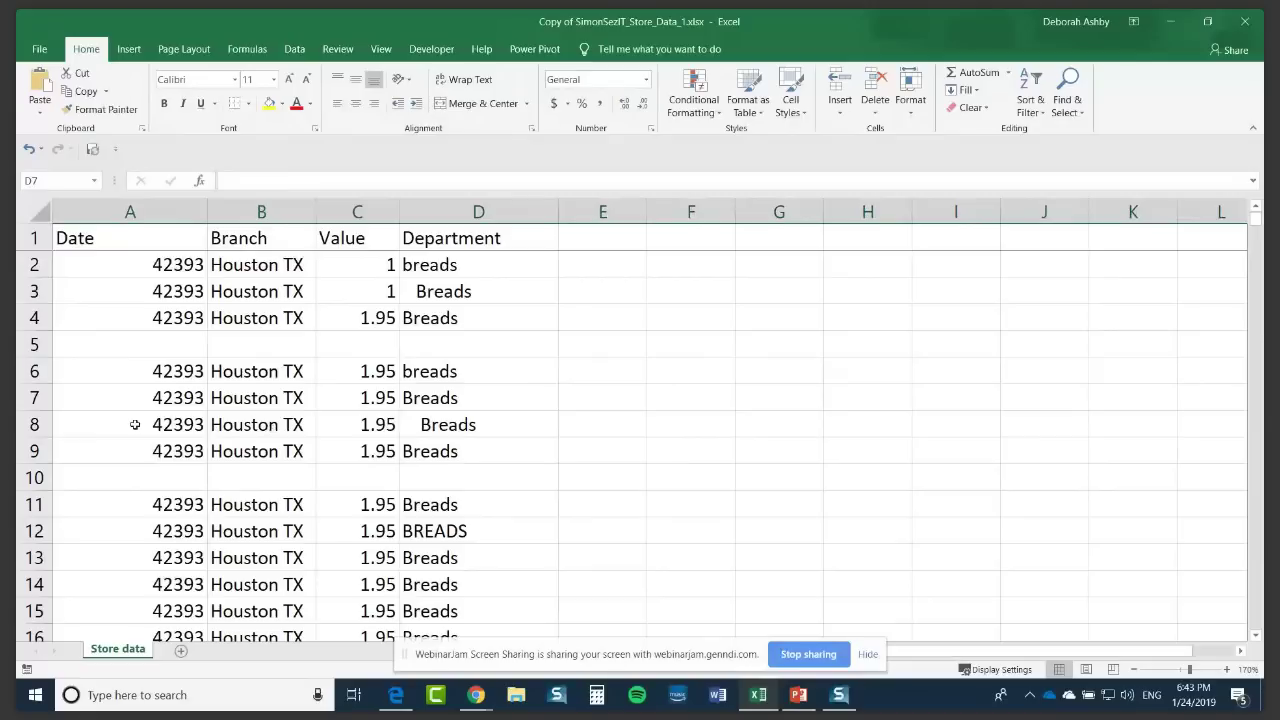
left_click(451, 210)
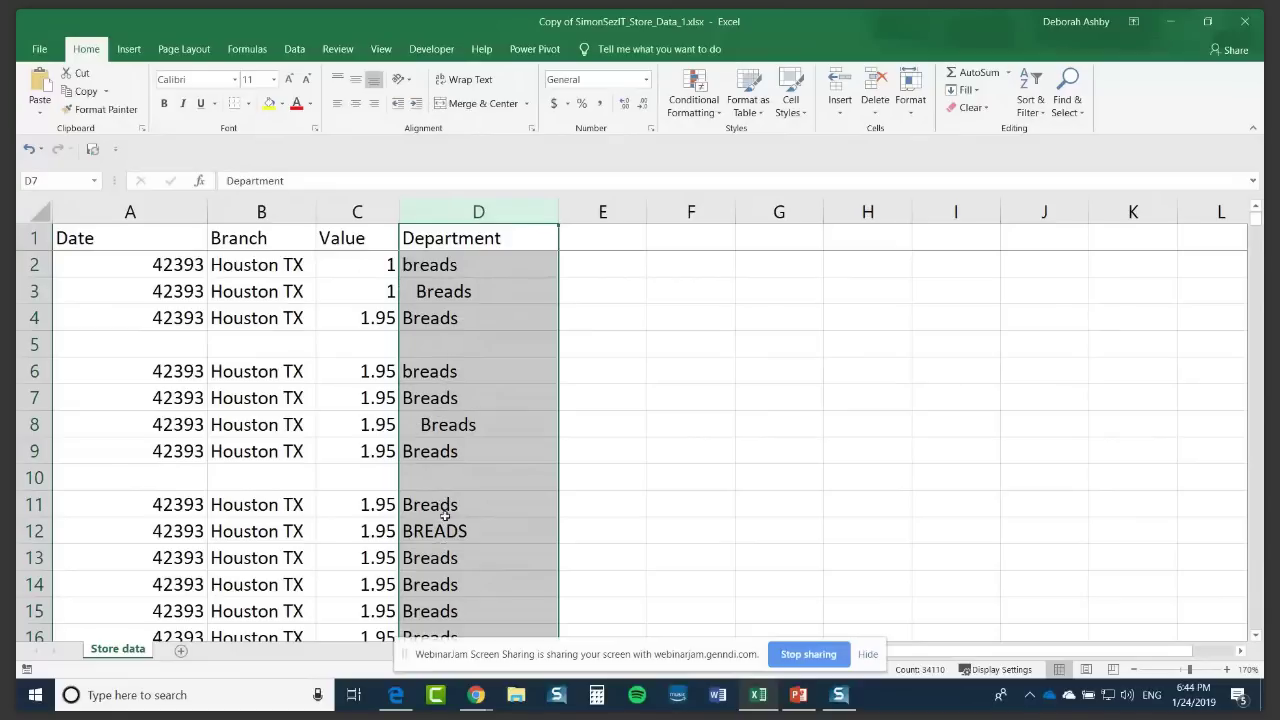
left_click(340, 208)
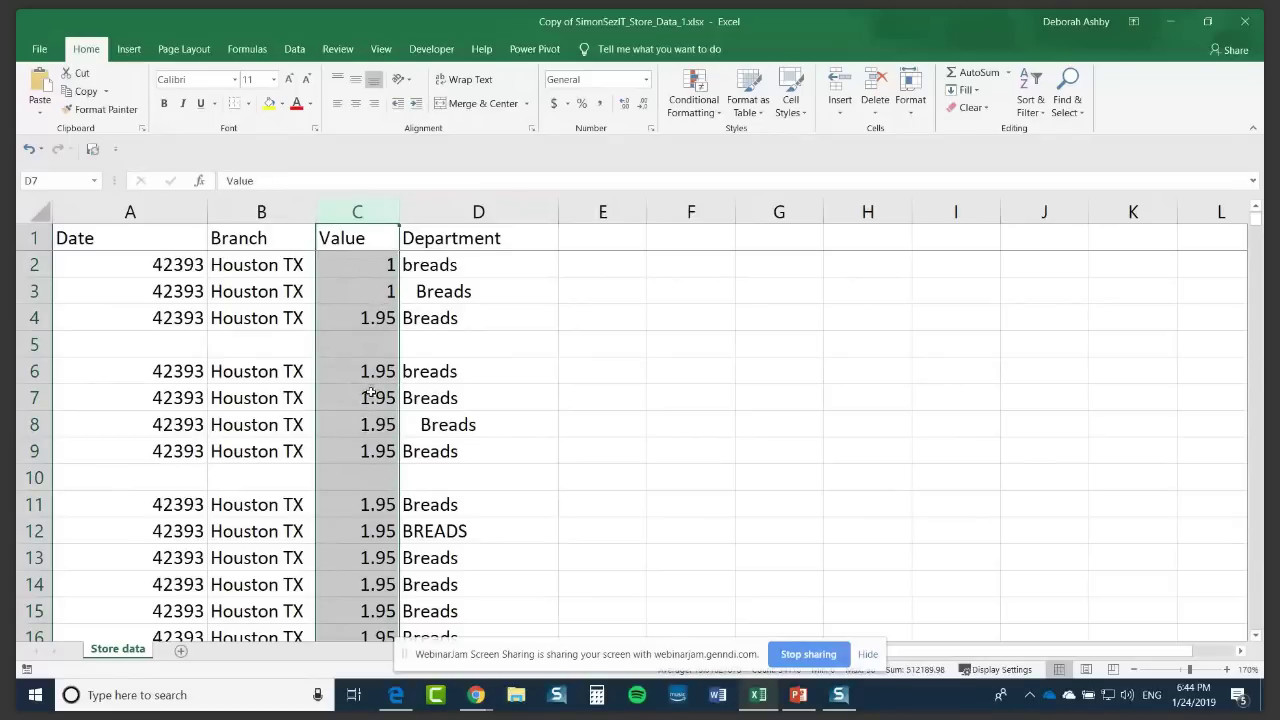
left_click(145, 222)
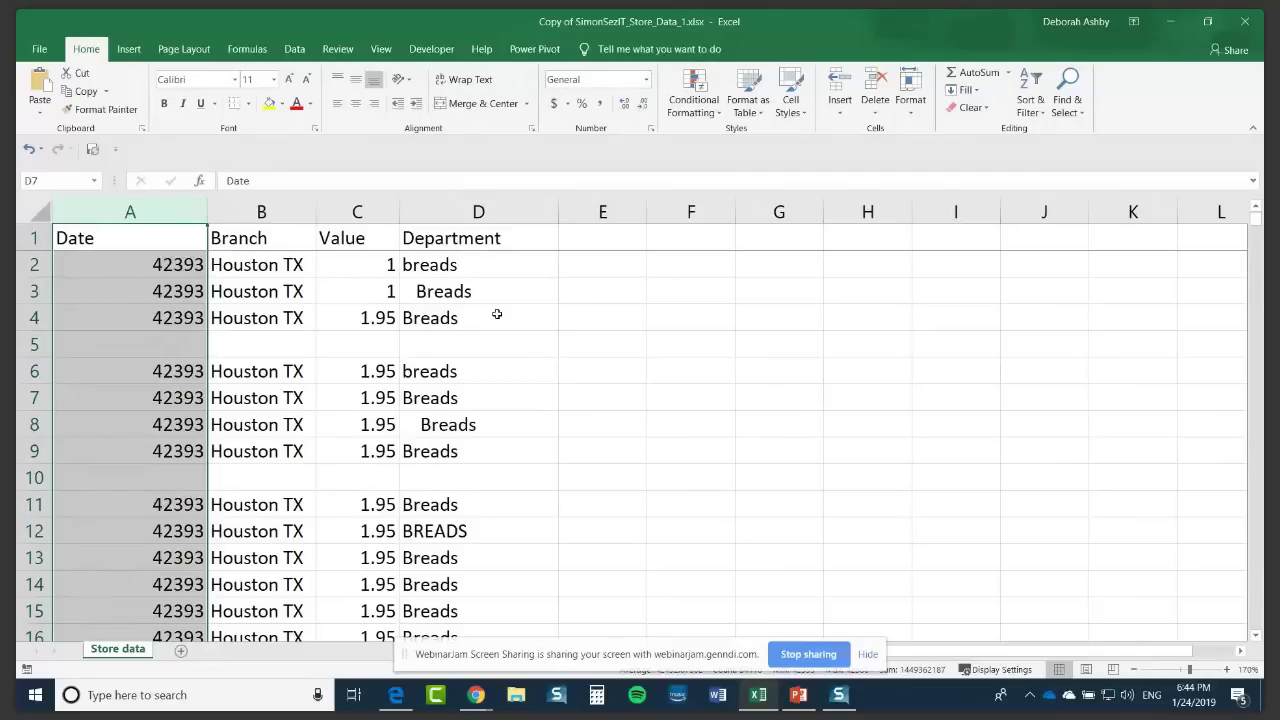
left_click(394, 343)
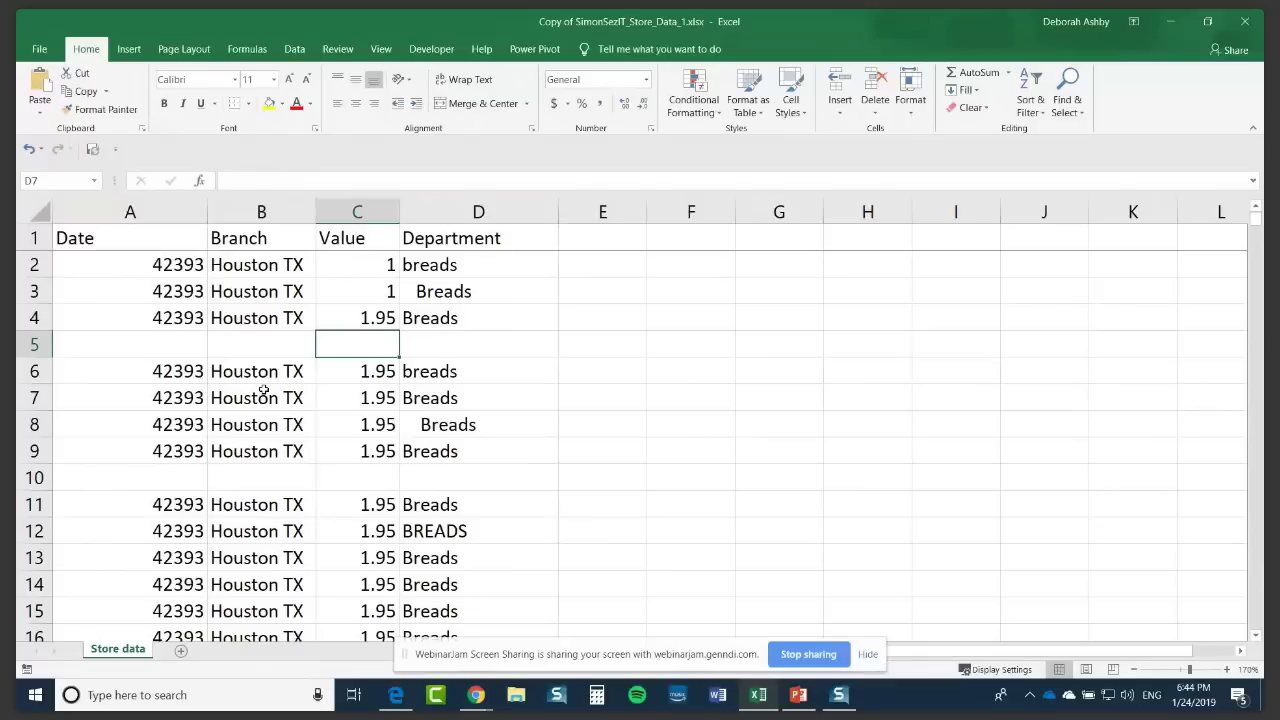
Step: Select blank rows 5 and 10, then back out of the delete options without removing them
left_click(35, 344)
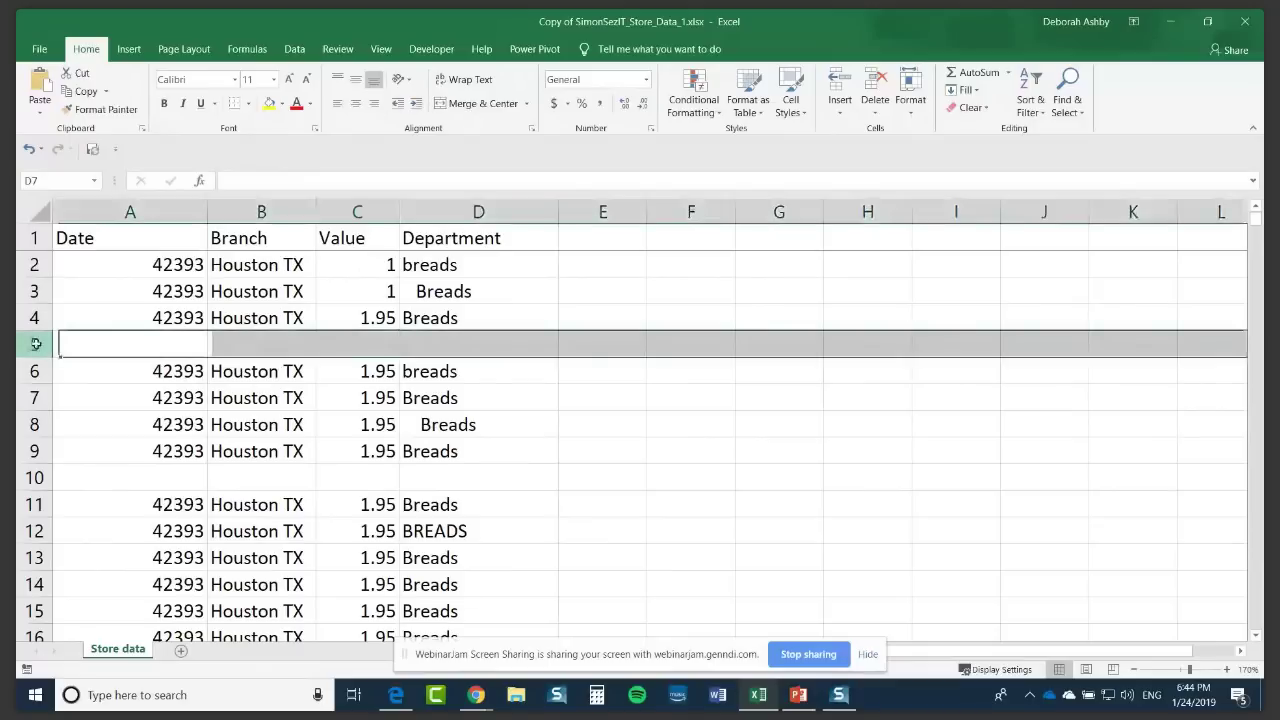
left_click(35, 478, "ctrl")
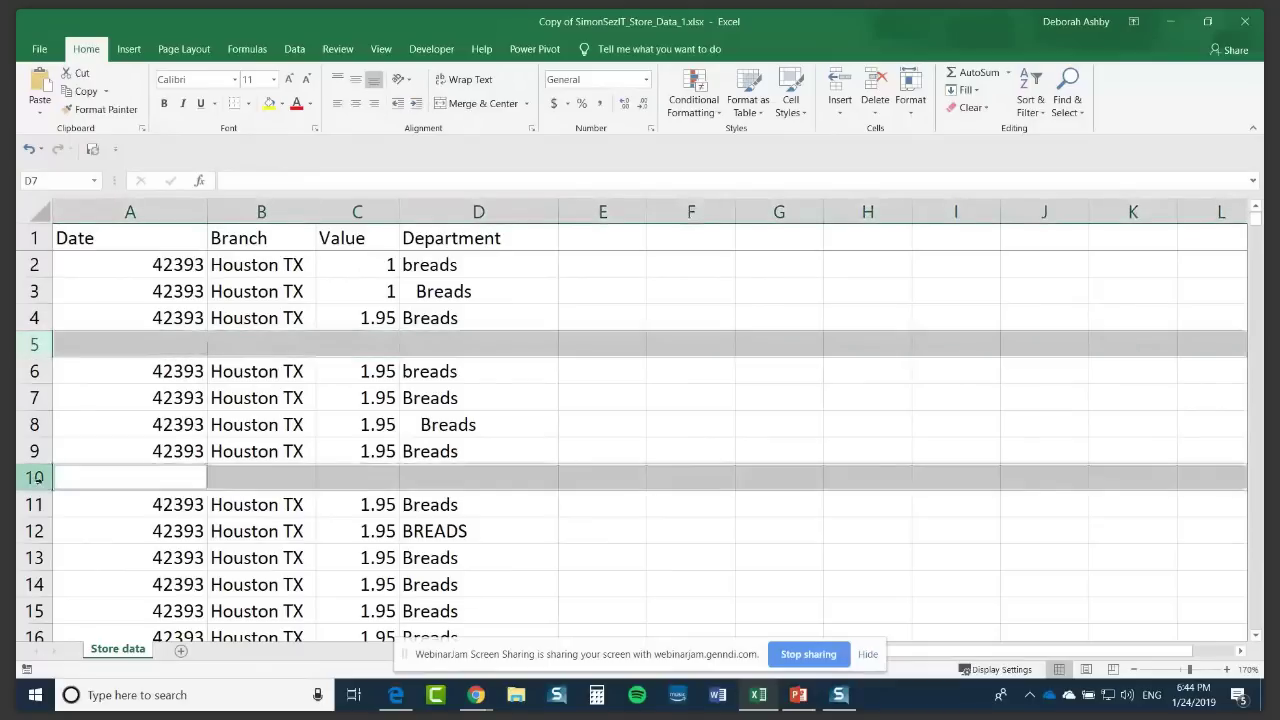
left_click(886, 113)
left_click(886, 113)
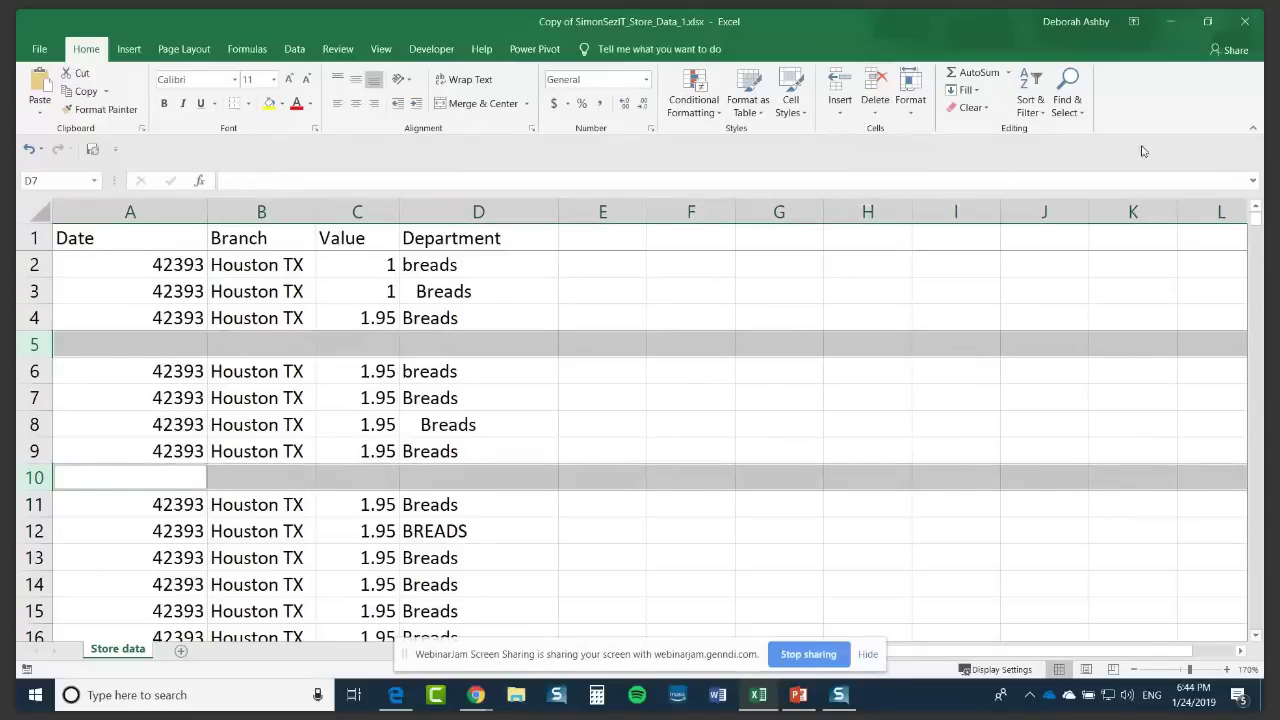
left_click(271, 318)
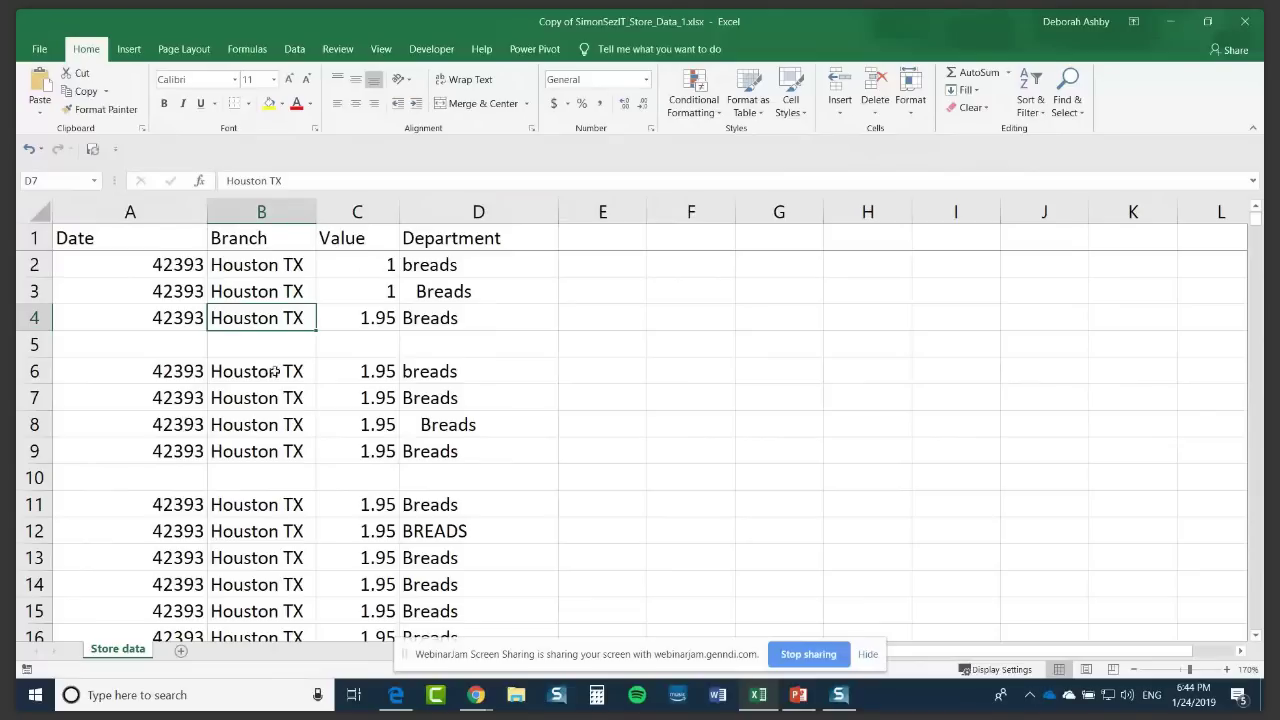
scroll(274, 371, "down", 7)
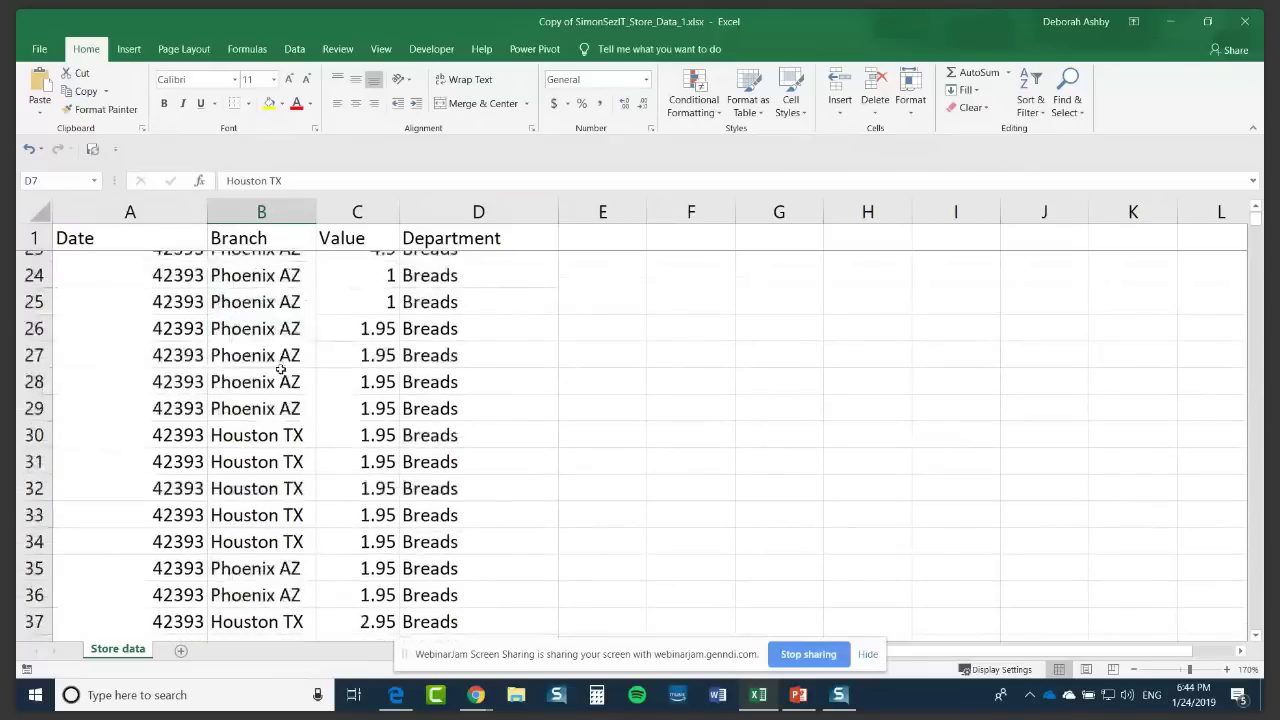
scroll(281, 370, "down", 4)
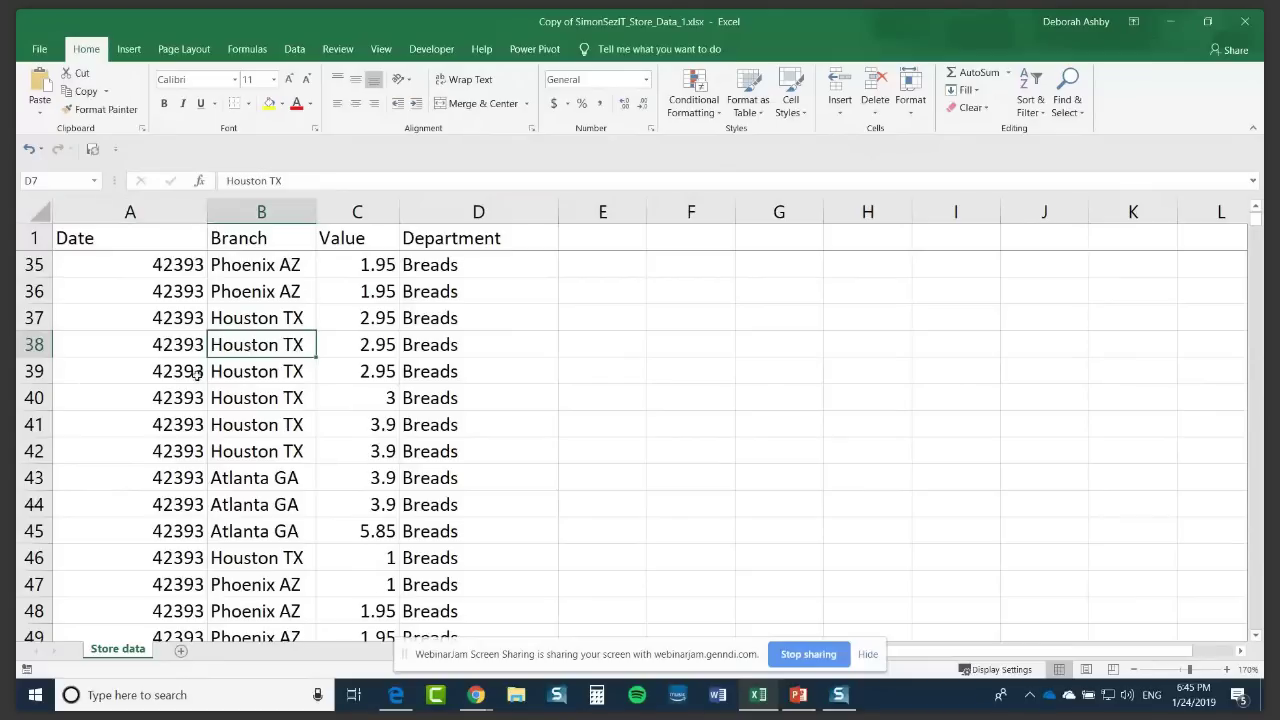
scroll(196, 372, "up", 6)
scroll(146, 215, "up", 5)
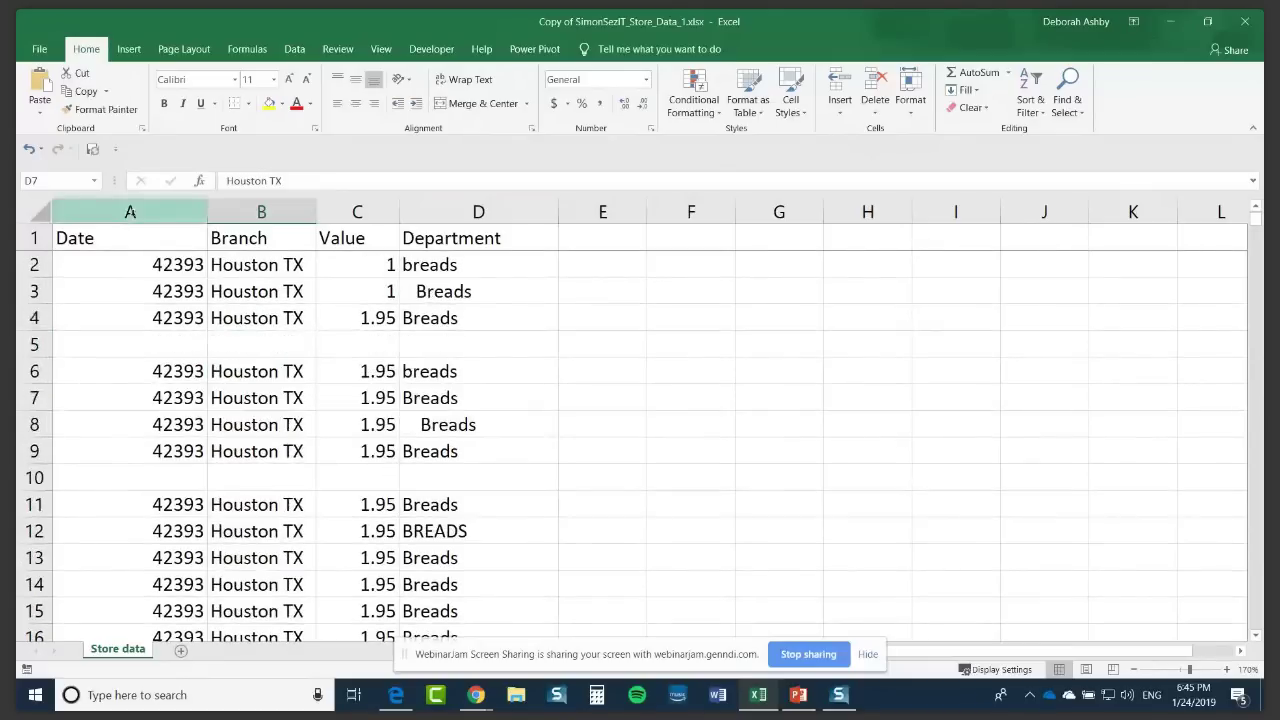
Step: Select columns A through D and preview Go To Special, then dismiss it
left_click(146, 215)
key("ctrl+shift+Right")
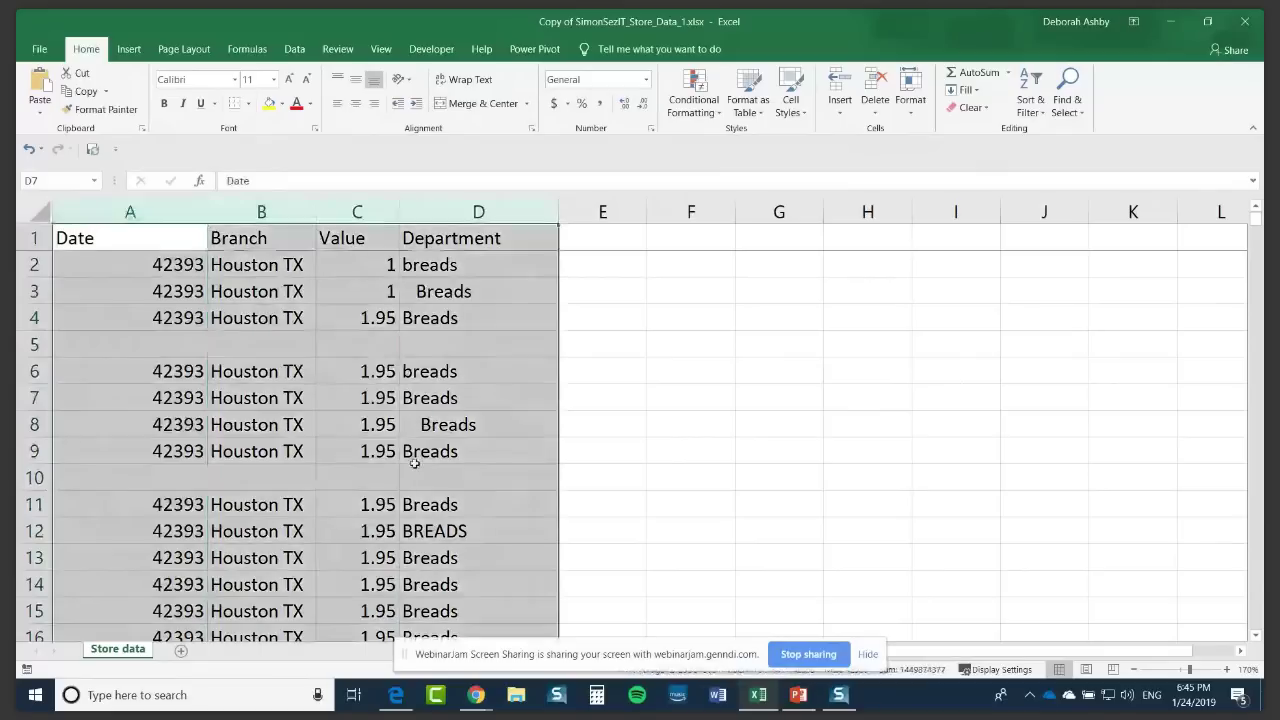
left_click(1077, 108)
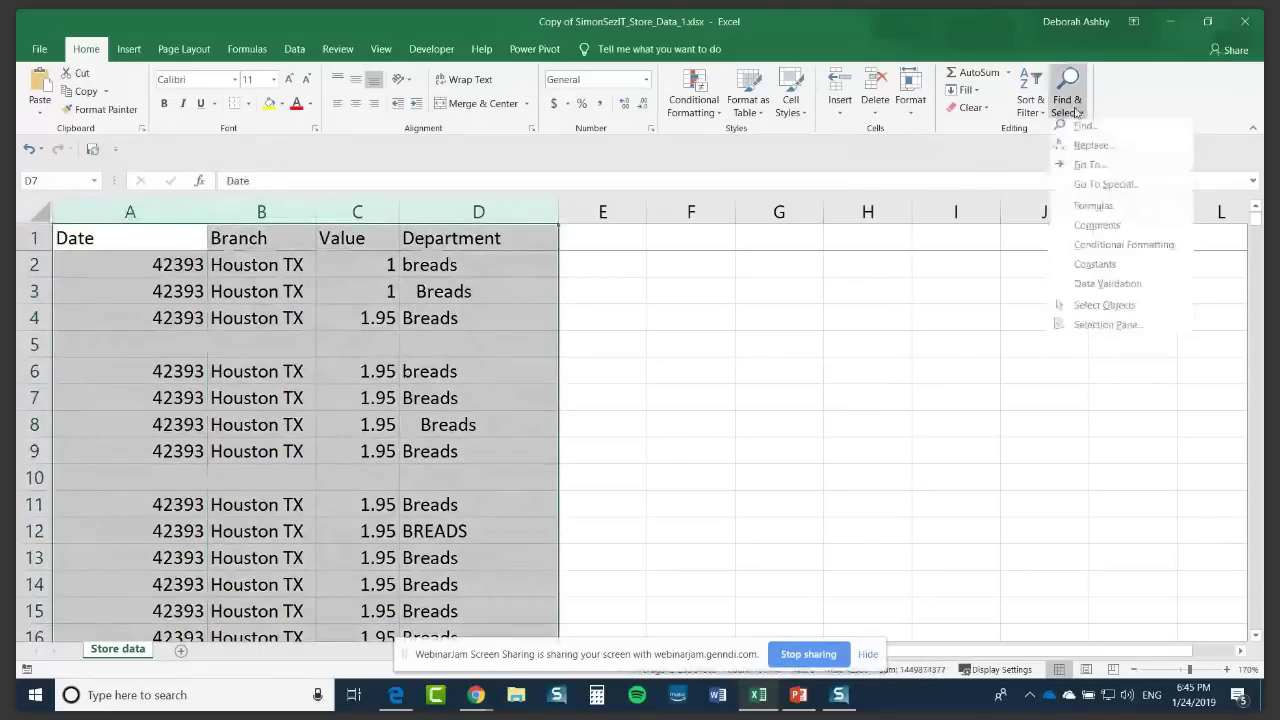
left_click(1118, 187)
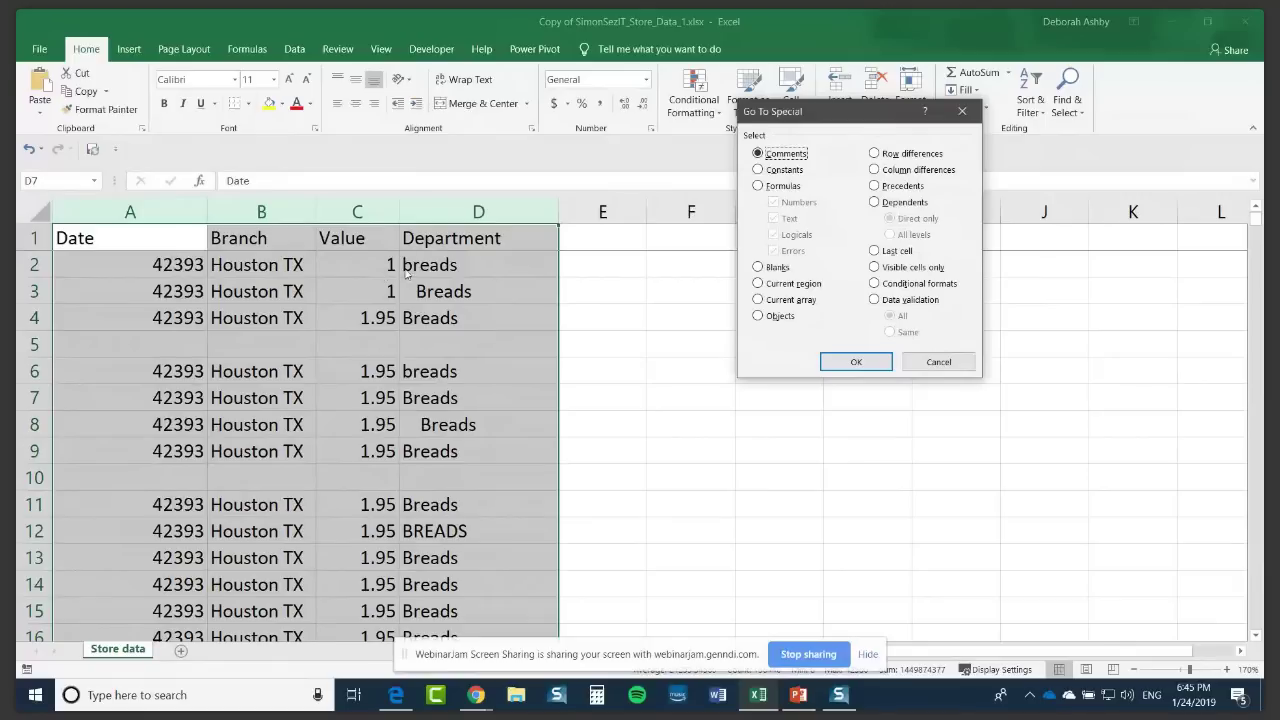
left_click(942, 364)
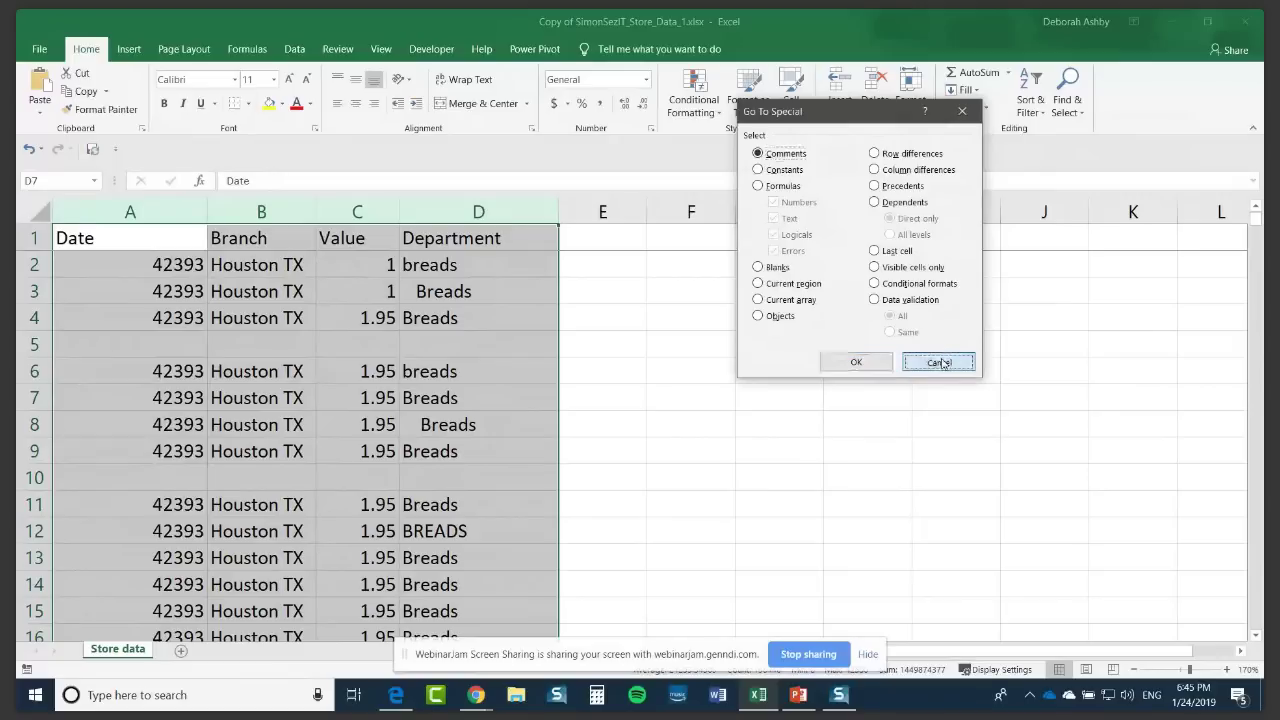
left_click(129, 239)
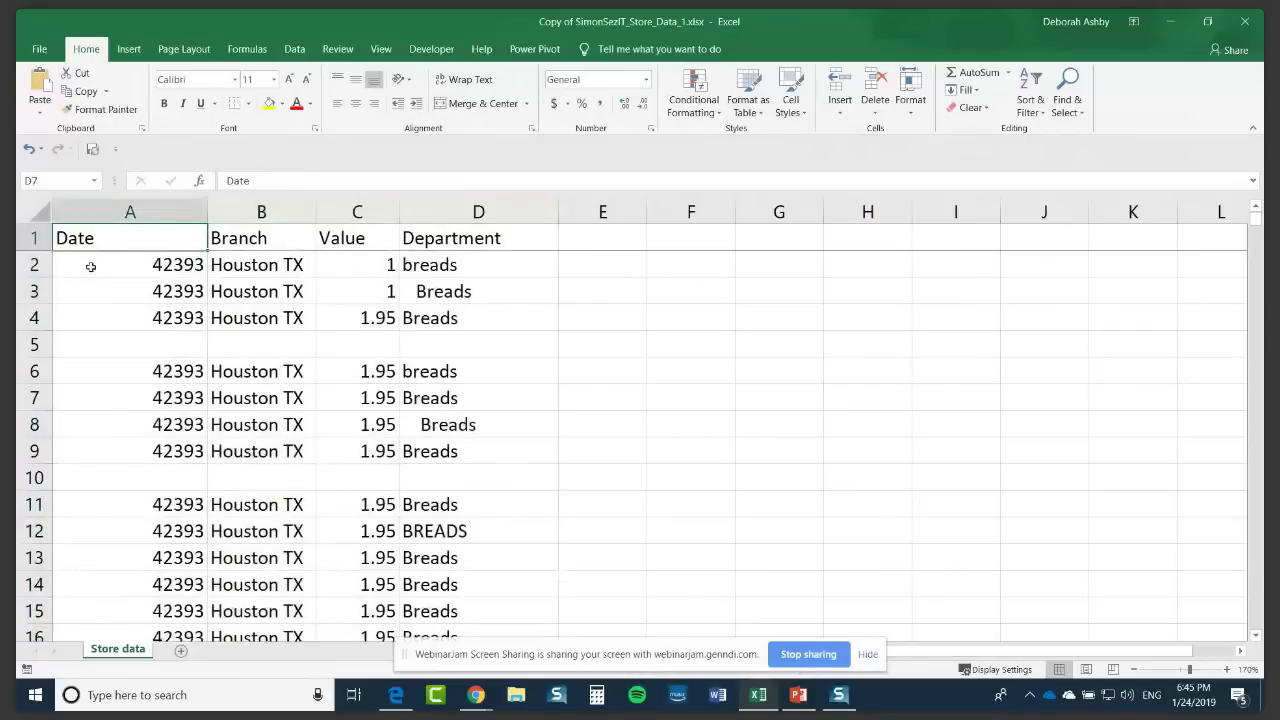
Step: Select every blank cell in A1:D30 with Go To Special > Blanks
left_click_drag(77, 238, 459, 659)
scroll(894, 437, "up", 5)
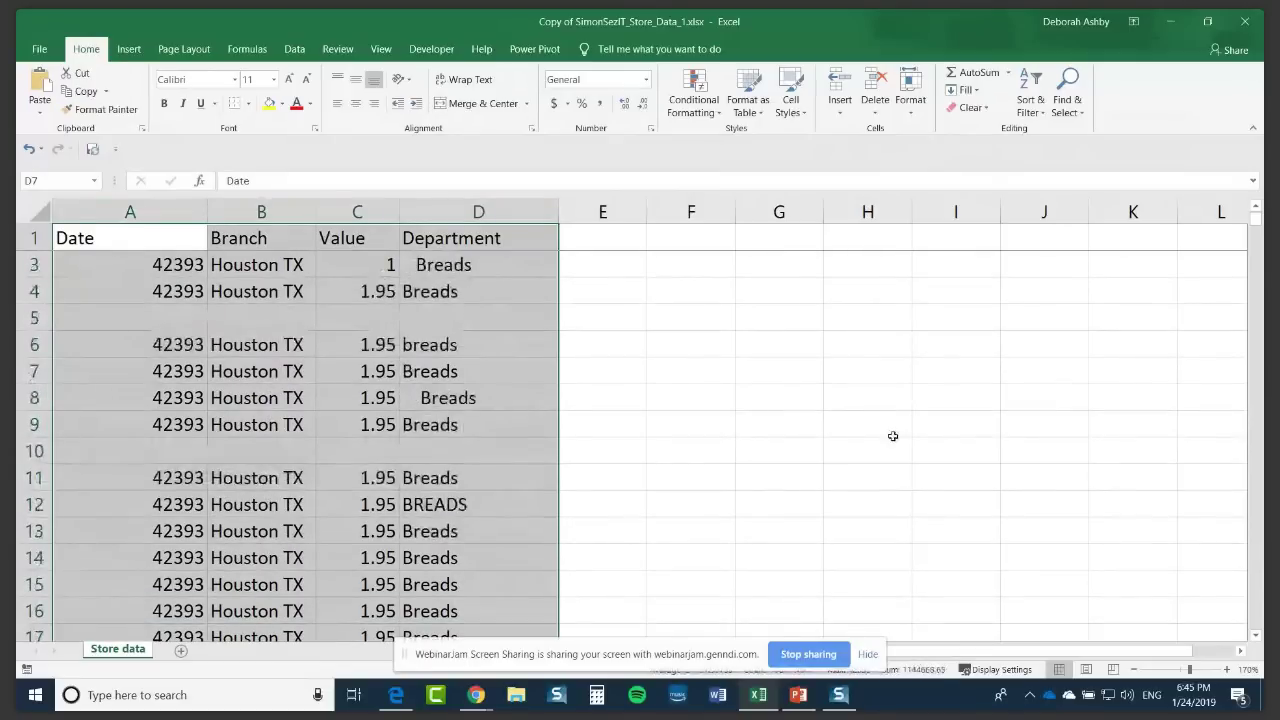
left_click(1074, 112)
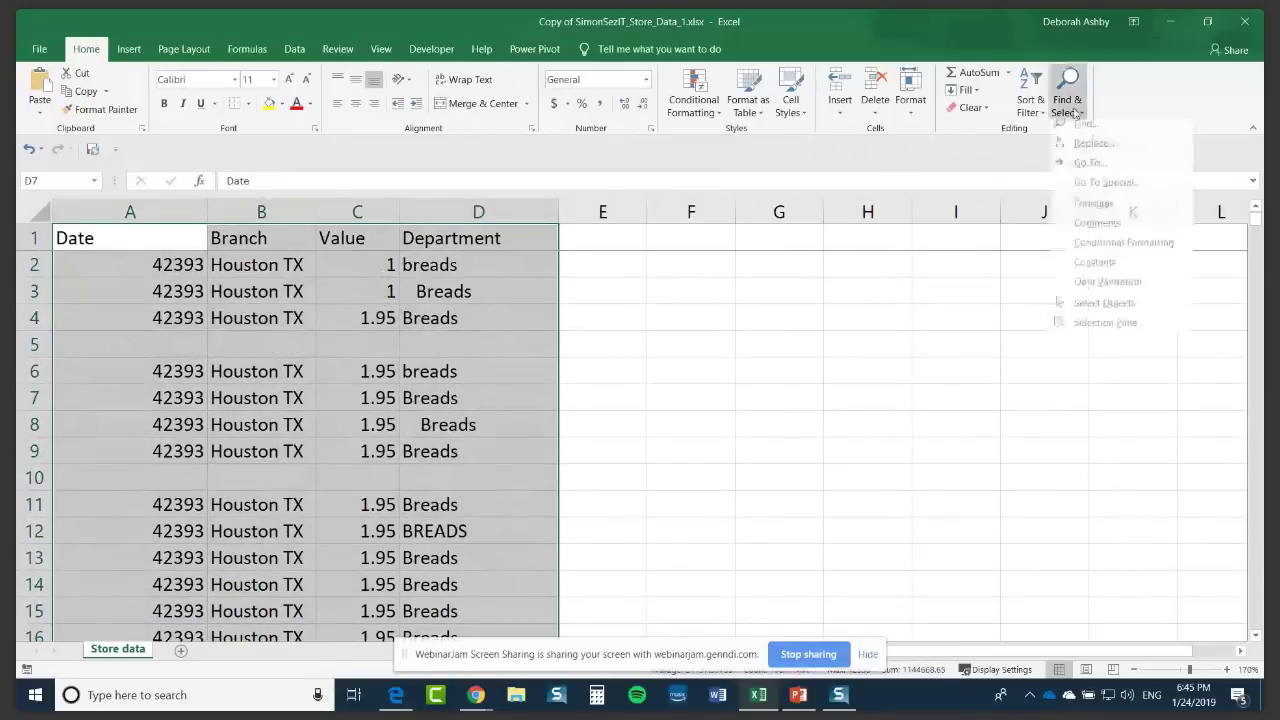
left_click(1073, 190)
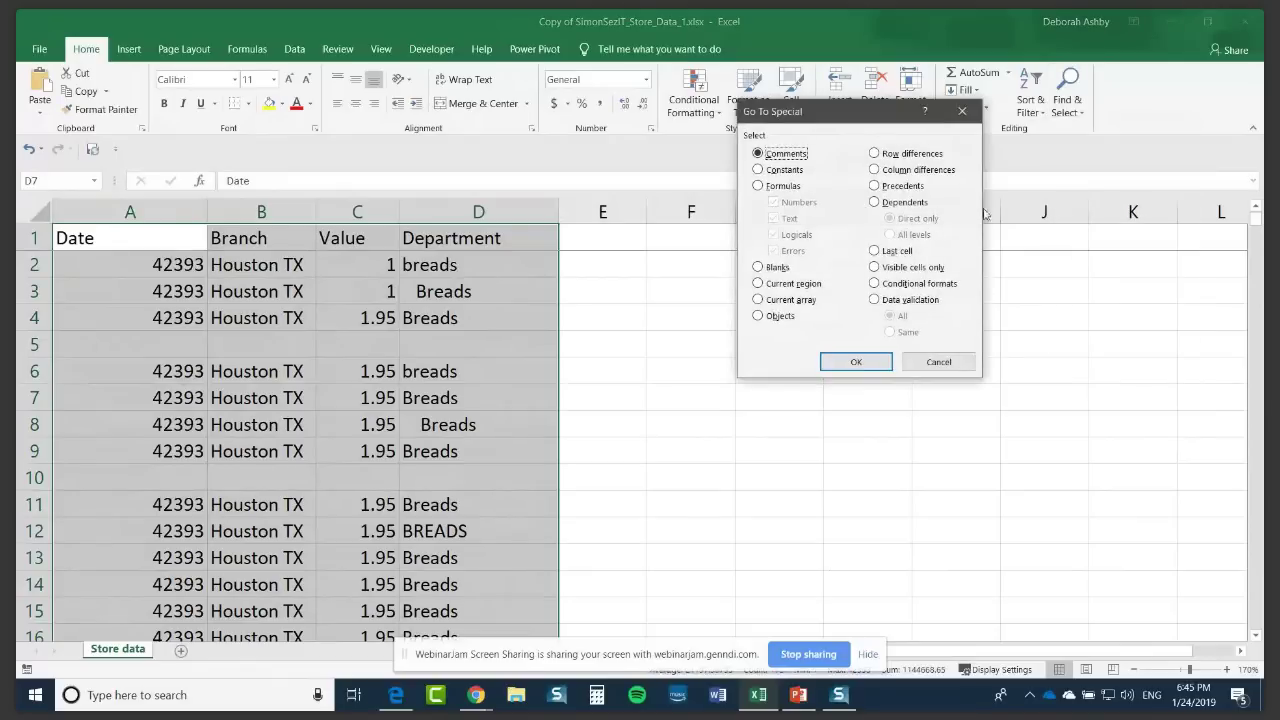
left_click(757, 268)
left_click(858, 362)
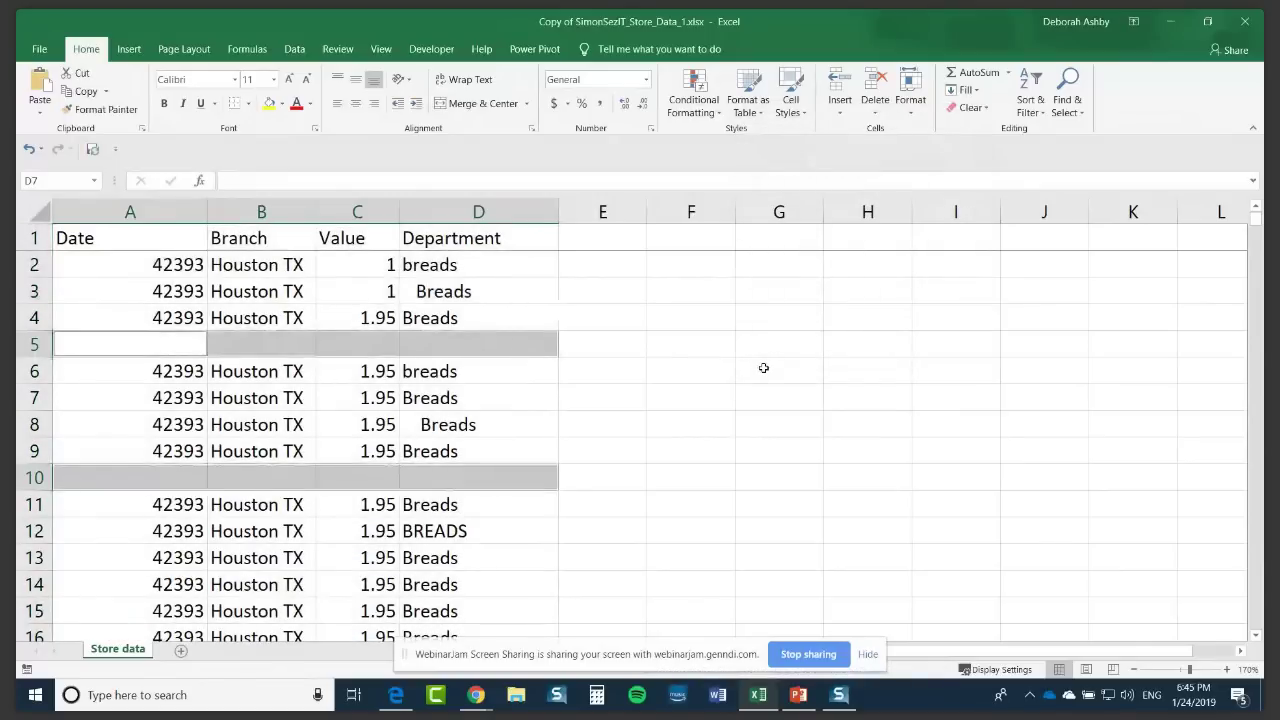
Step: Delete the entire sheet rows that contain the blank cells
scroll(763, 368, "down", 3)
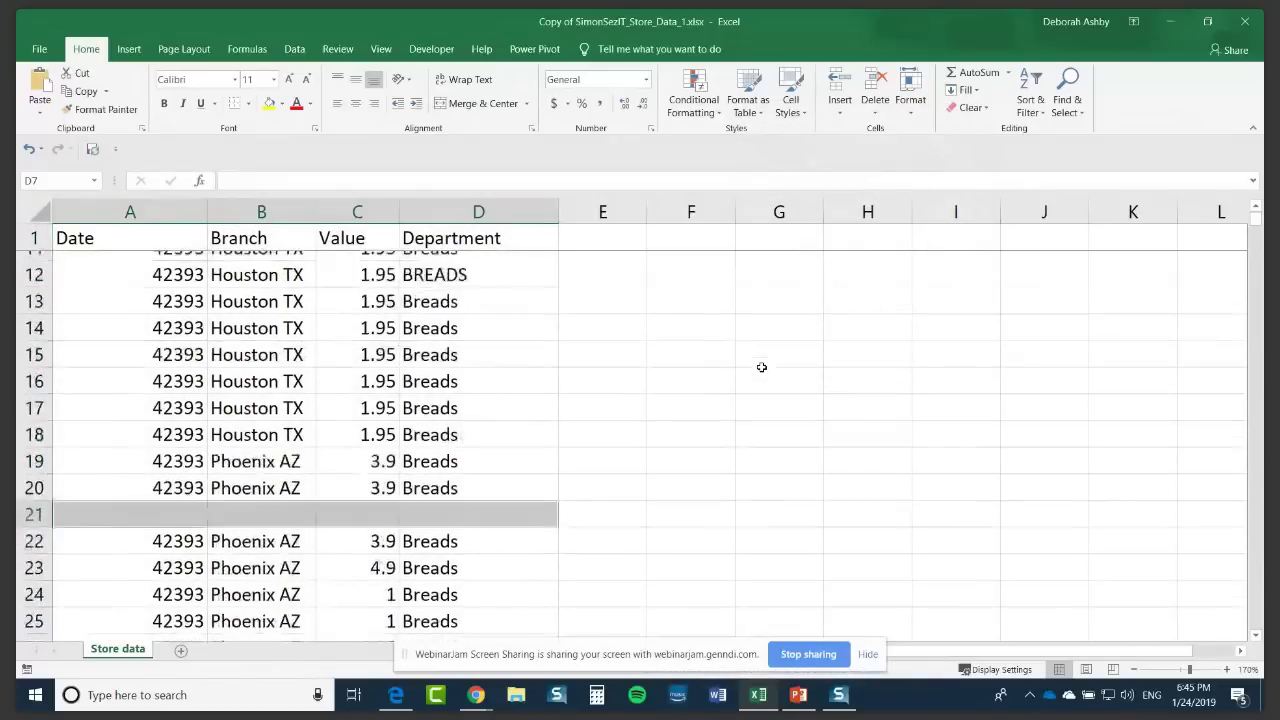
scroll(761, 367, "up", 3)
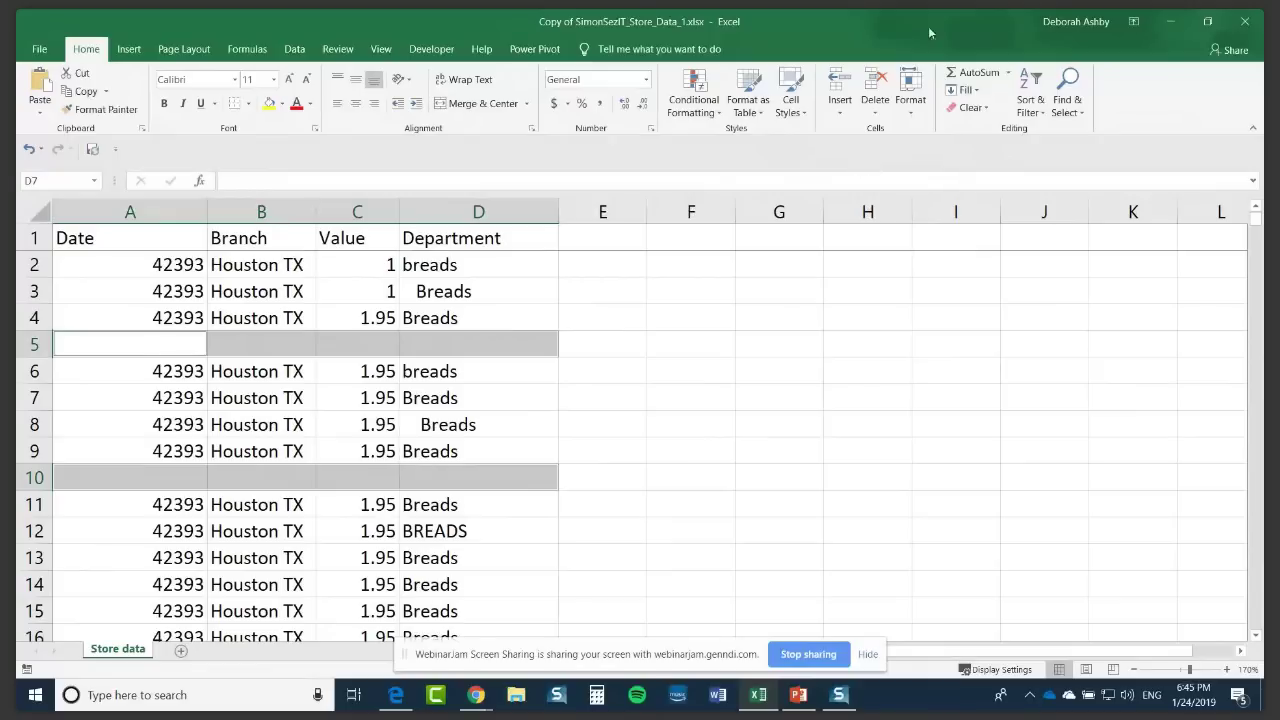
left_click(875, 112)
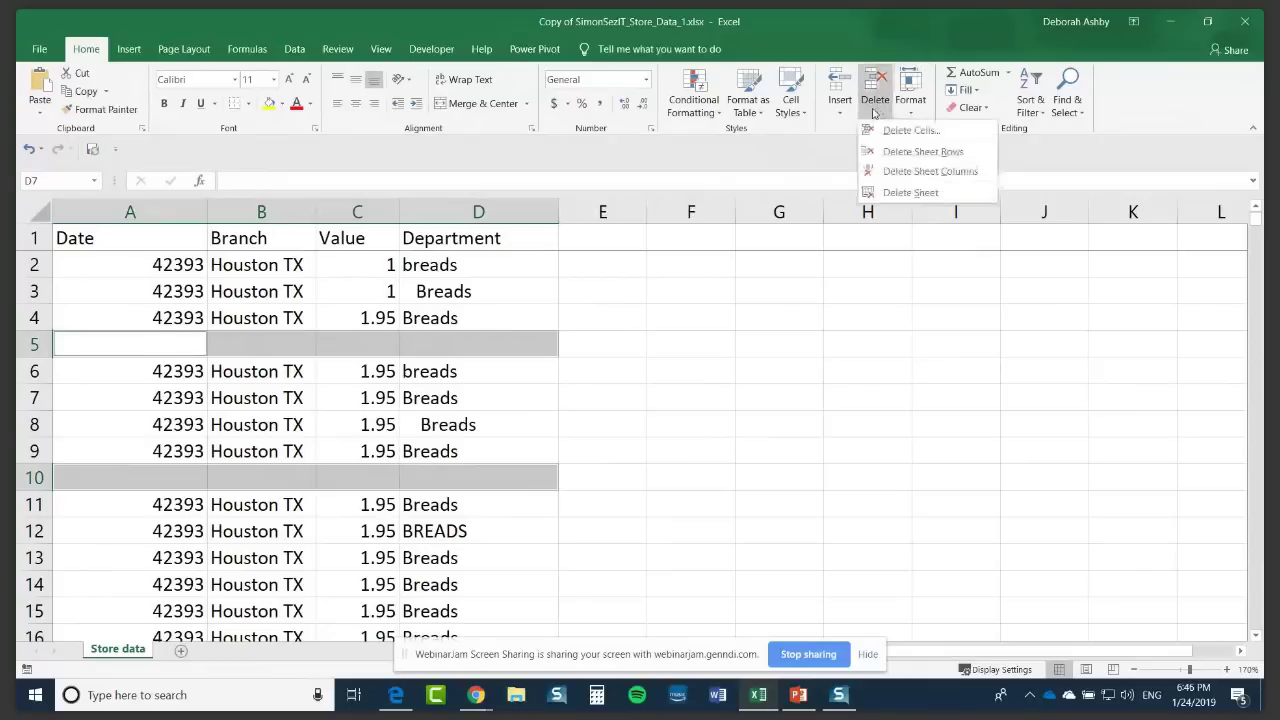
left_click(883, 152)
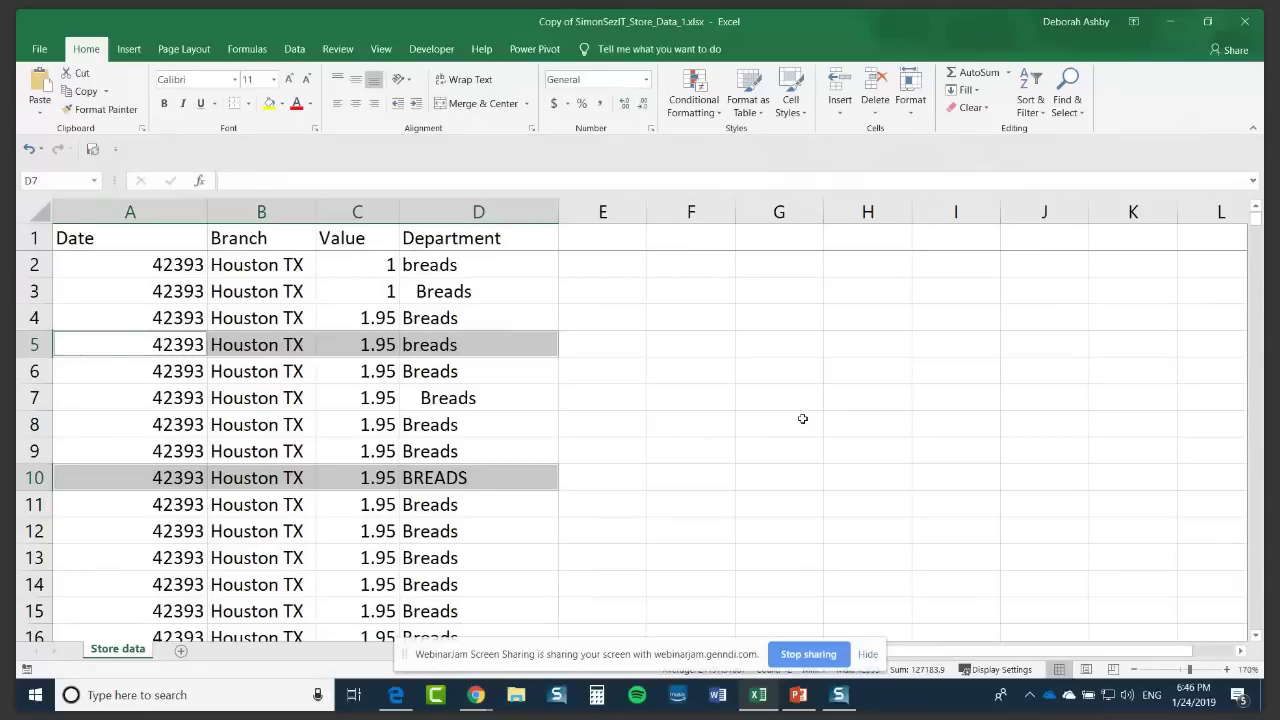
left_click(640, 320)
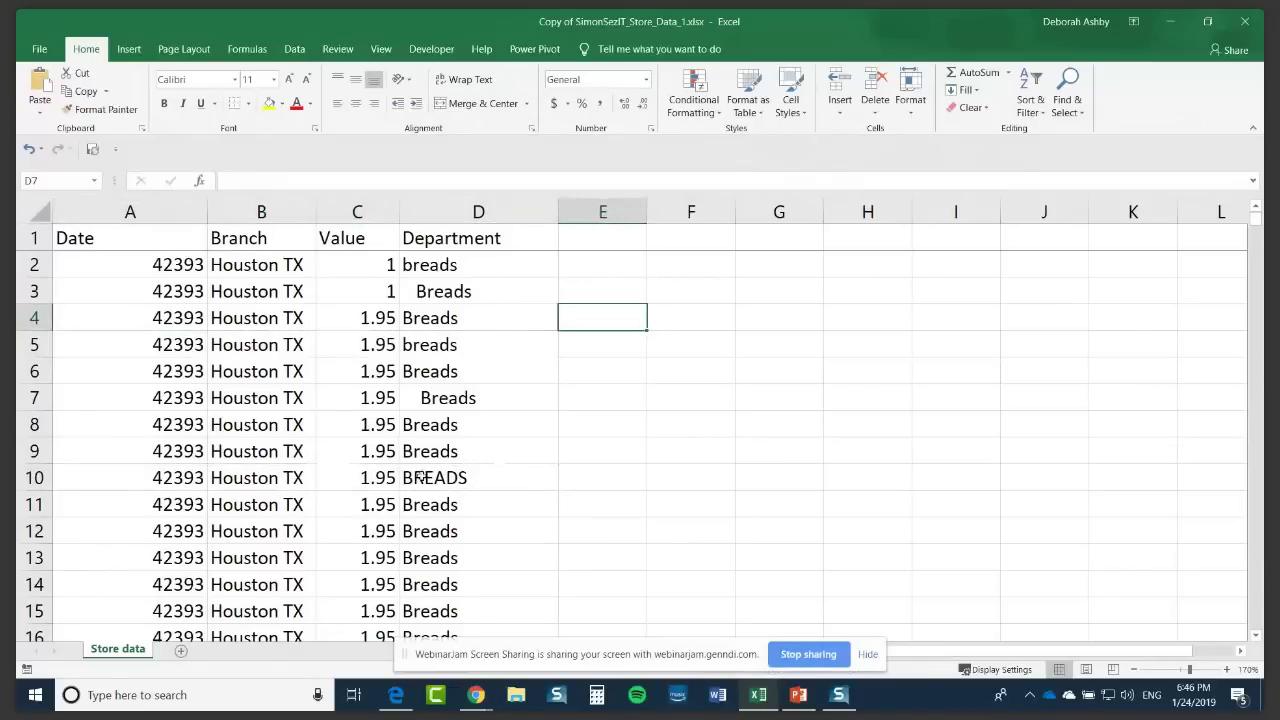
Step: Inspect the raw serial-number values in several Date column cells
left_click(125, 268)
left_click(145, 297)
left_click(143, 327)
left_click(136, 414)
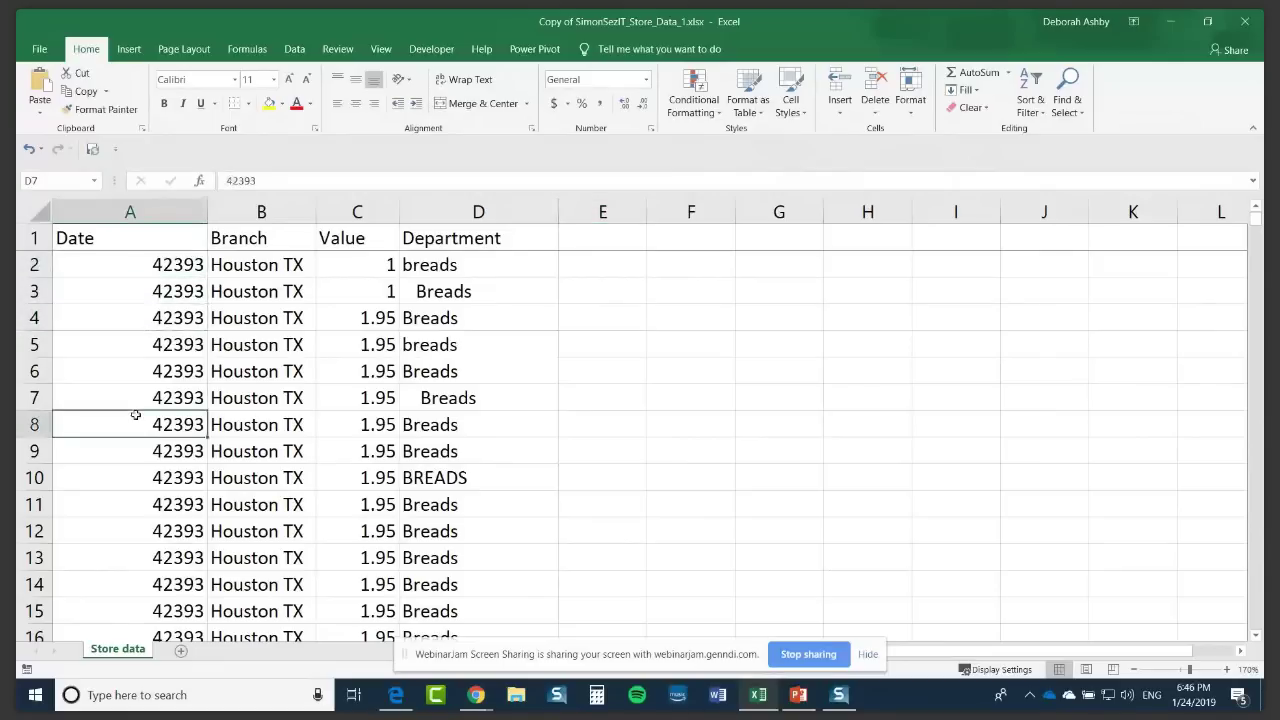
left_click(140, 457)
left_click(147, 320)
left_click(146, 265)
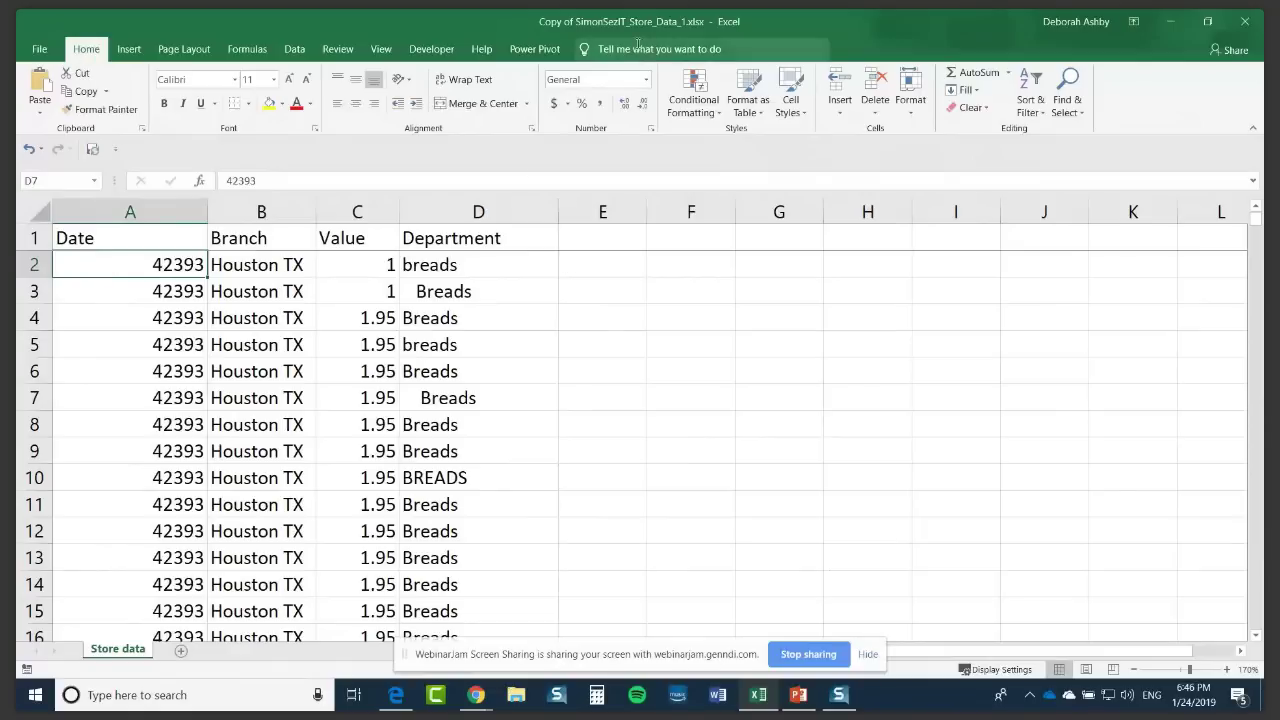
Step: Format column A as Short Date so values read like 1/24/2016
left_click(160, 209)
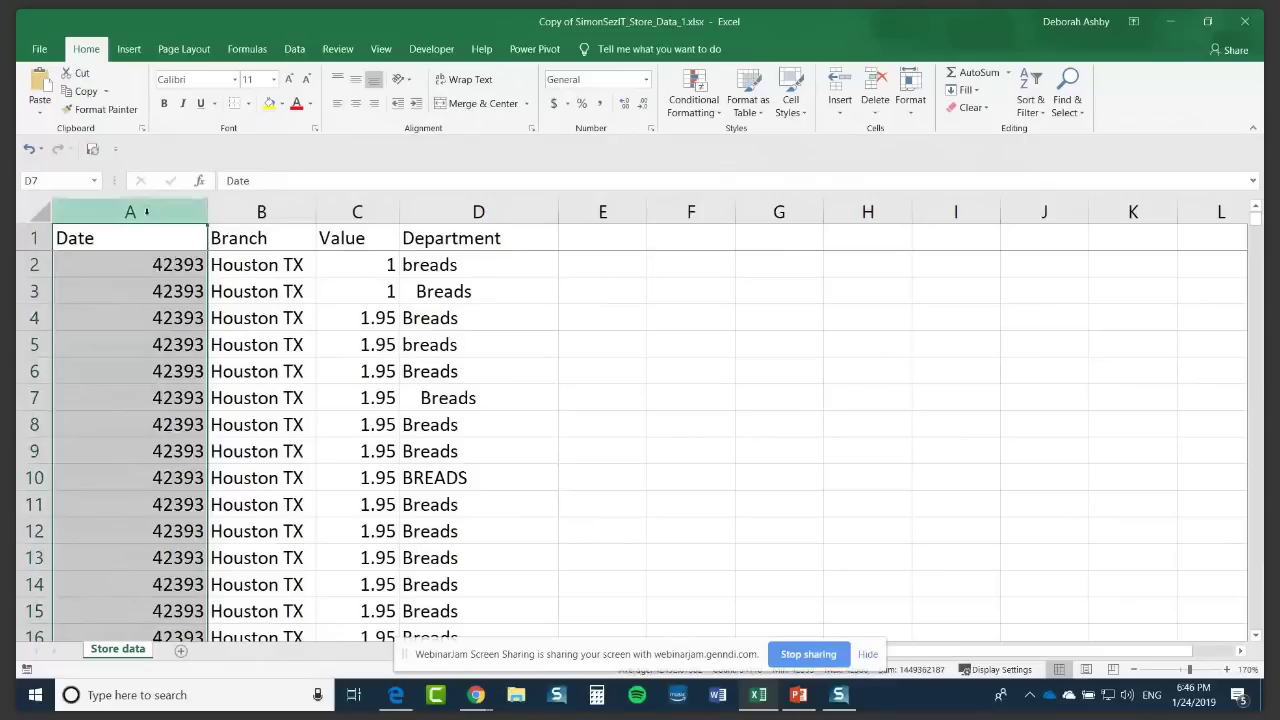
left_click(647, 80)
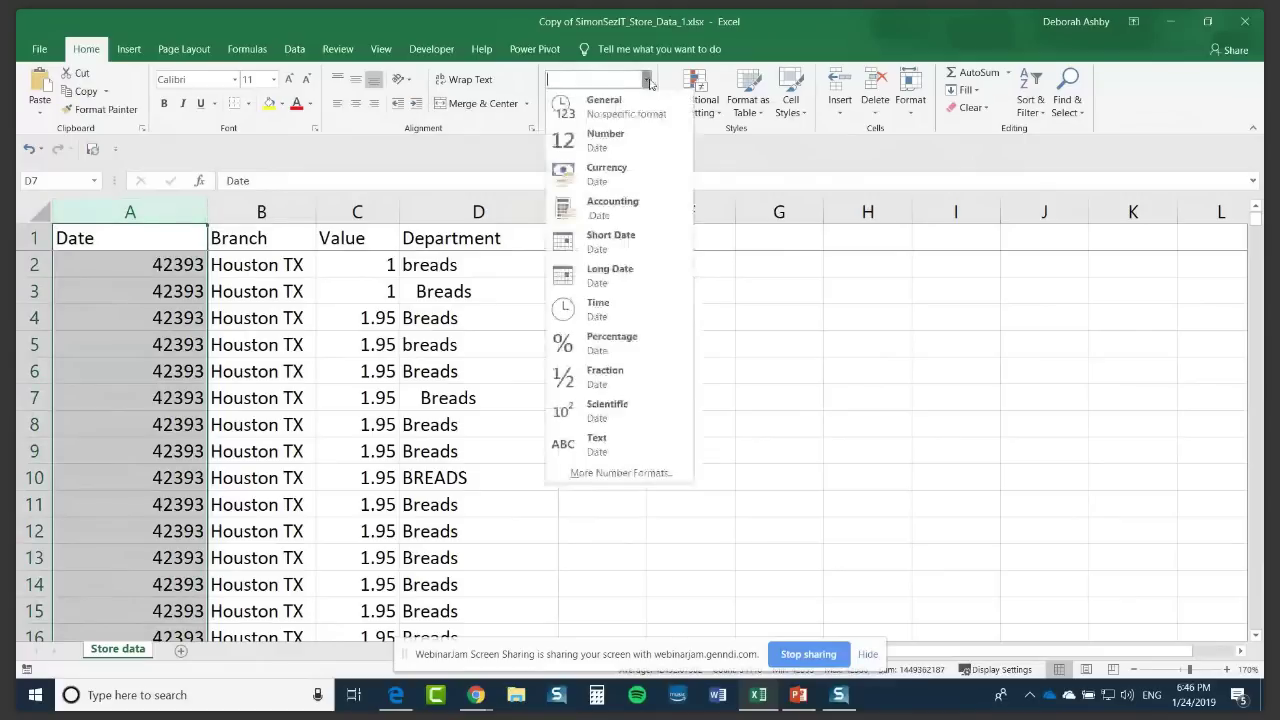
left_click(635, 249)
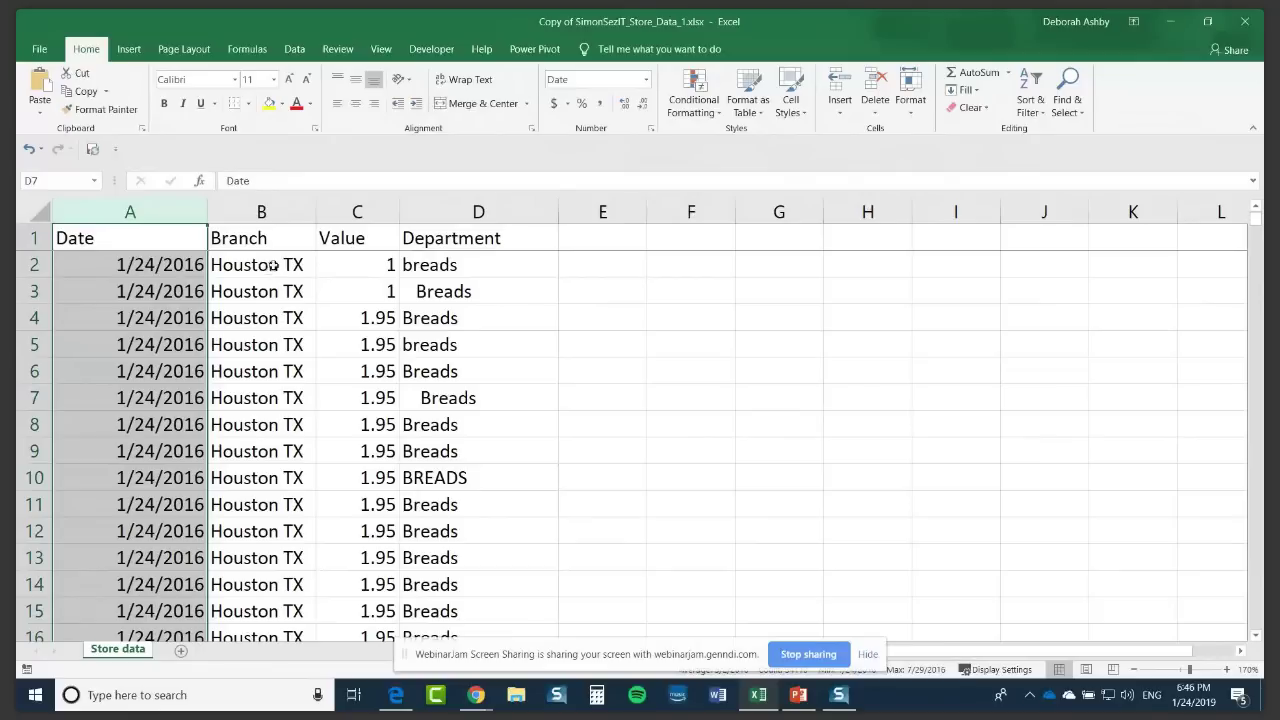
left_click(270, 345)
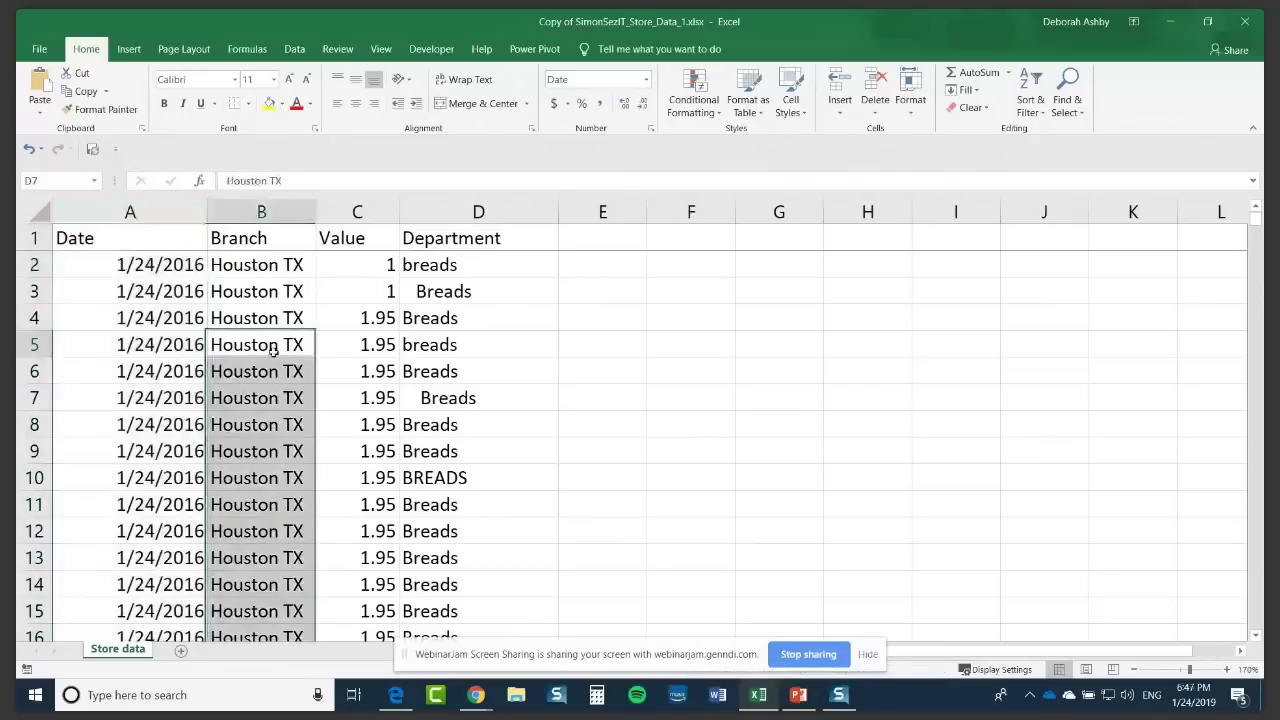
Step: Apply the Currency format to column C so amounts show as $1.00 and $1.95
left_click(266, 265)
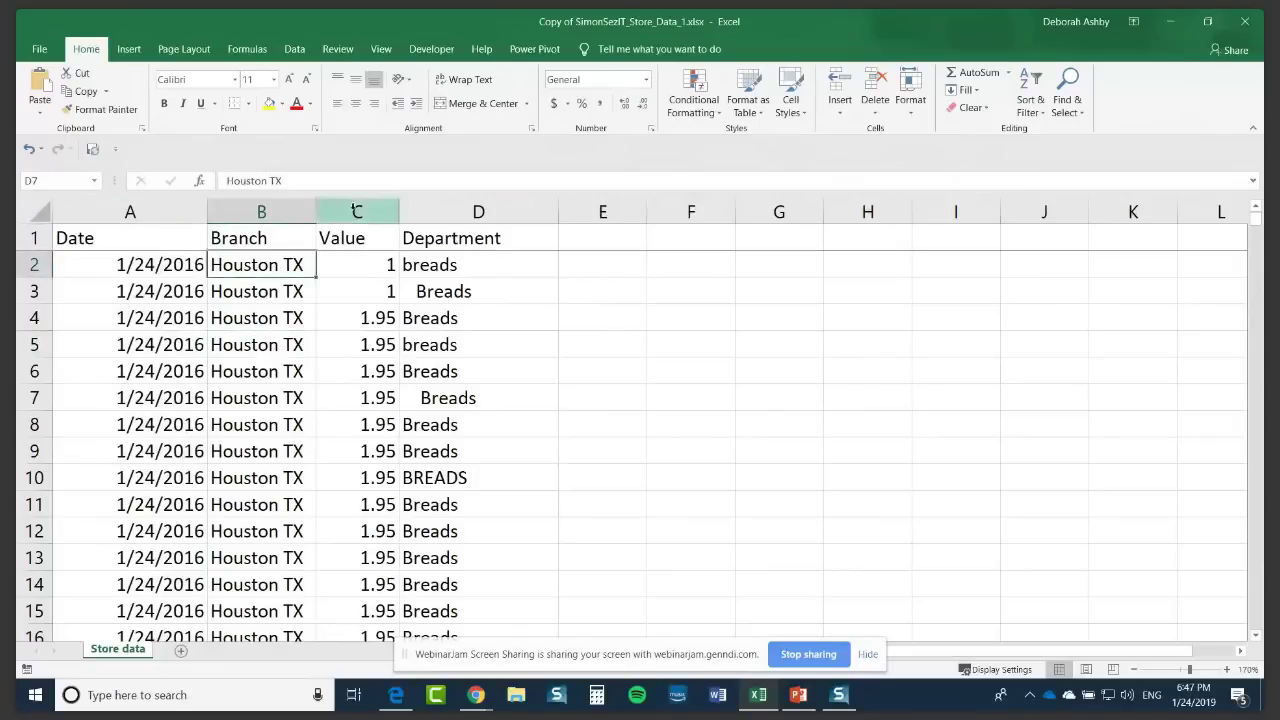
left_click(356, 211)
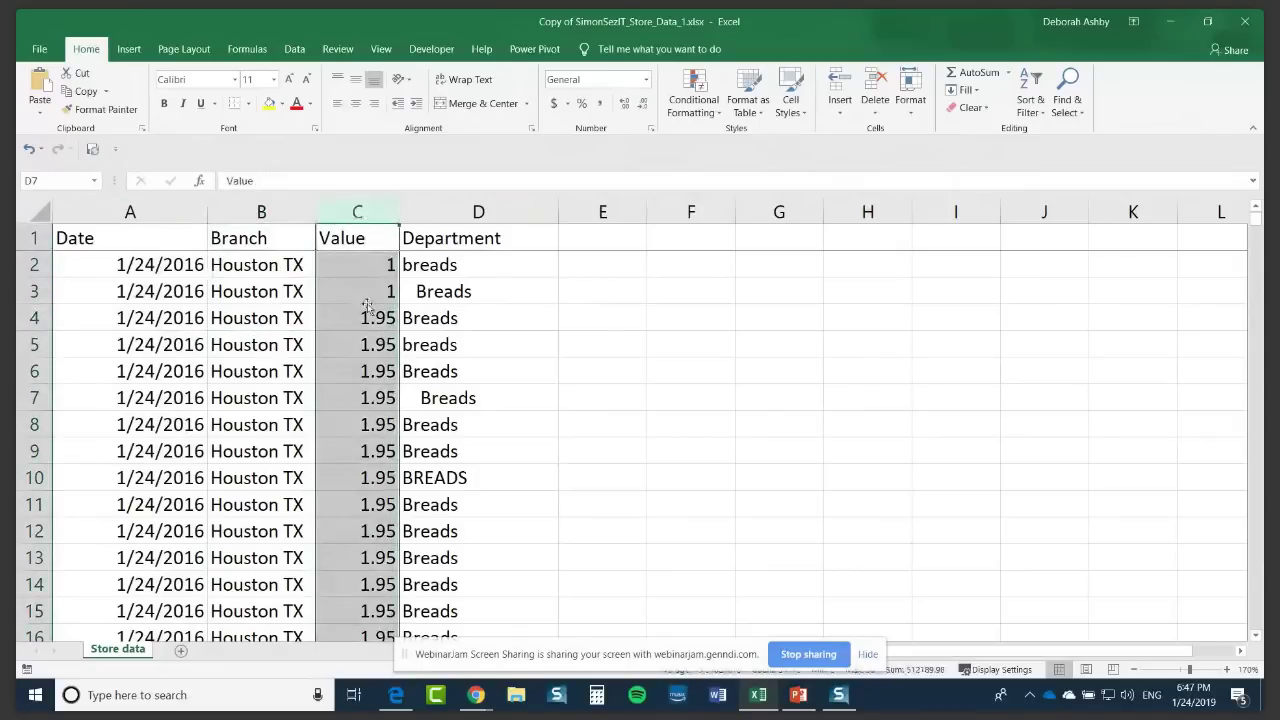
left_click(647, 80)
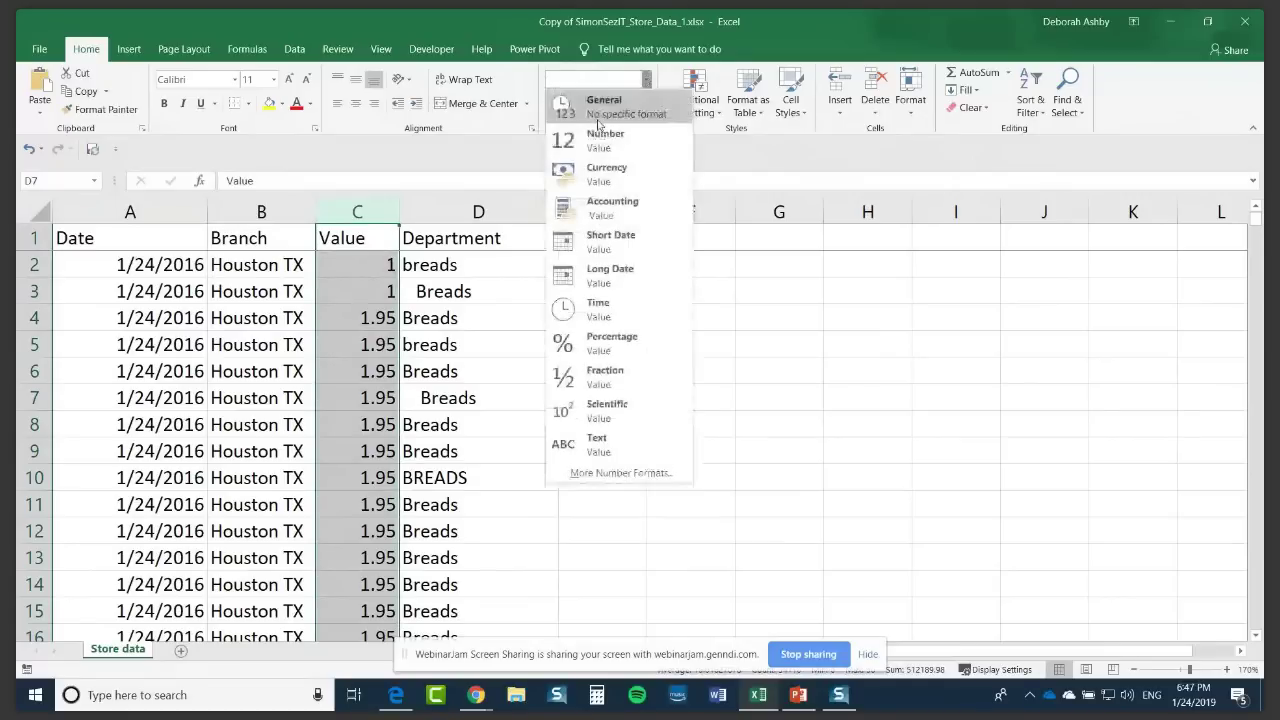
left_click(608, 163)
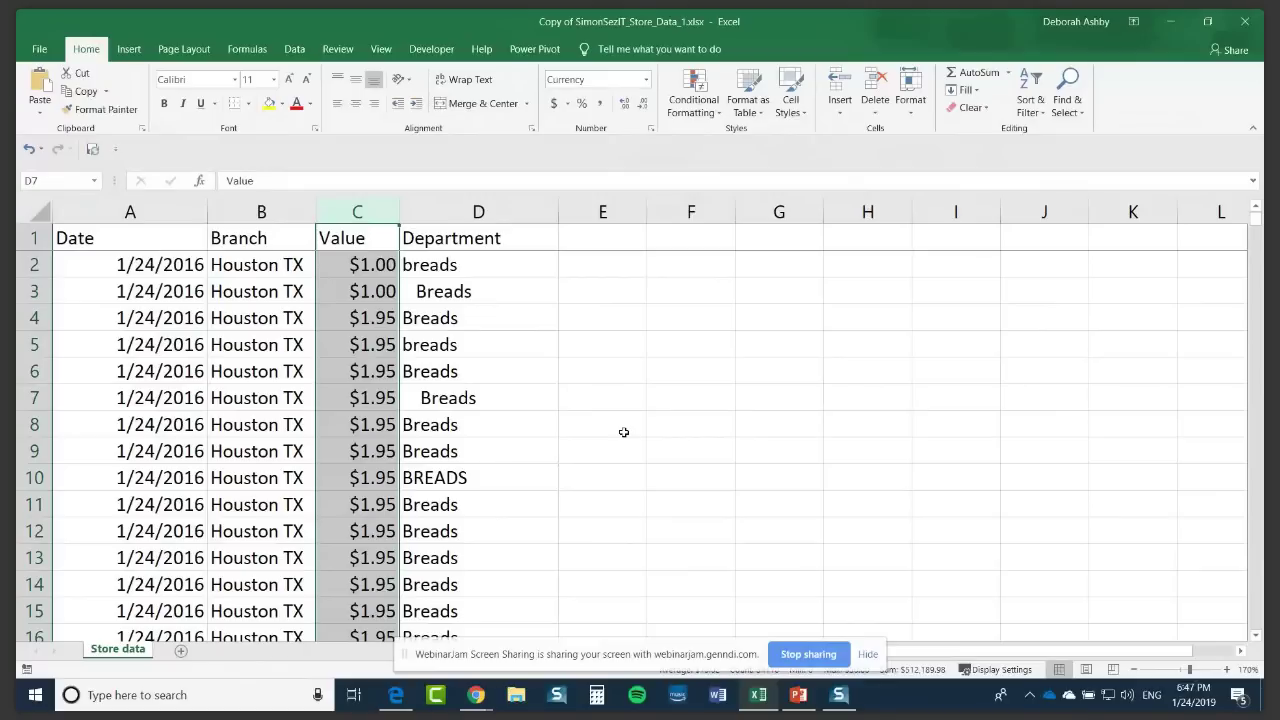
left_click(505, 208)
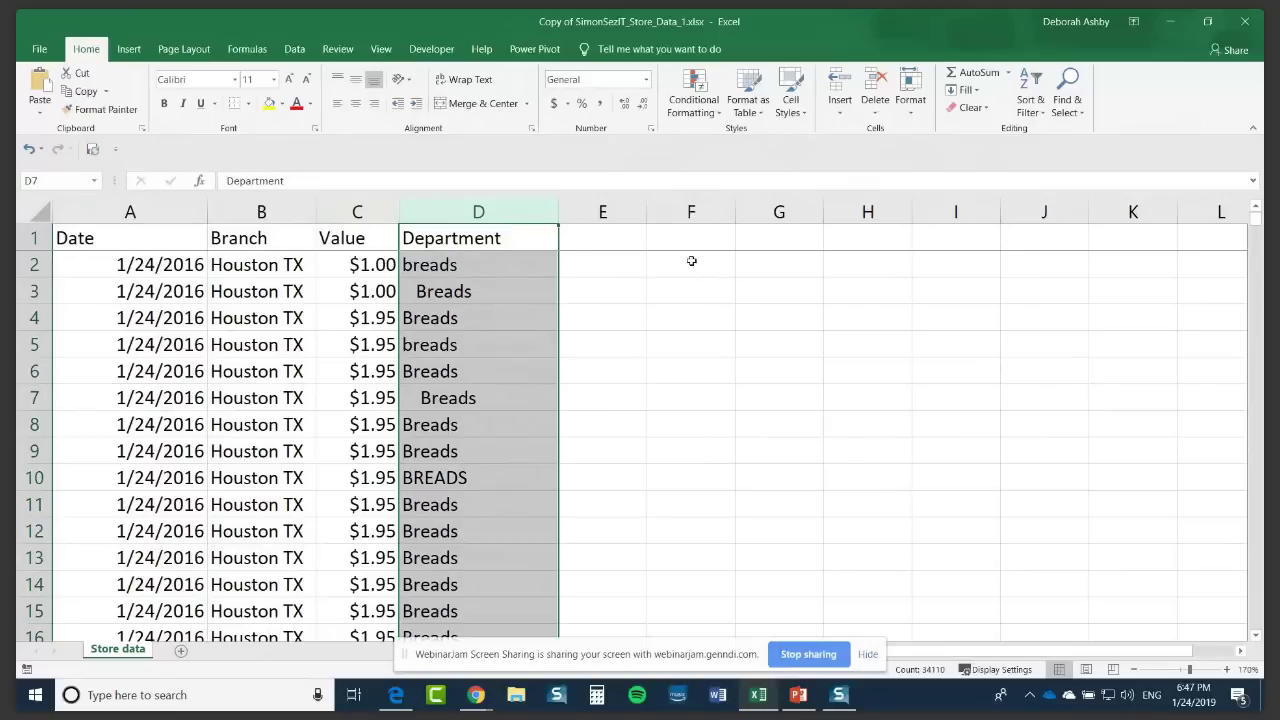
Step: Widen column E and enter =PROPER(D2) in cell E2
left_click_drag(646, 211, 734, 218)
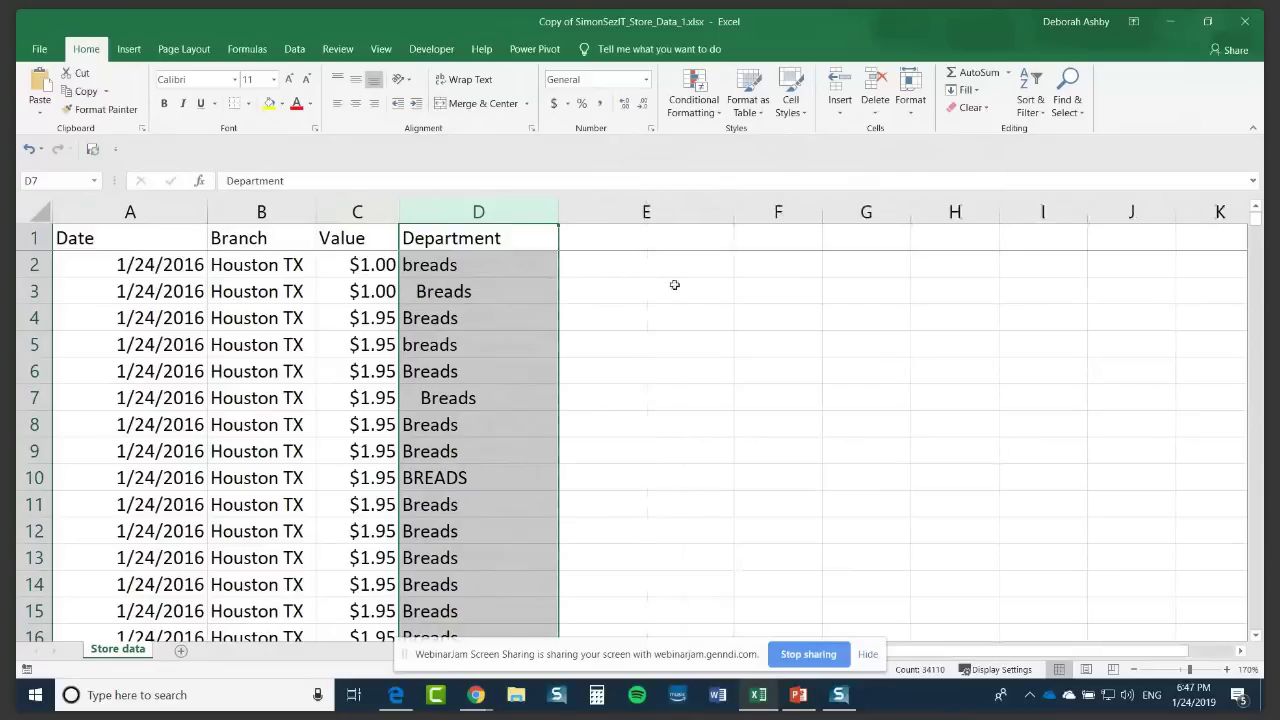
left_click(640, 264)
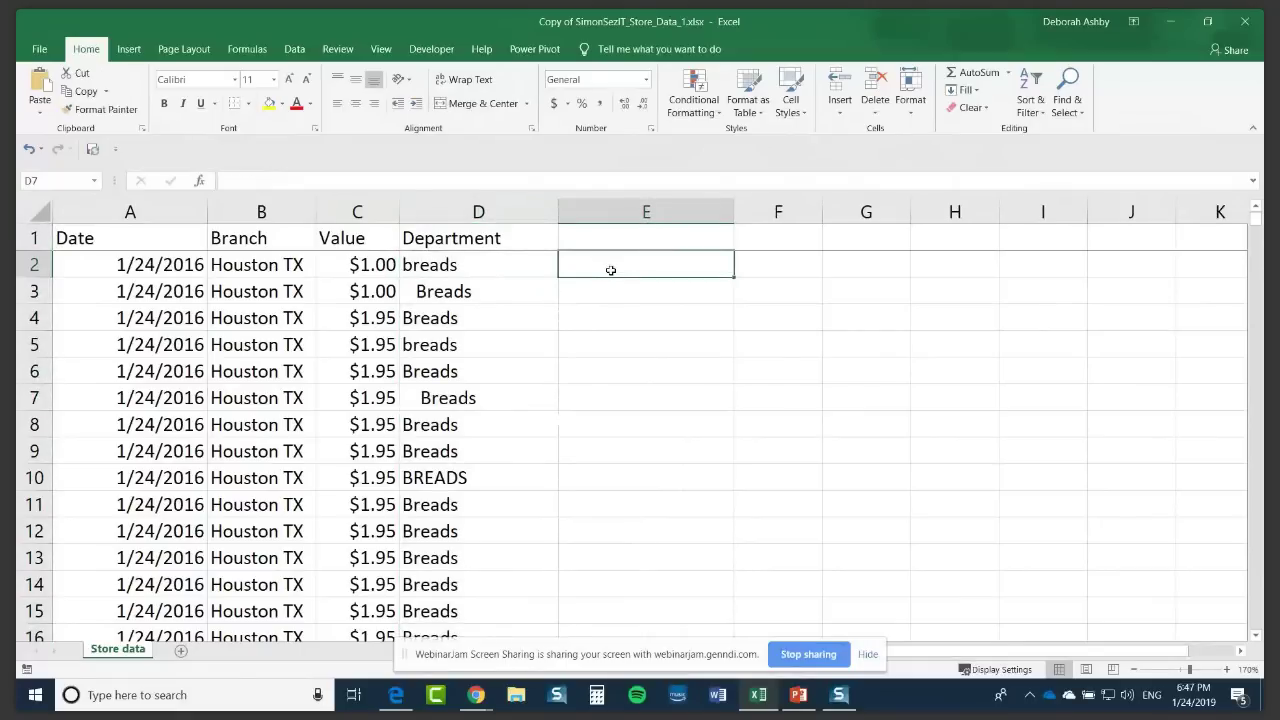
type("=PRO")
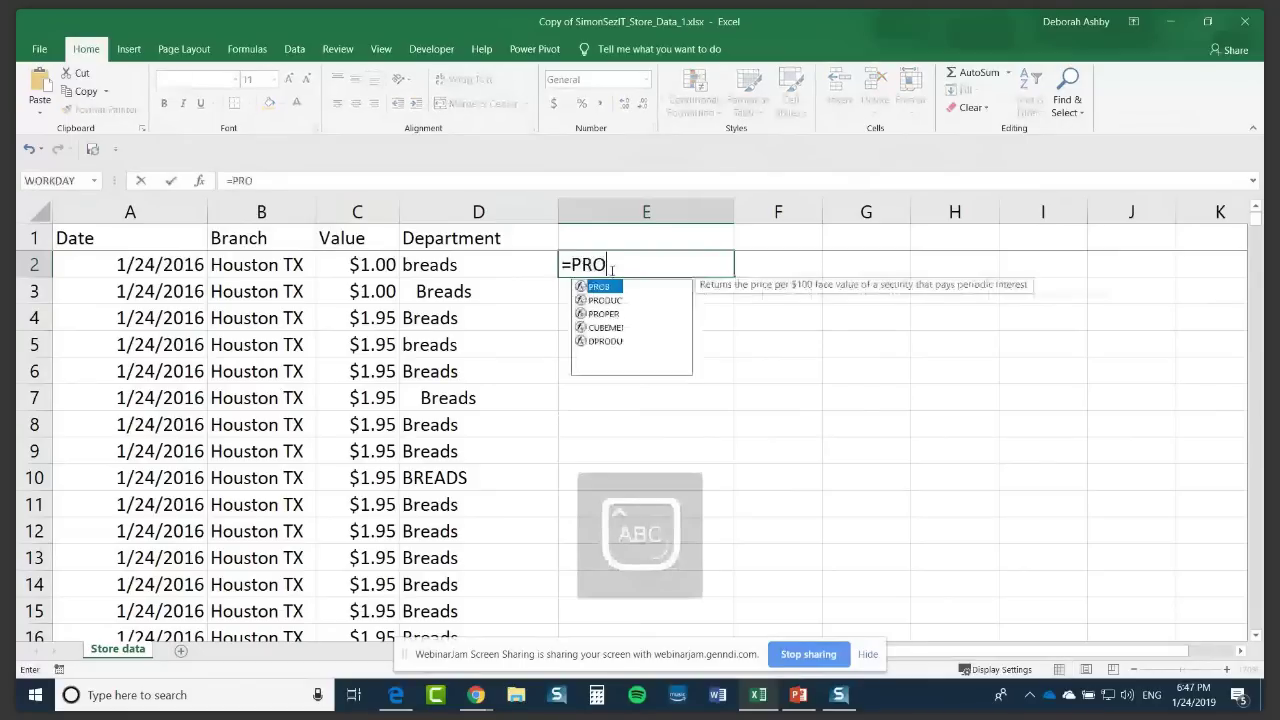
type("PER(")
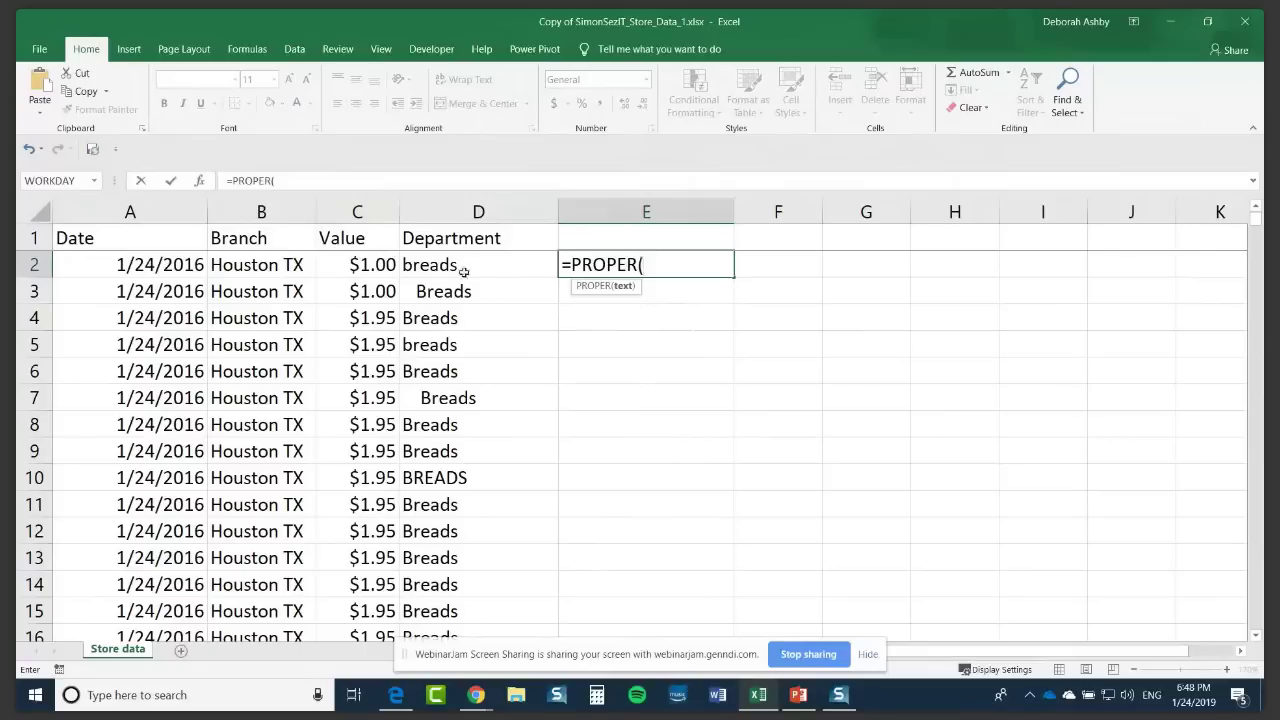
left_click(450, 265)
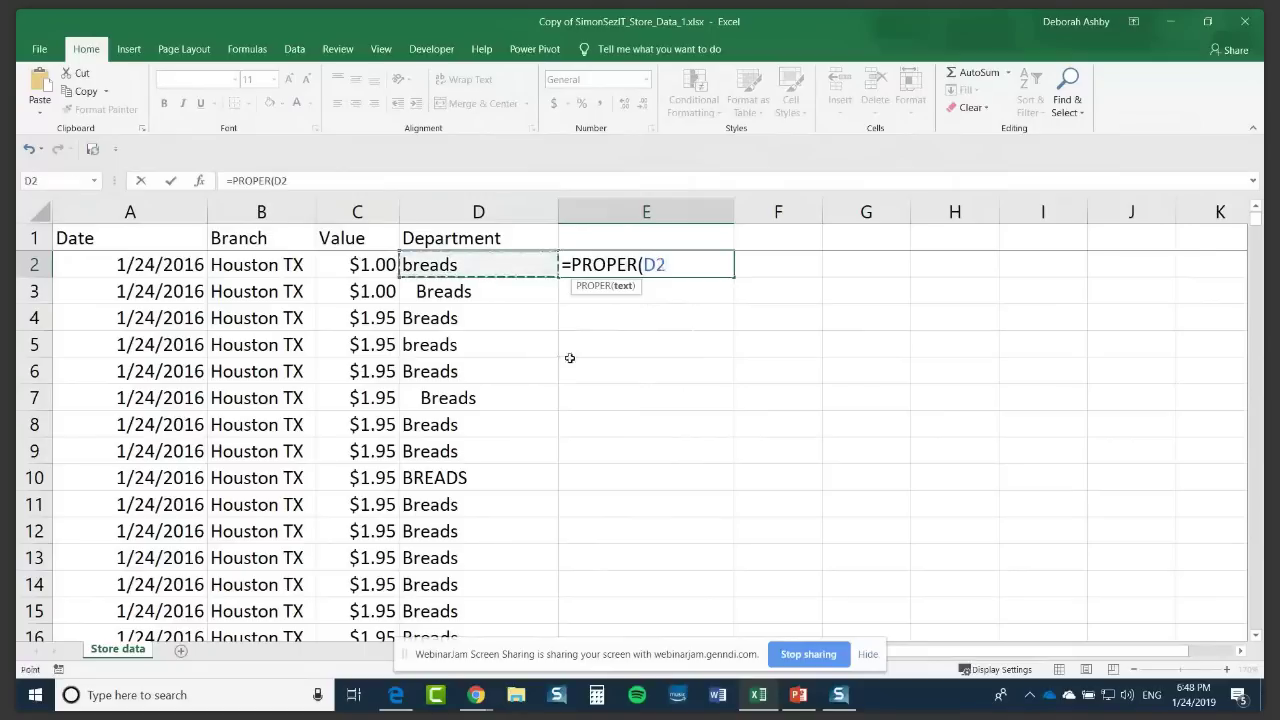
type(")")
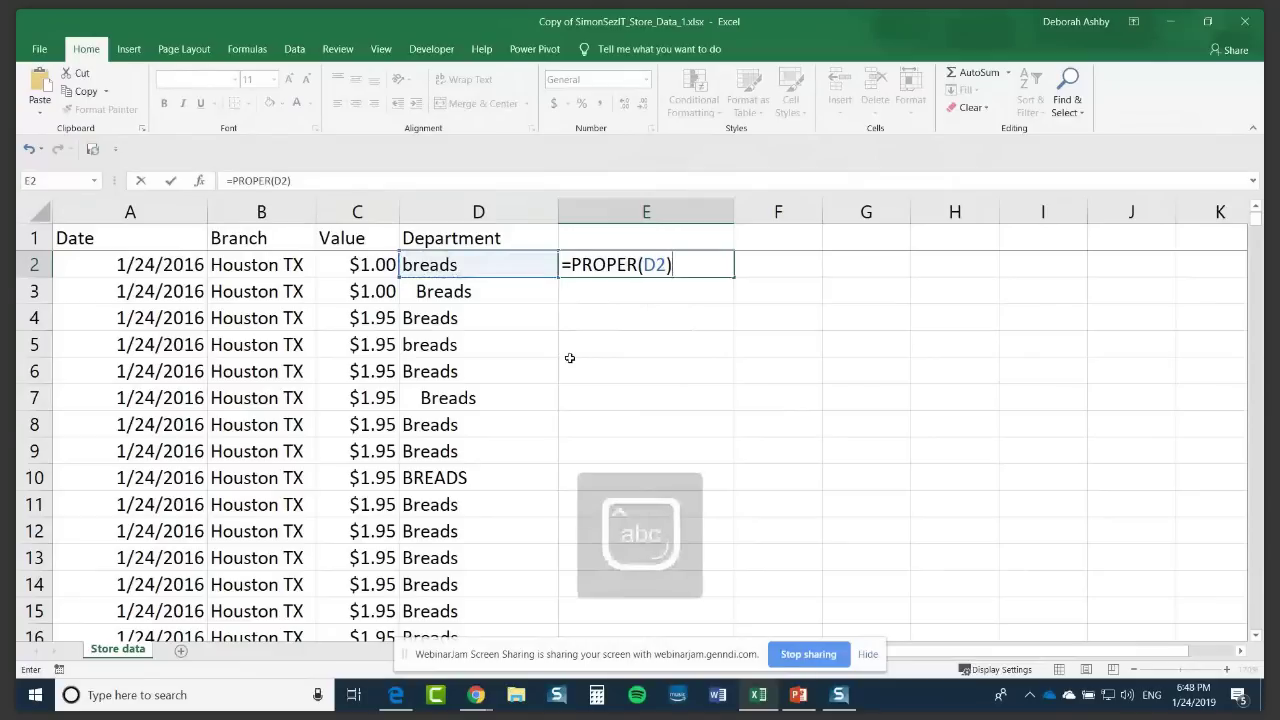
key("Return")
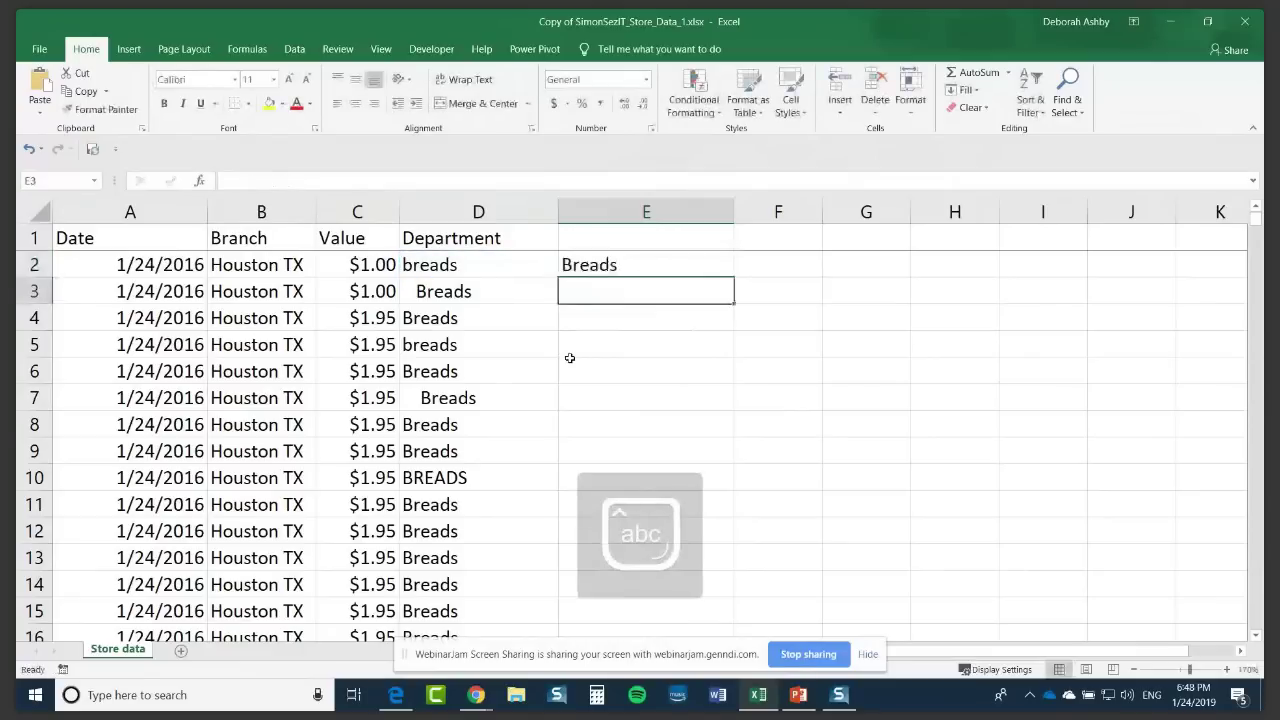
left_click(646, 268)
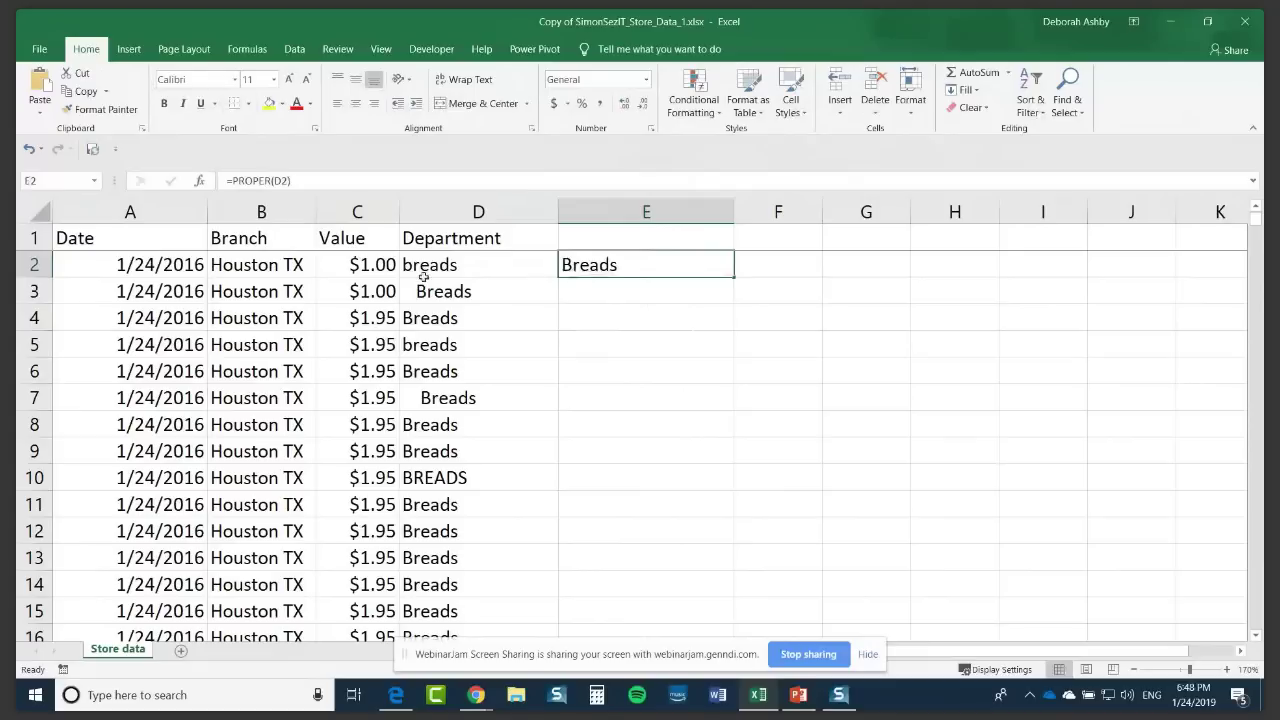
double_click(589, 268)
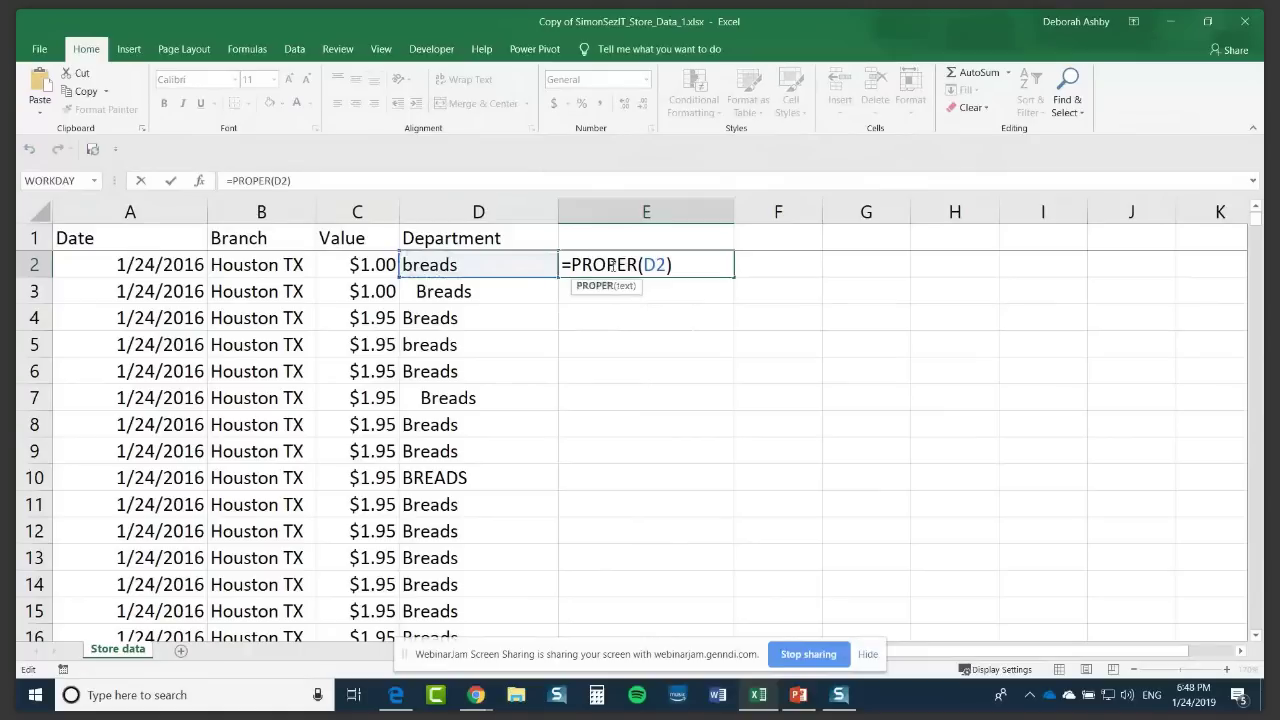
double_click(605, 265)
type("LOWE")
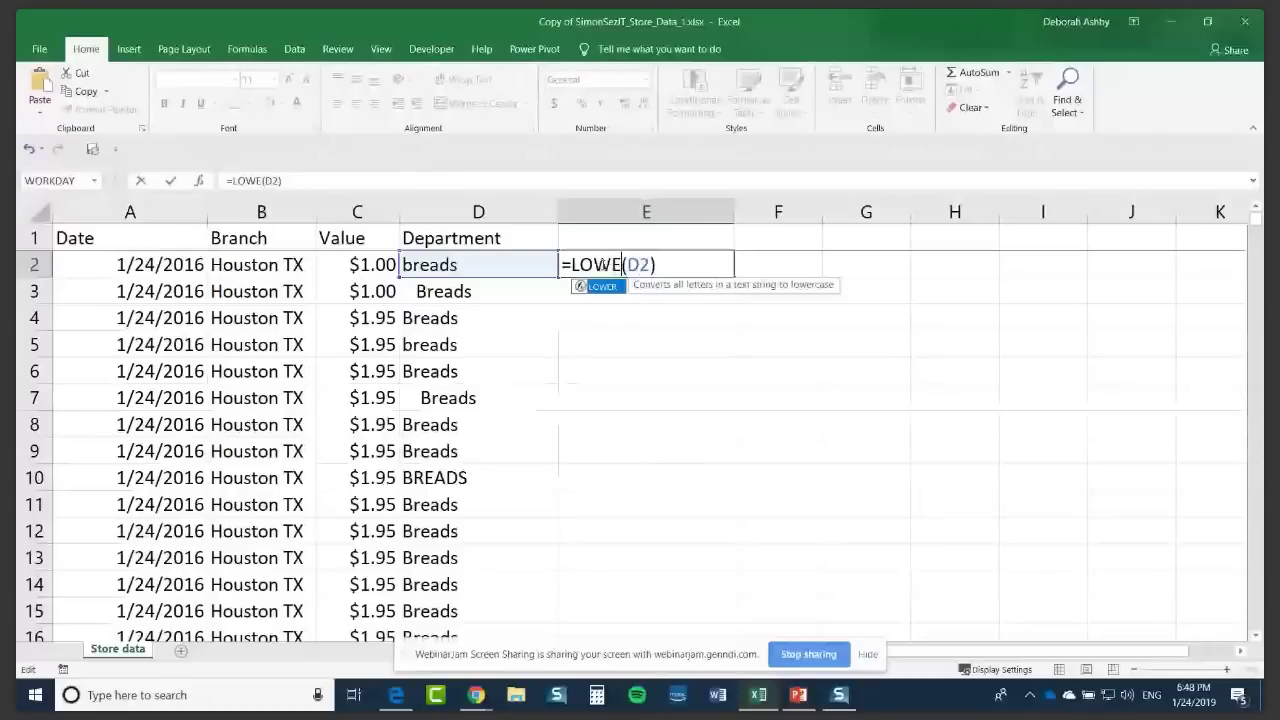
type("R")
key("Return")
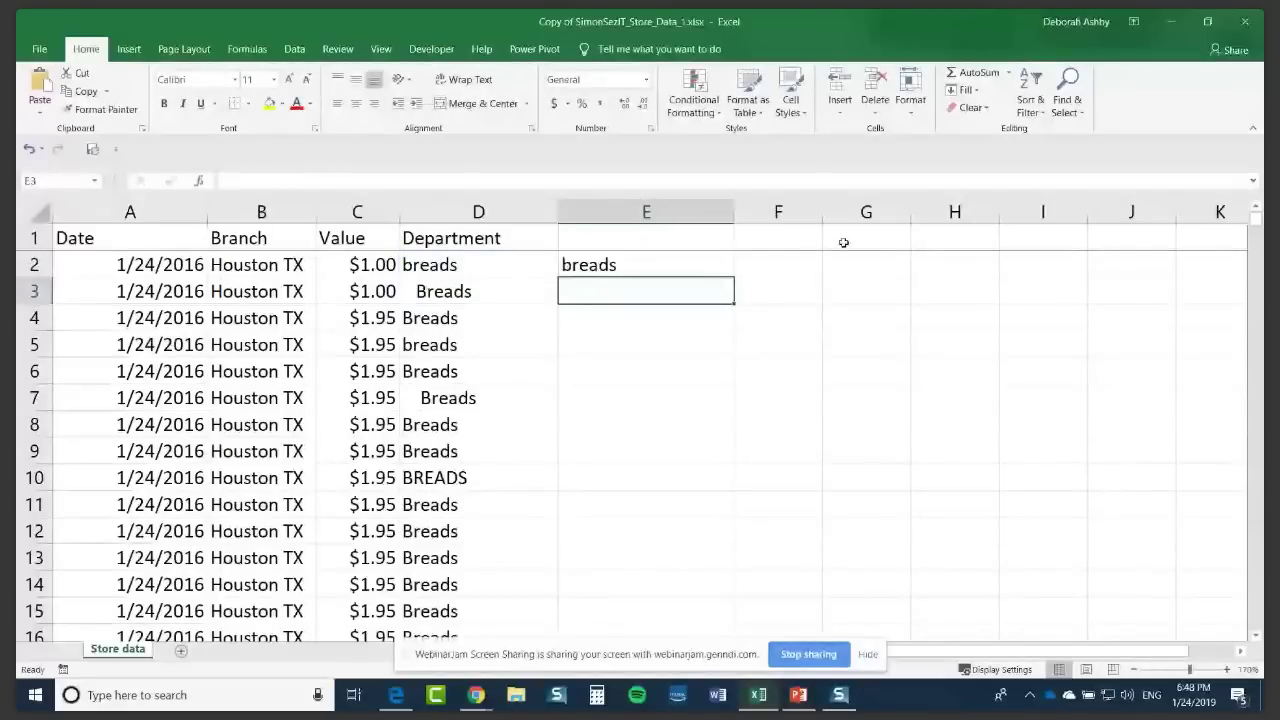
left_click(605, 265)
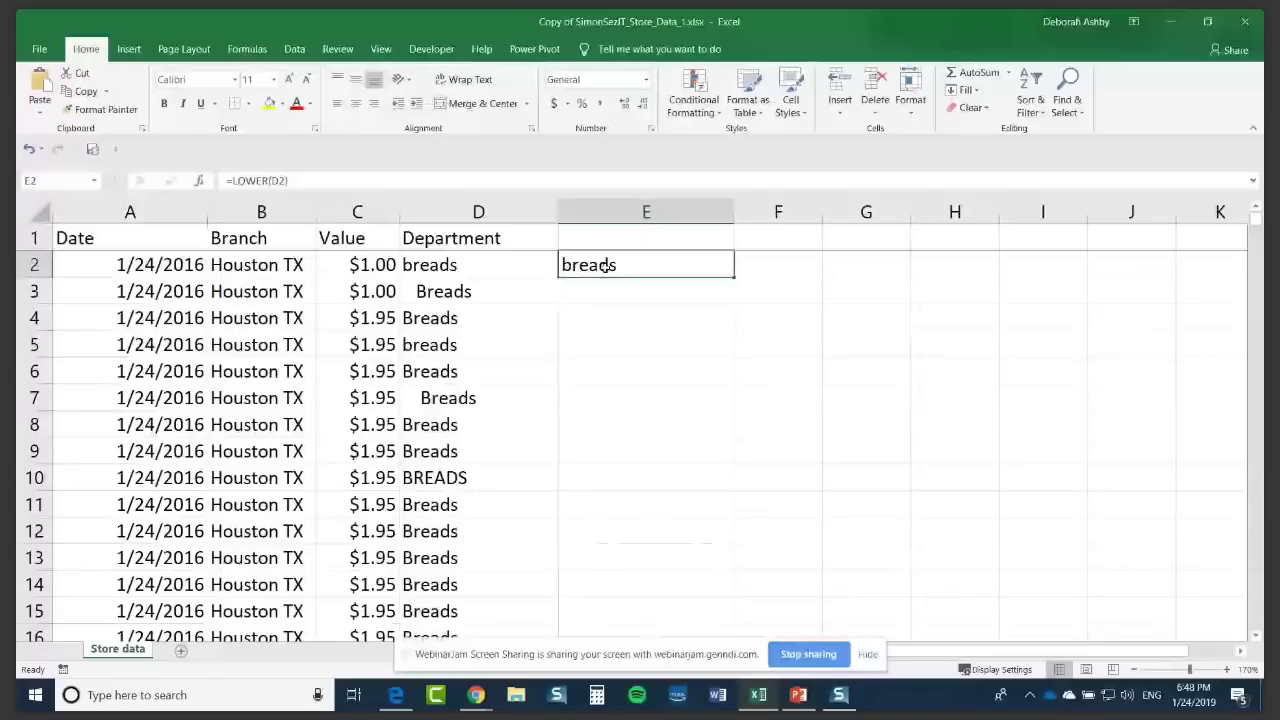
double_click(605, 265)
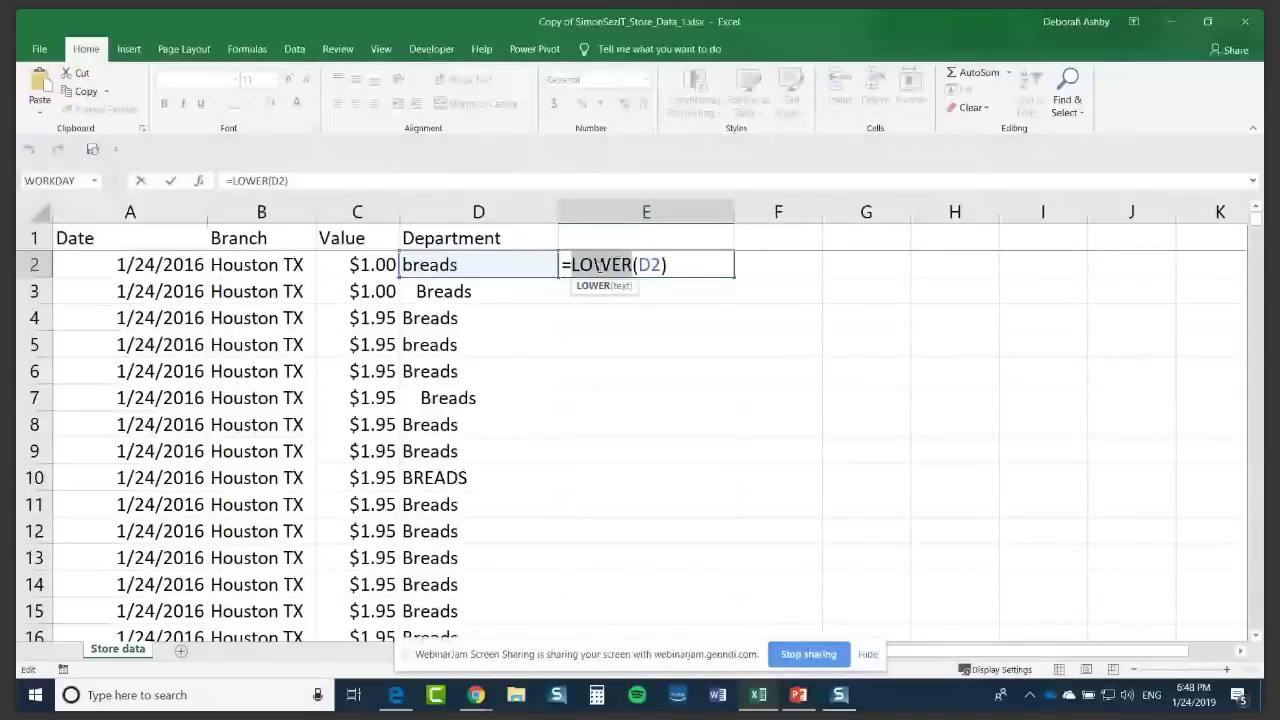
type("PRO")
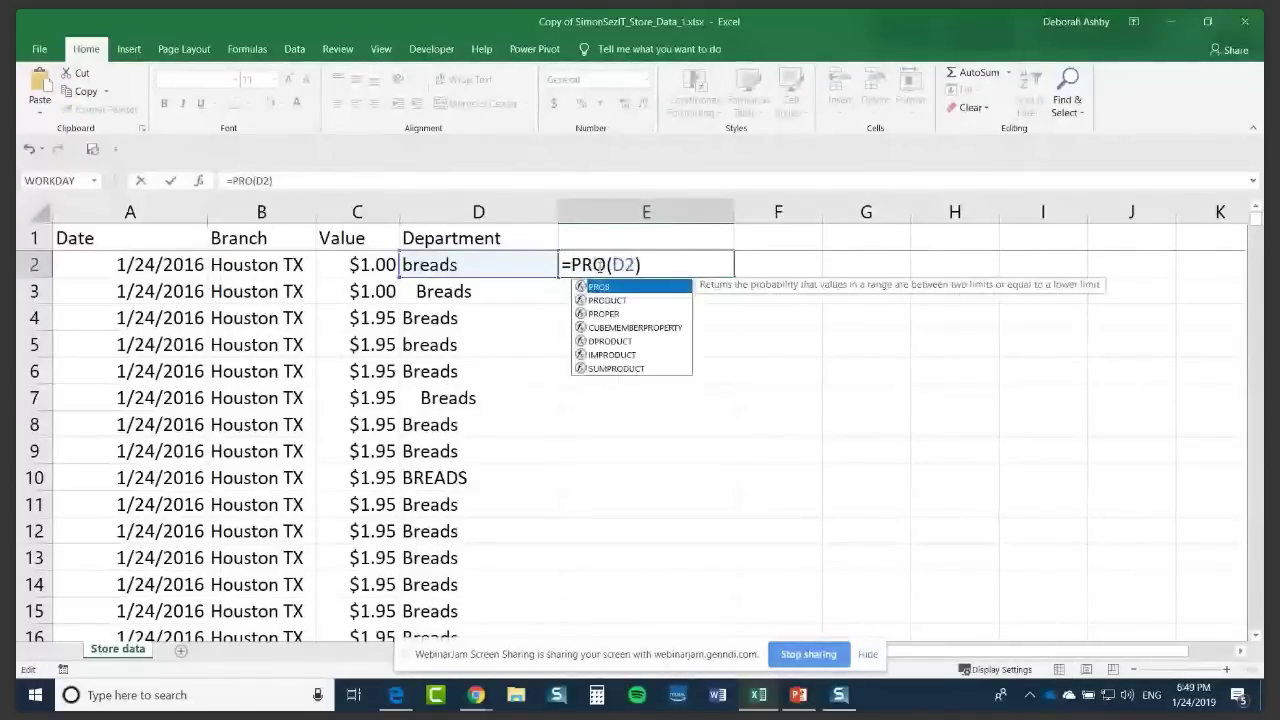
type("PER")
key("Return")
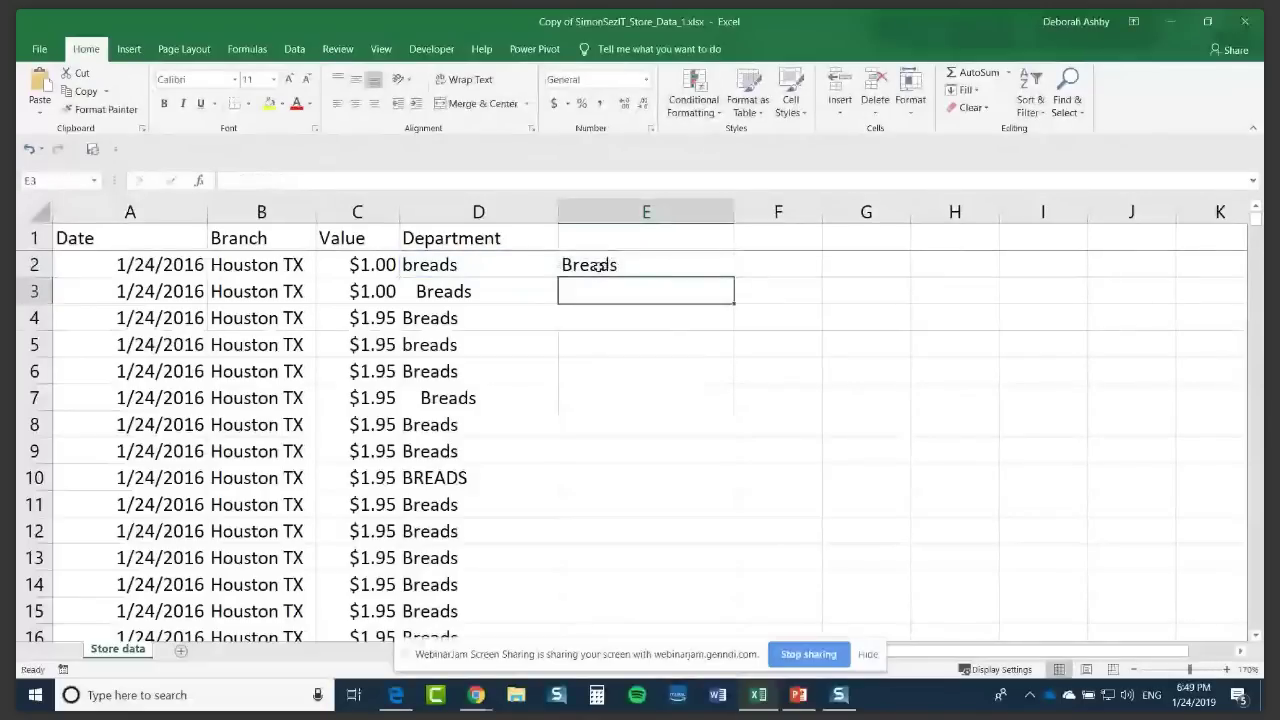
left_click(600, 266)
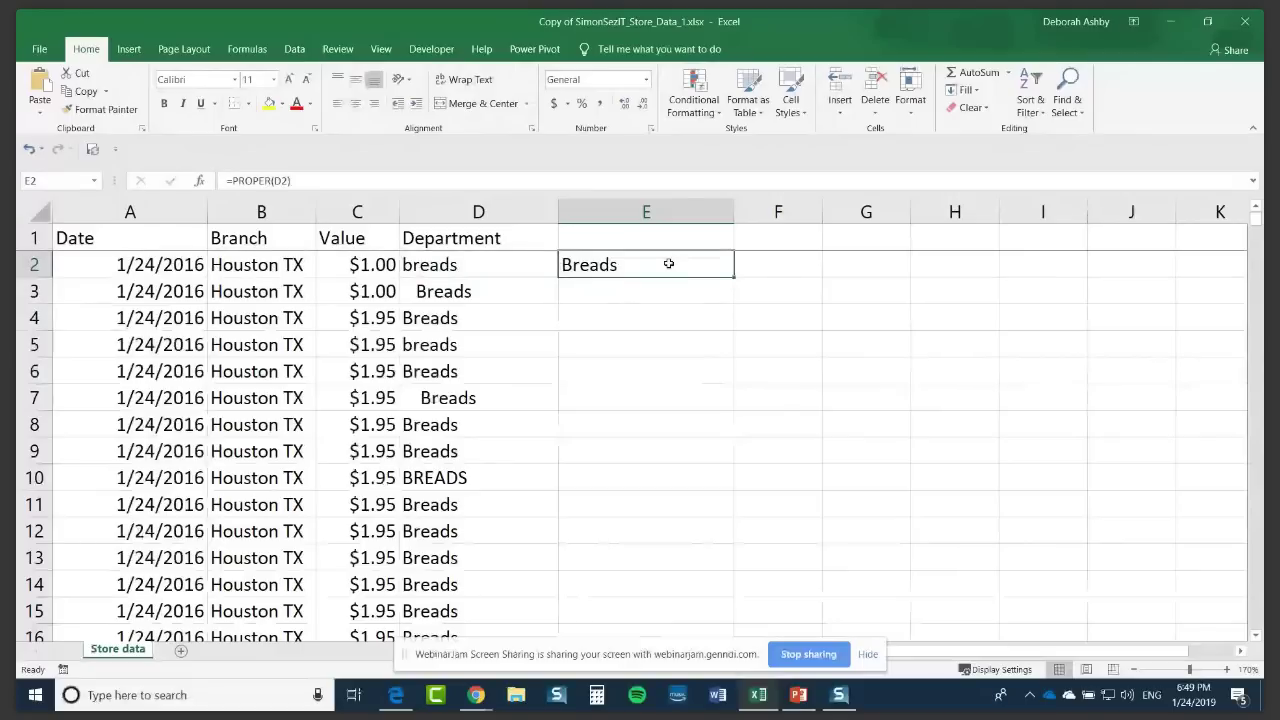
Step: Fill =PROPER(D2) down column E and check the results in E3 and E7
double_click(733, 276)
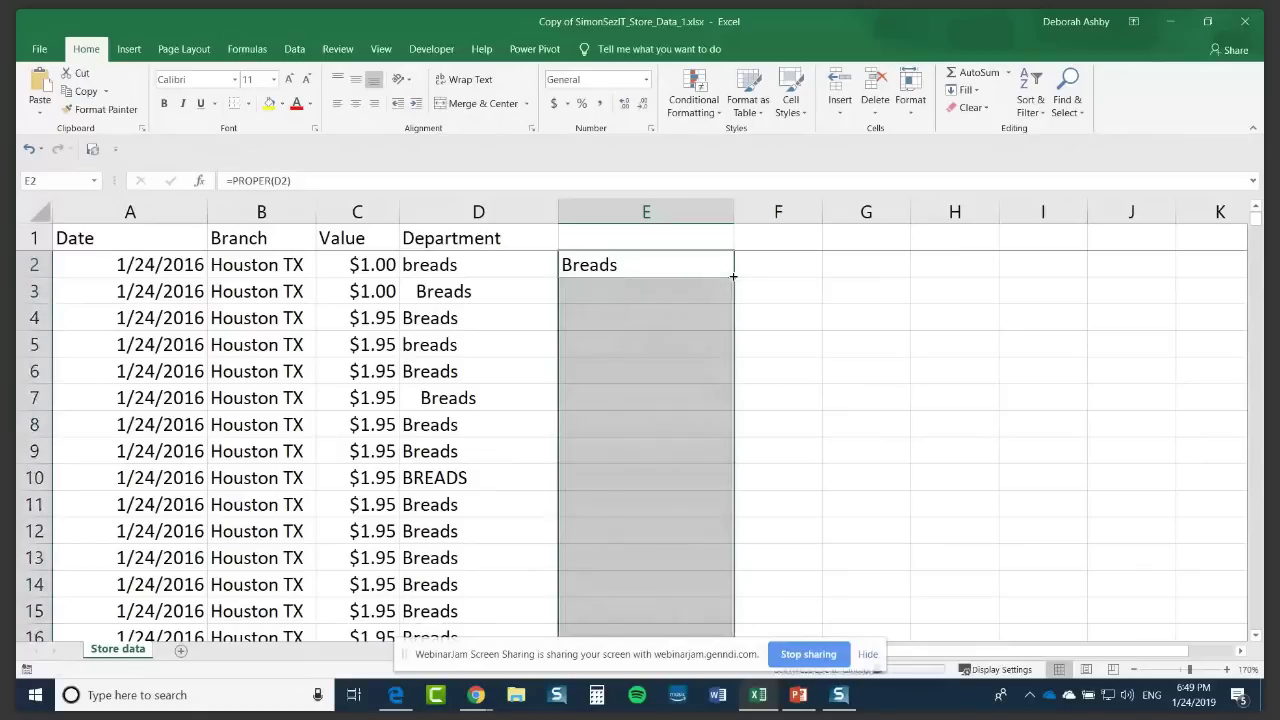
scroll(682, 381, "down", 6)
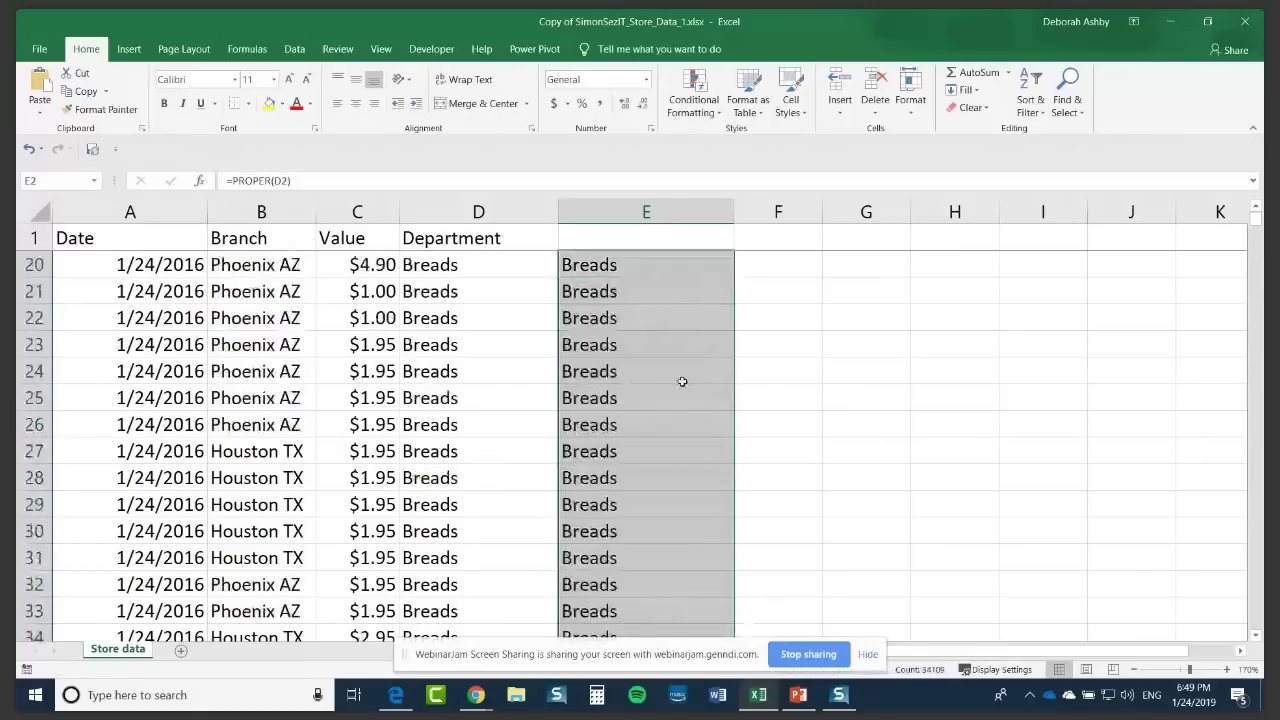
scroll(682, 381, "down", 1)
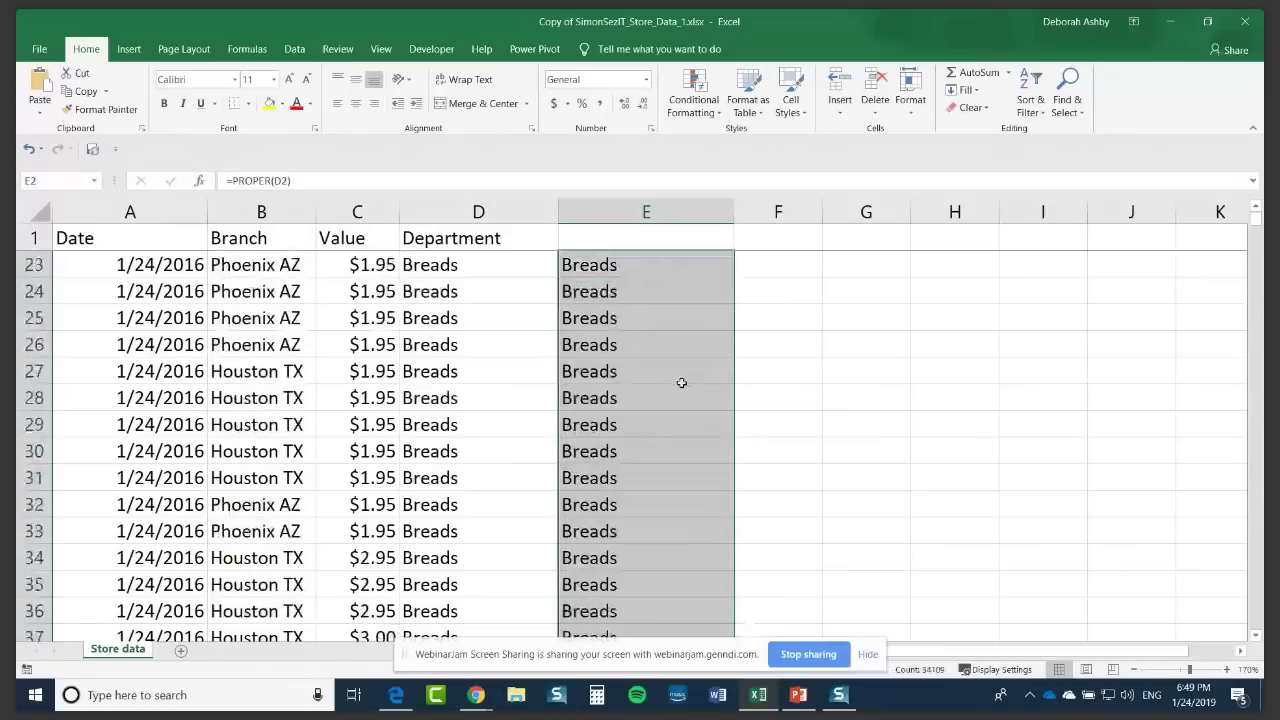
scroll(675, 334, "up", 7)
key("shift+BackSpace")
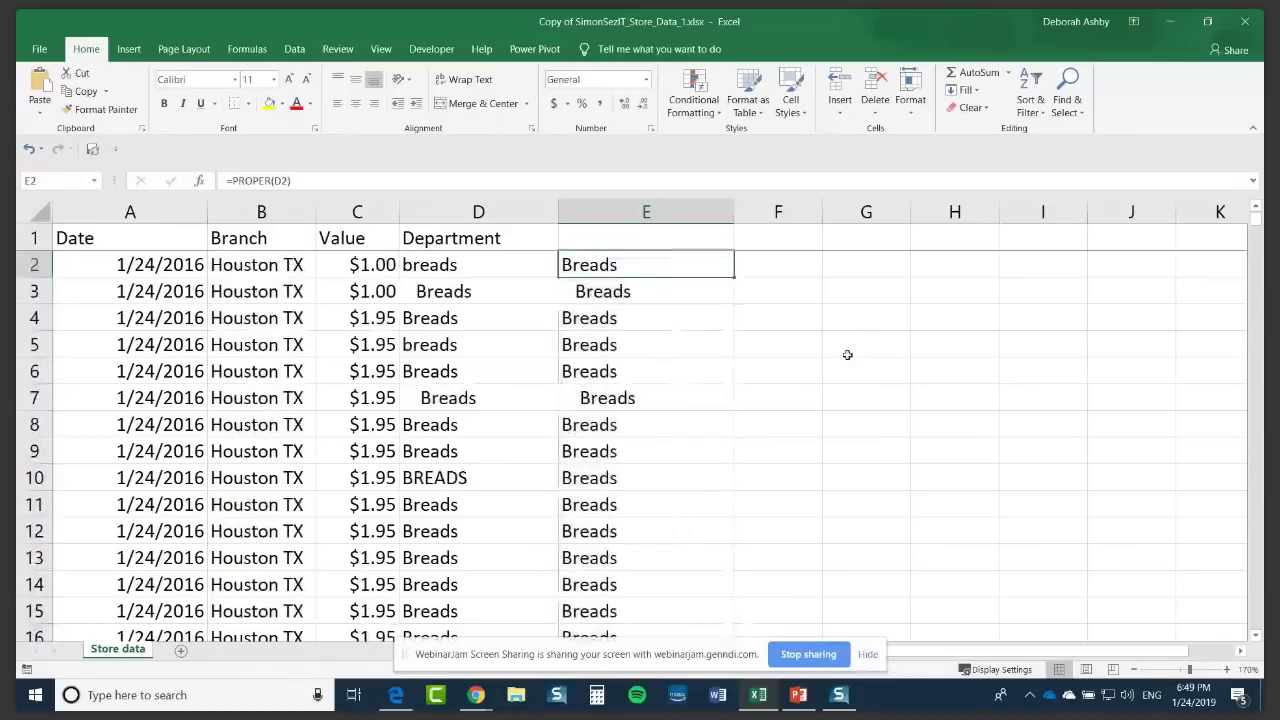
left_click(594, 290)
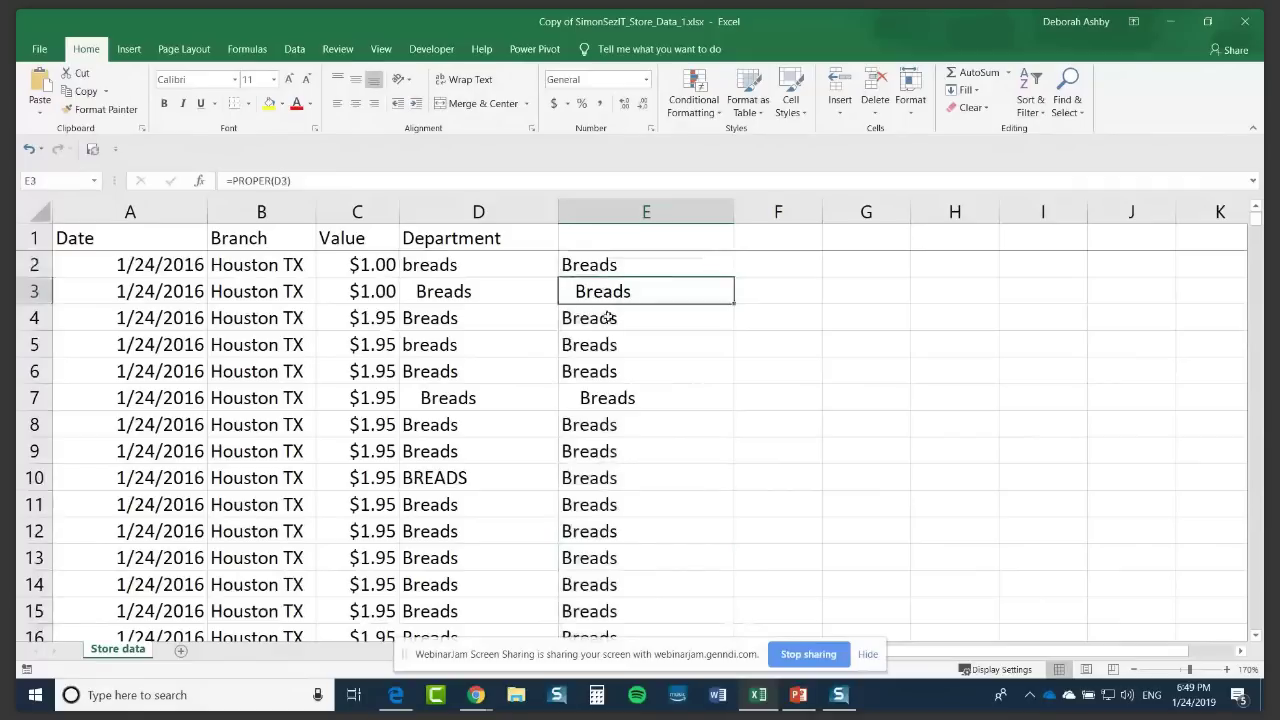
left_click(569, 396)
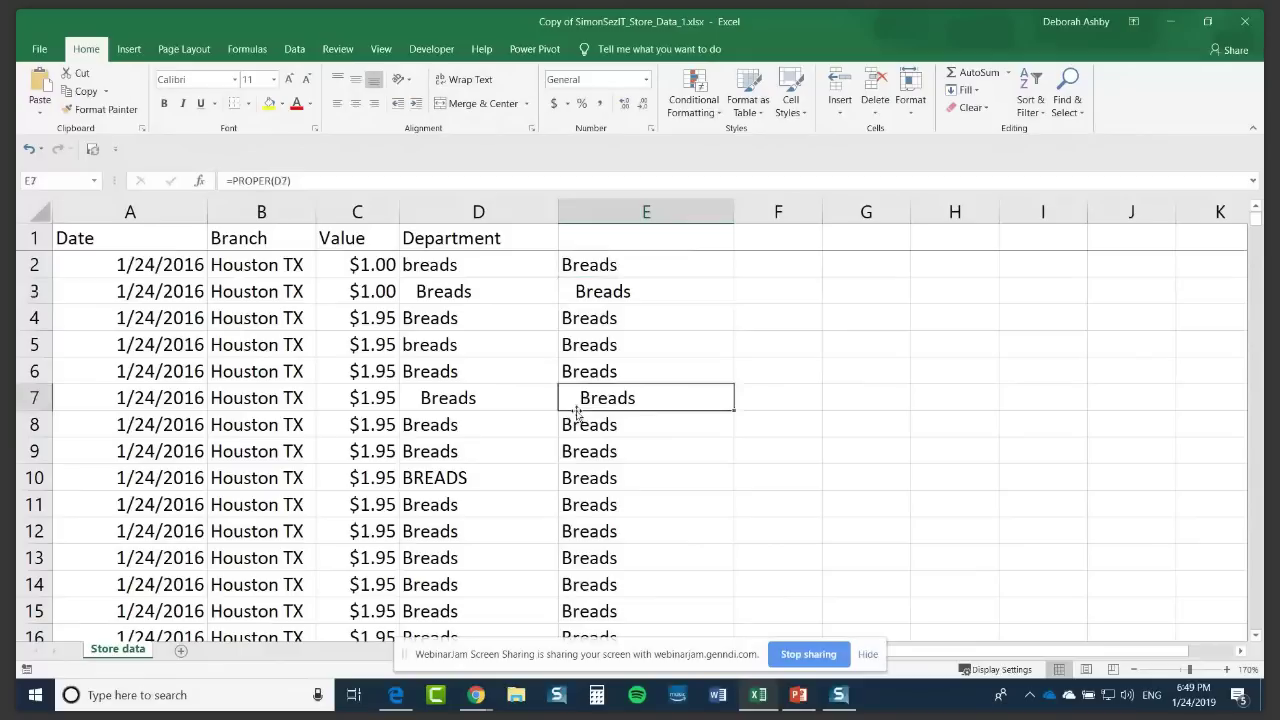
scroll(577, 412, "down", 4)
scroll(577, 412, "up", 4)
left_click(598, 268)
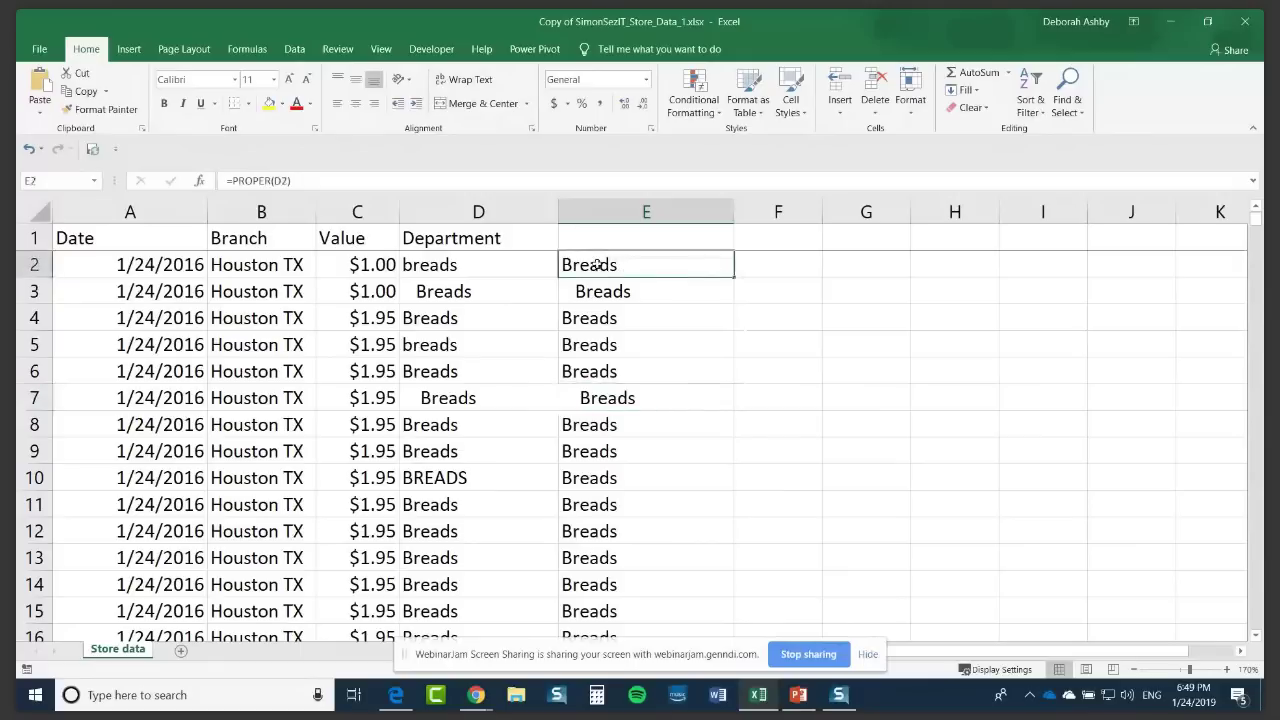
Step: Wrap E2's formula in TRIM so it reads =TRIM(PROPER(D2))
double_click(598, 266)
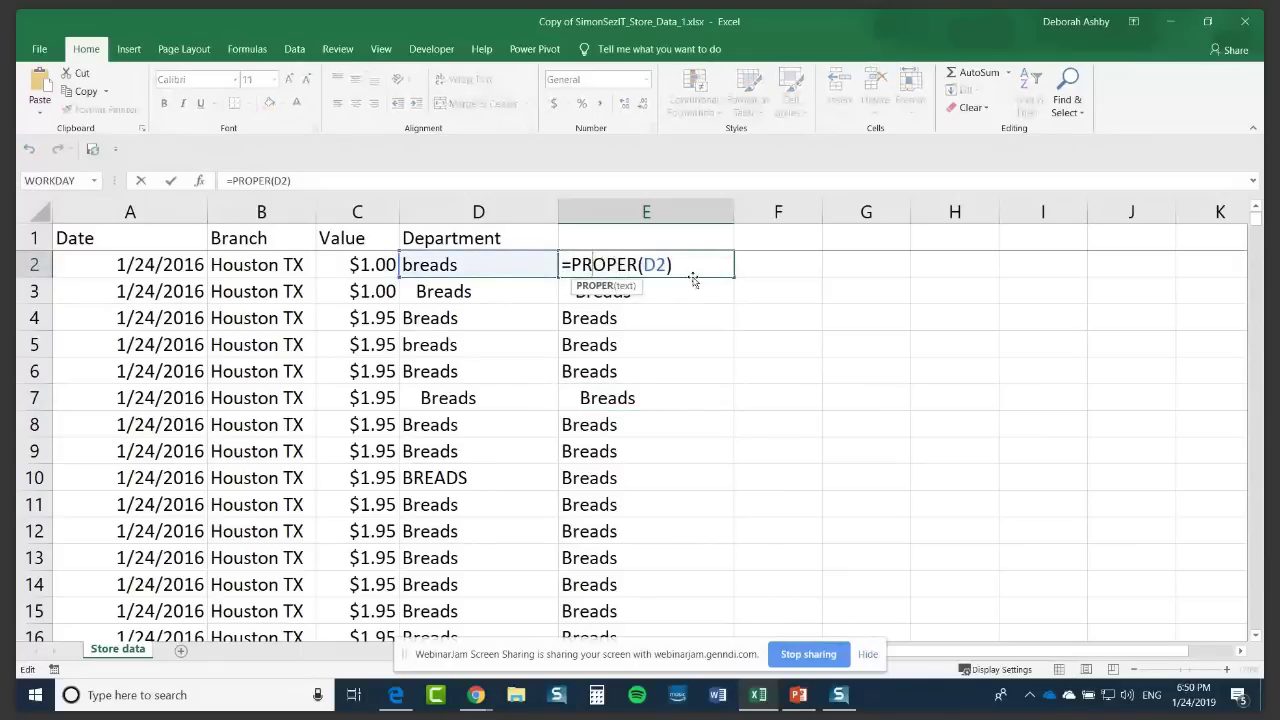
left_click(570, 264)
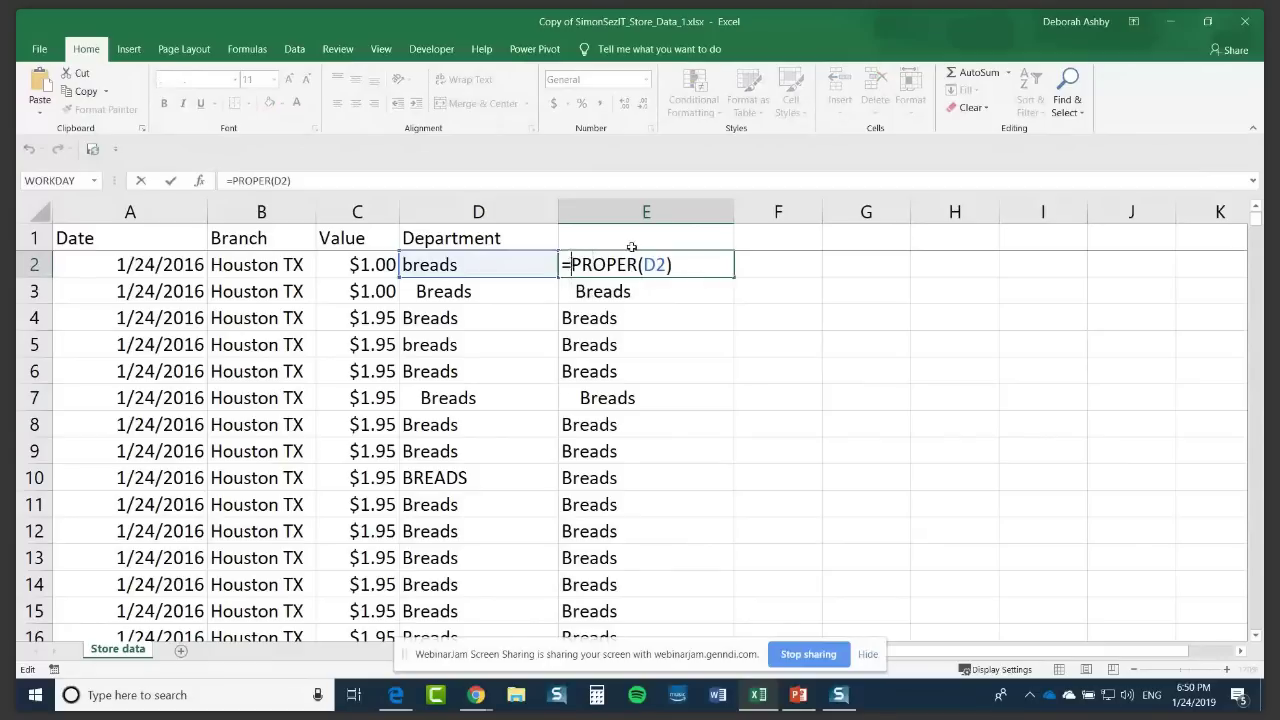
type("TRIM(")
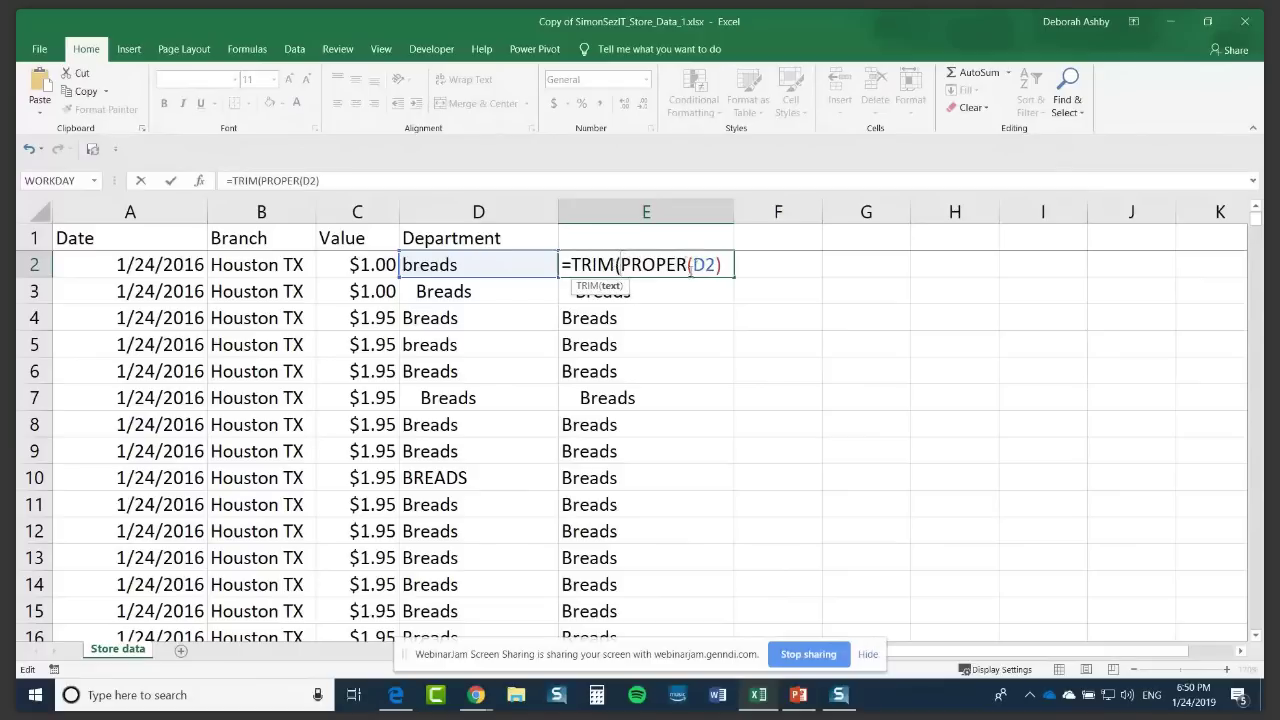
left_click(727, 270)
type(")")
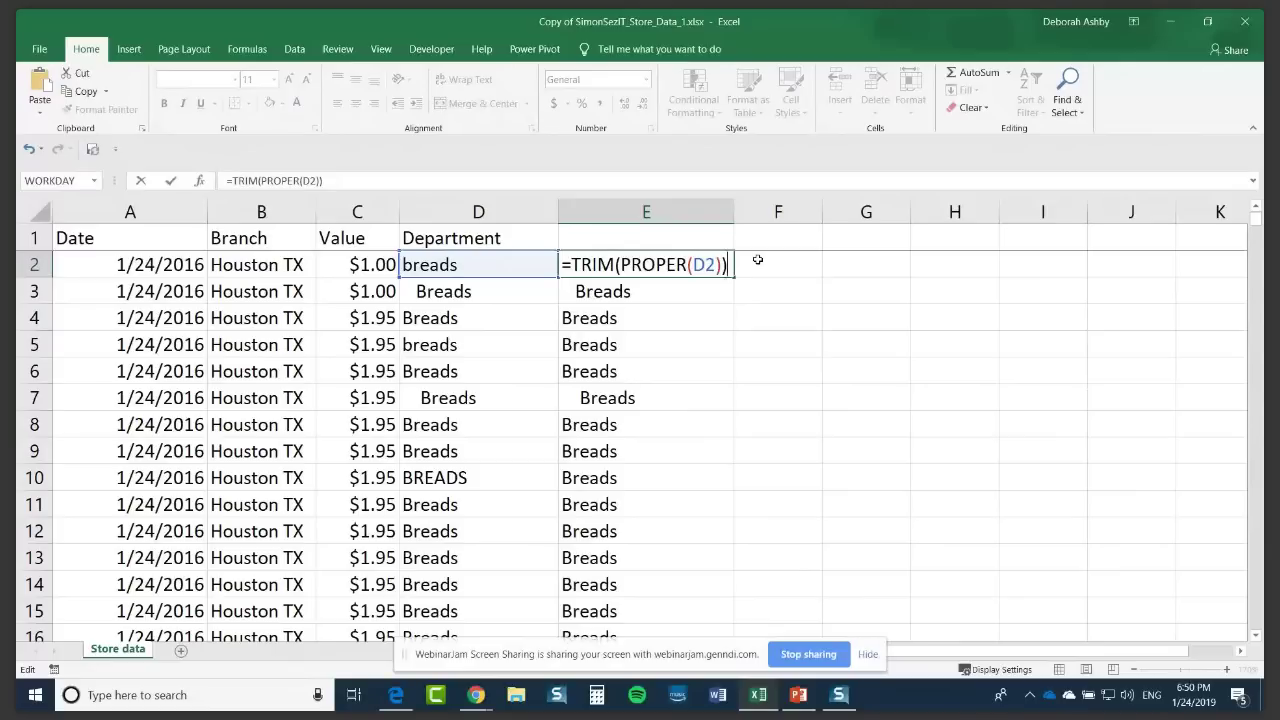
key("Return")
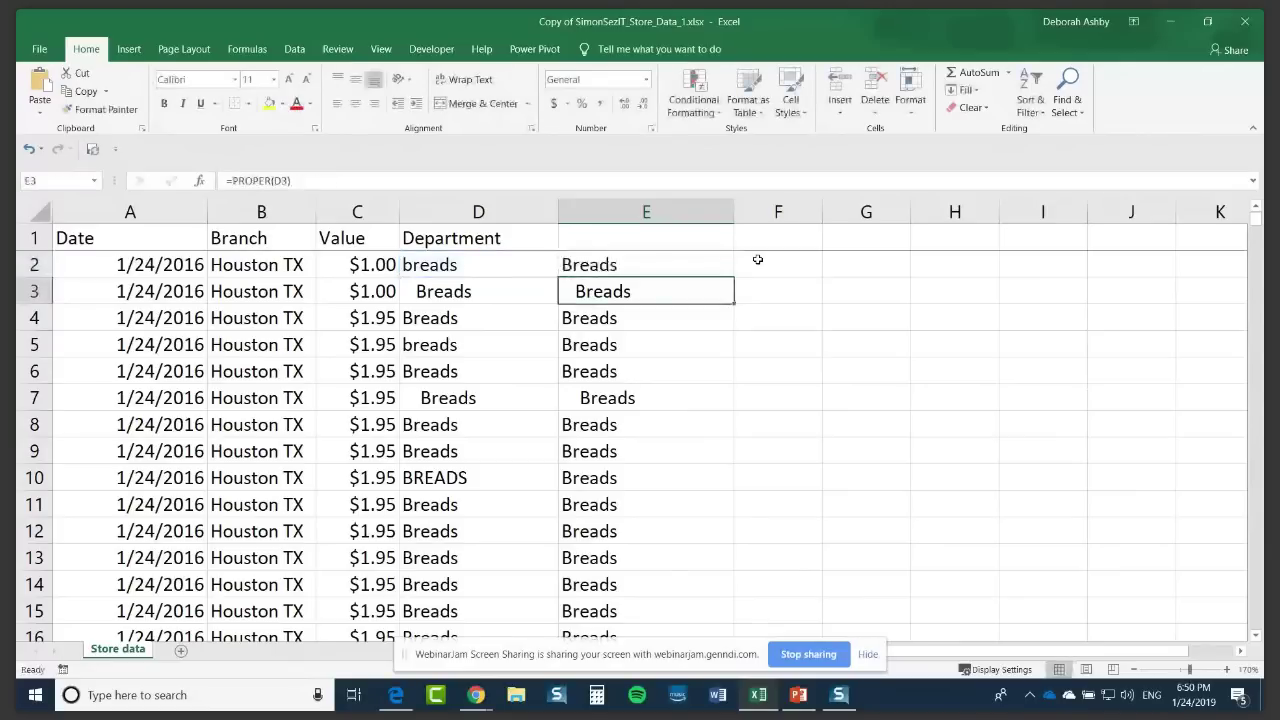
Step: Fill the =TRIM(PROPER(D2)) formula down column E and spot-check a result
left_click(730, 271)
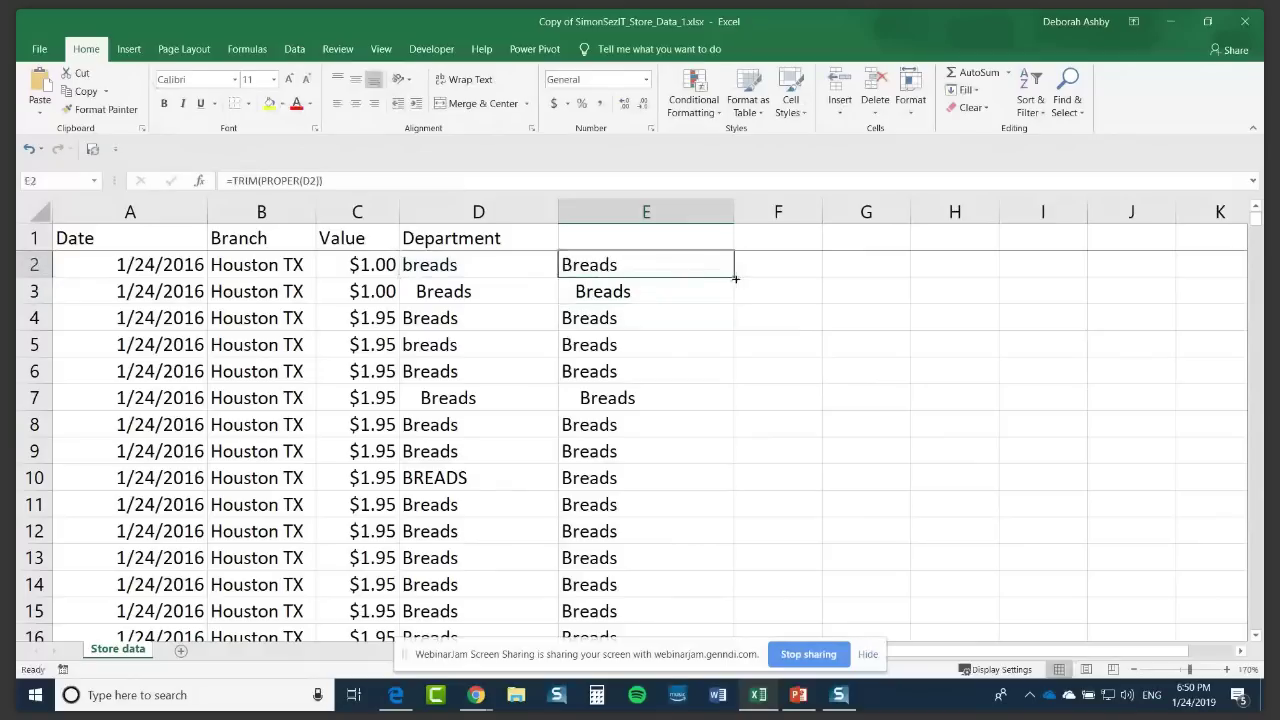
double_click(734, 275)
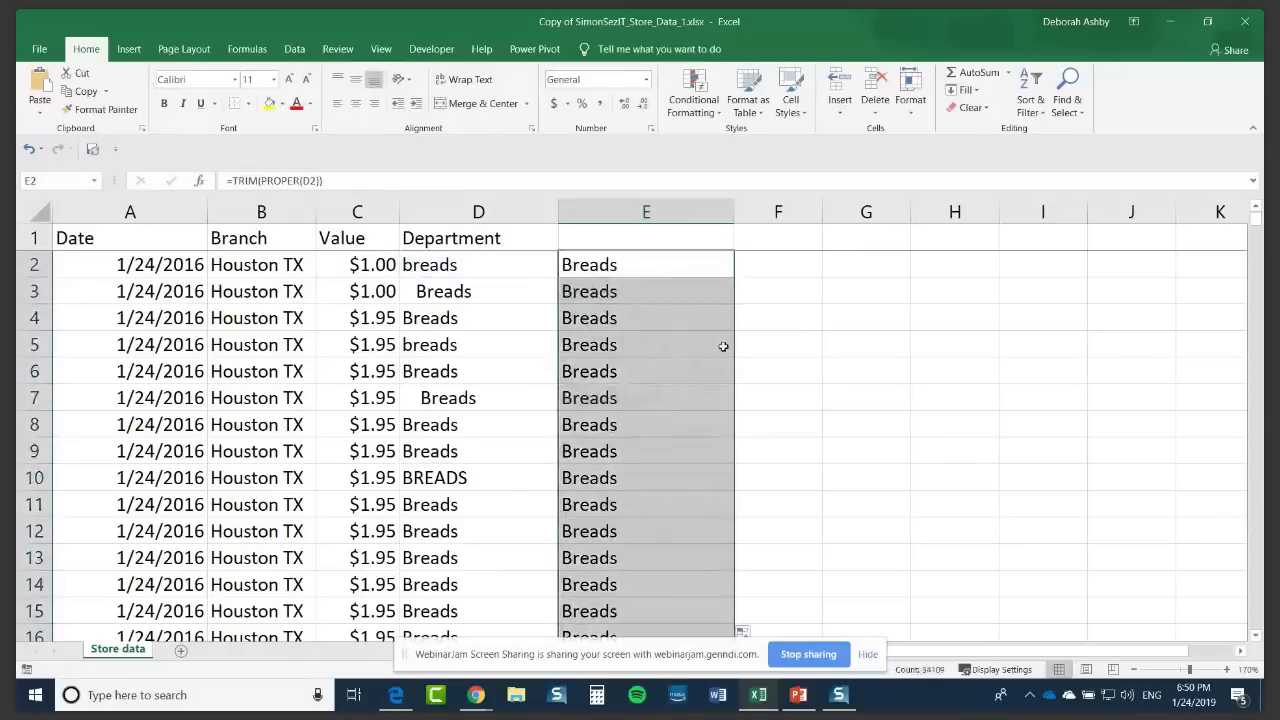
left_click(725, 320)
left_click(789, 296)
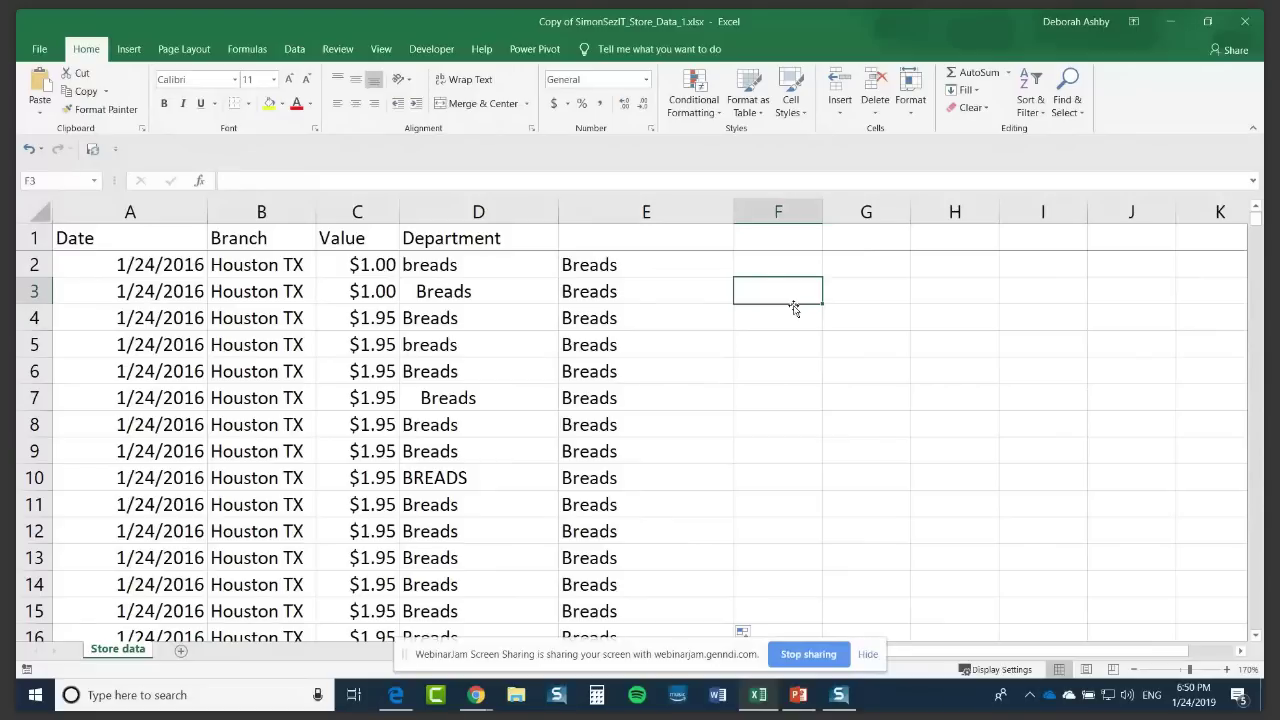
left_click(605, 211)
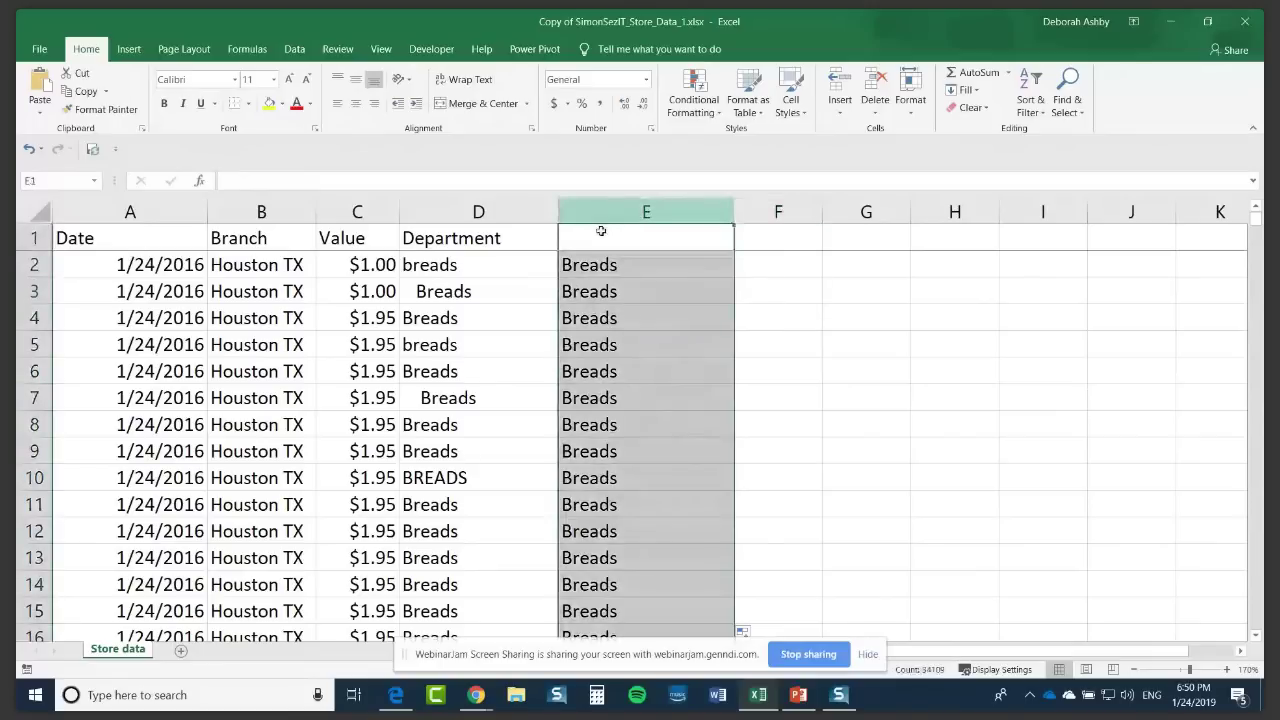
left_click(452, 208)
left_click(651, 294)
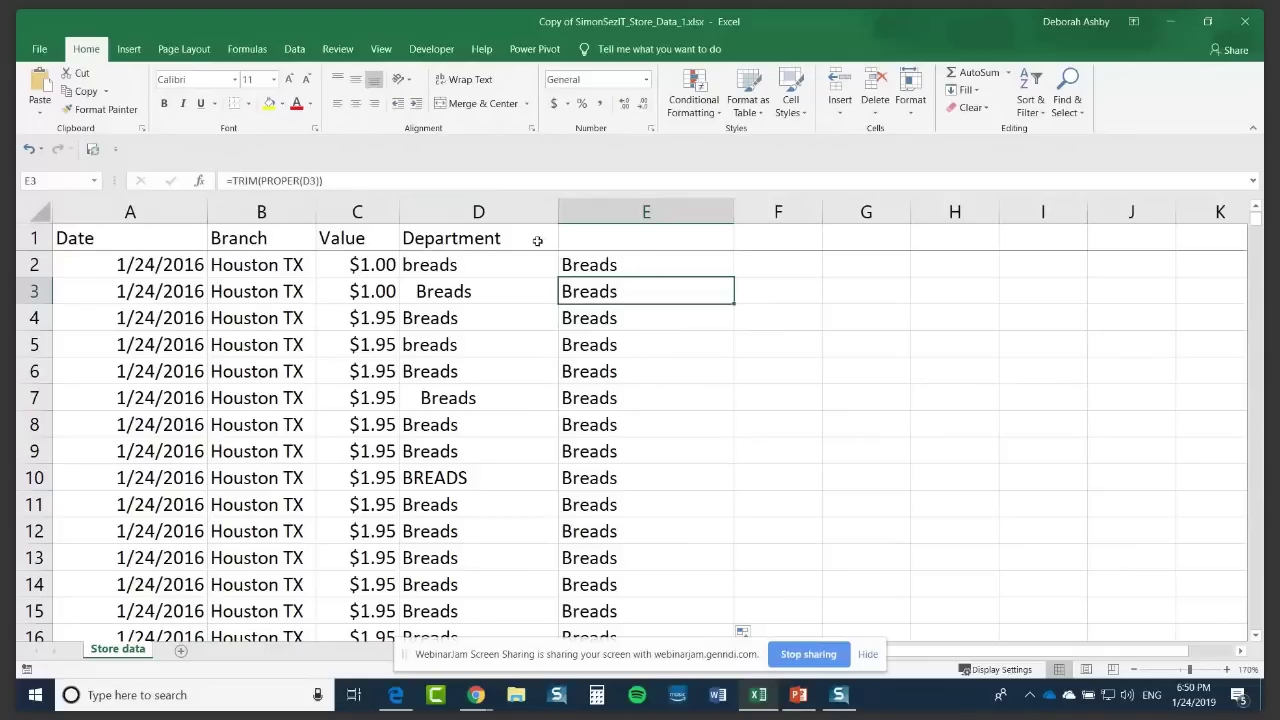
left_click(465, 208)
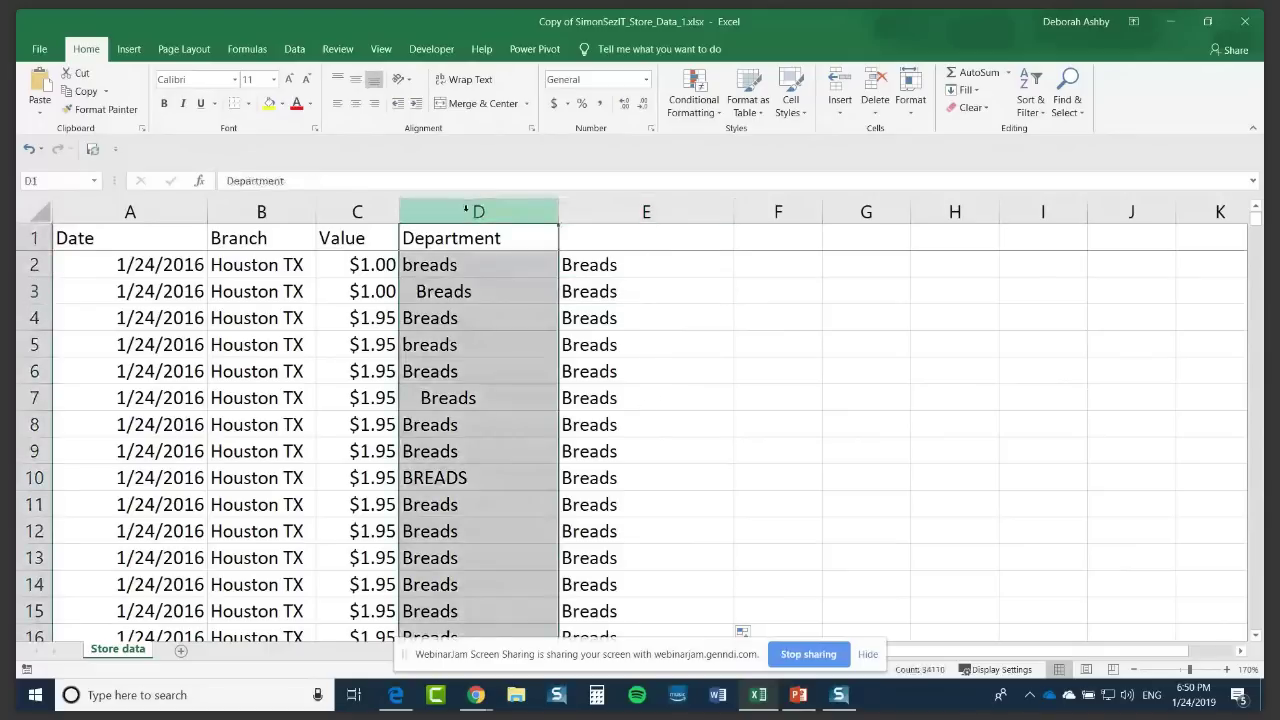
right_click(466, 209)
key("Escape")
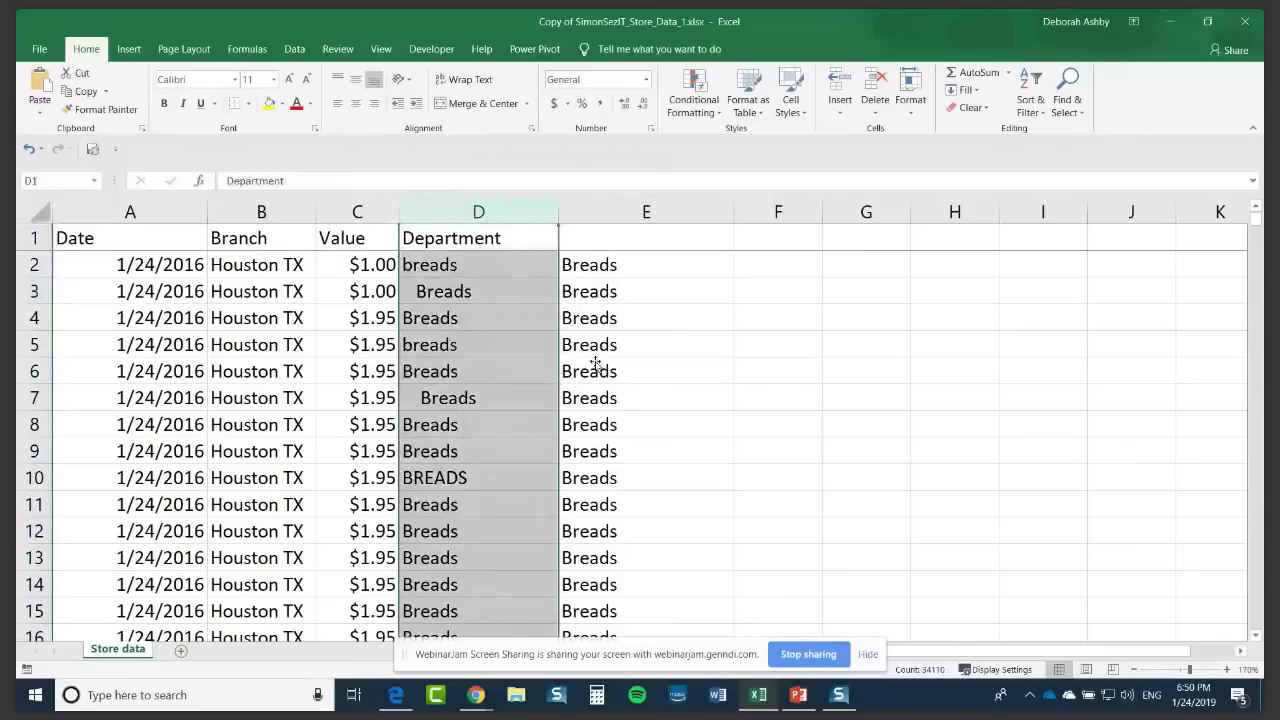
key("ctrl+minus")
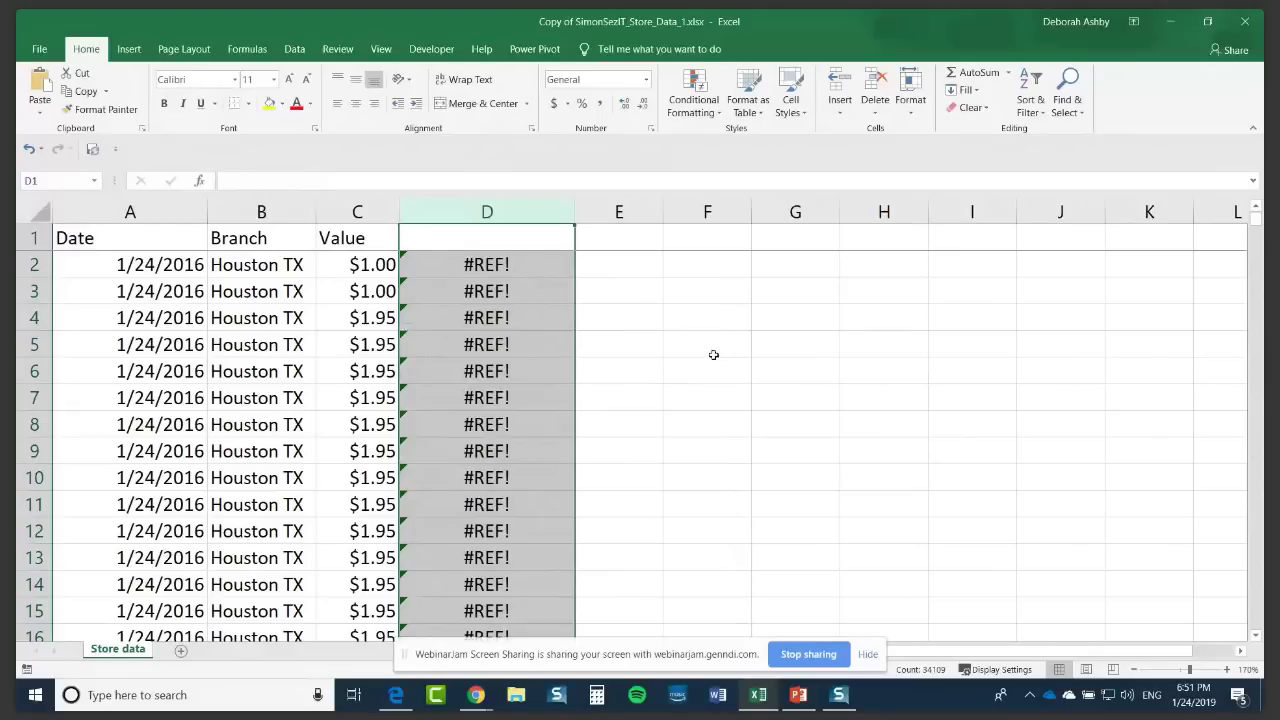
left_click(29, 151)
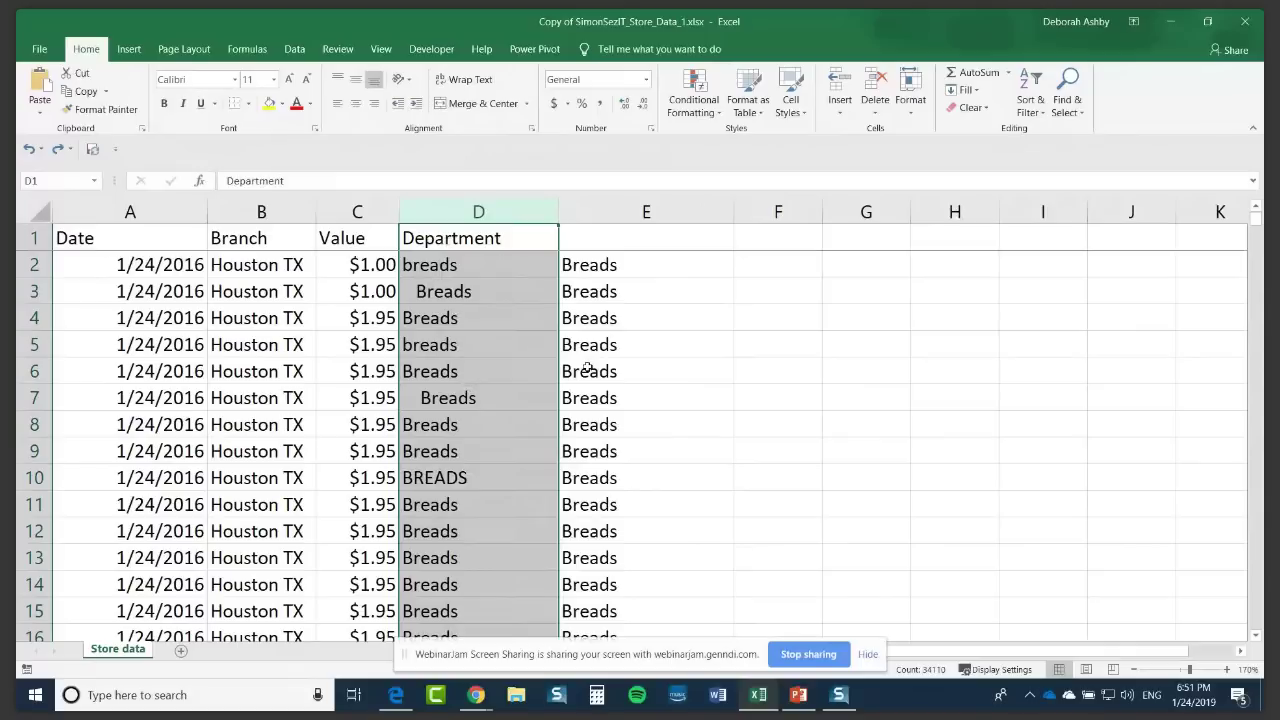
Step: Copy column E and paste it over column D as values only
left_click(624, 212)
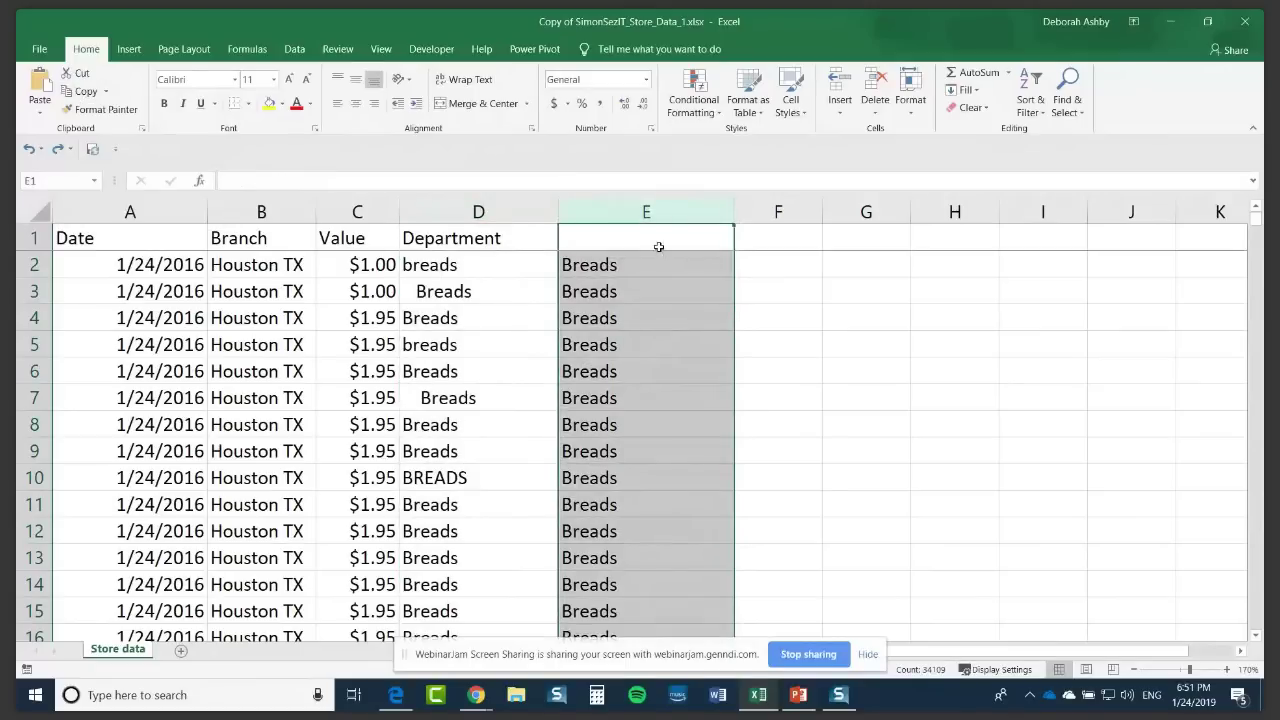
key("ctrl+c")
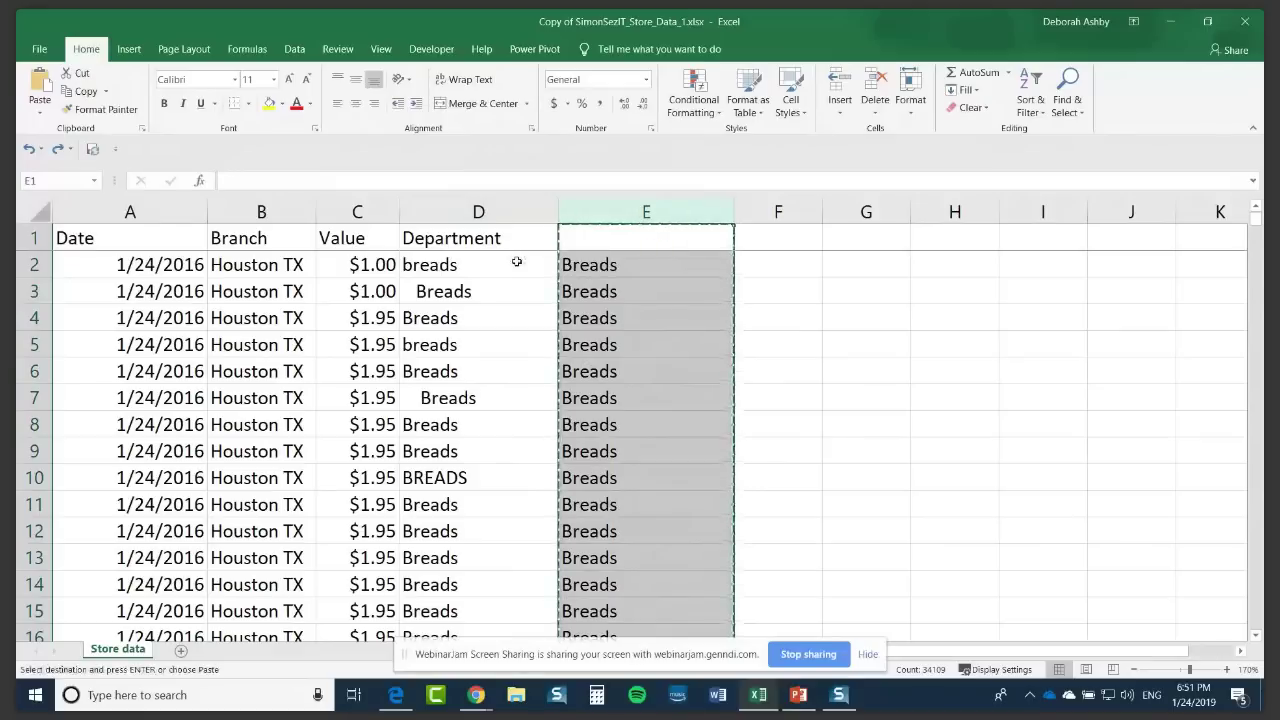
left_click(462, 210)
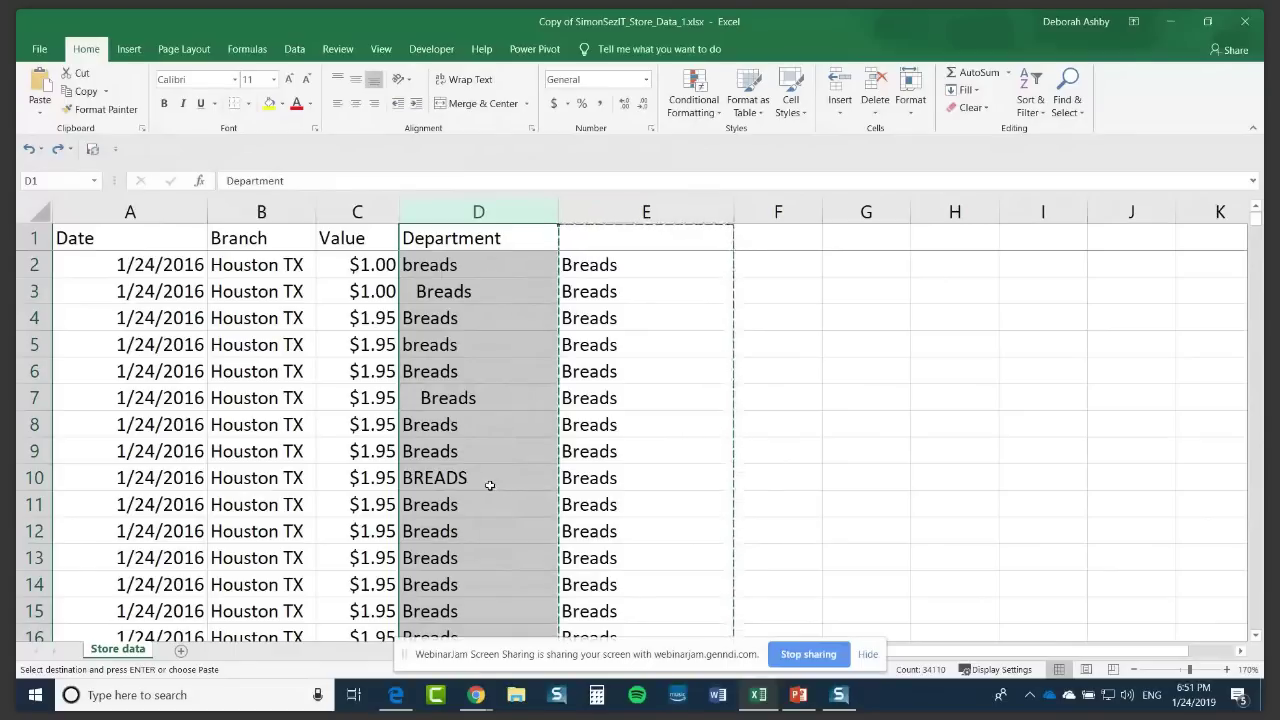
left_click(42, 113)
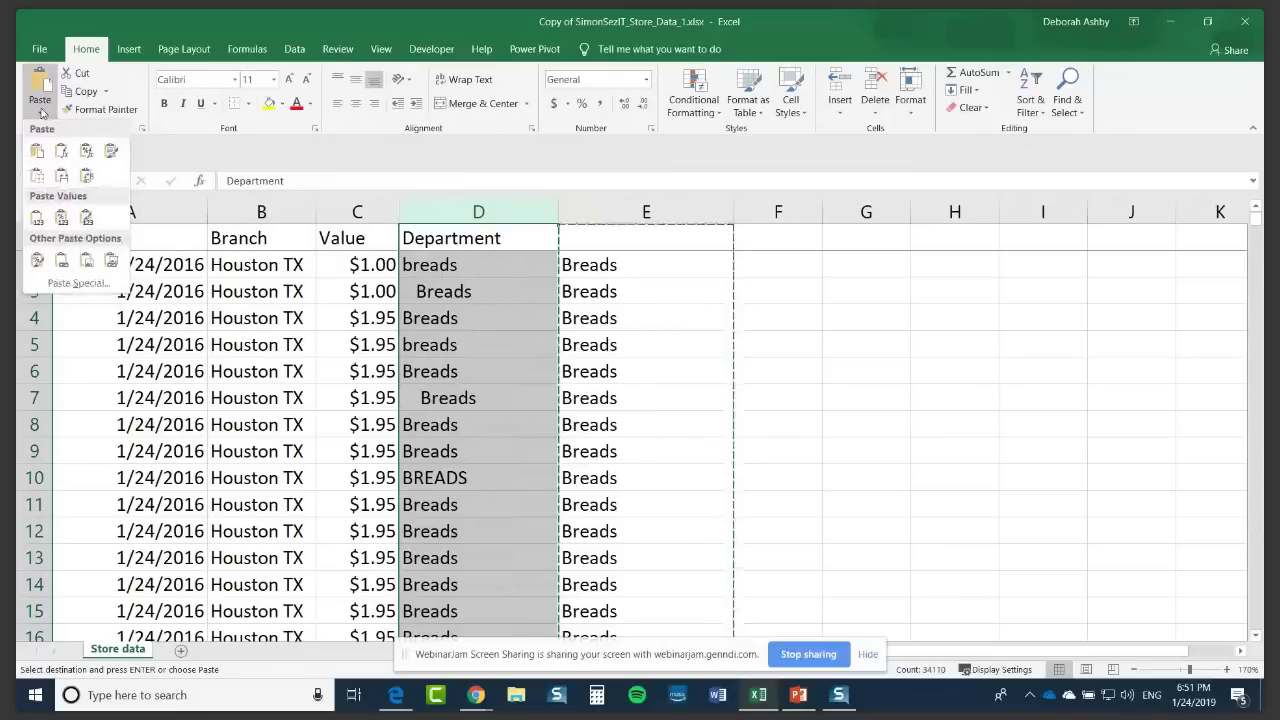
left_click(36, 218)
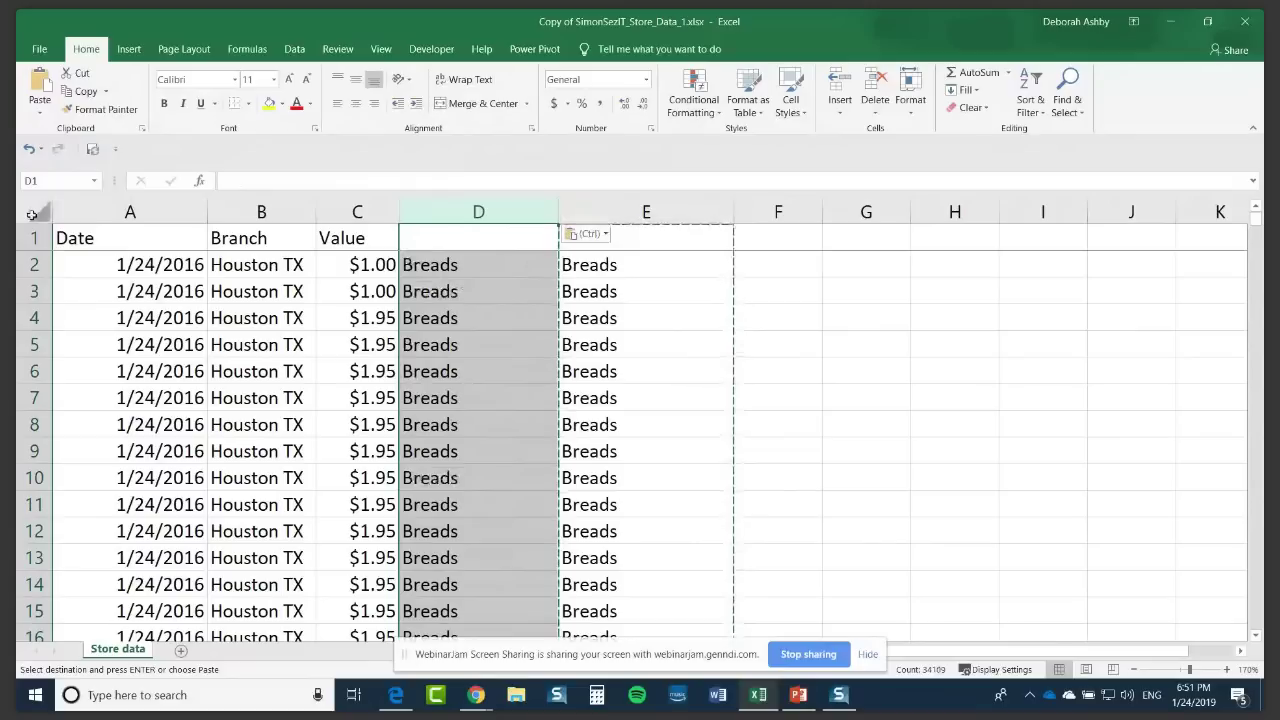
key("Escape")
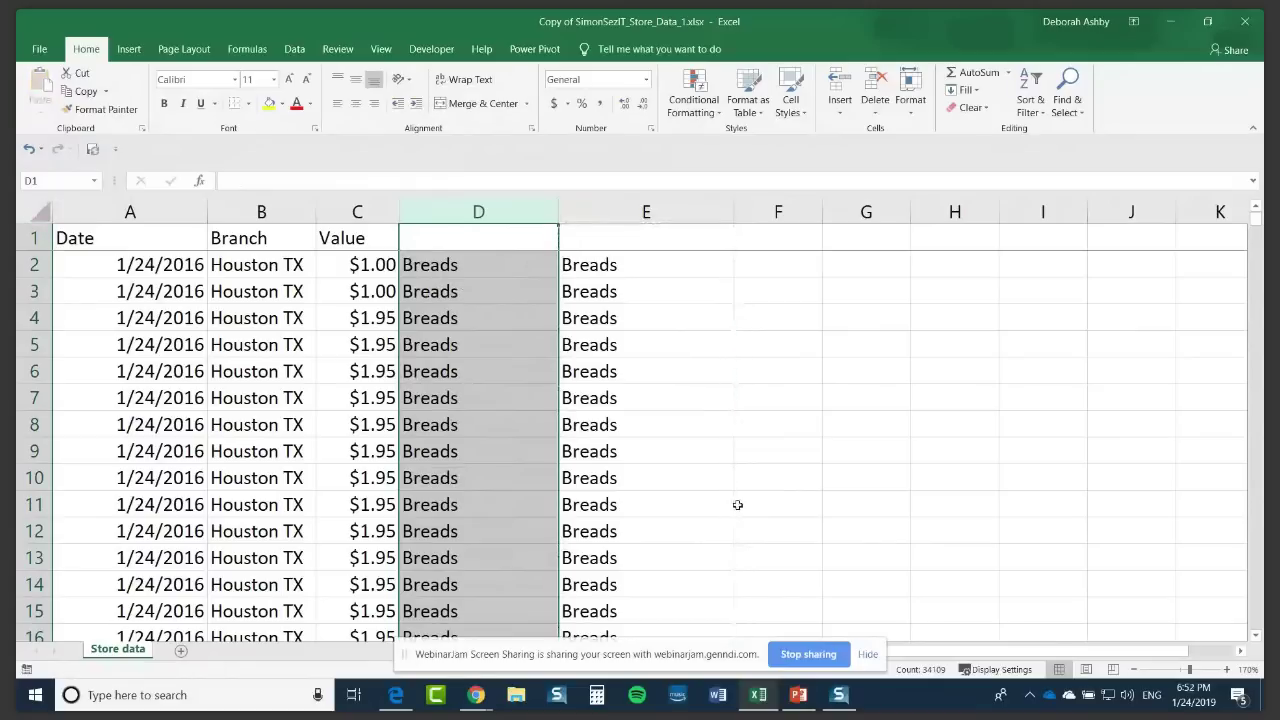
Step: Delete helper column E and retype 'Department' as the heading in D1
left_click(601, 211)
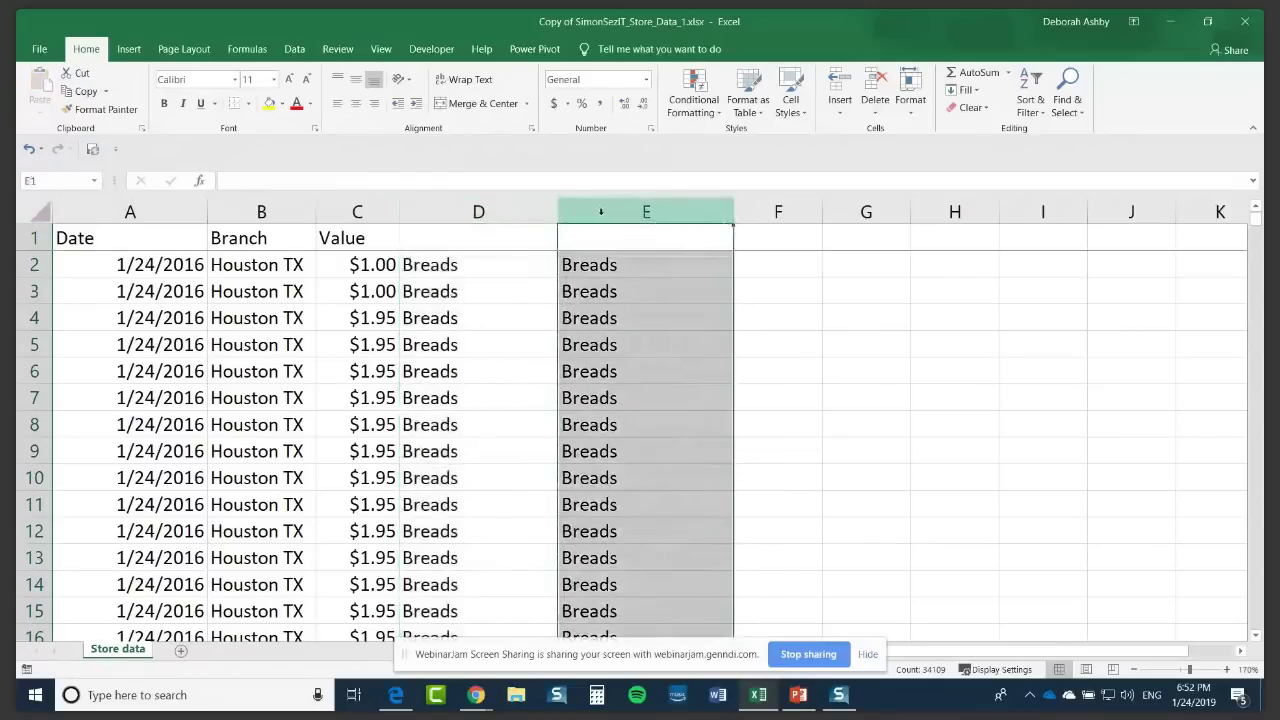
right_click(601, 211)
left_click(641, 347)
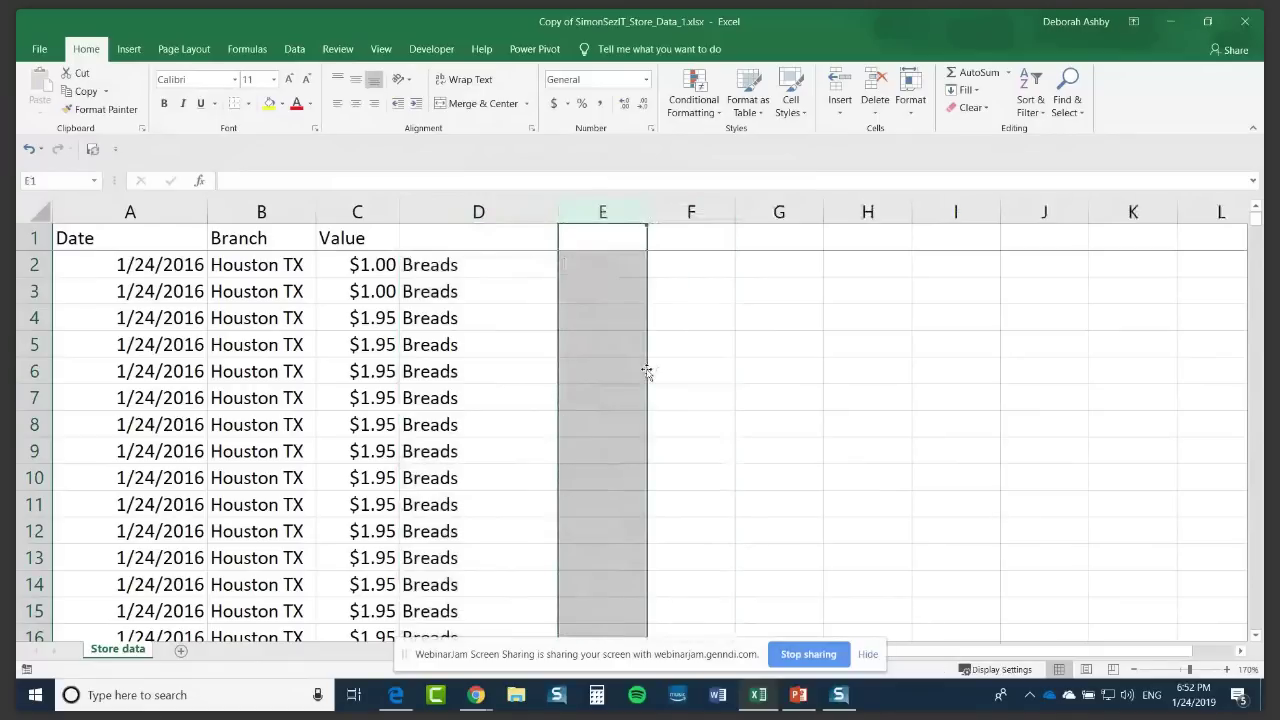
left_click(478, 211)
left_click(497, 242)
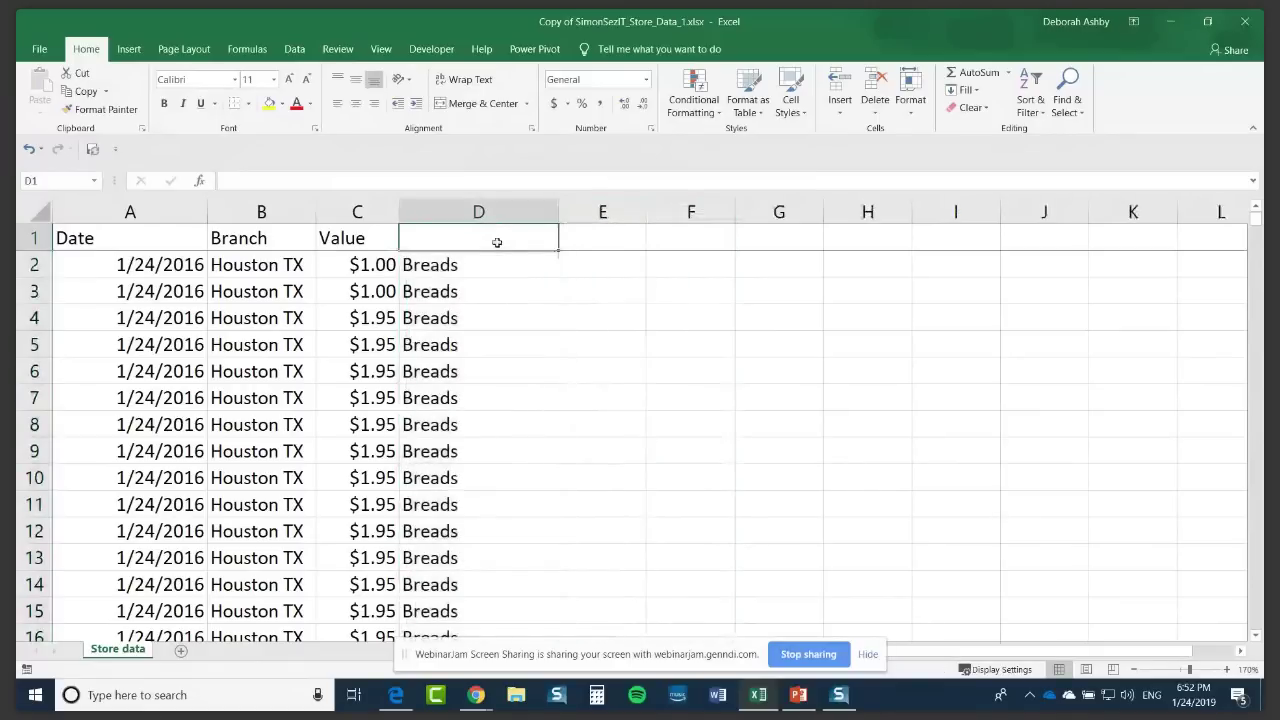
key("Caps_Lock")
type("Department")
left_click(628, 285)
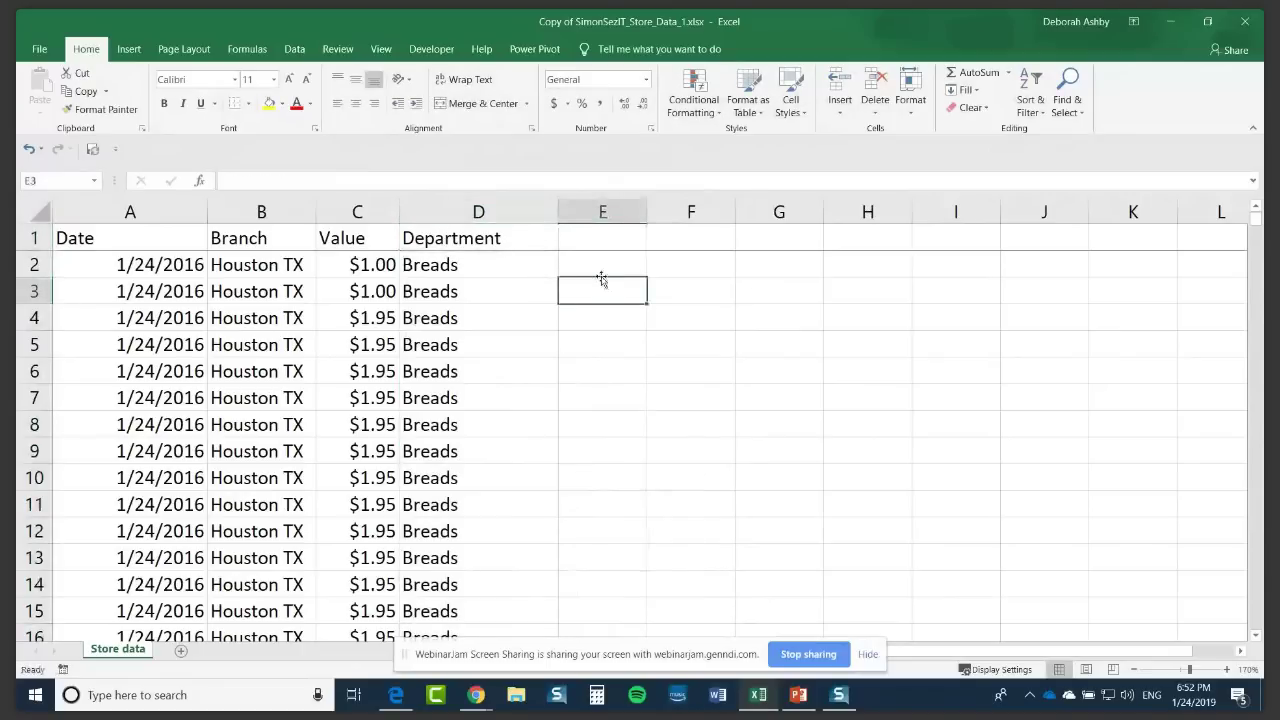
left_click(460, 266)
left_click(457, 294)
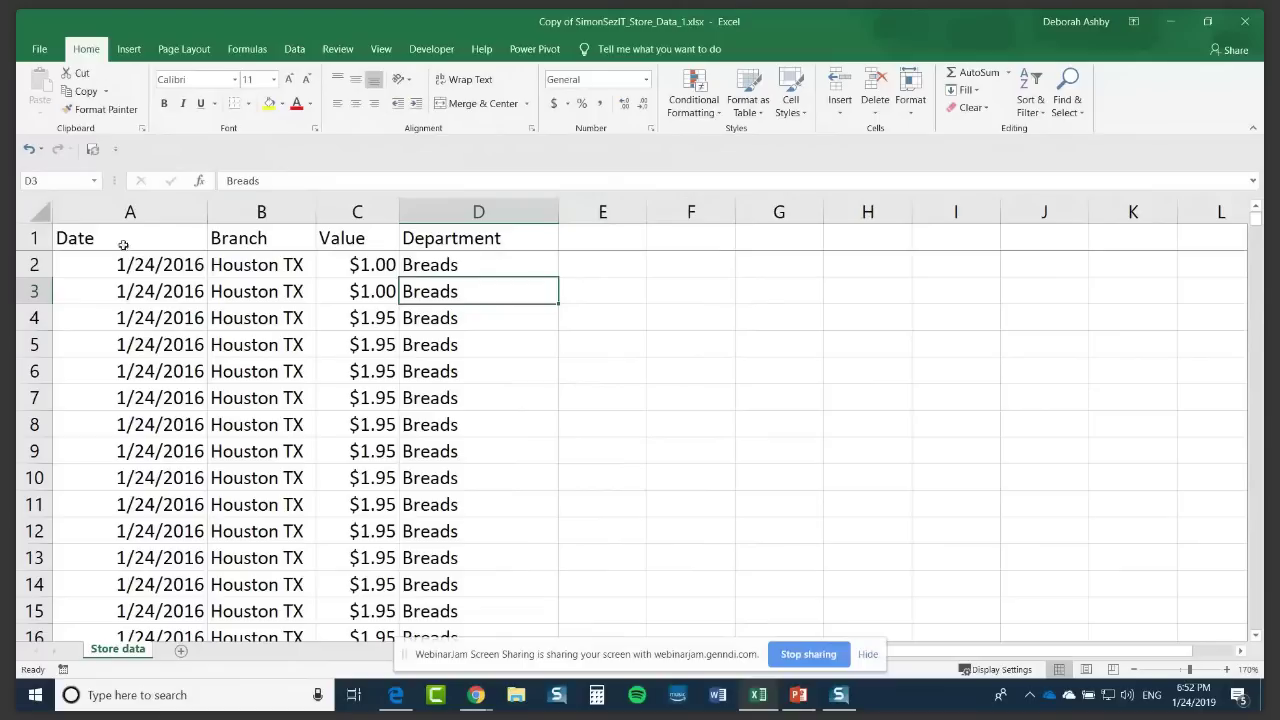
left_click_drag(117, 243, 437, 309)
mouse_move(357, 397)
left_mouse_down()
mouse_move(300, 365)
mouse_move(337, 397)
left_mouse_up()
left_click(278, 356)
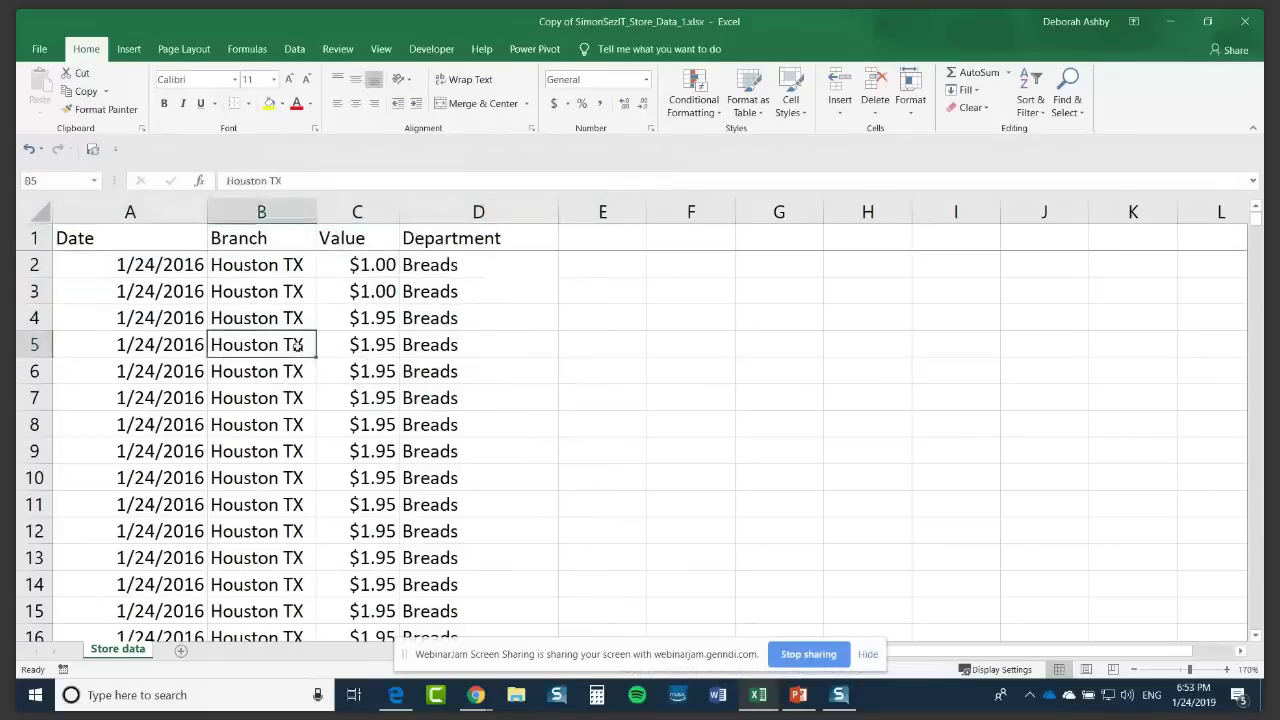
Step: Pick a Medium table style from Format as Table for the store data
left_click(766, 115)
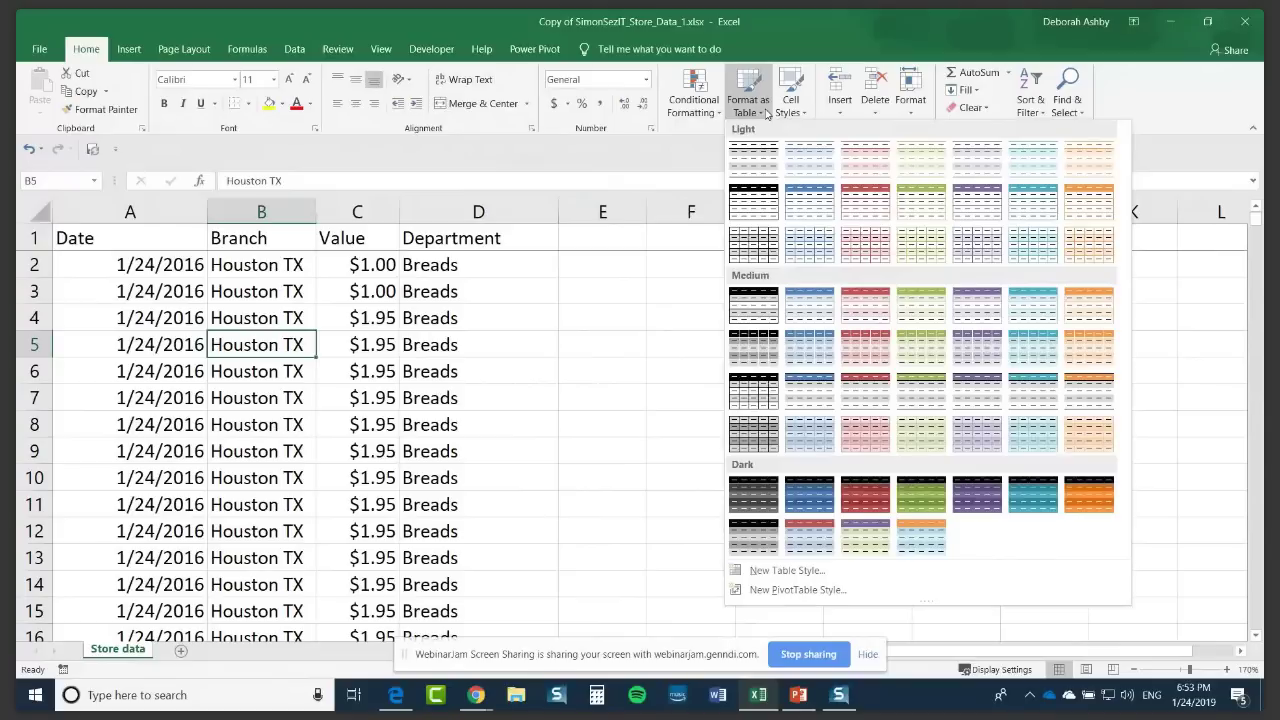
left_click(254, 342)
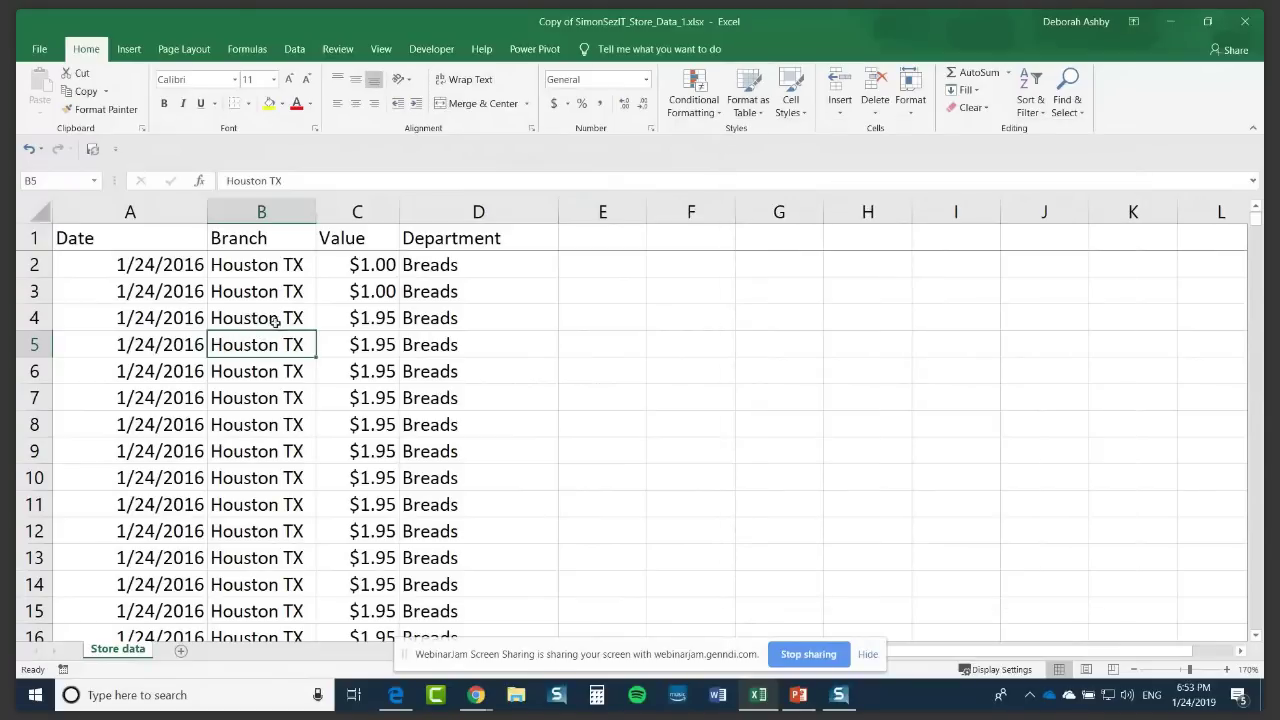
left_click(748, 100)
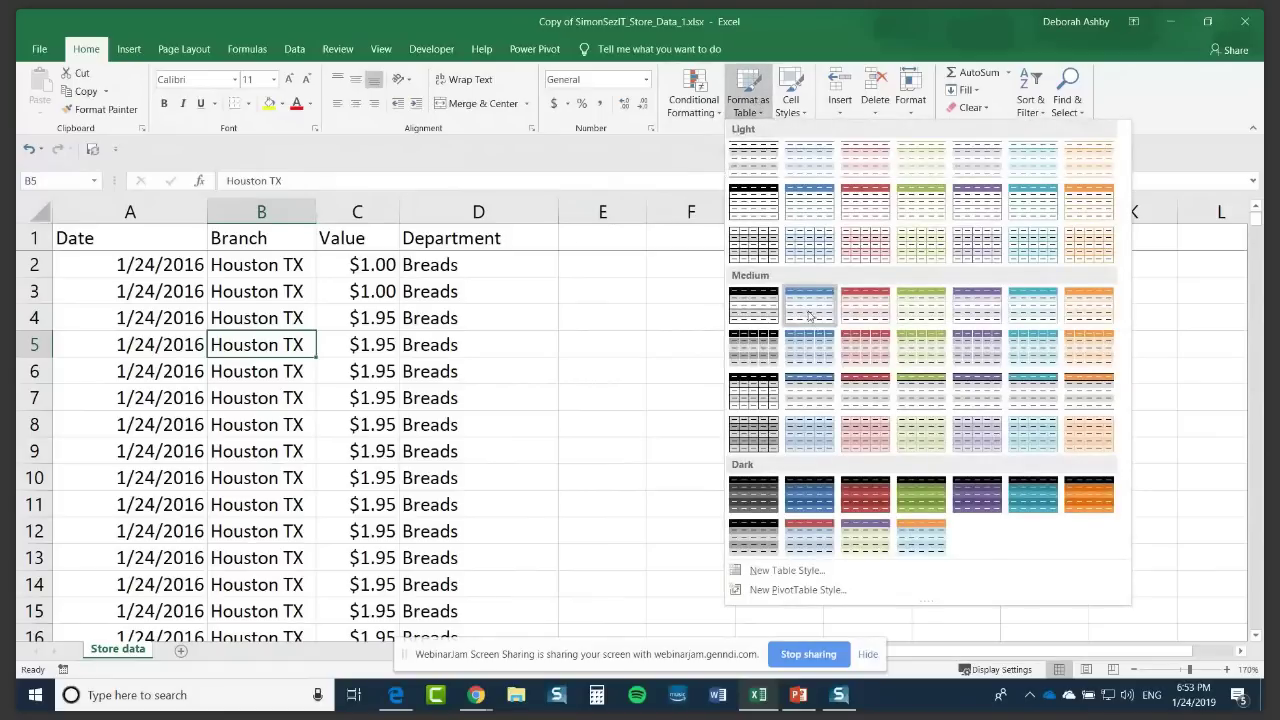
left_click(866, 309)
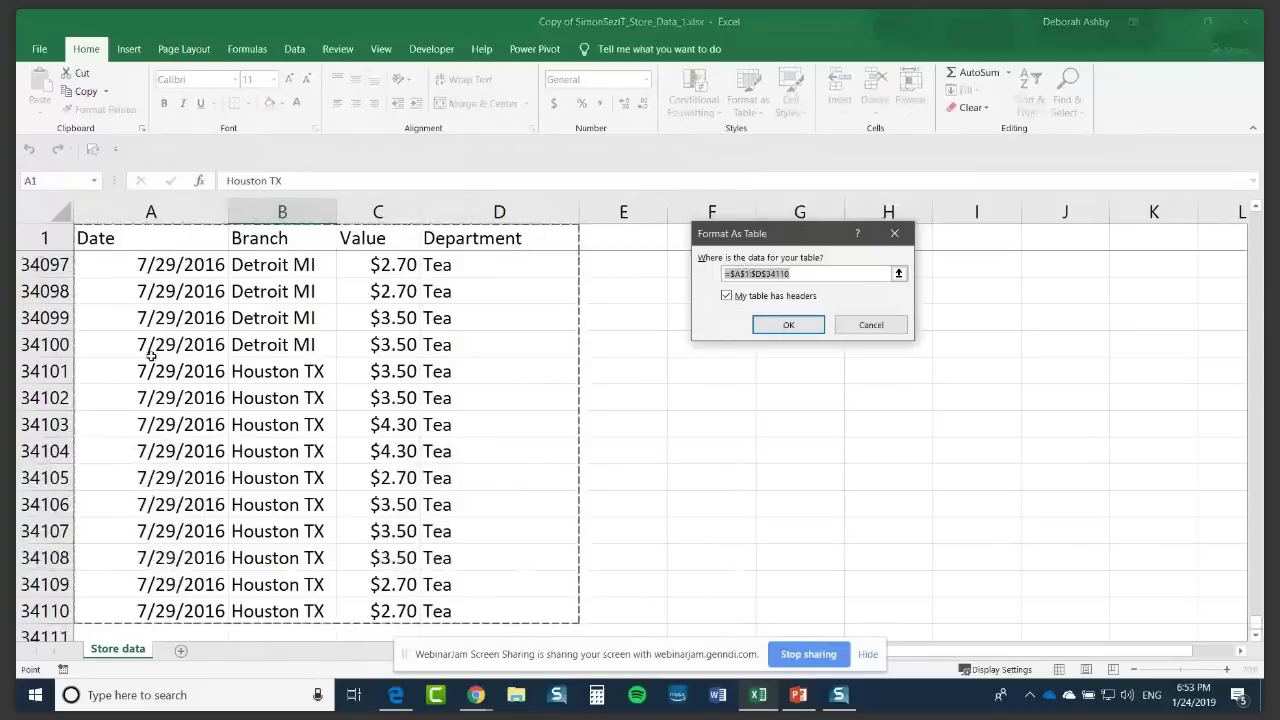
Step: Accept range $A$1:$D$34110 with headers to create Table1
scroll(577, 341, "up", 2)
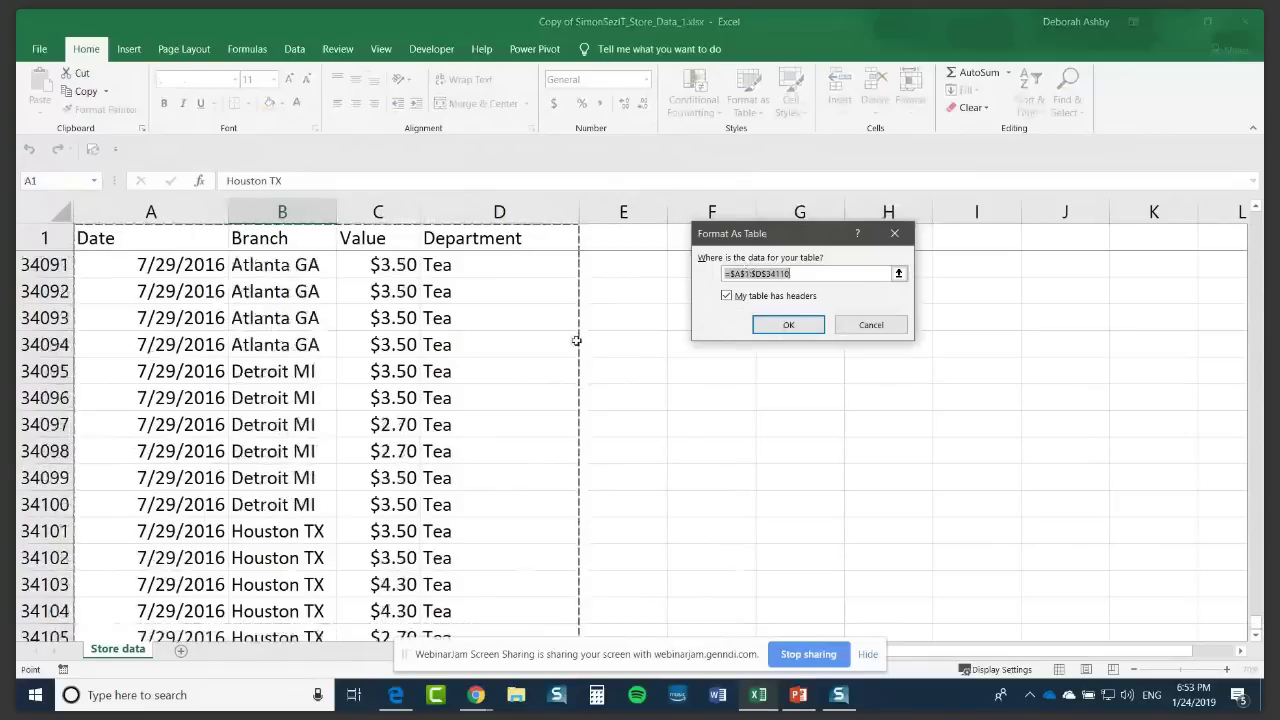
scroll(577, 341, "up", 9)
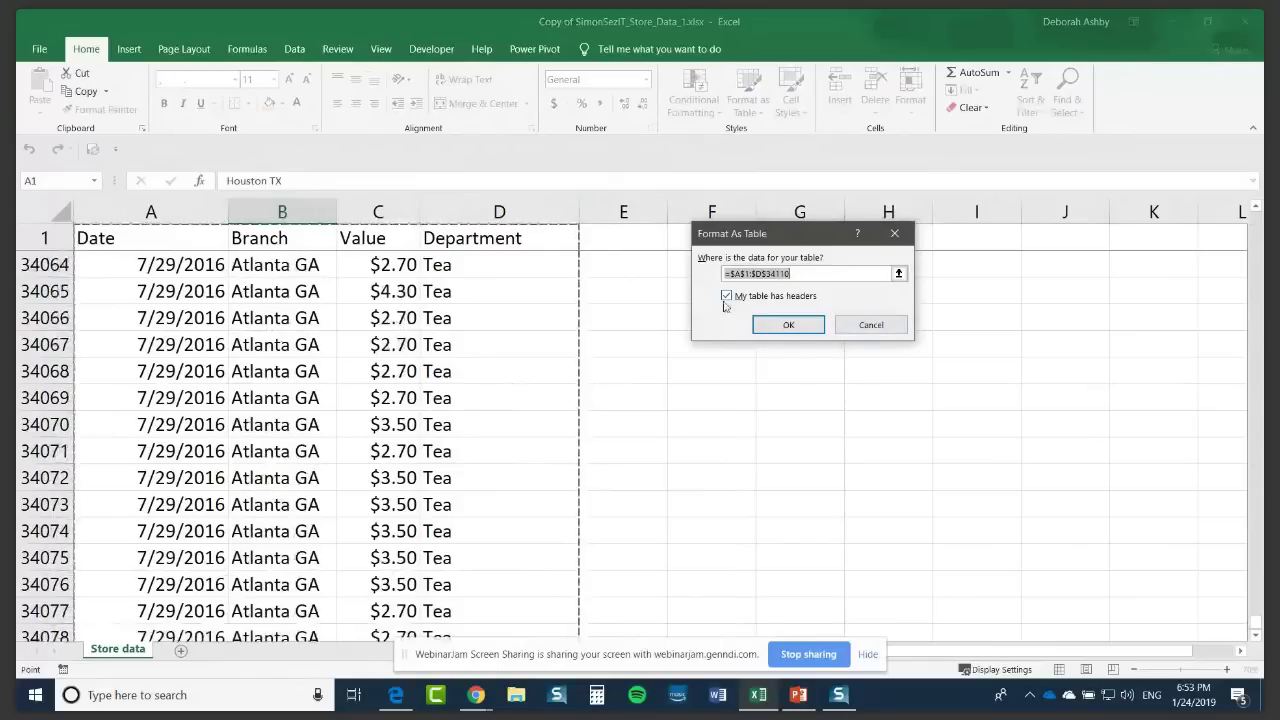
left_click(789, 325)
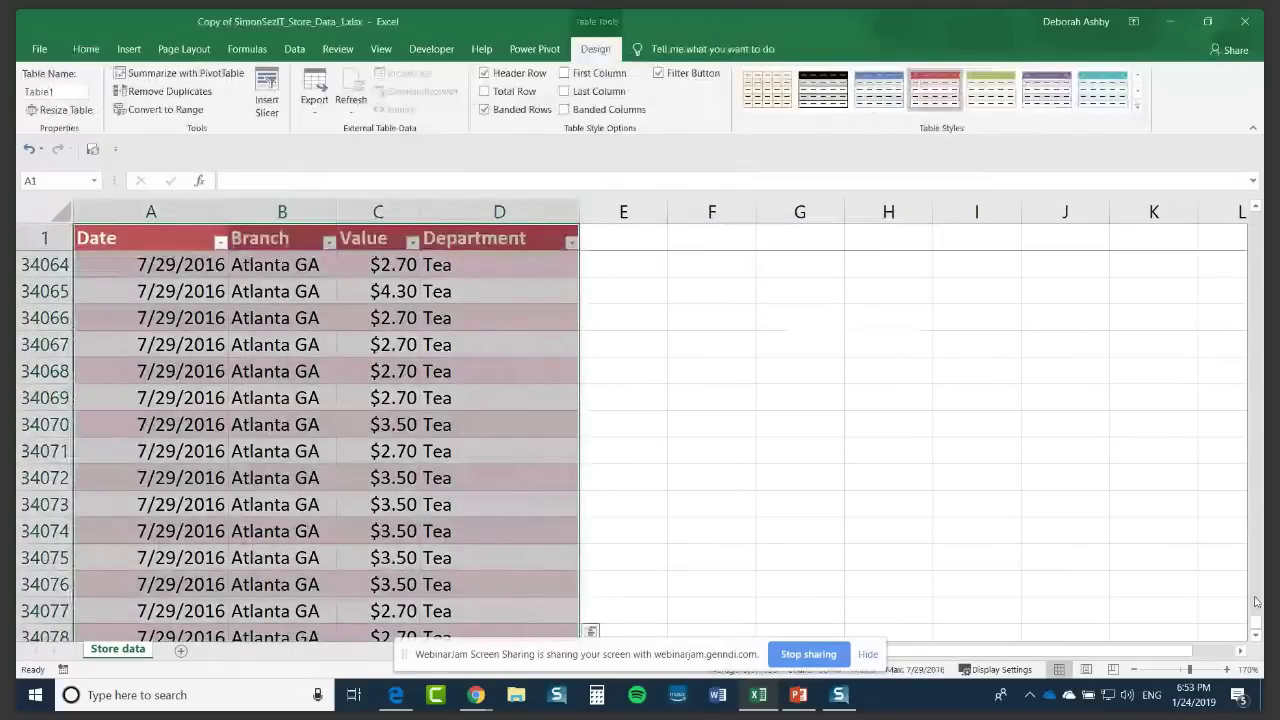
left_click_drag(1256, 601, 1256, 205)
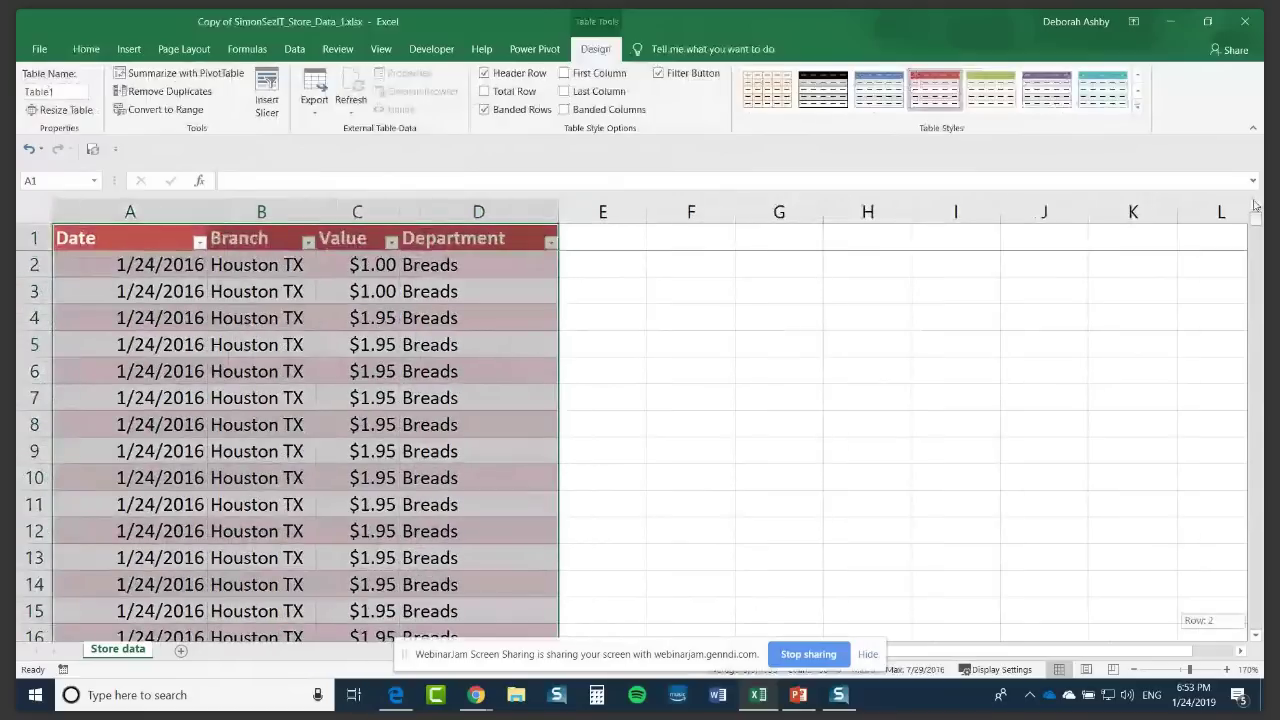
left_click(357, 371)
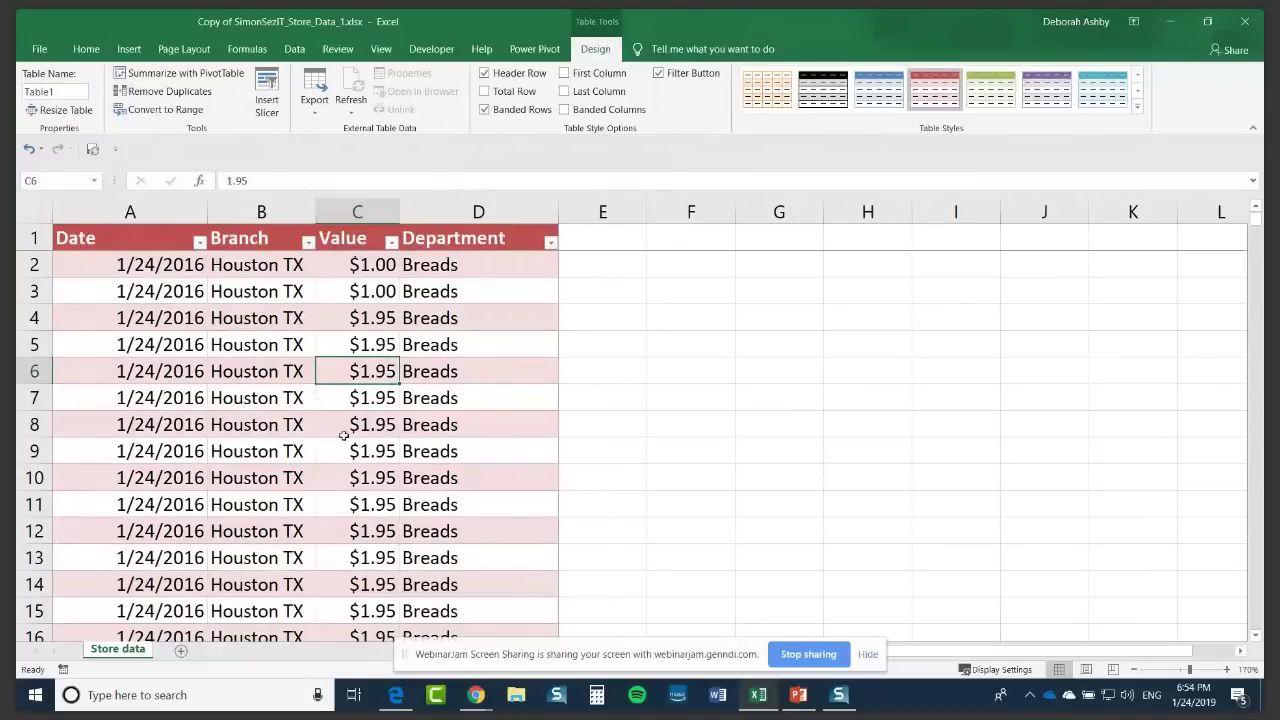
left_click(242, 343)
left_click(257, 321)
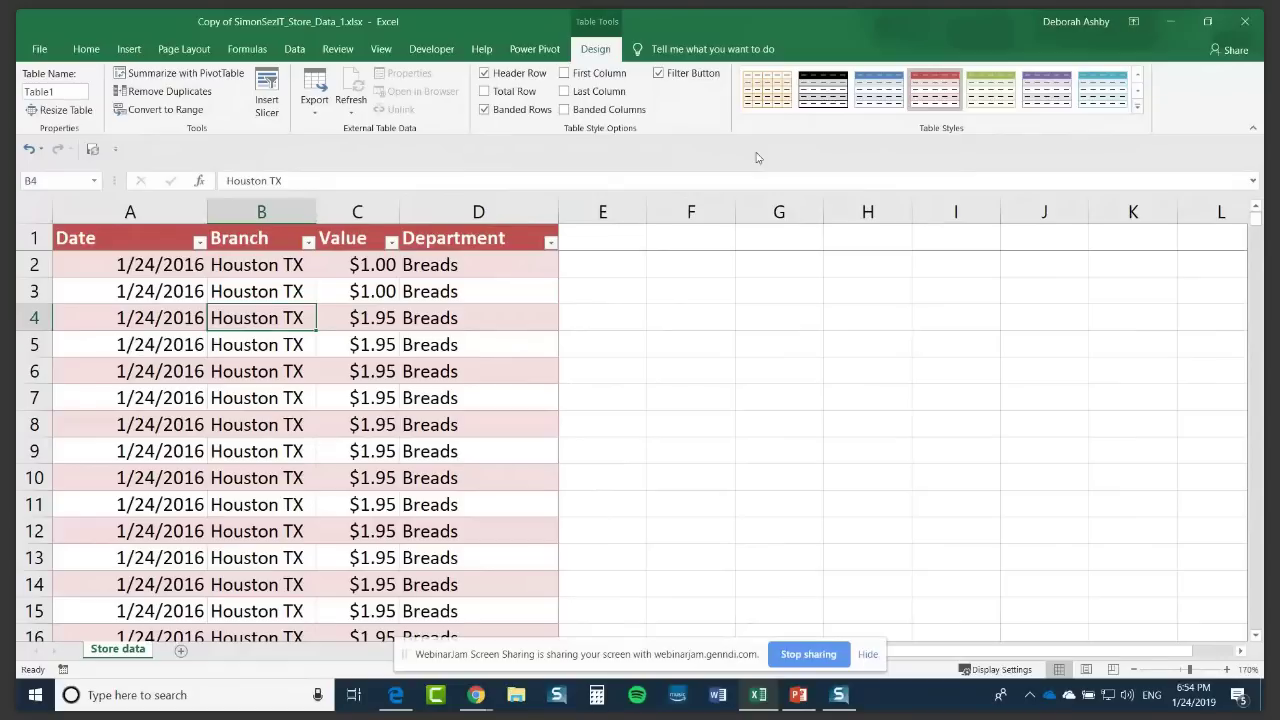
left_click(786, 318)
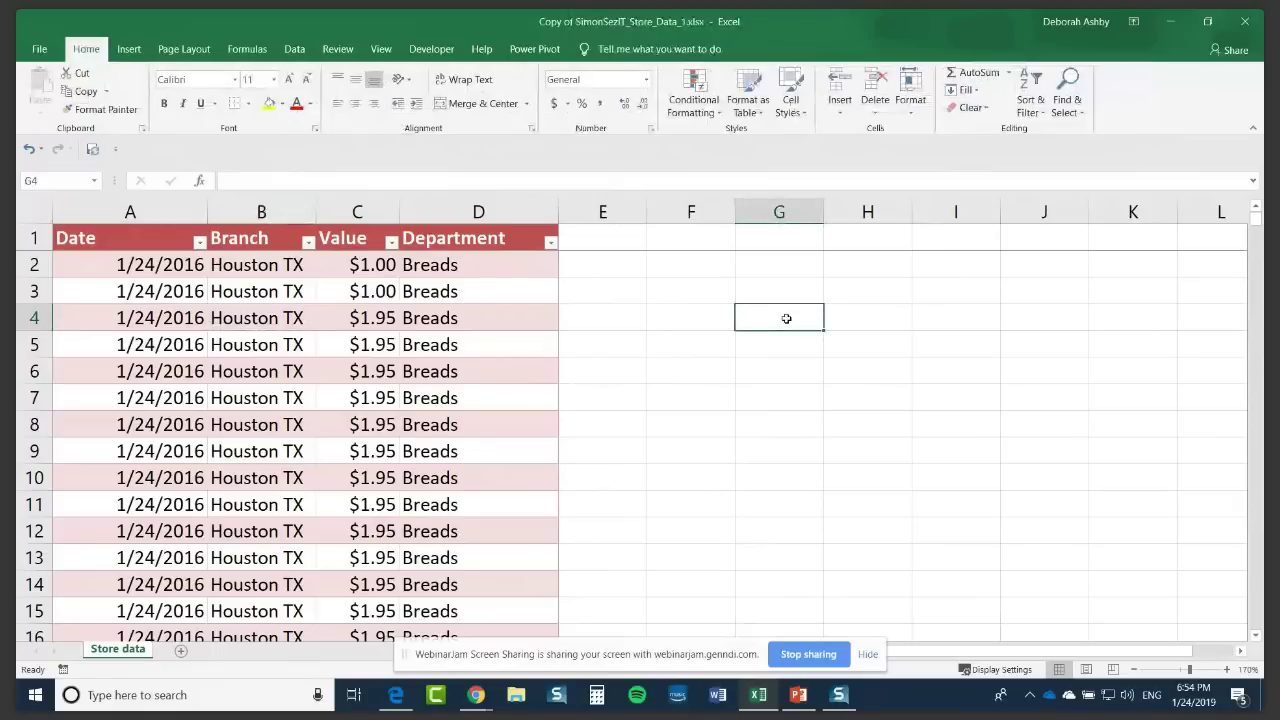
left_click(256, 346)
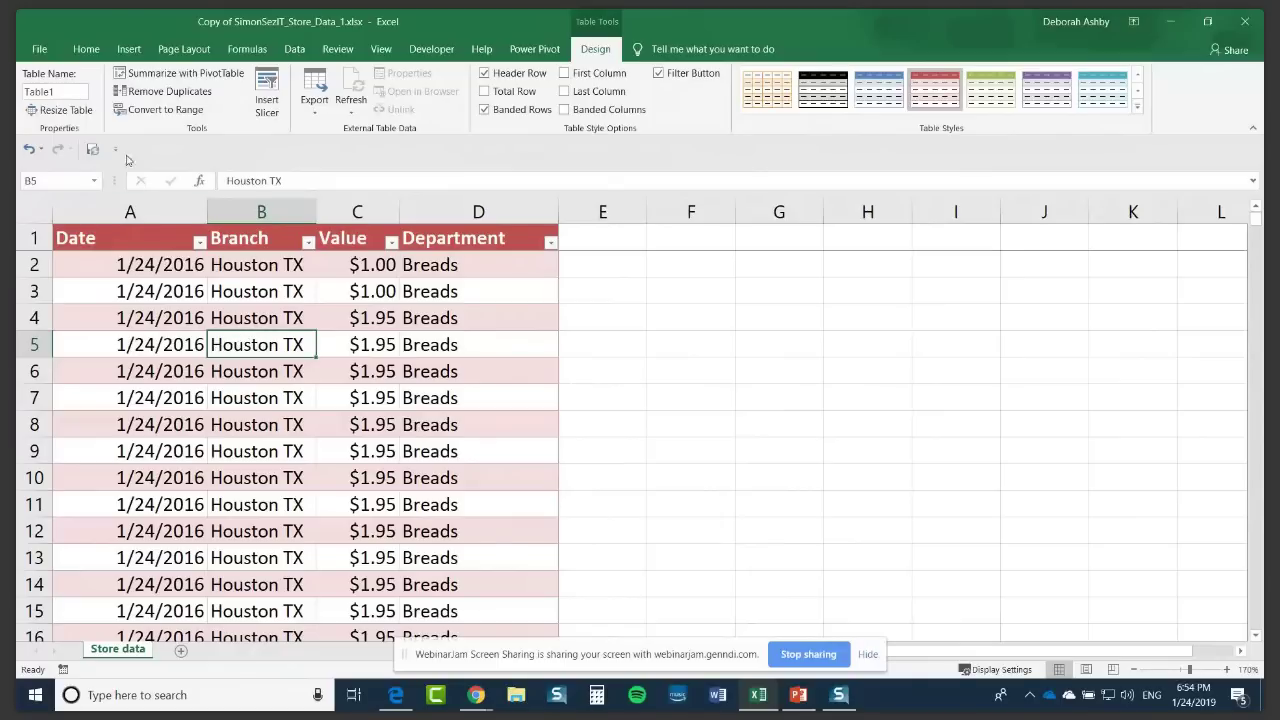
left_click(254, 371)
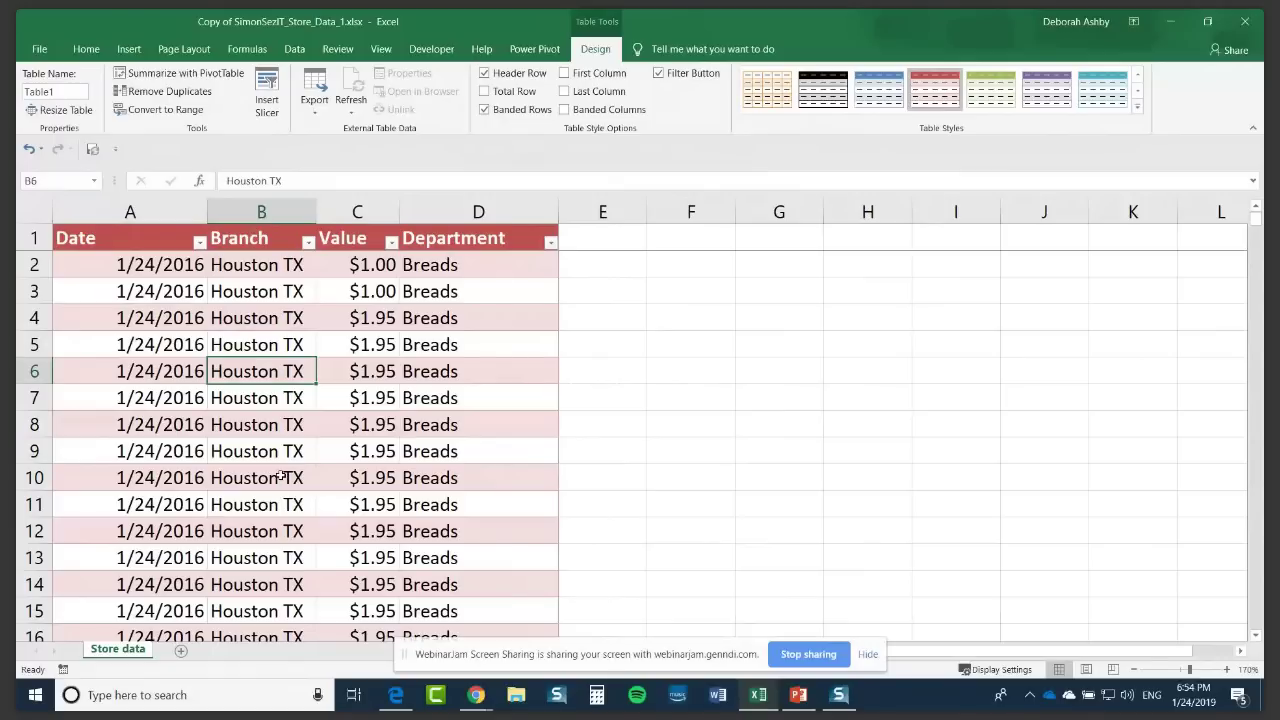
key("ctrl+a")
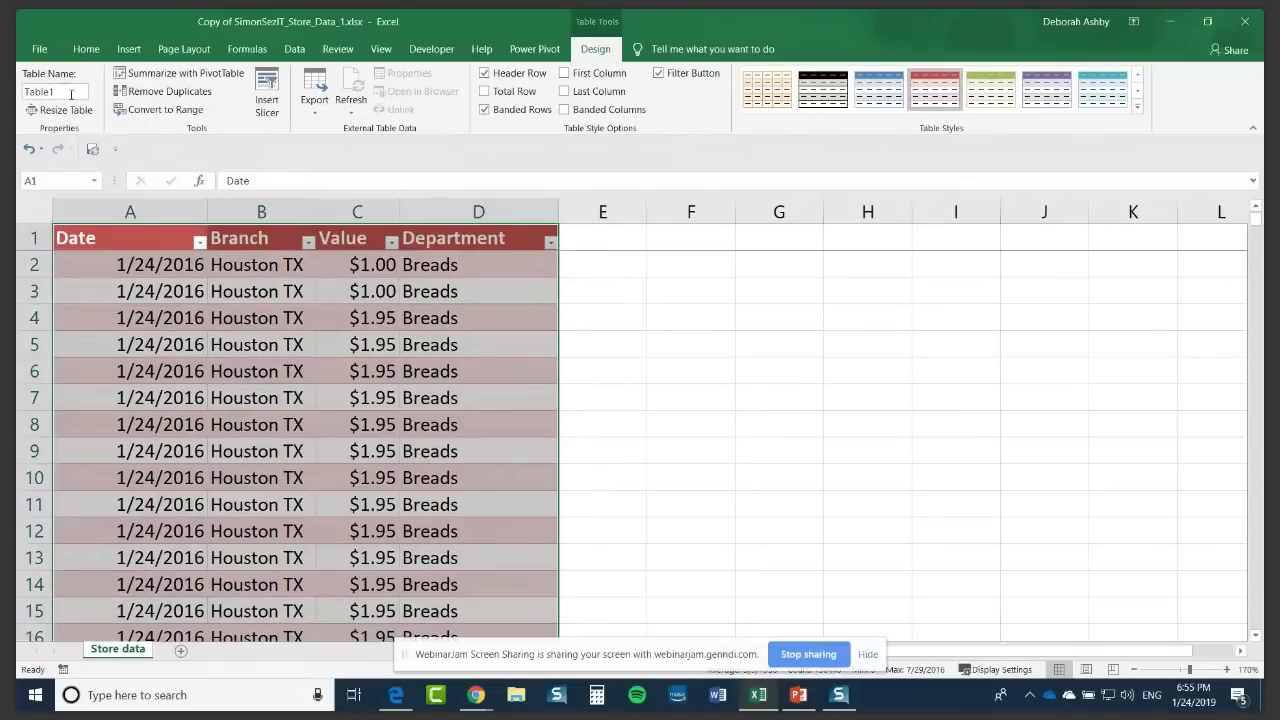
Step: Rename the table from Table1 to Sales_Data, then select the whole table
left_click_drag(25, 92, 43, 95)
type("Sales_Data")
left_click(335, 346)
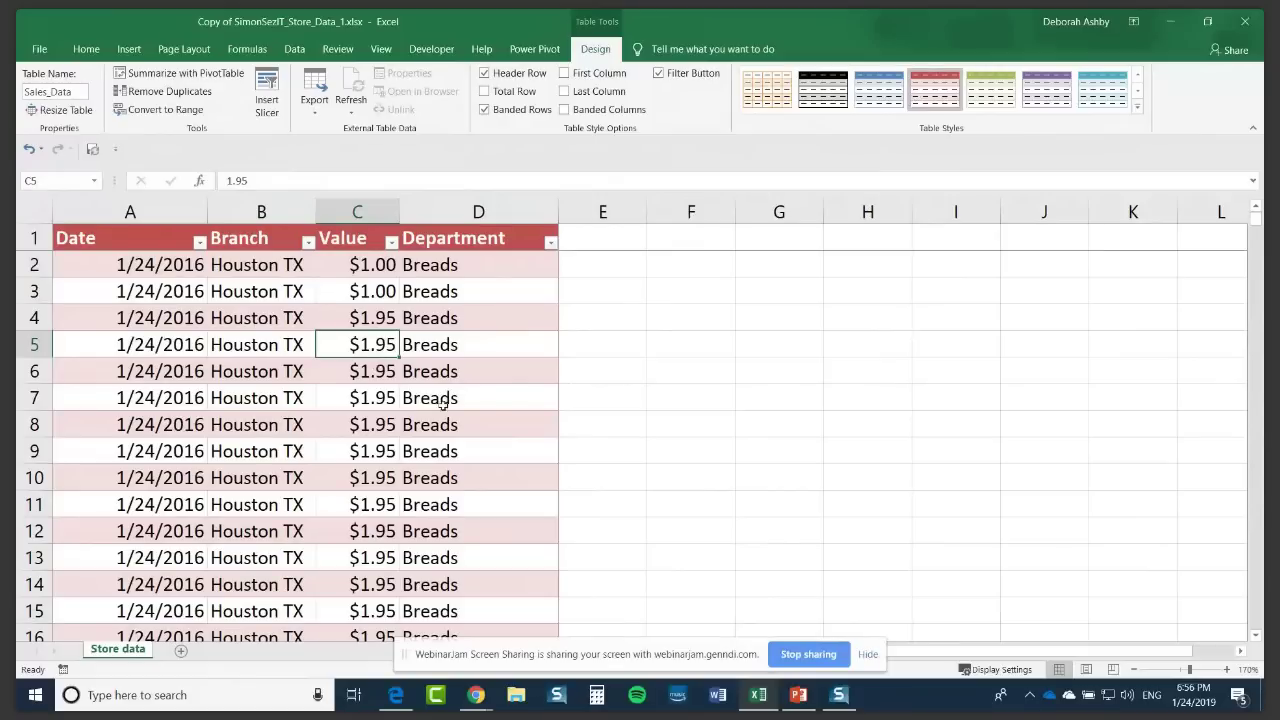
left_click(404, 376)
left_click(290, 346)
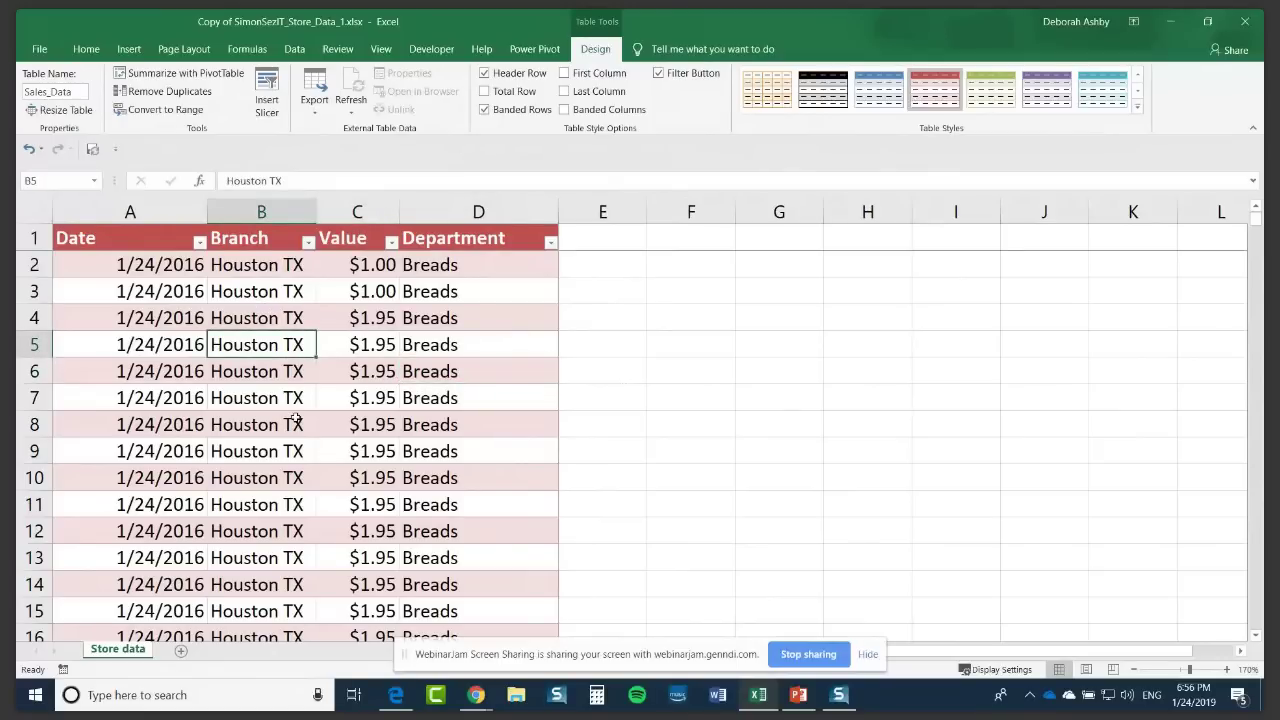
key("ctrl+a")
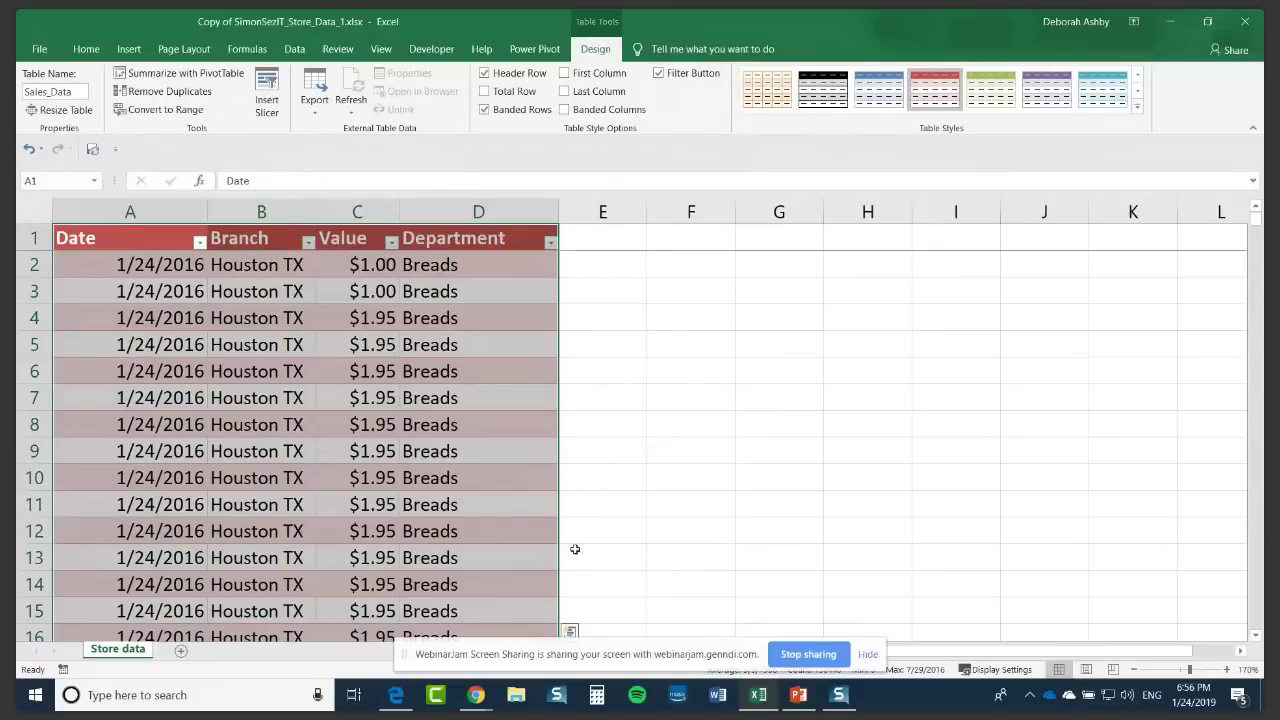
Step: Preview the PivotTable suggestions in the Quick Analysis Tables options
left_click(570, 632)
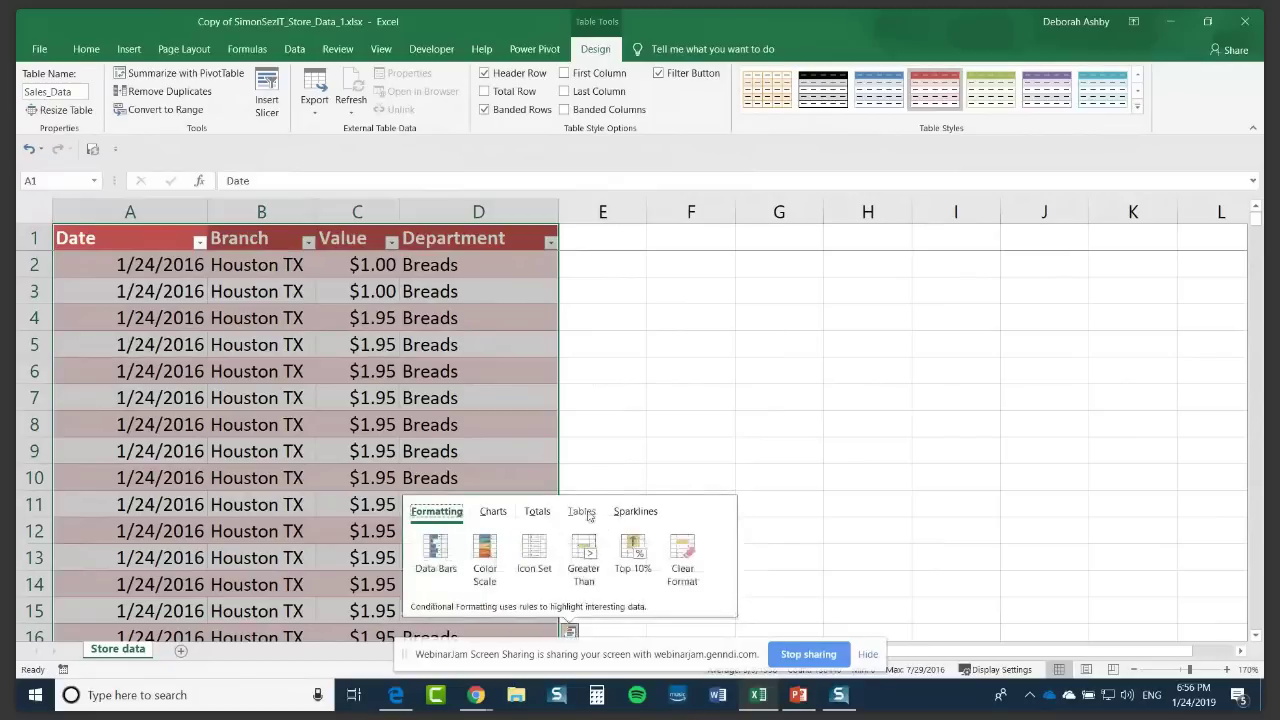
left_click(583, 513)
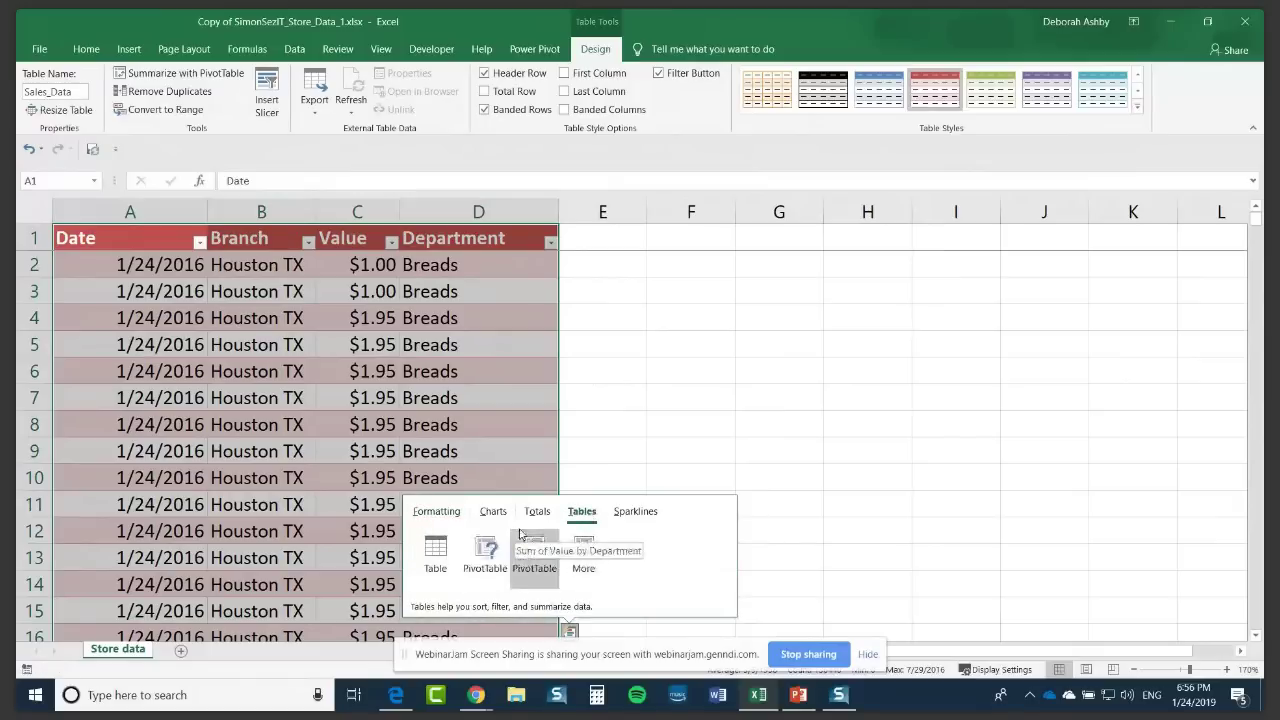
mouse_move(486, 566)
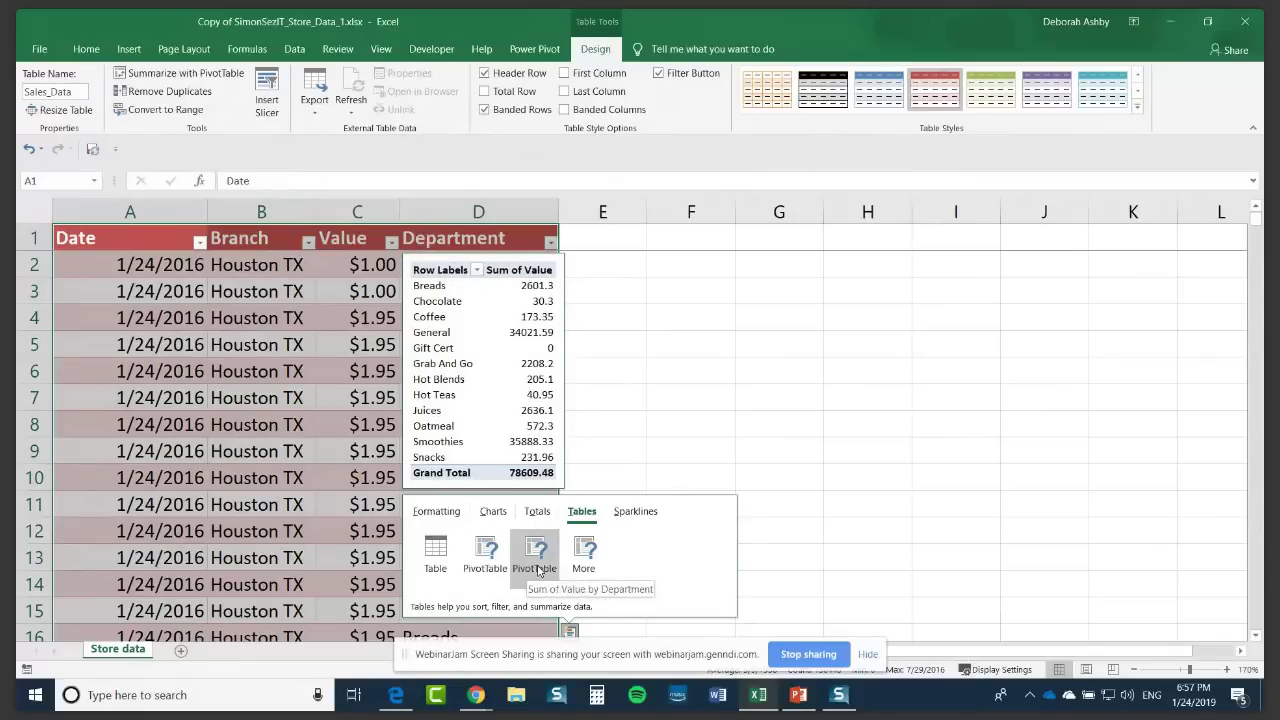
Step: Dismiss Quick Analysis, reselect cell B7 in the table and show the Insert ribbon
left_click(727, 406)
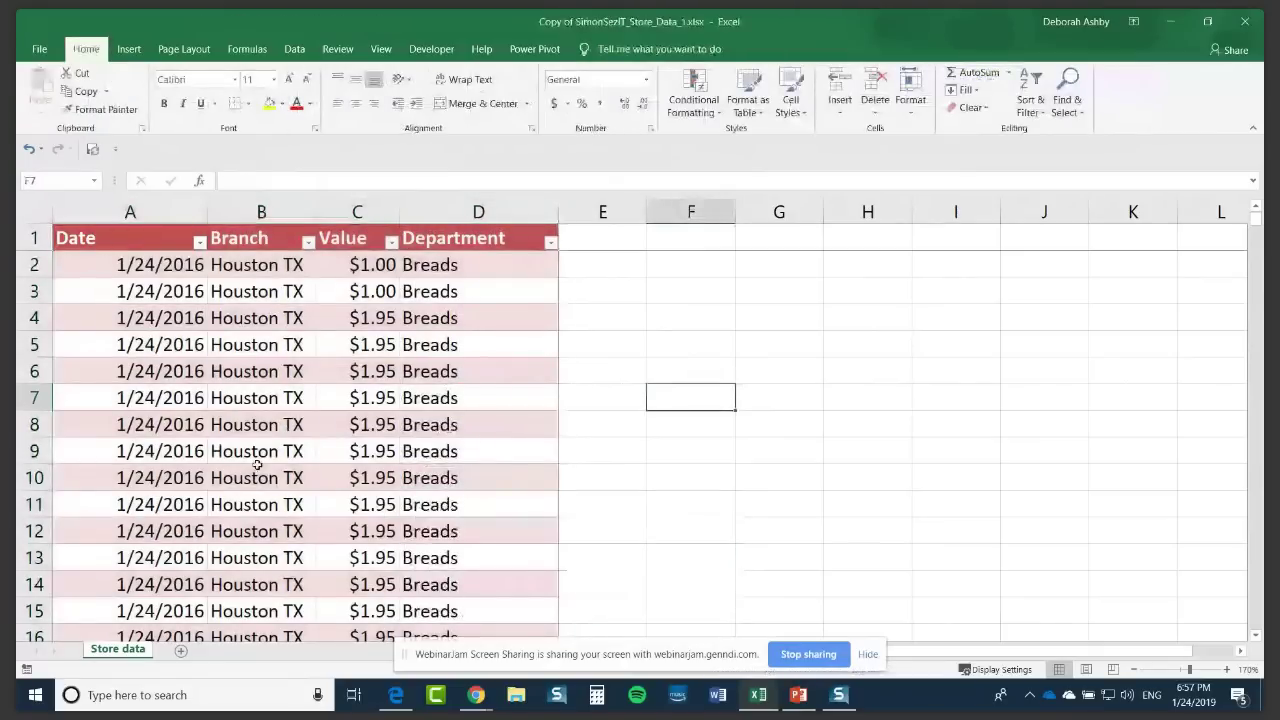
left_click(262, 398)
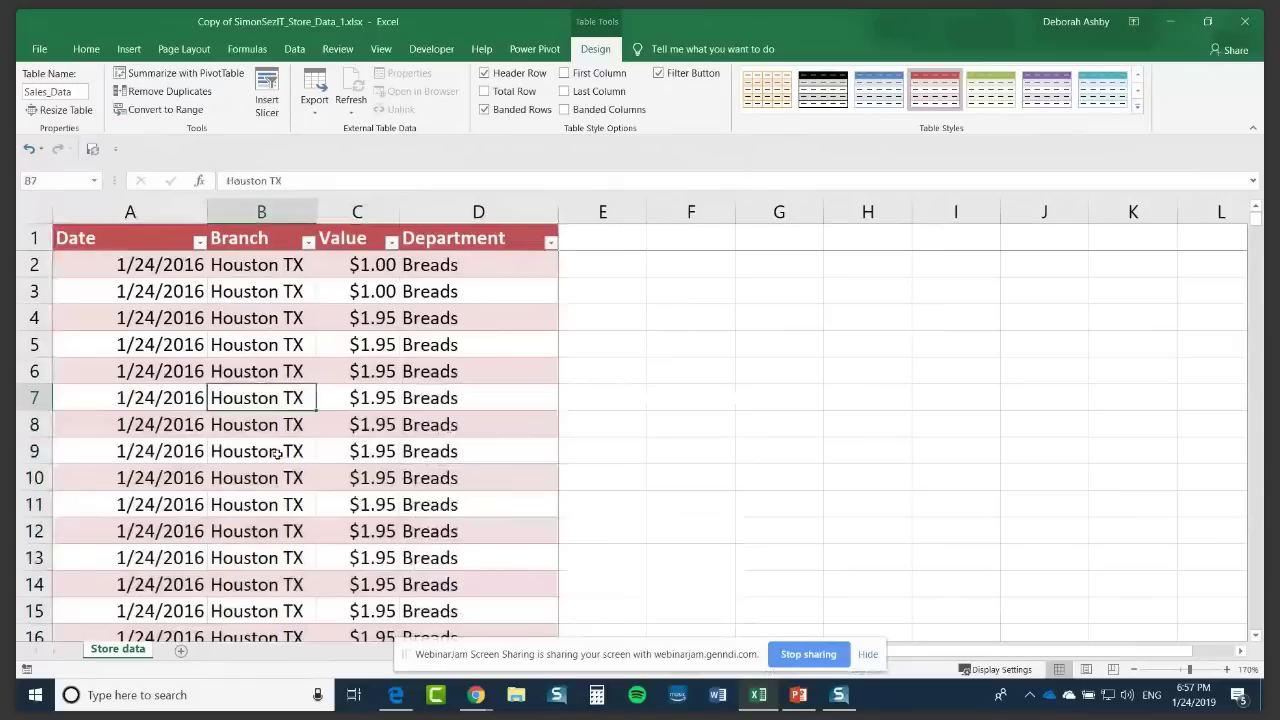
left_click(129, 49)
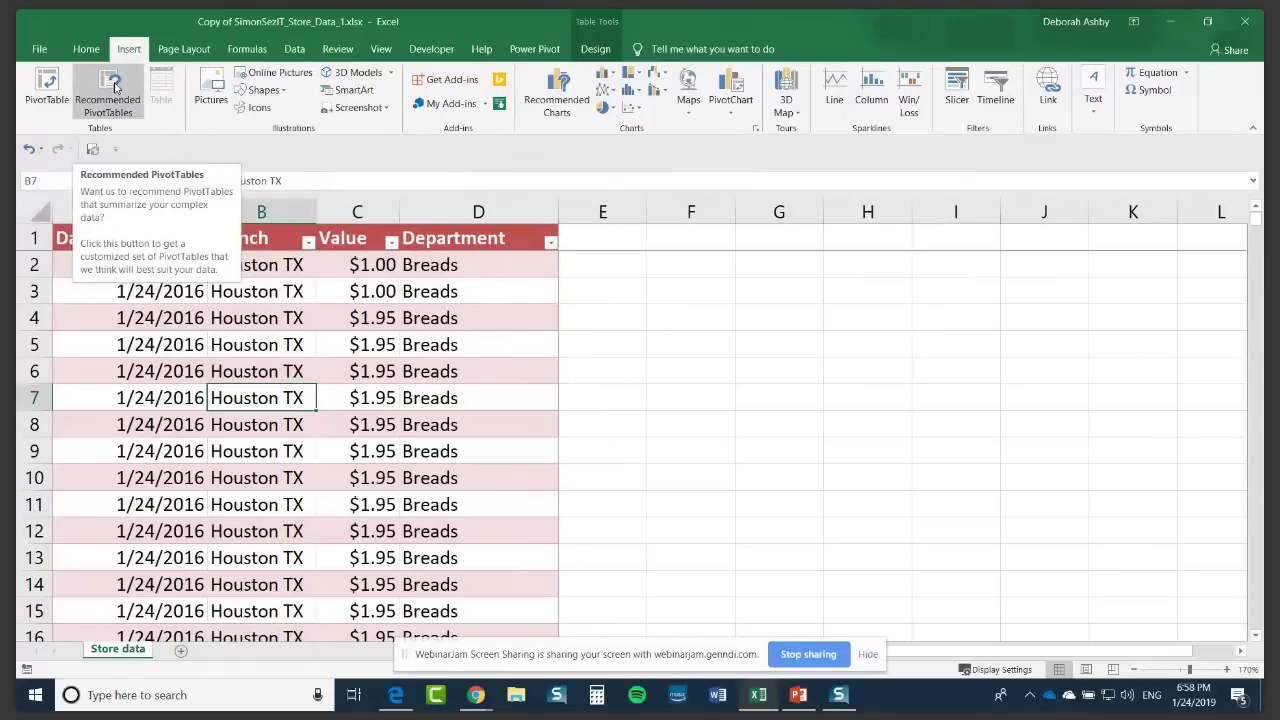
left_click(110, 92)
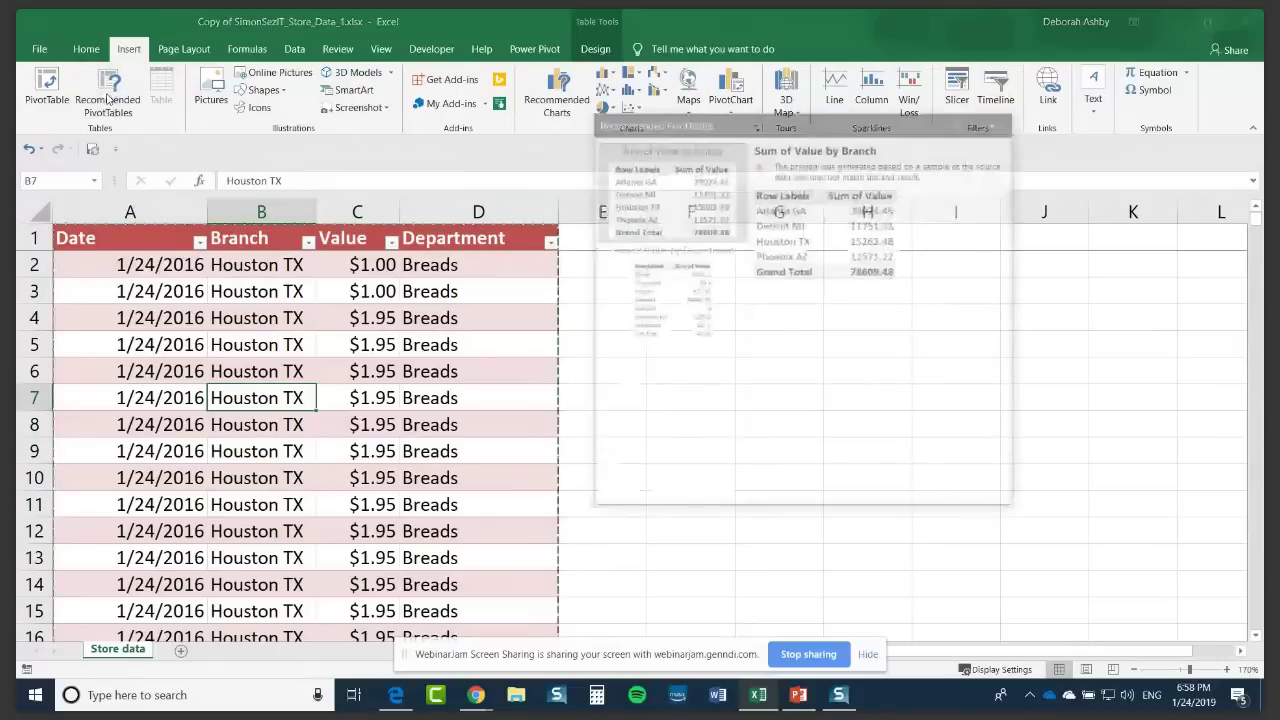
left_click_drag(799, 118, 732, 130)
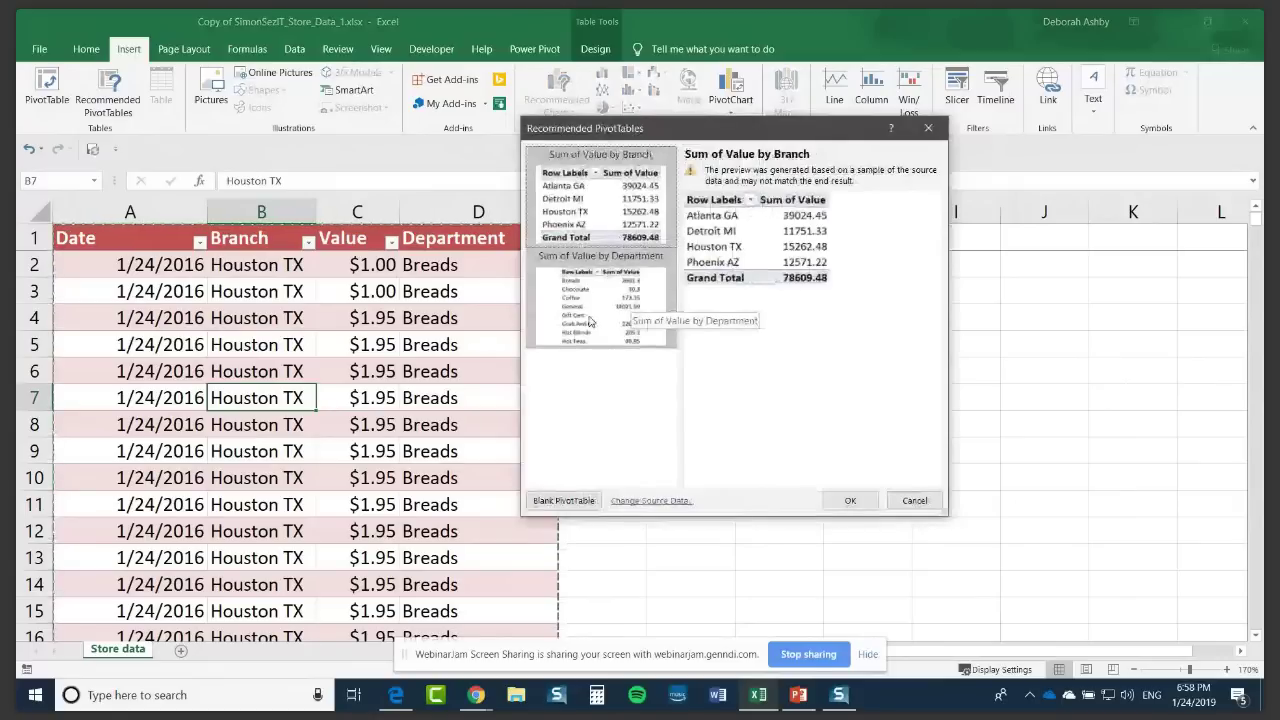
left_click(625, 276)
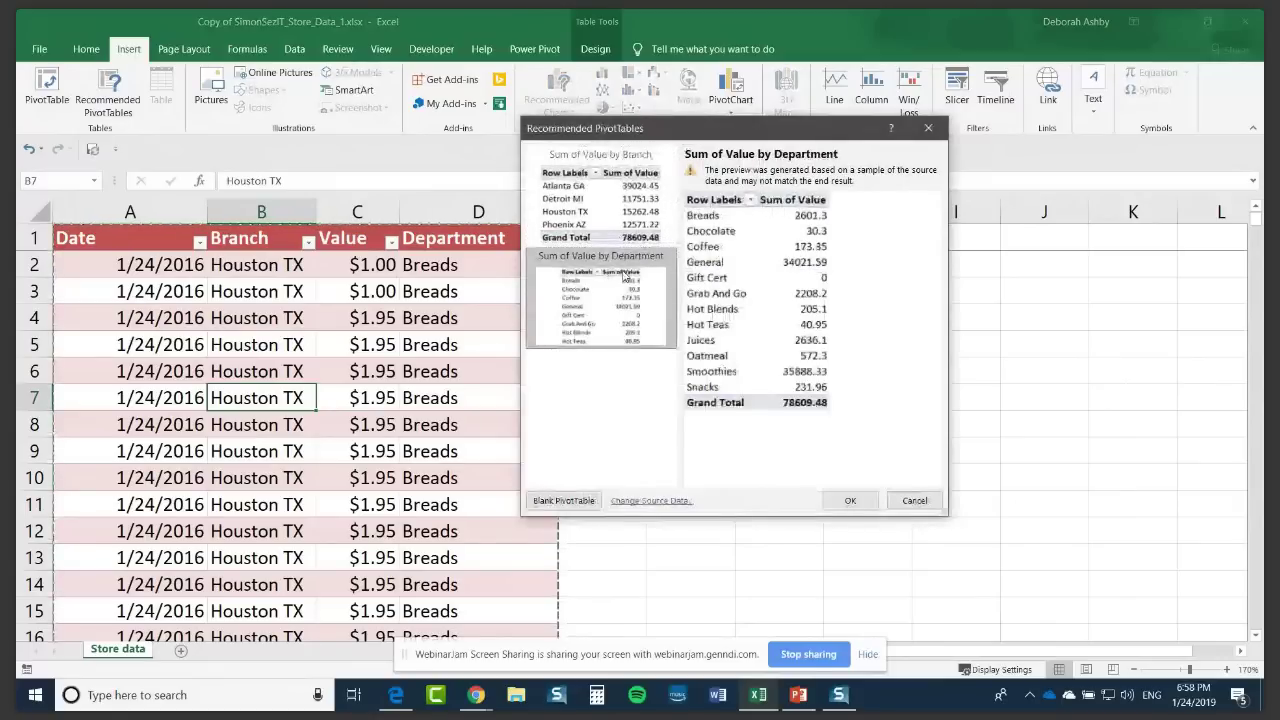
key("Up")
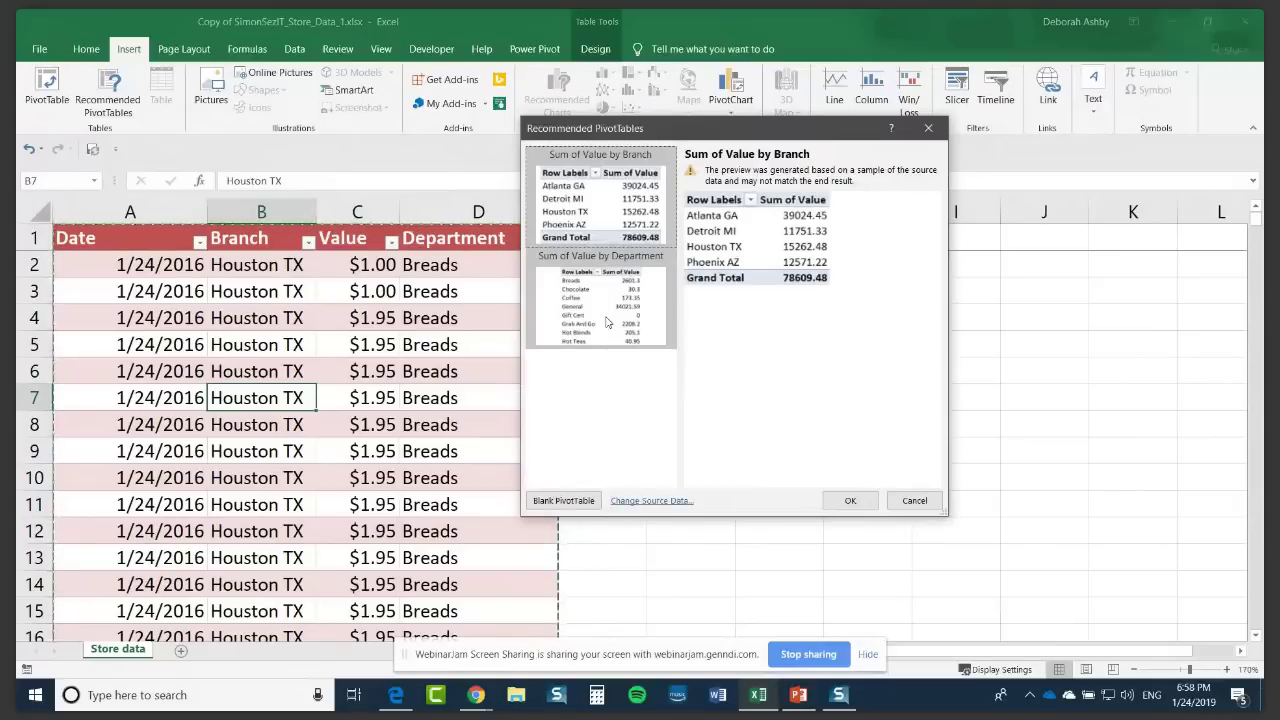
left_click(914, 501)
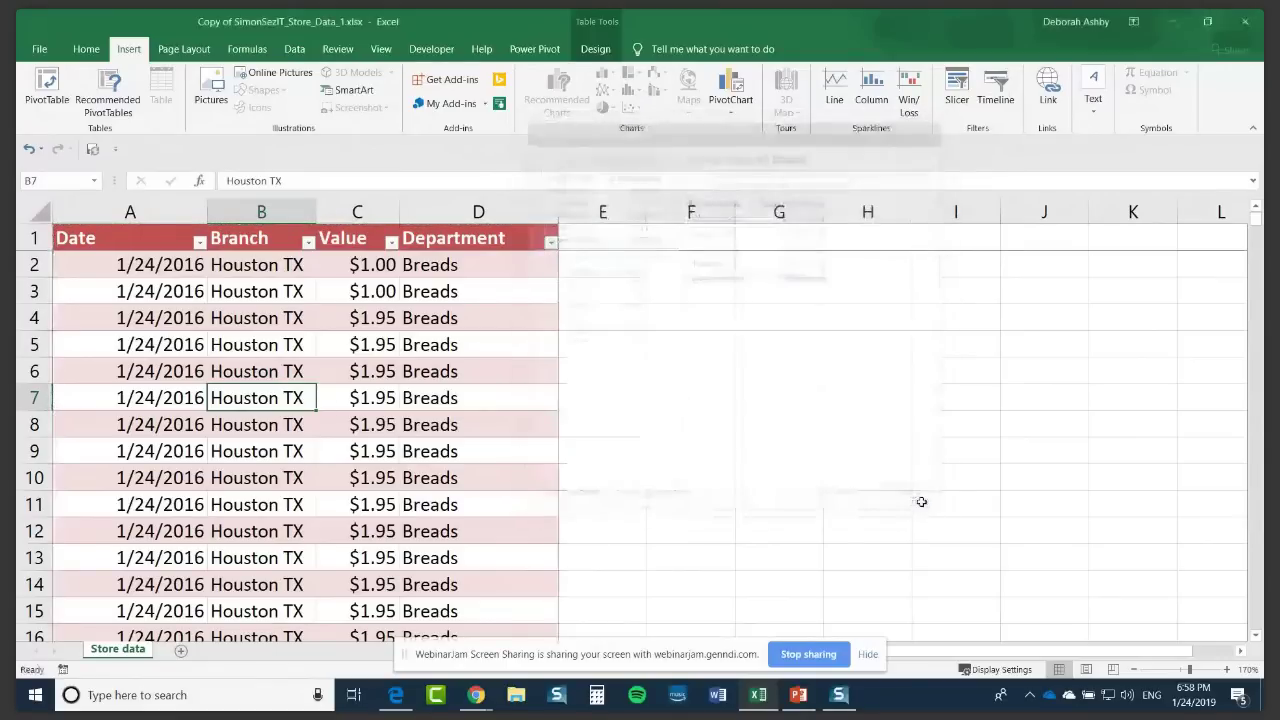
left_click(255, 340)
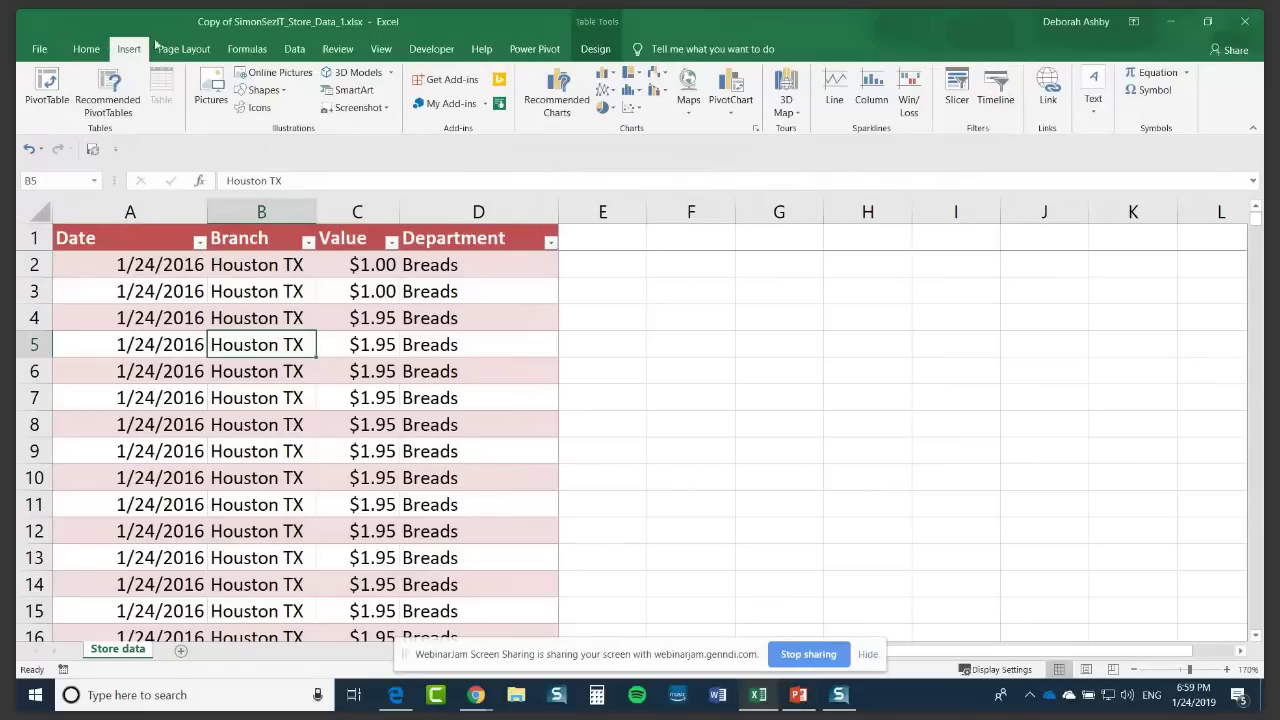
Step: Insert a PivotTable from Sales_Data on a new worksheet
left_click(44, 88)
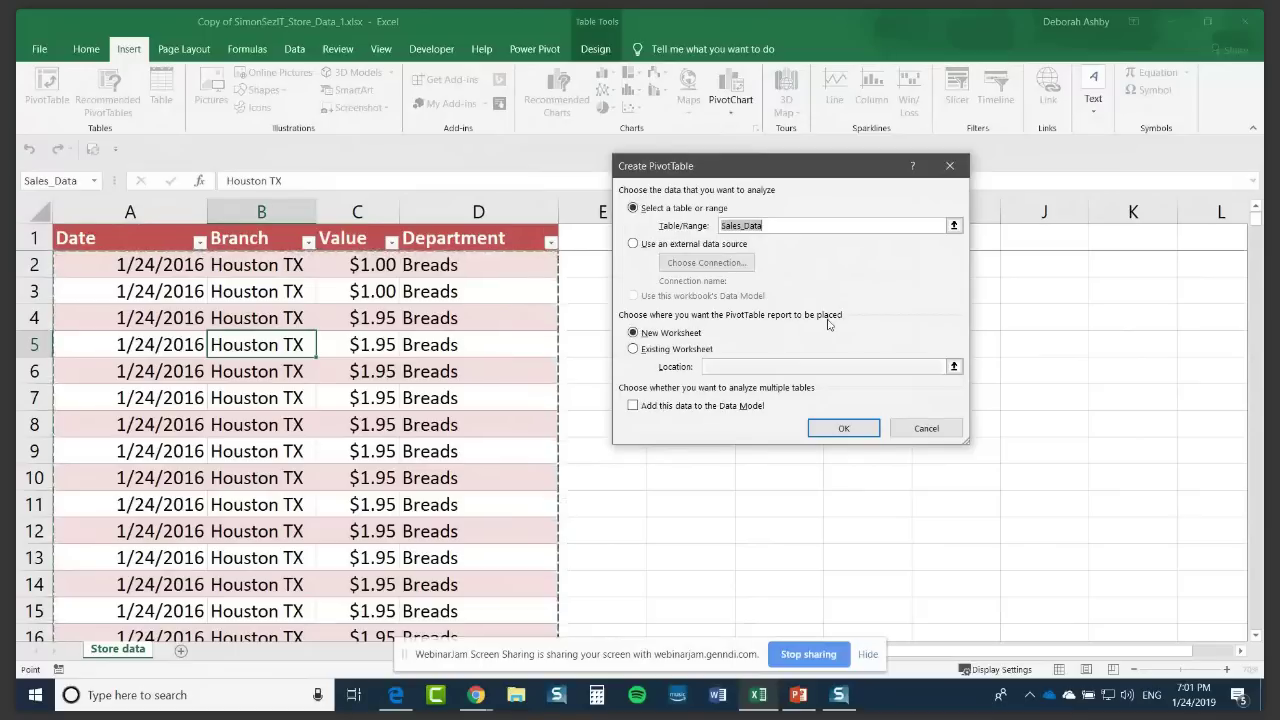
left_click(845, 432)
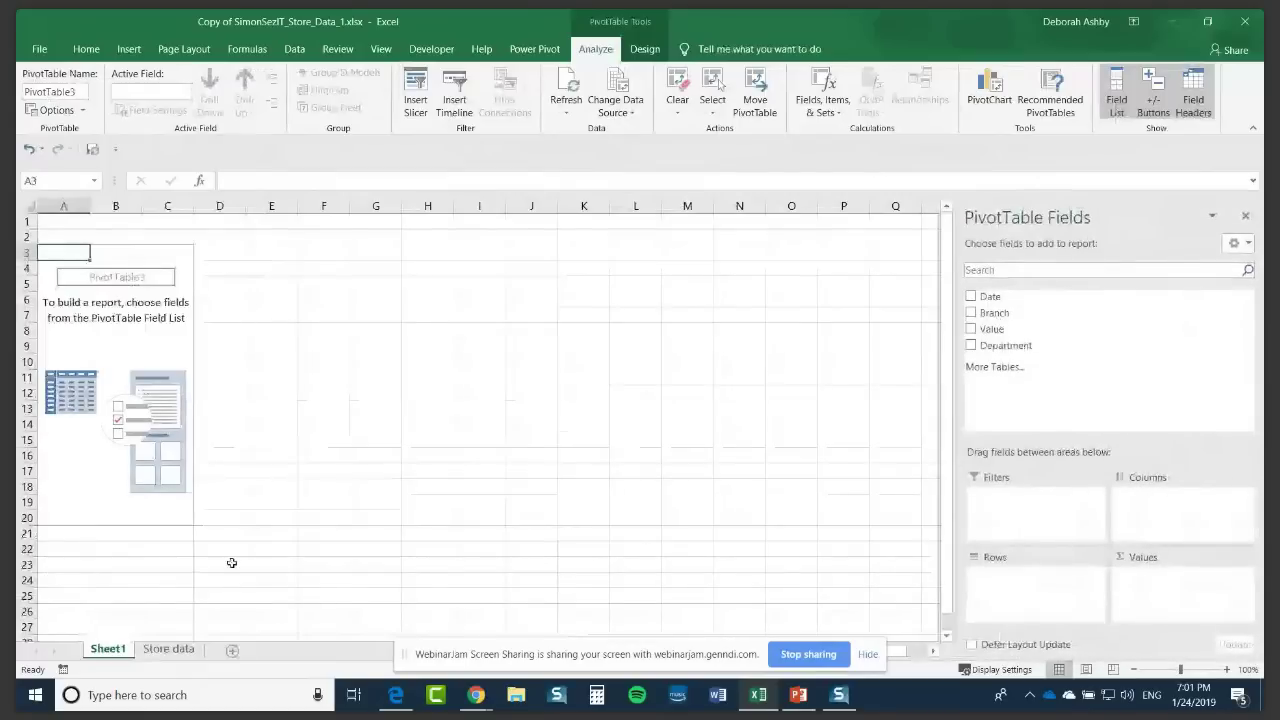
Step: Rename the Sheet1 tab to 'PivotTable'
right_click(104, 652)
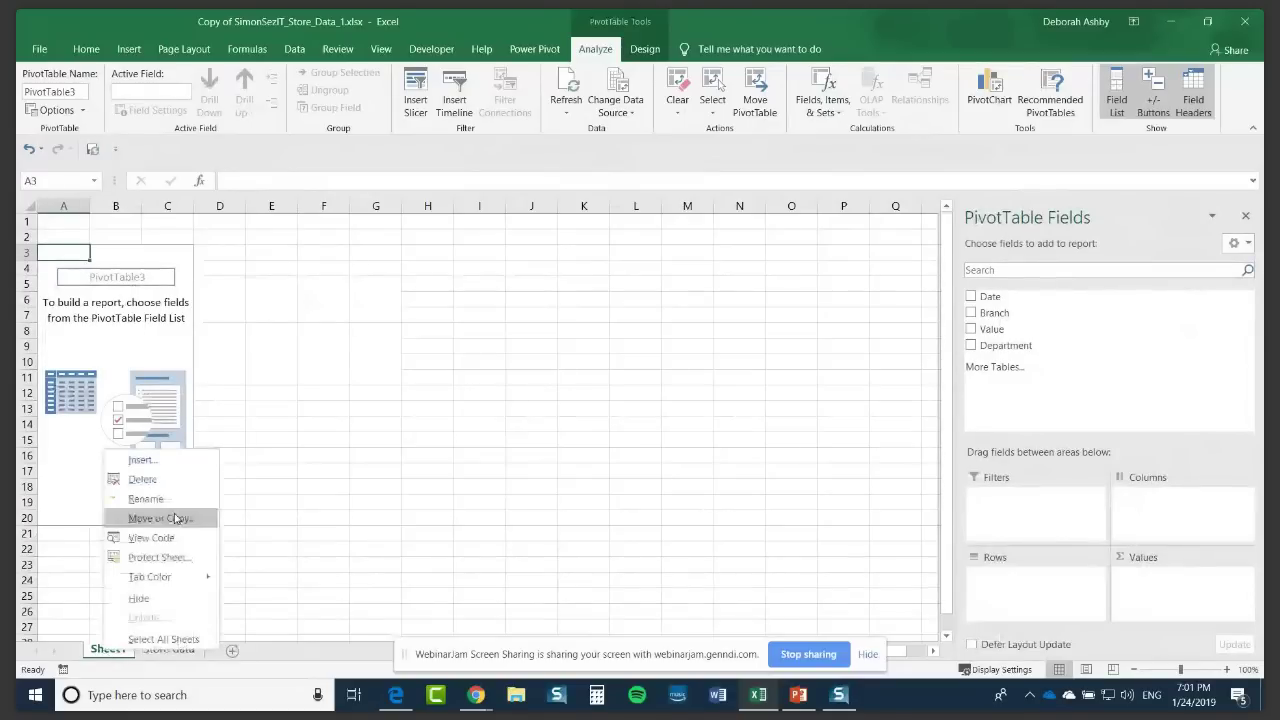
left_click(175, 518)
type("PivotTable")
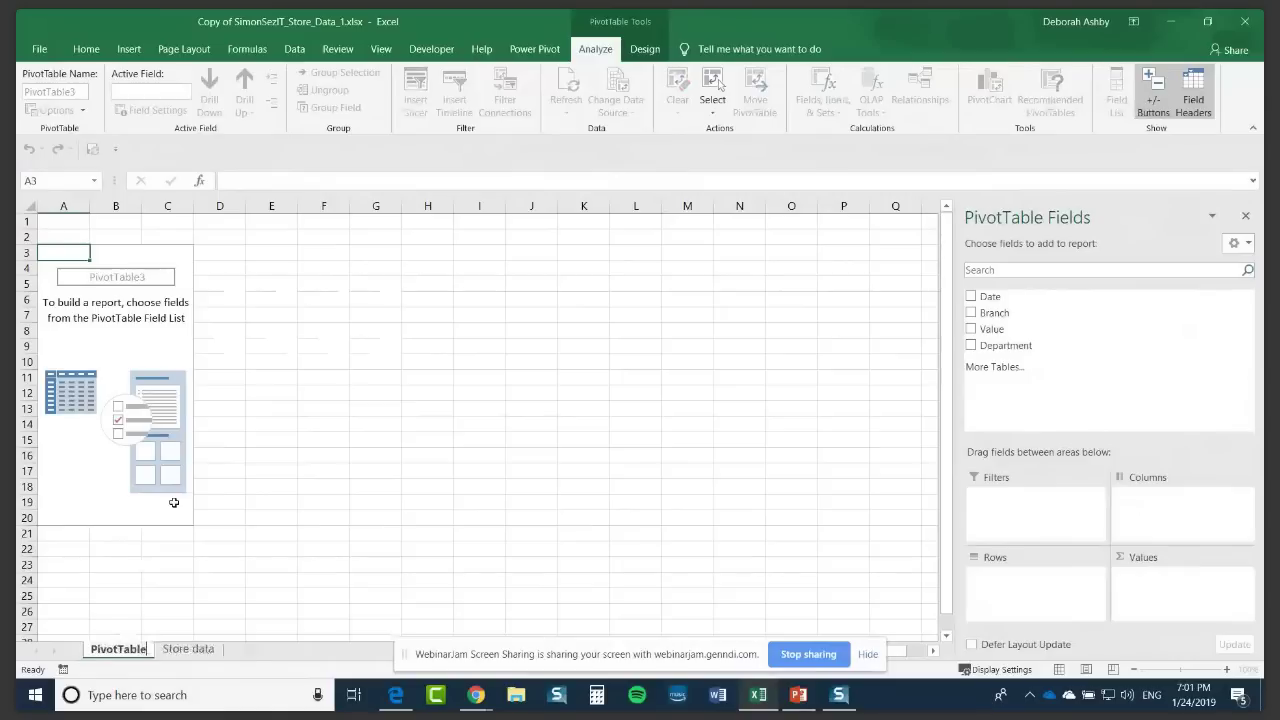
key("Return")
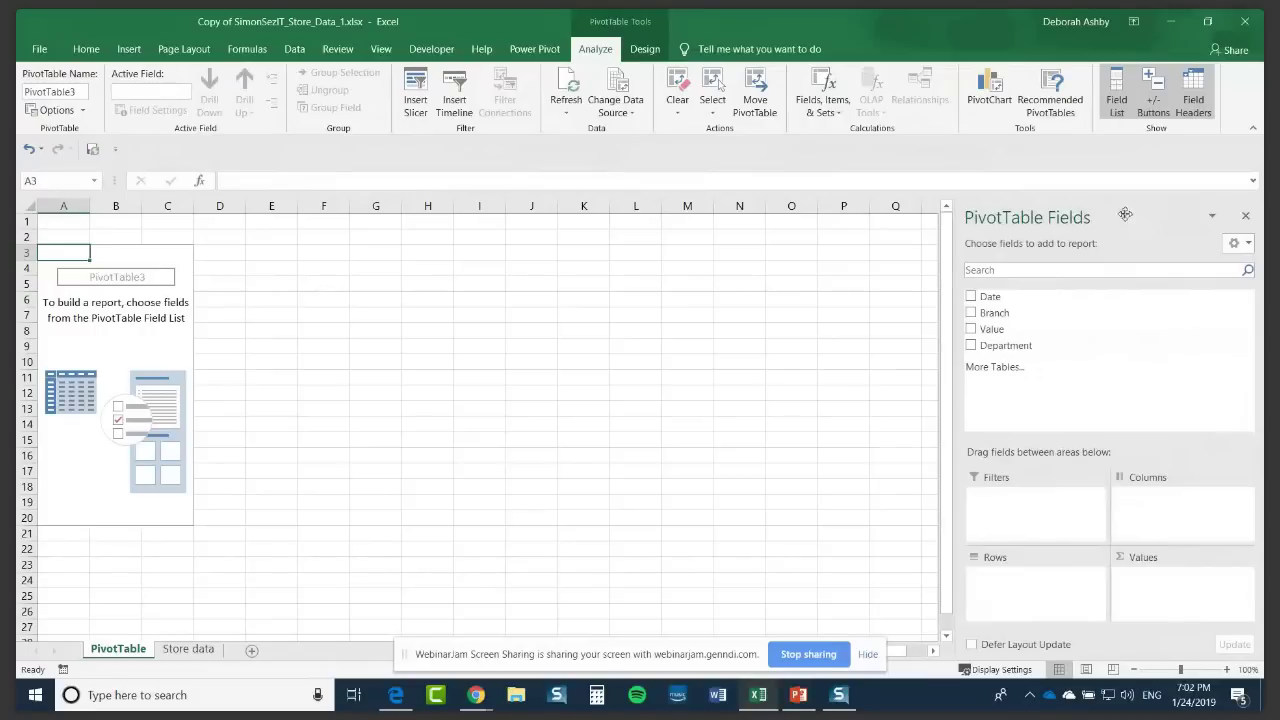
left_click_drag(1119, 217, 890, 83)
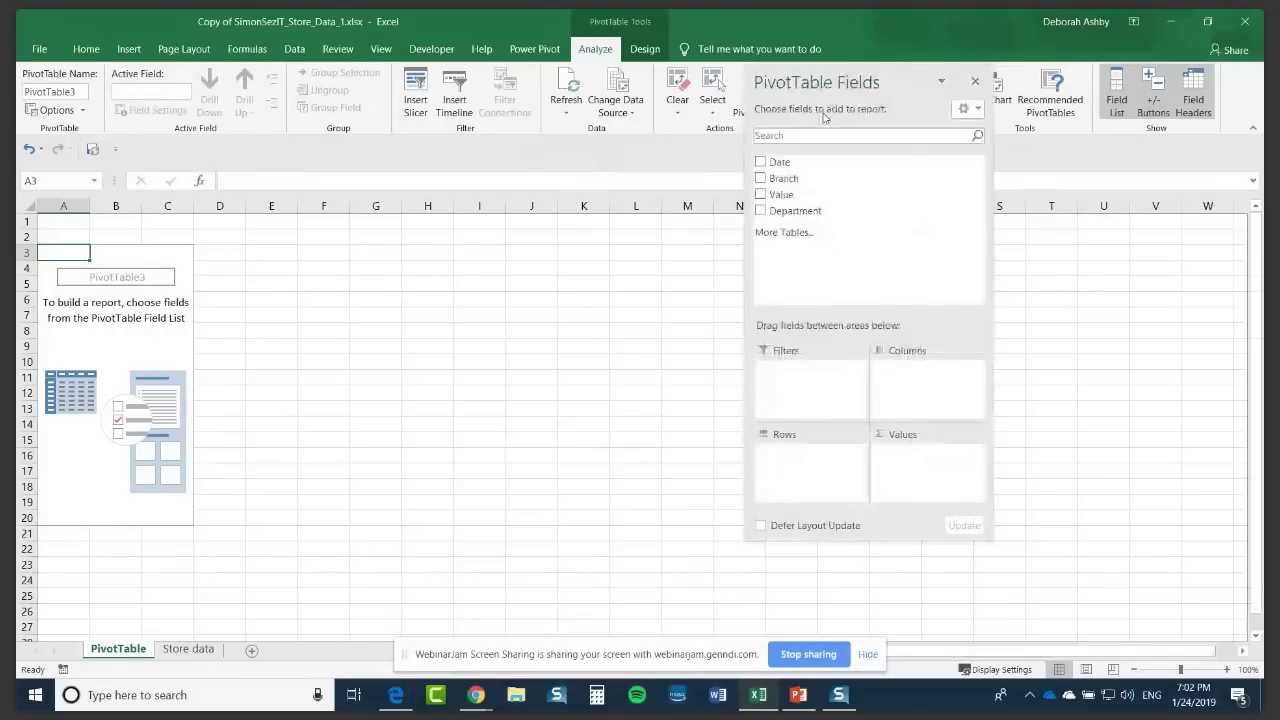
left_click_drag(830, 83, 1260, 197)
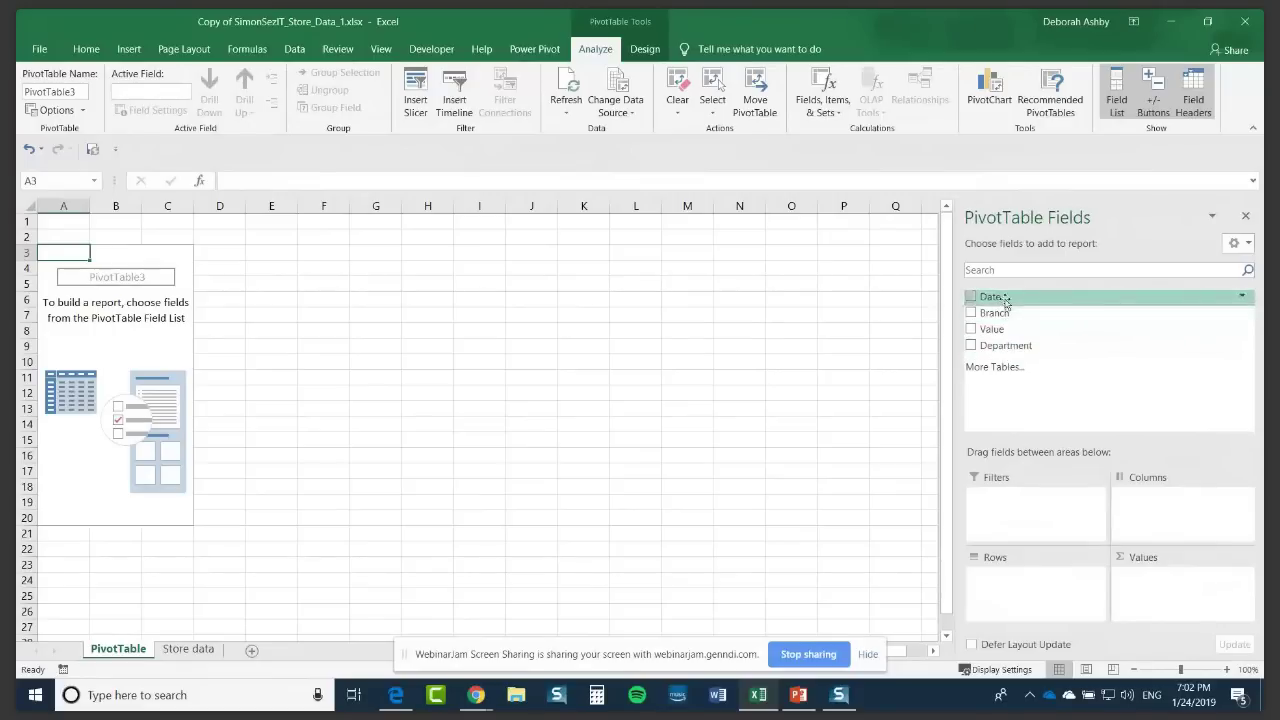
left_click(189, 649)
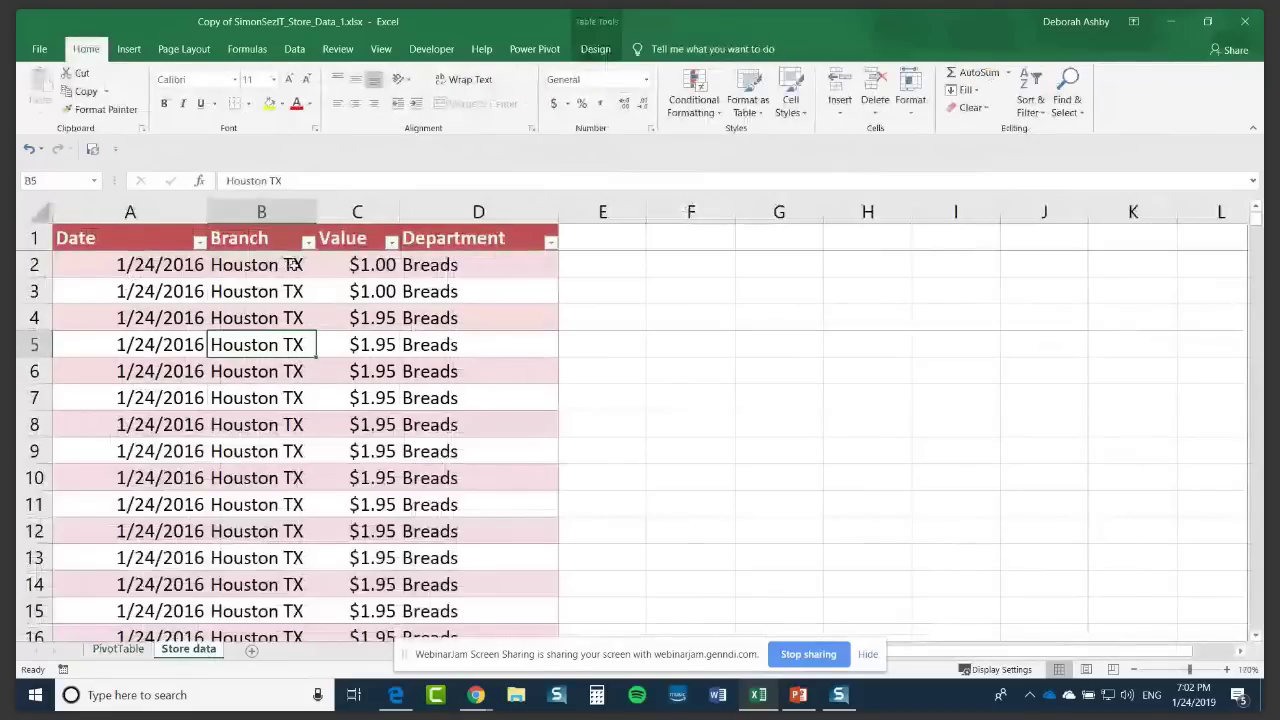
key("ctrl+Page_Up")
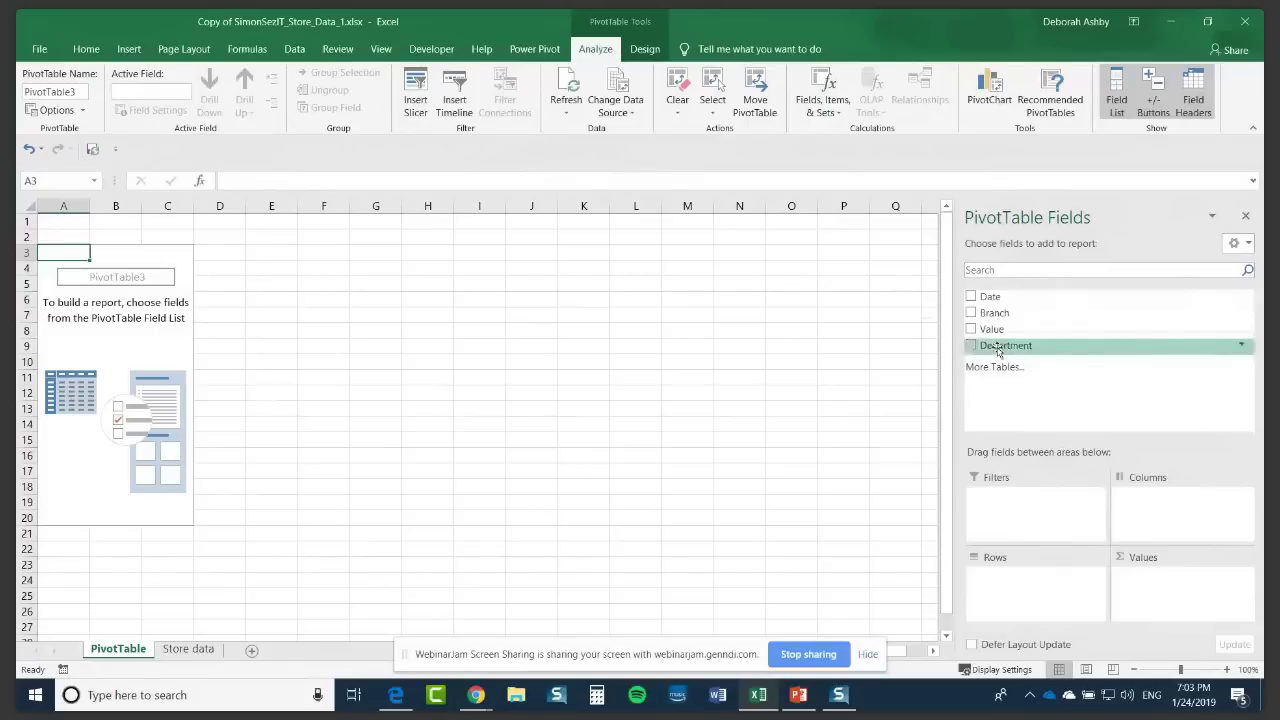
Step: Add Date to the PivotTable rows, grouped Jan–Jul, then view the Store data Date column
left_click_drag(997, 351, 789, 398)
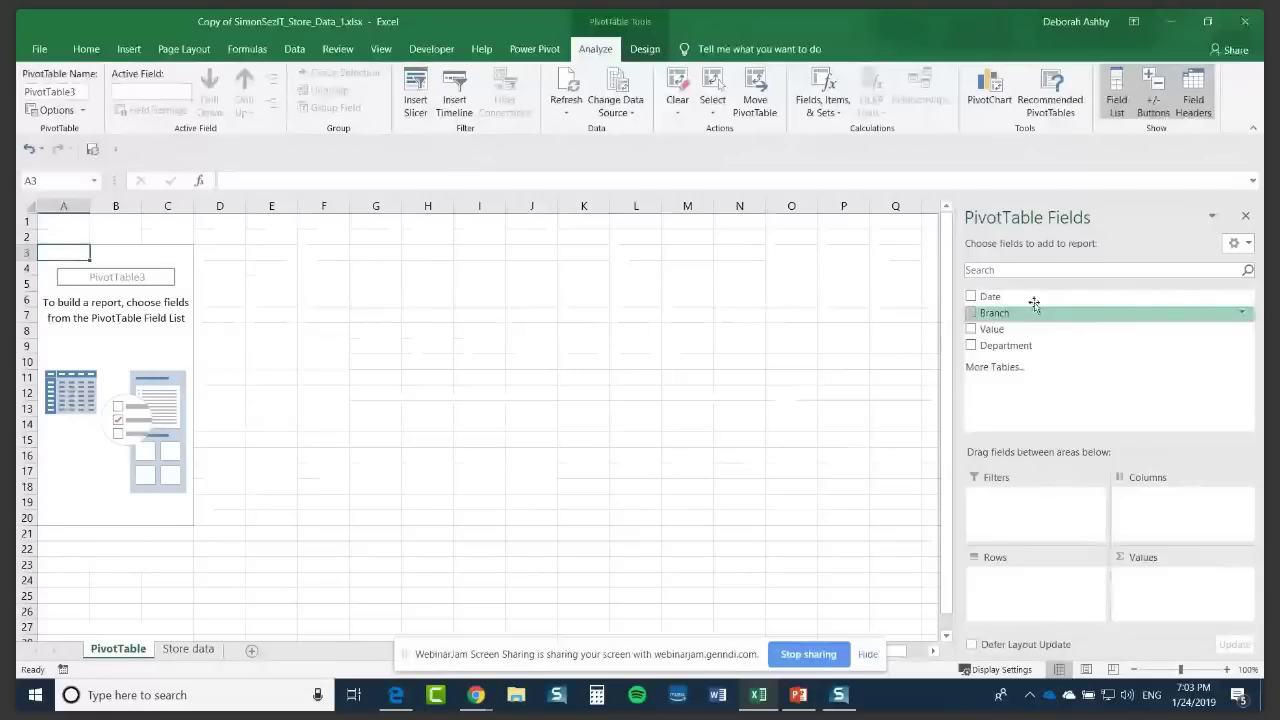
left_click(971, 298)
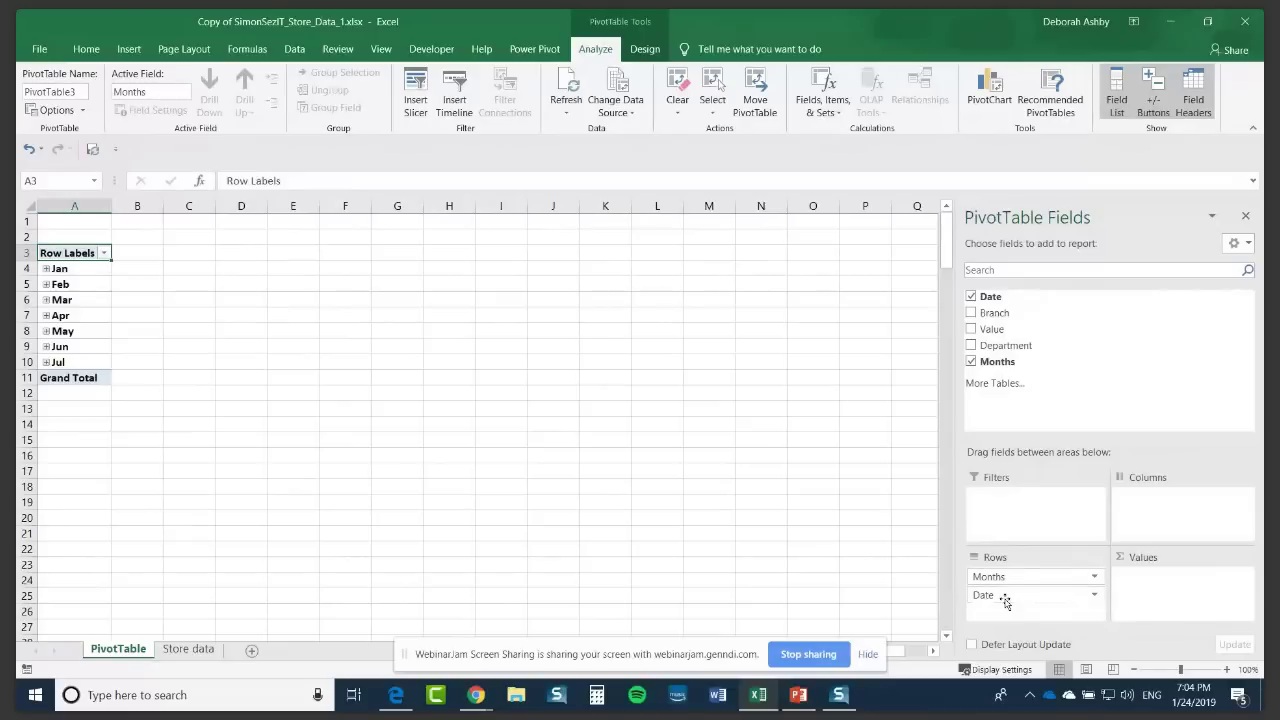
left_click(188, 649)
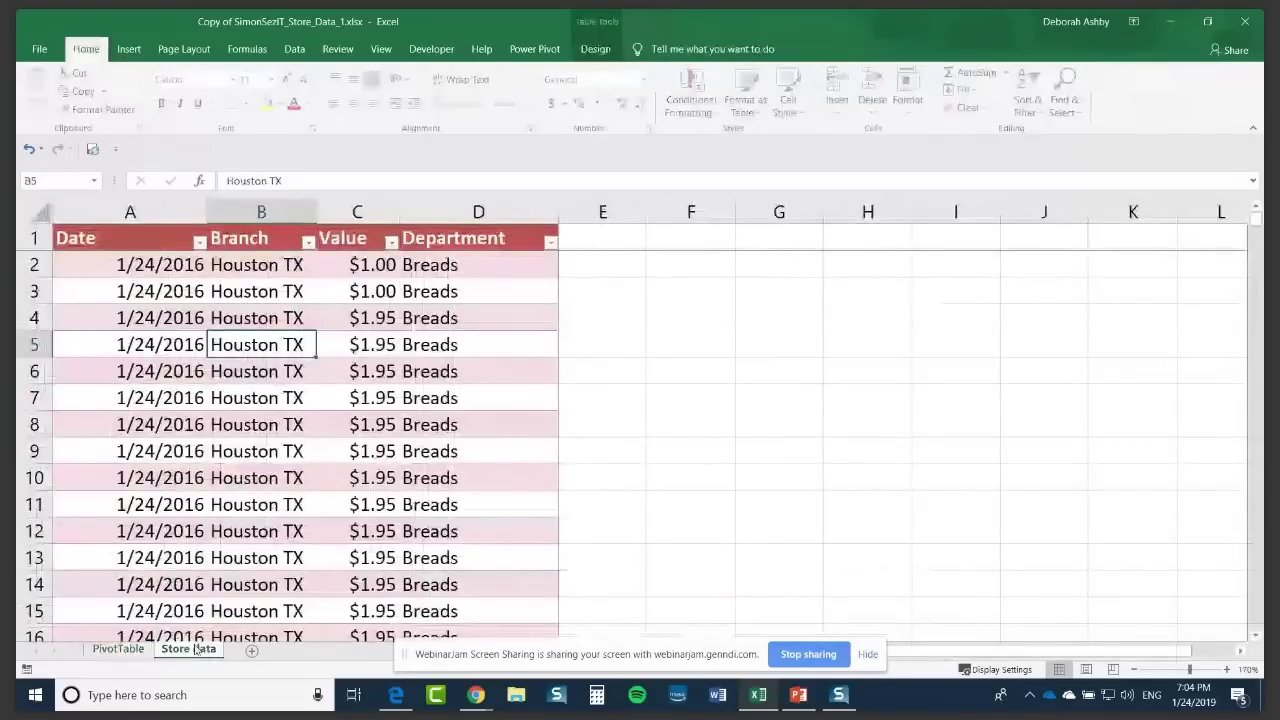
key("Left")
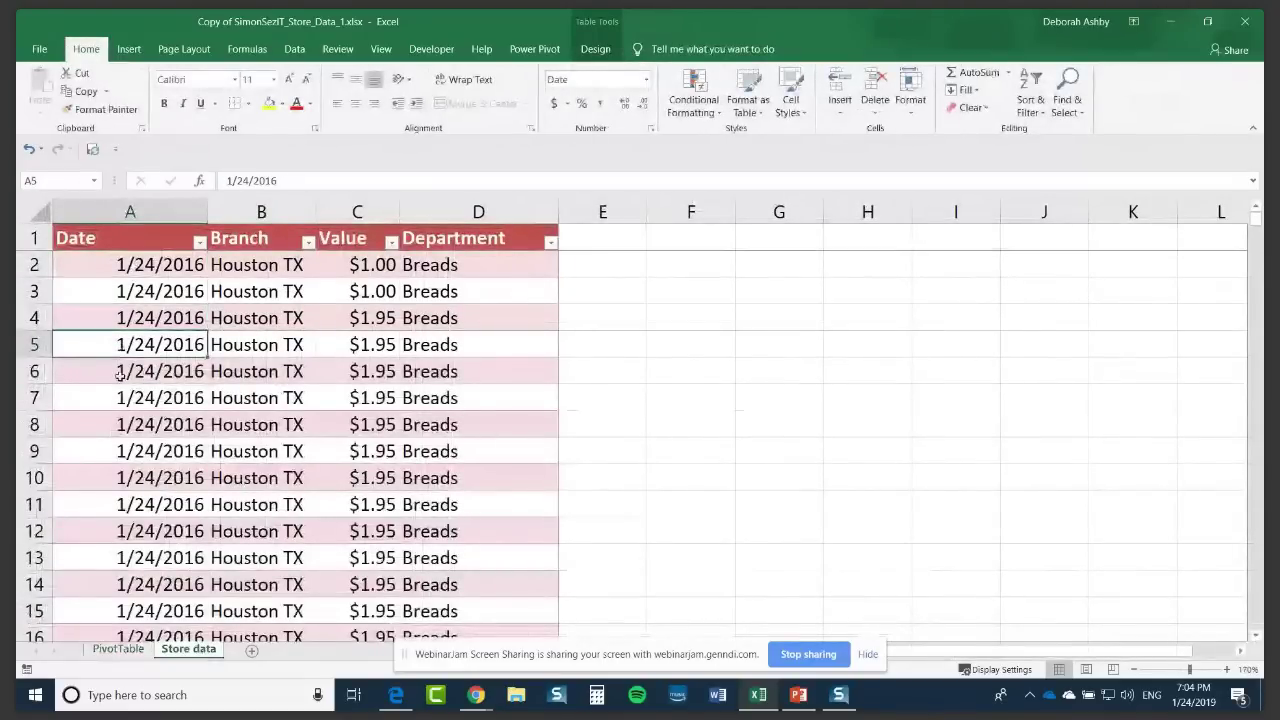
Step: Return to the PivotTable sheet with Ctrl+Page Up
key("ctrl+Page_Up")
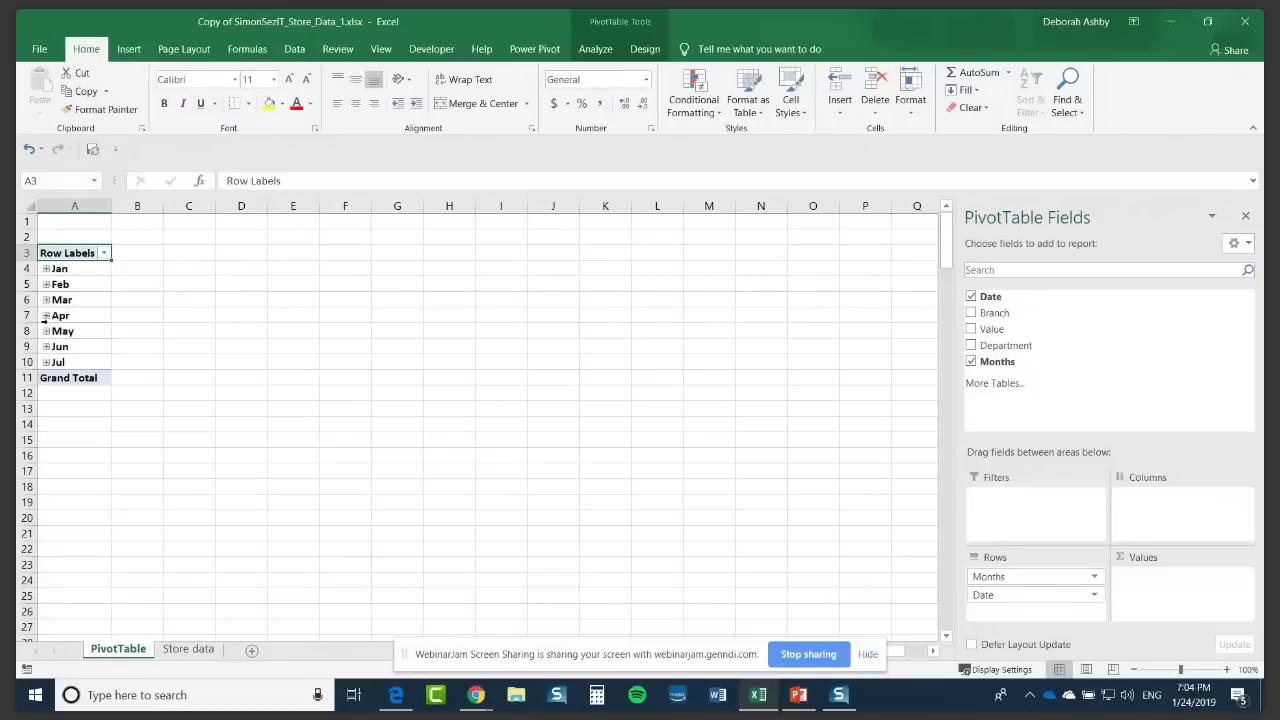
left_click(47, 271)
left_click(46, 269)
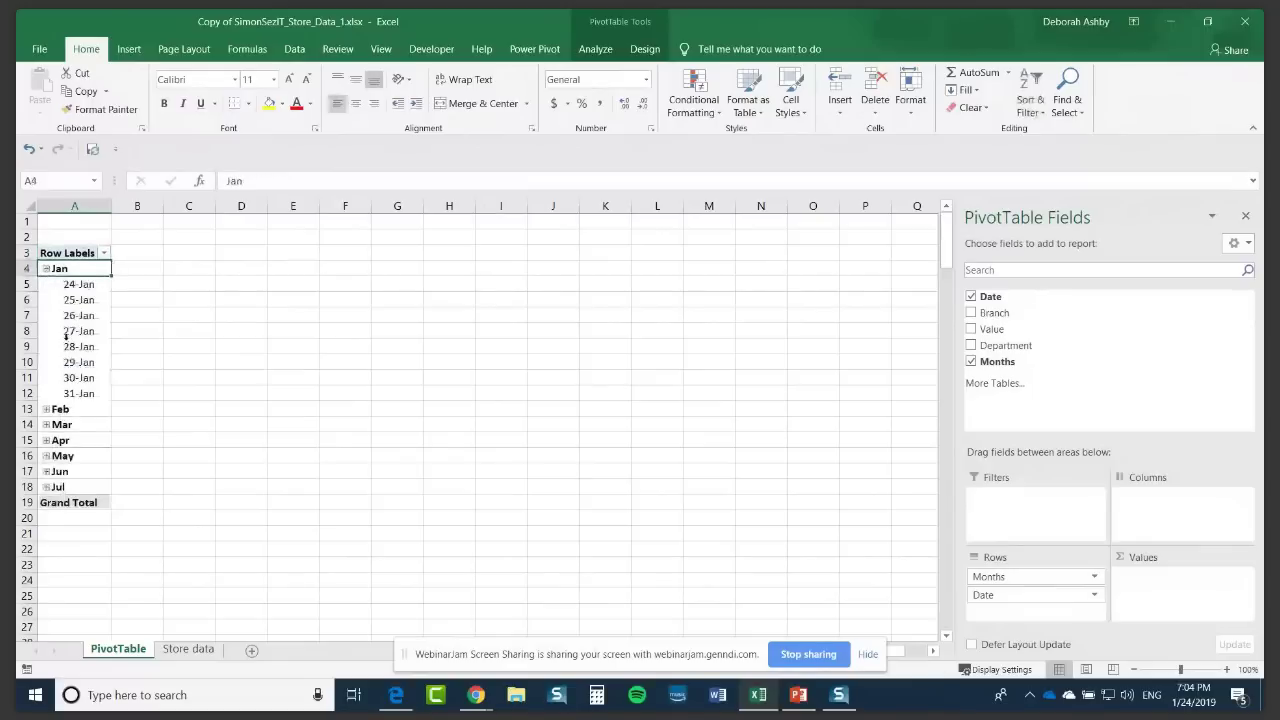
left_click(46, 409)
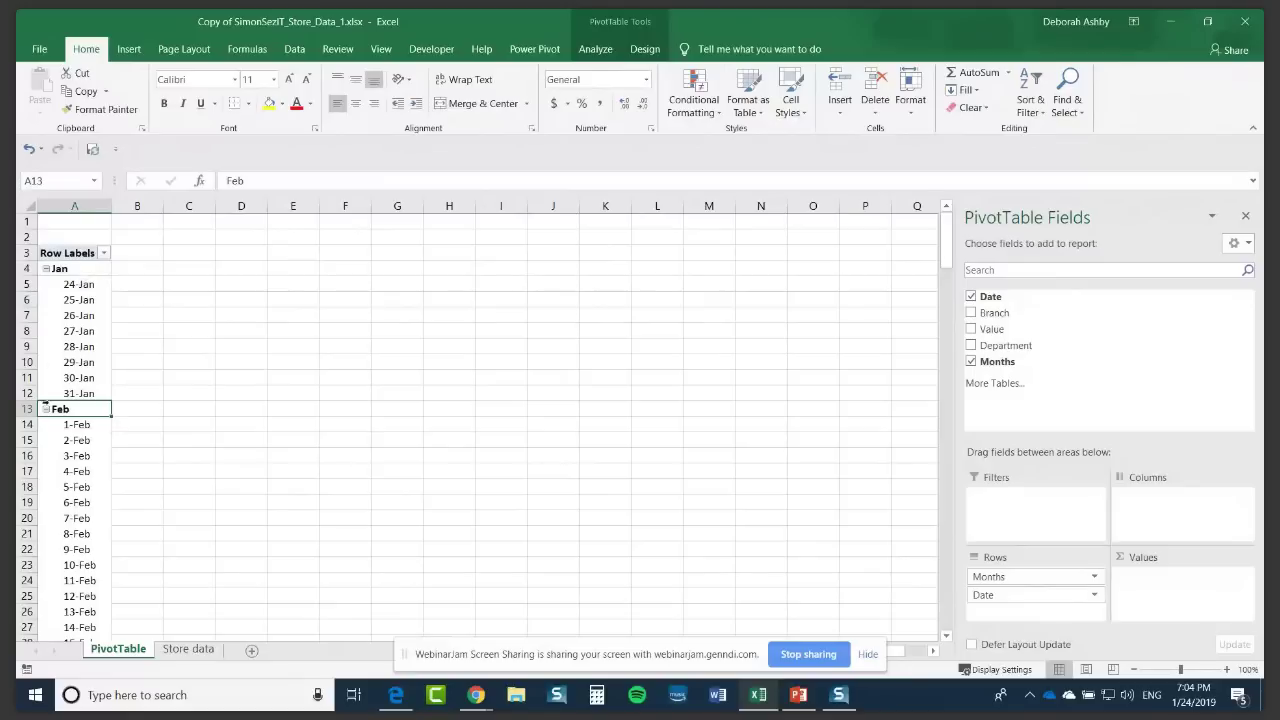
left_click(46, 410)
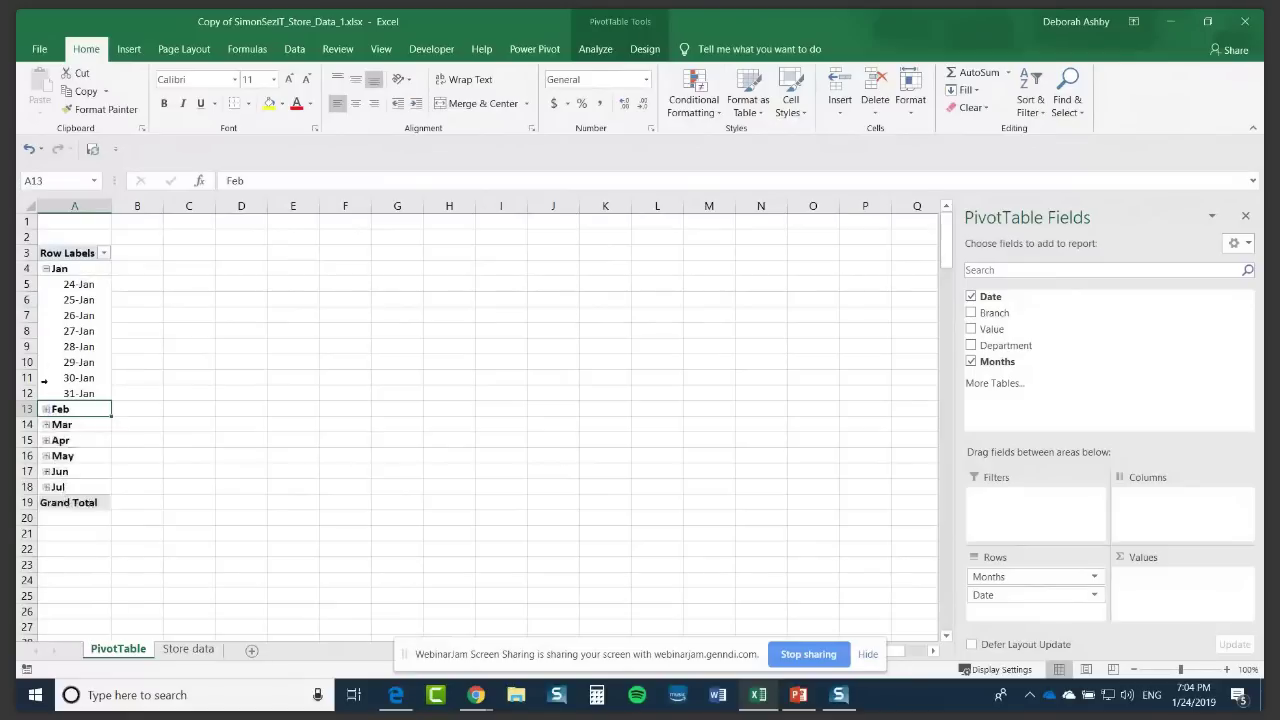
left_click(46, 269)
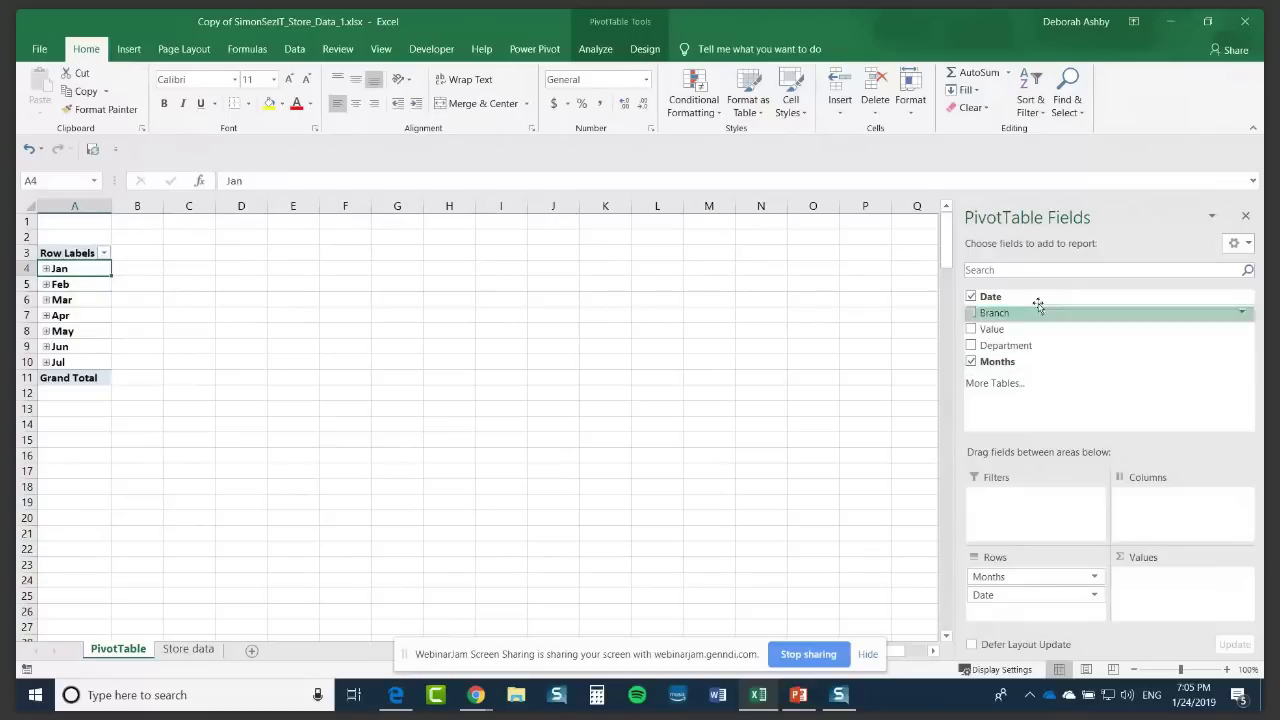
Step: Add Sum of Value to the PivotTable and widen columns A and B
left_click(971, 330)
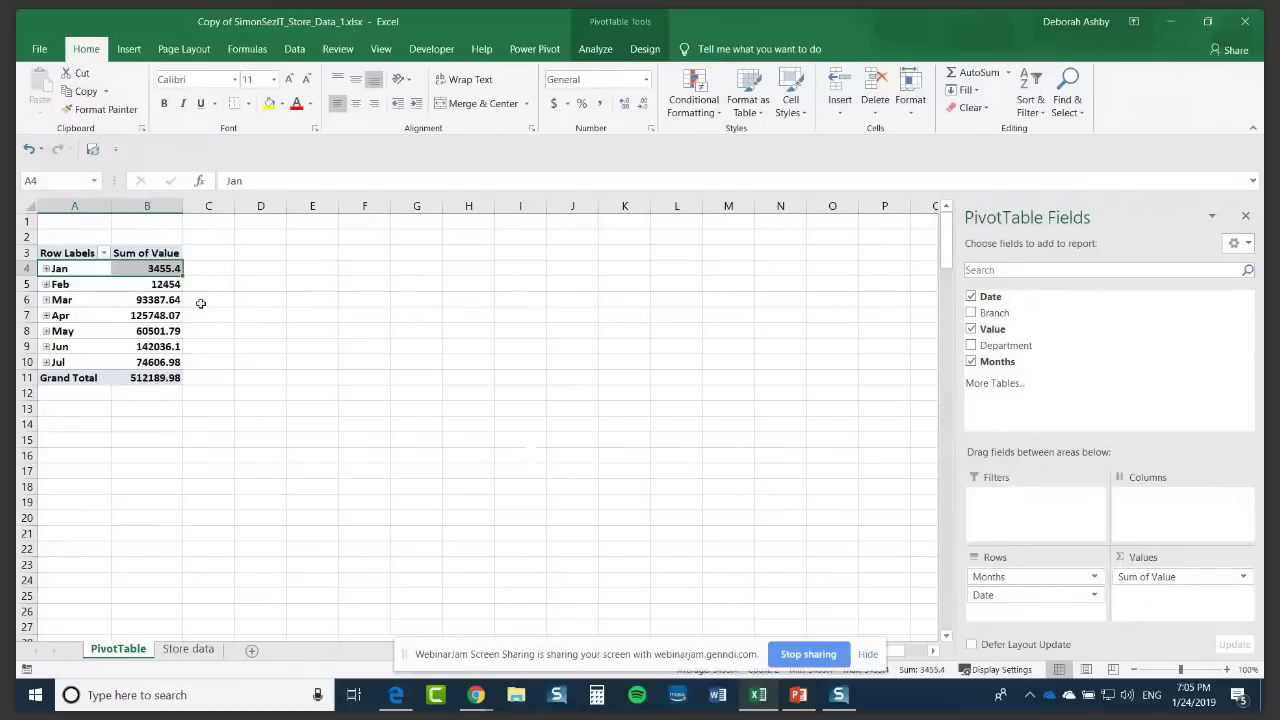
double_click(110, 207)
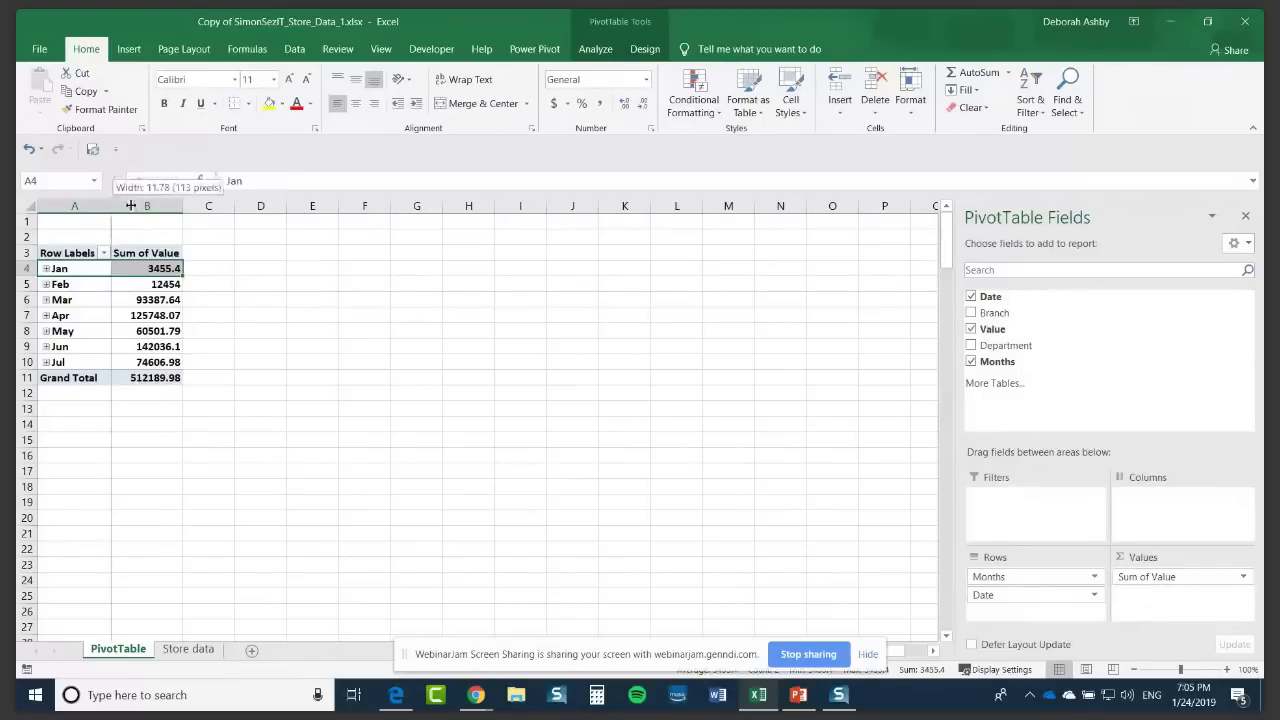
left_click_drag(206, 207, 255, 208)
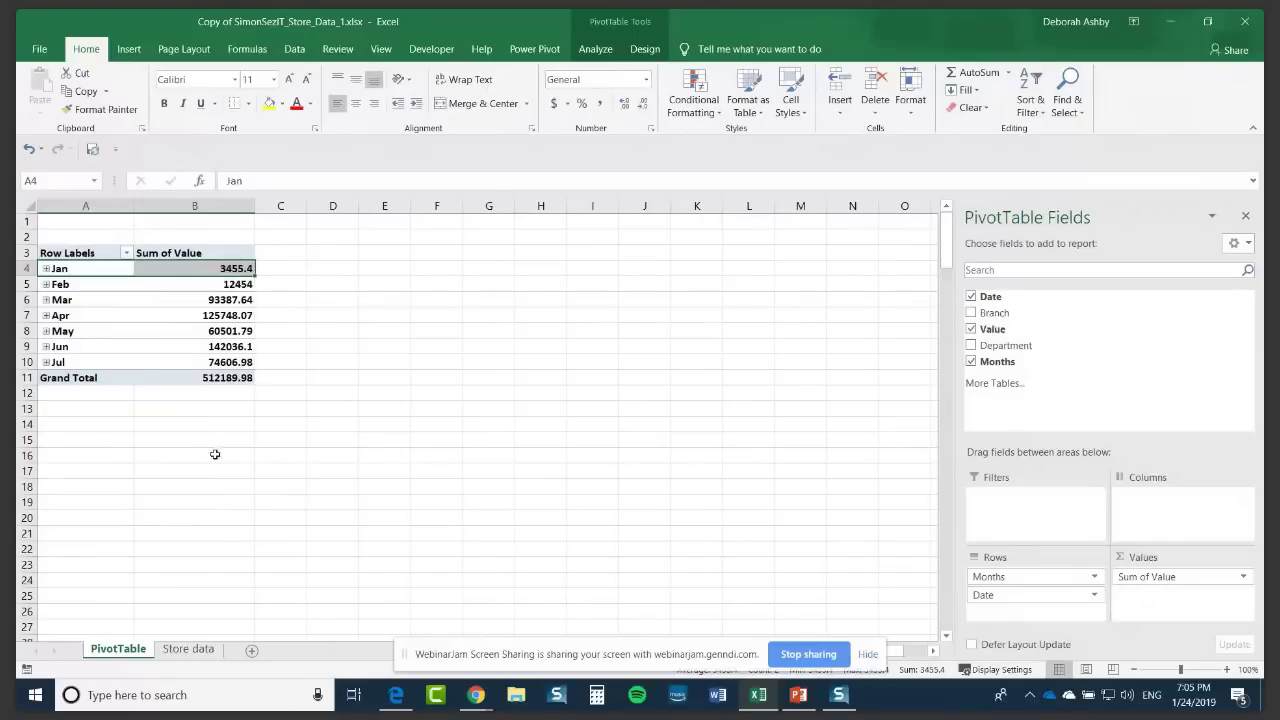
Step: Expand the Jan row to show its daily totals
left_click(50, 272)
left_click(46, 270)
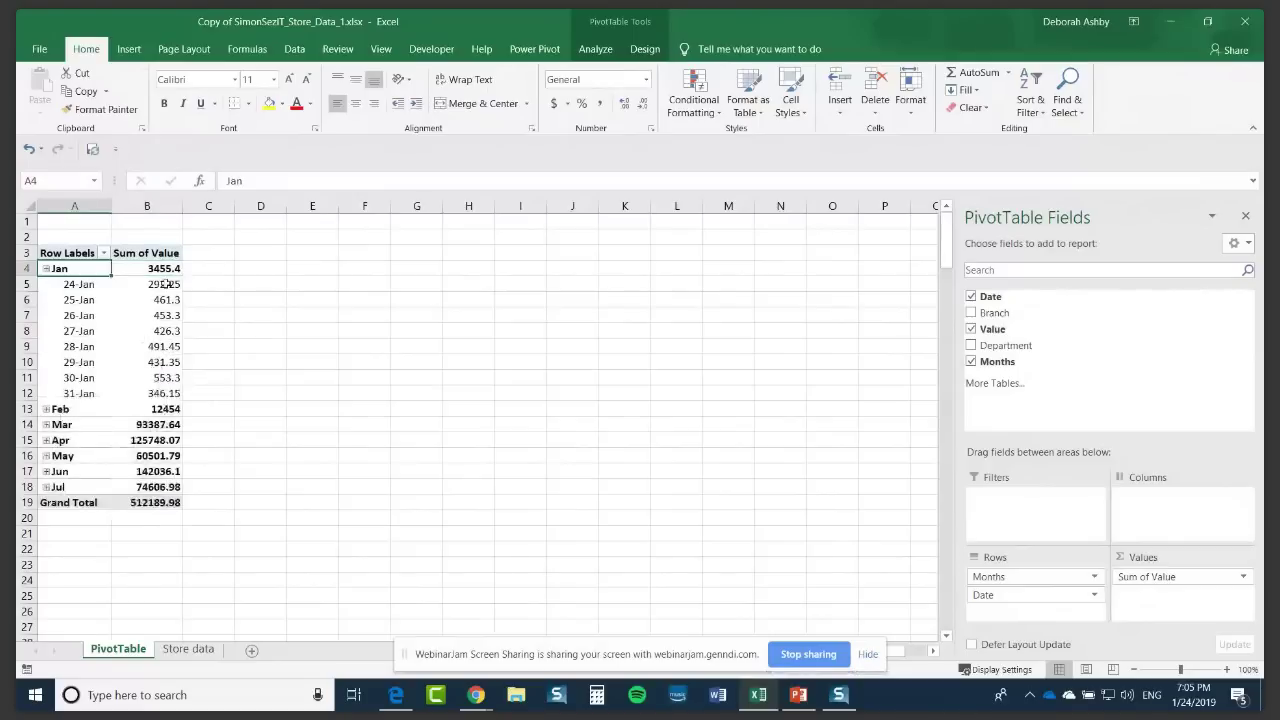
mouse_move(161, 287)
Step: Collapse Jan, nest Branch under Date in rows, then re-expand Jan to show branch totals
left_click(46, 269)
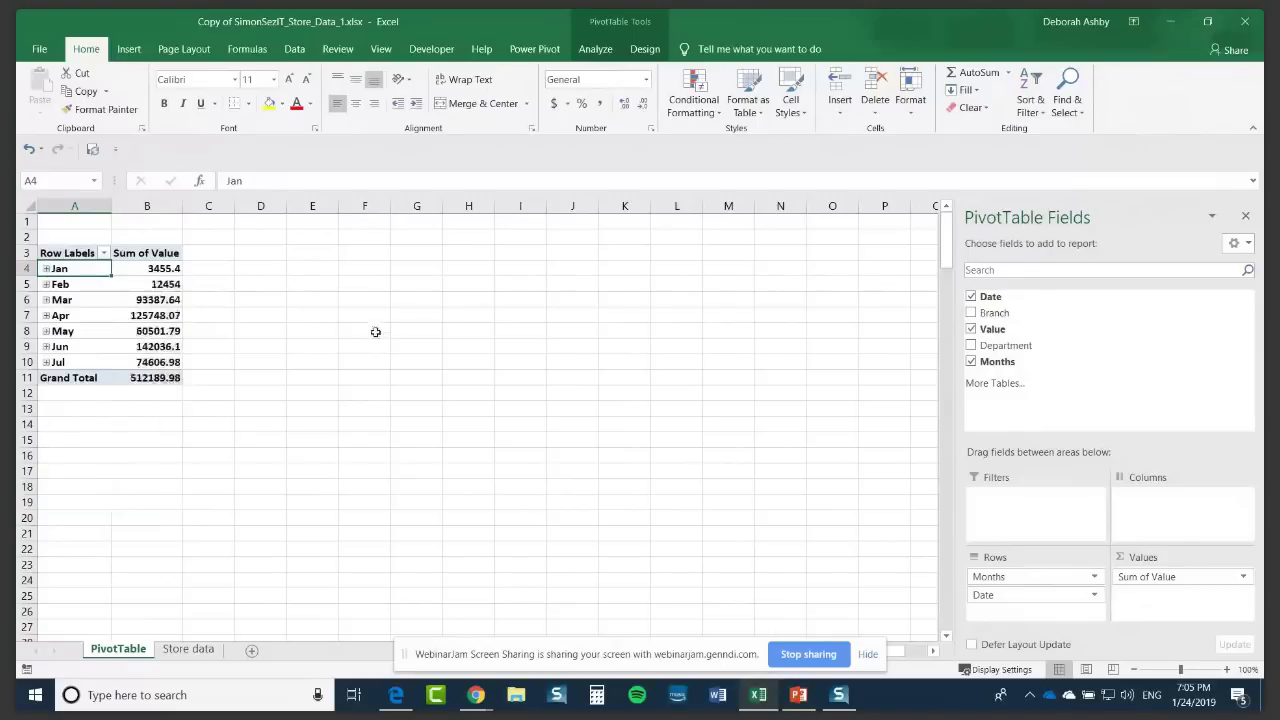
left_click(970, 314)
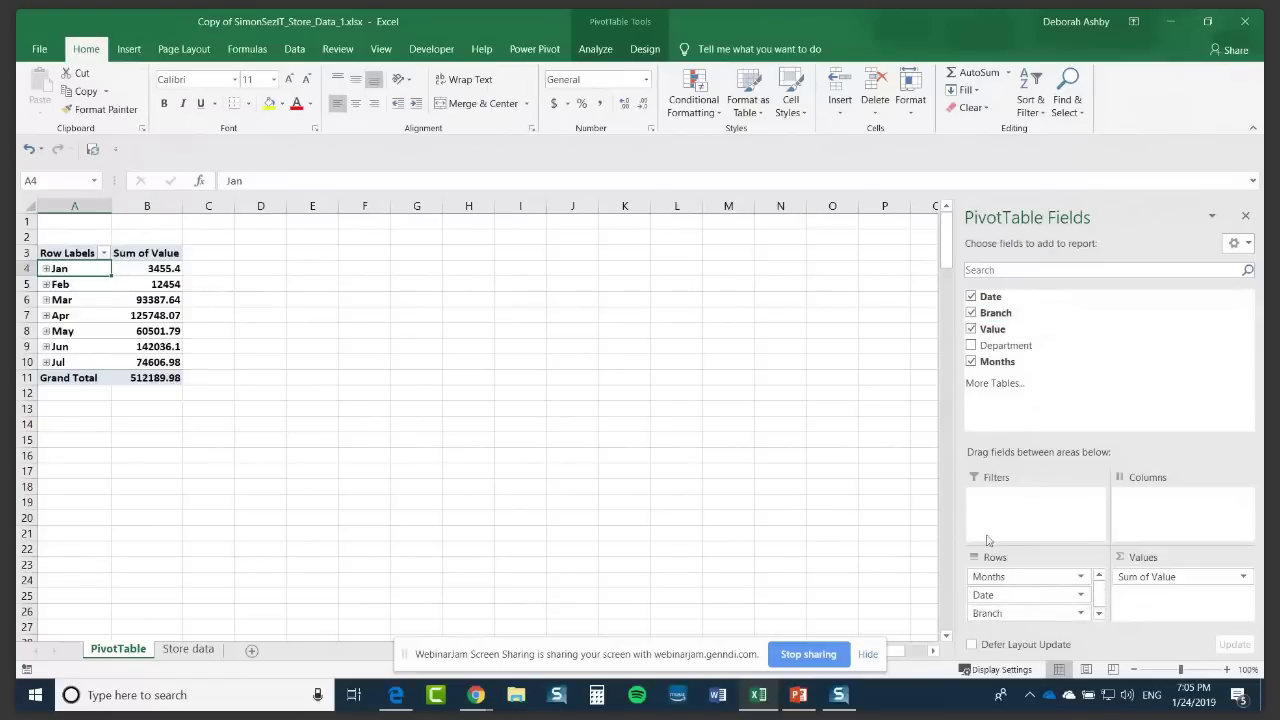
scroll(1099, 605, "down", 1)
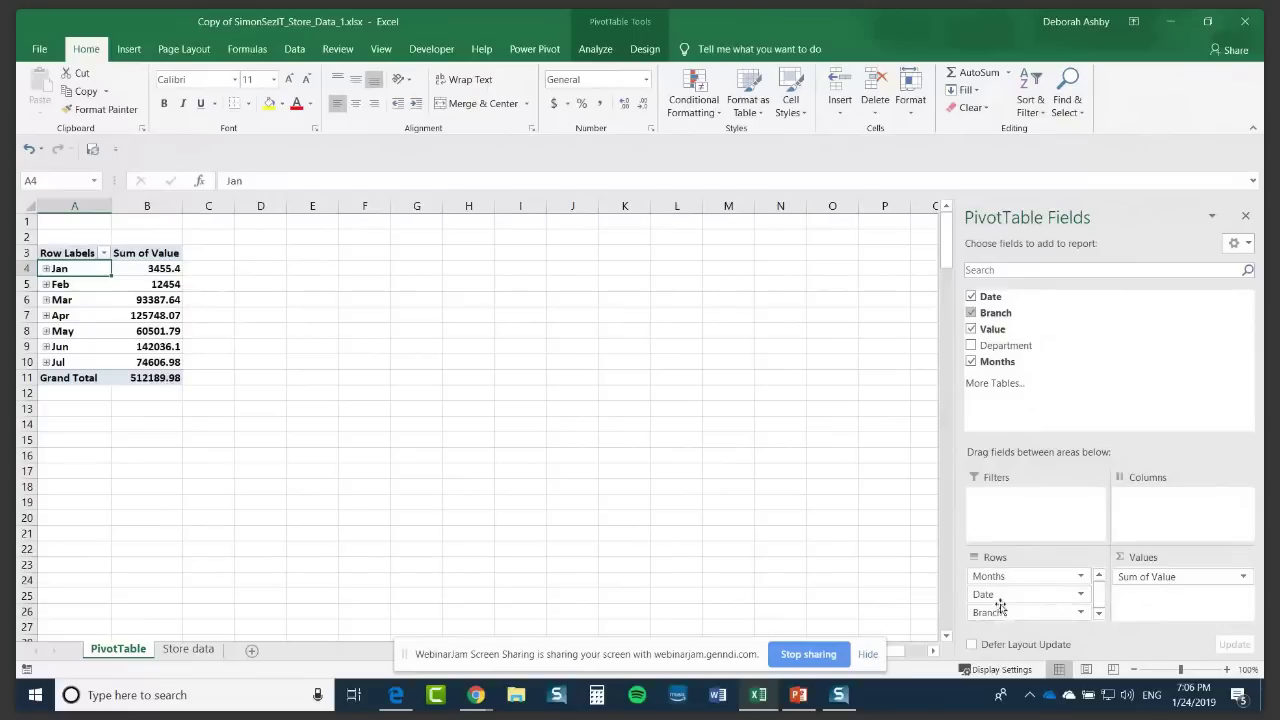
left_click(46, 269)
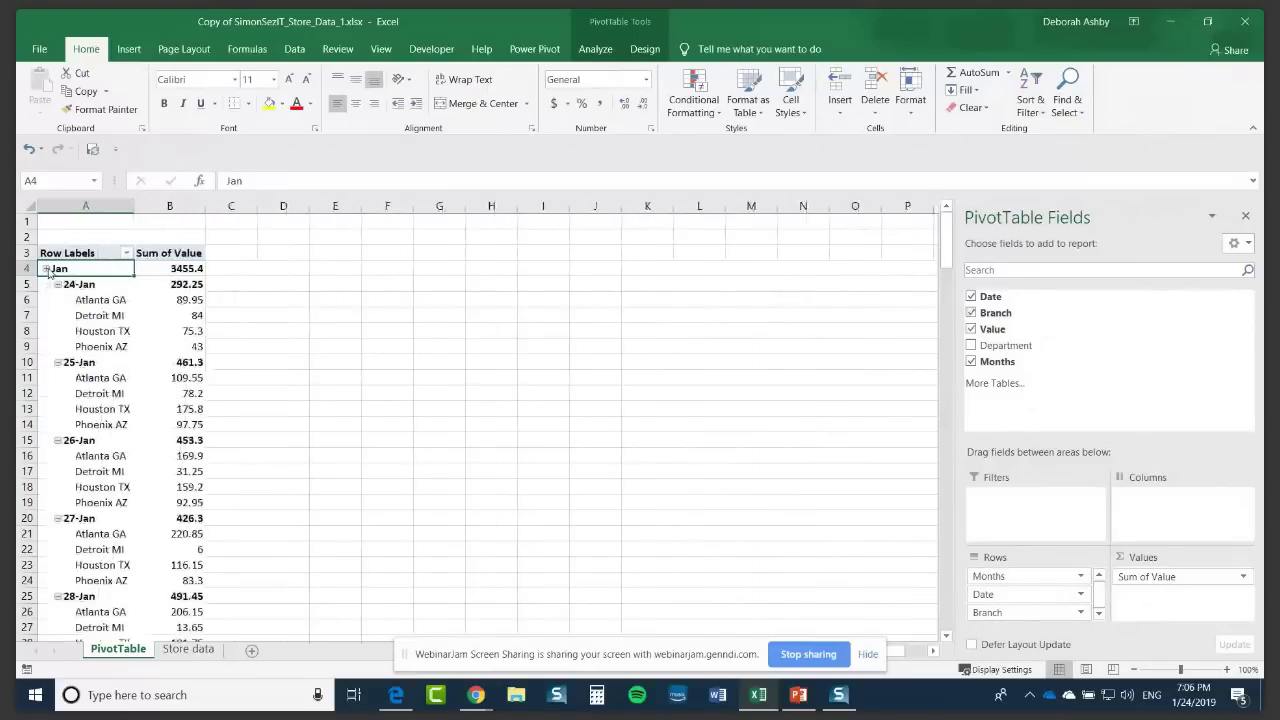
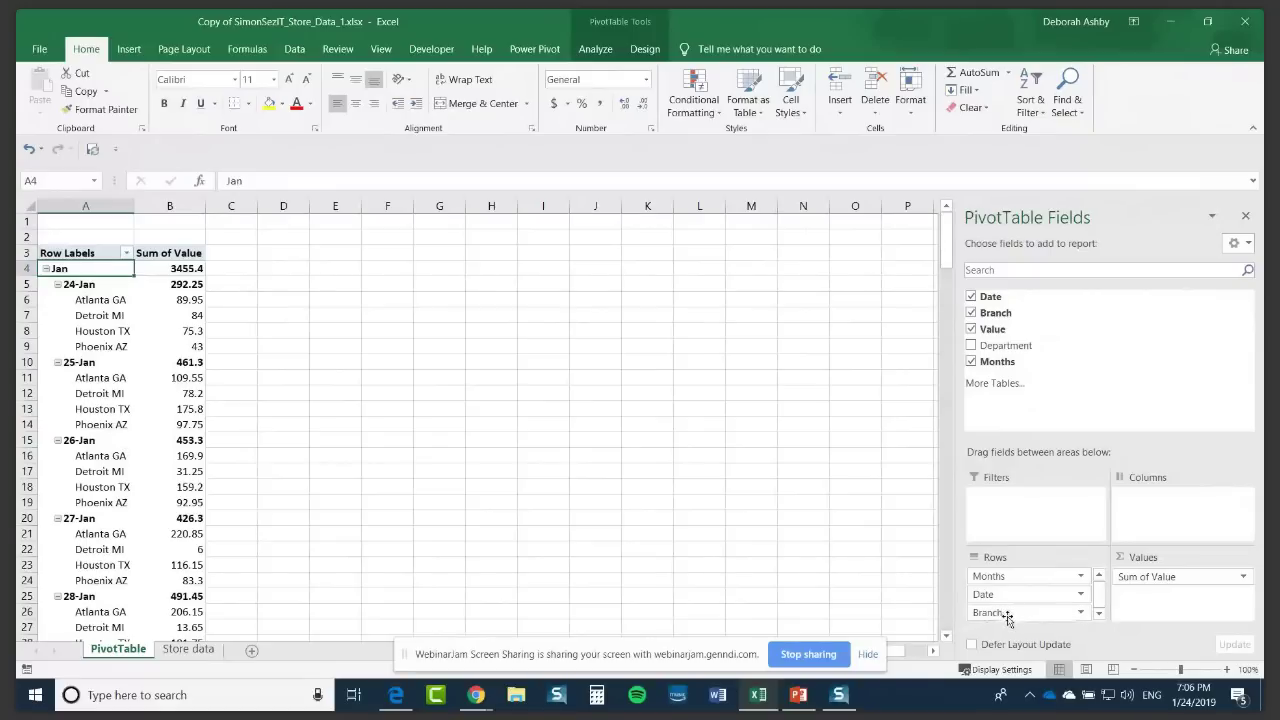
Step: Move Branch to the top of the Rows area, then collapse the Jan dates and Atlanta GA
left_click_drag(1006, 614, 1015, 572)
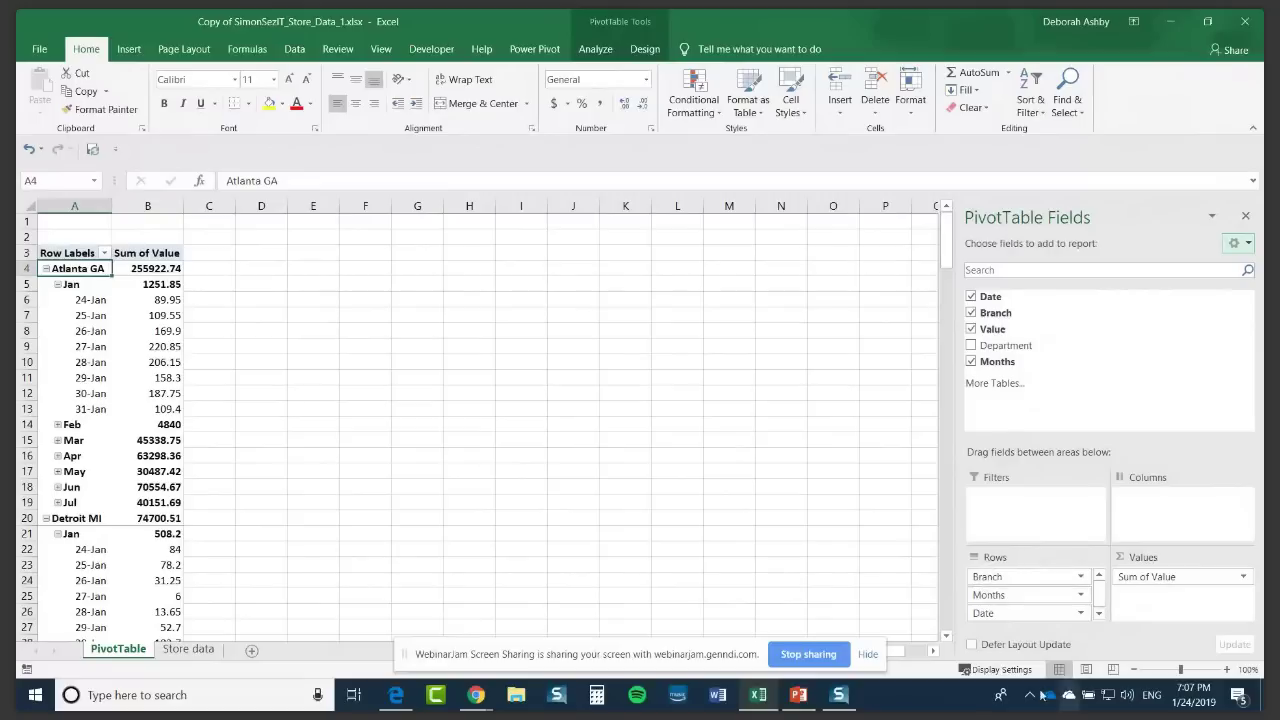
mouse_move(127, 316)
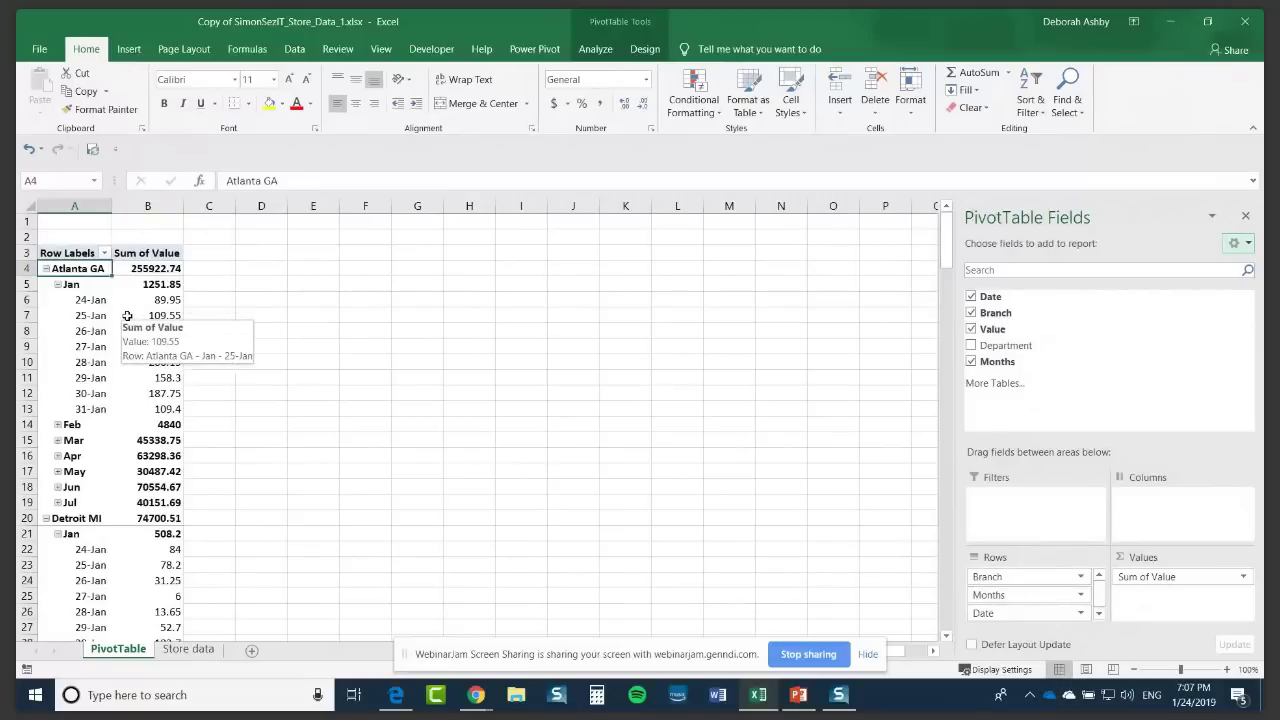
left_click(57, 285)
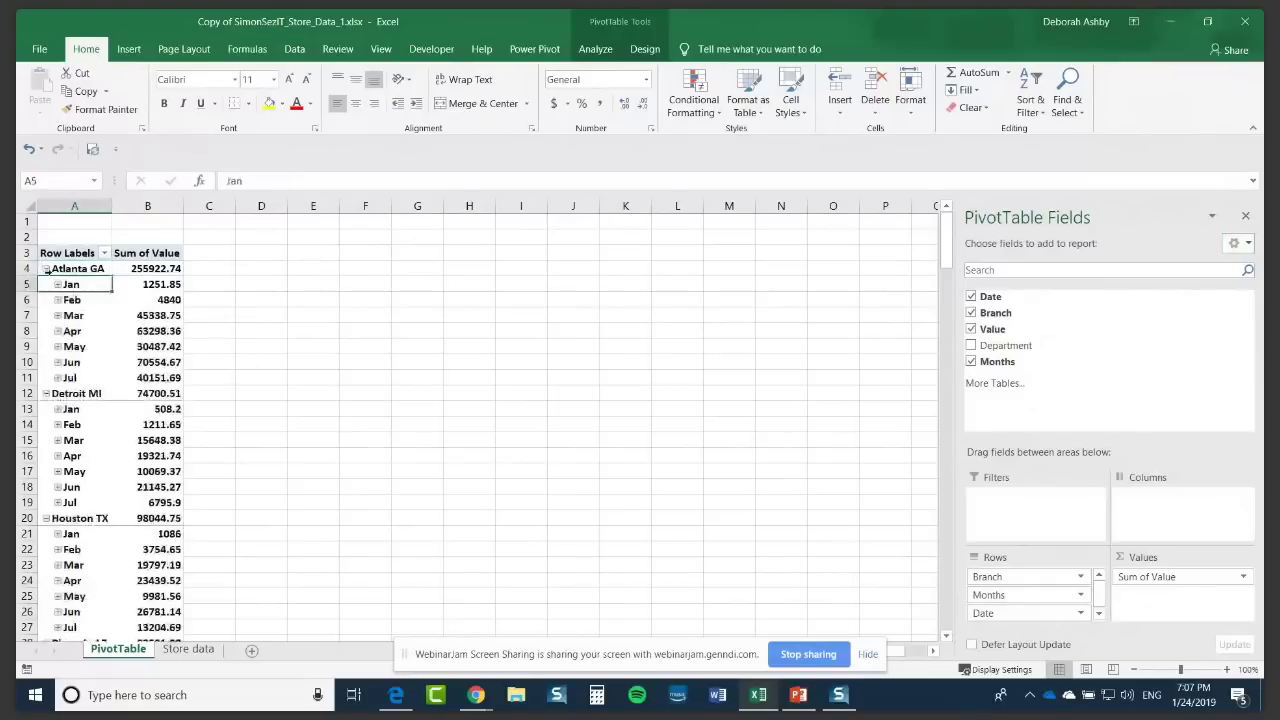
left_click(46, 269)
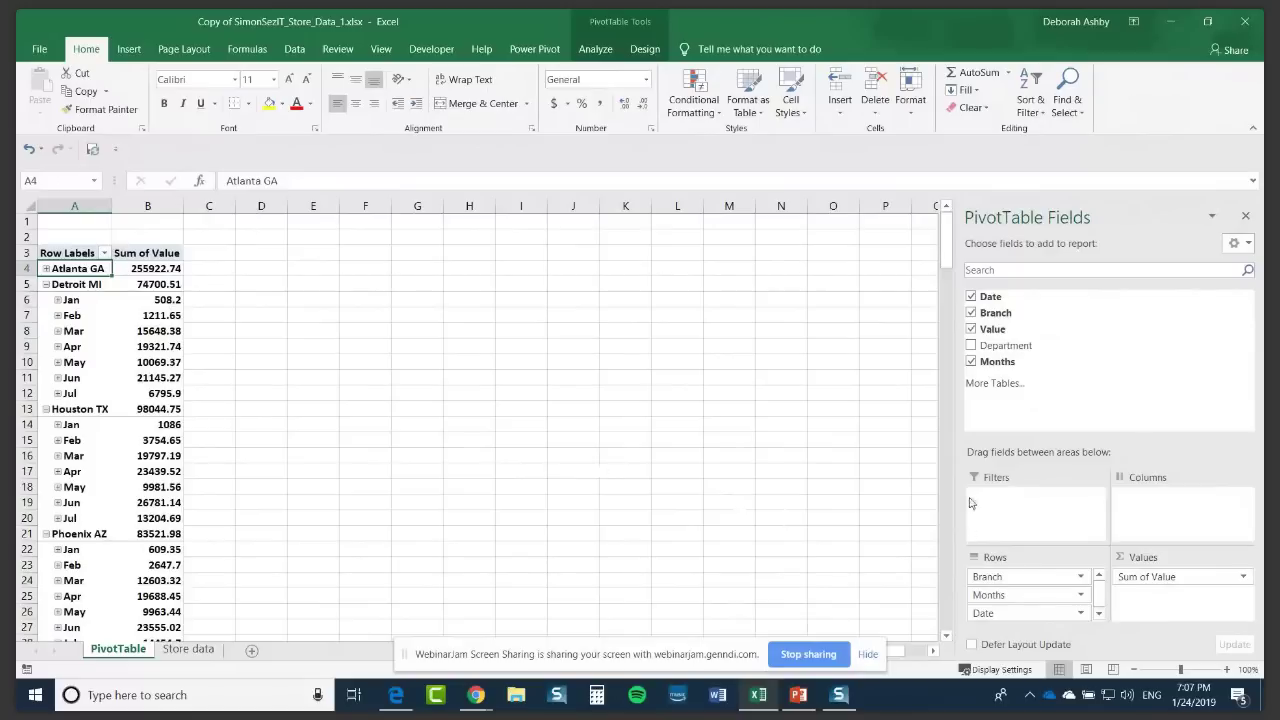
Step: Move Branch from Rows to Columns and add Department to the Filters area
left_click_drag(990, 582, 1166, 516)
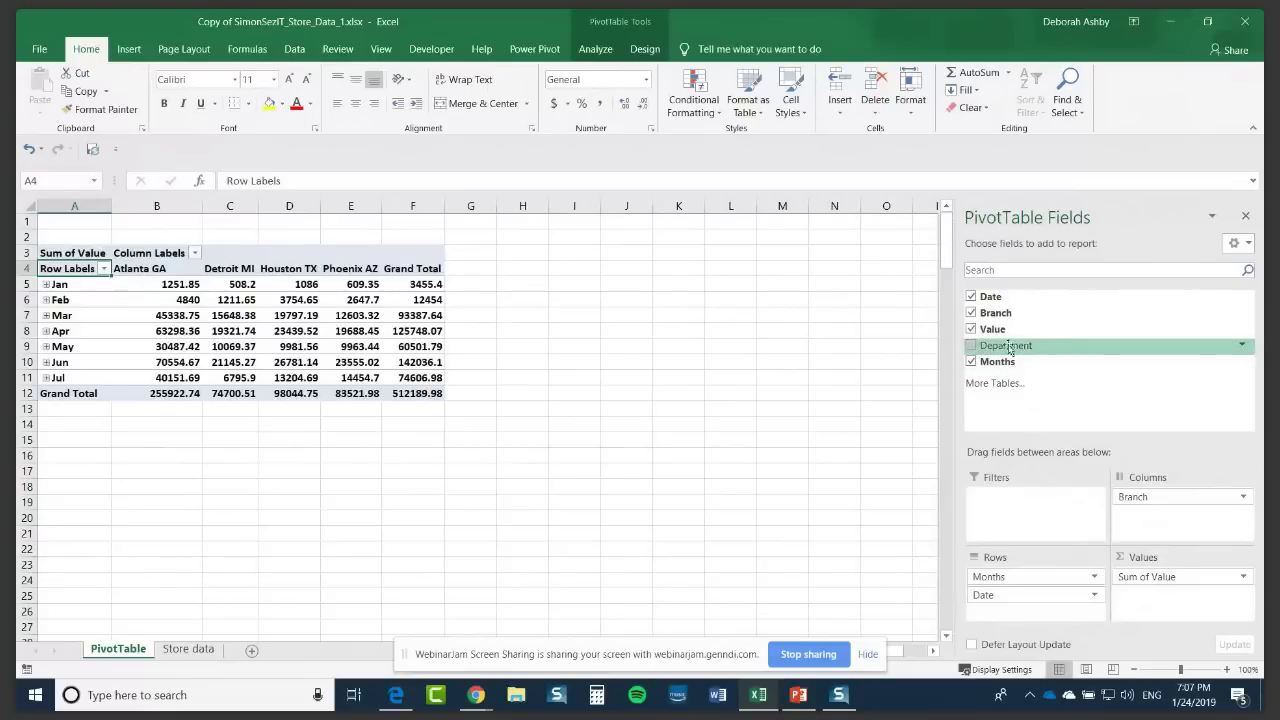
left_click_drag(1009, 348, 1000, 513)
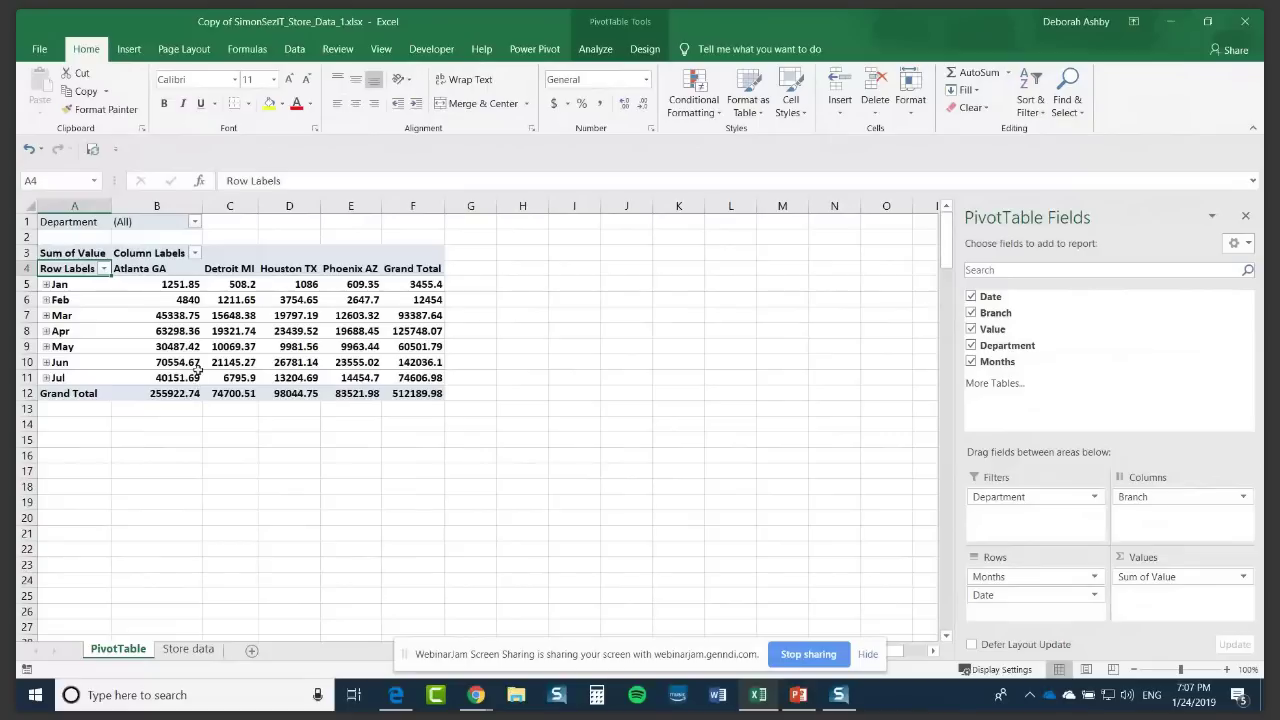
left_click(196, 222)
mouse_move(199, 277)
left_mouse_down()
mouse_move(199, 337)
mouse_move(203, 262)
left_mouse_up()
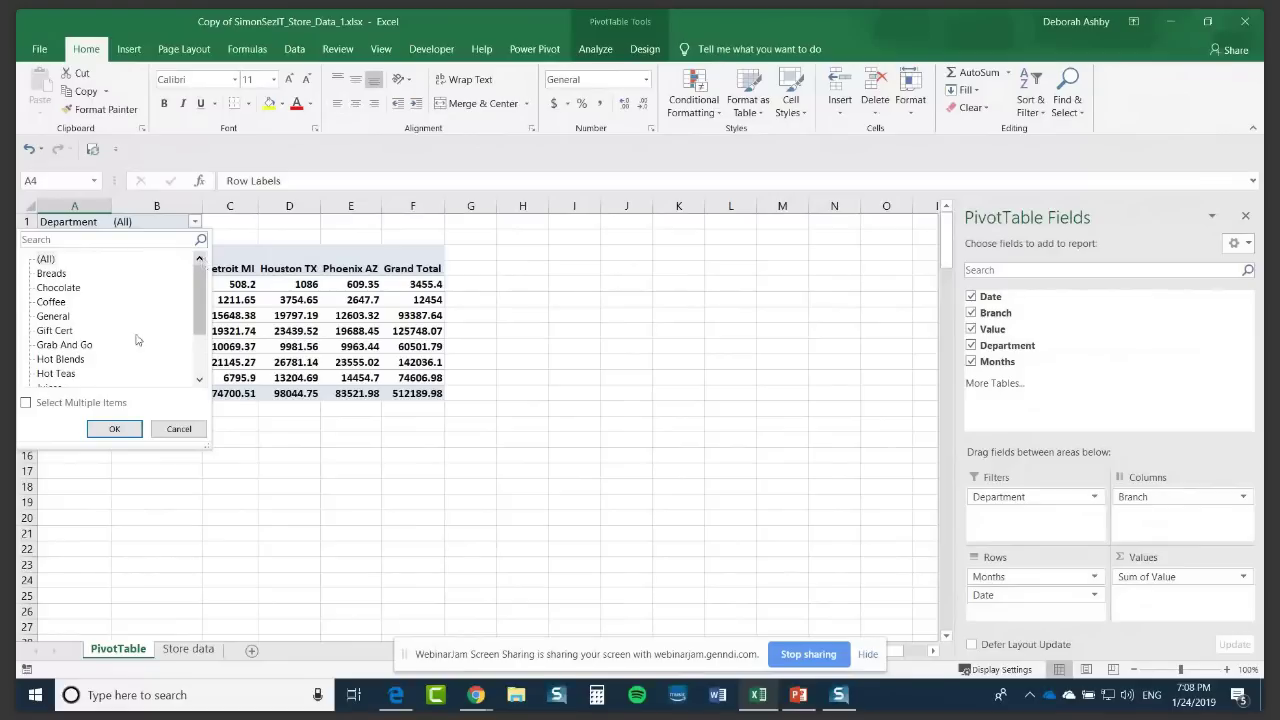
left_click(51, 302)
left_click(27, 403)
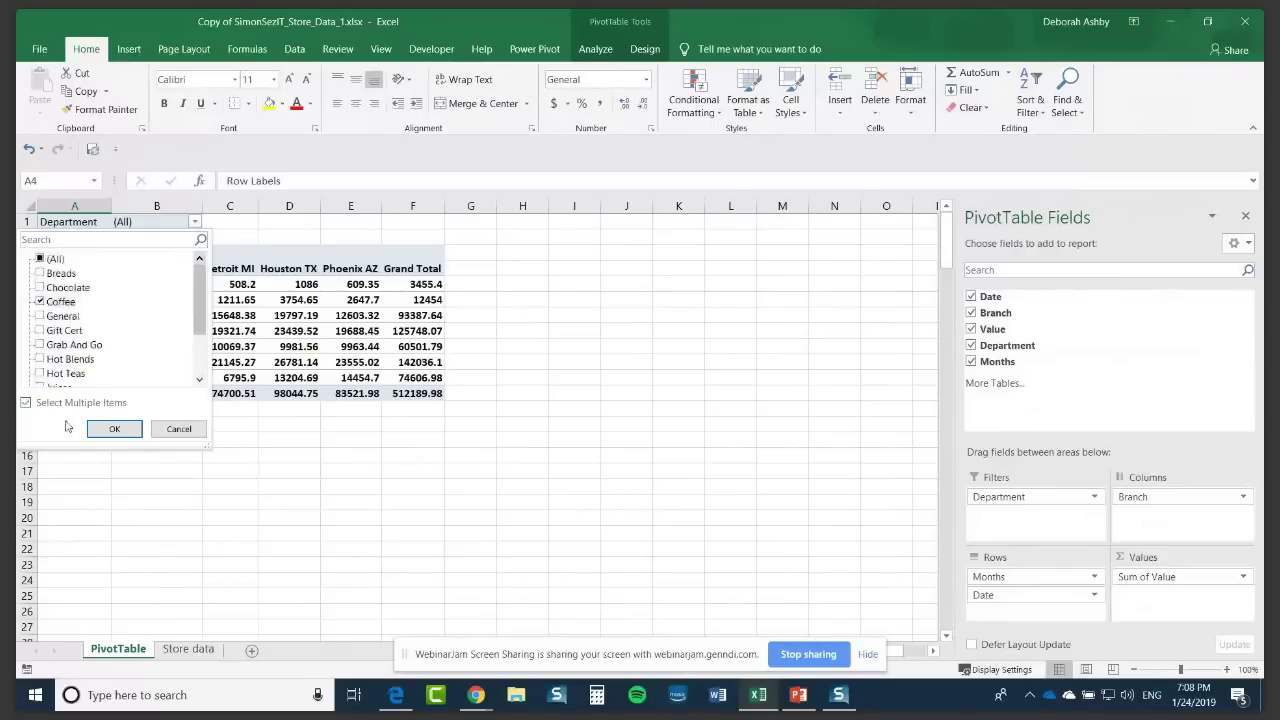
left_click(62, 374)
left_click(115, 429)
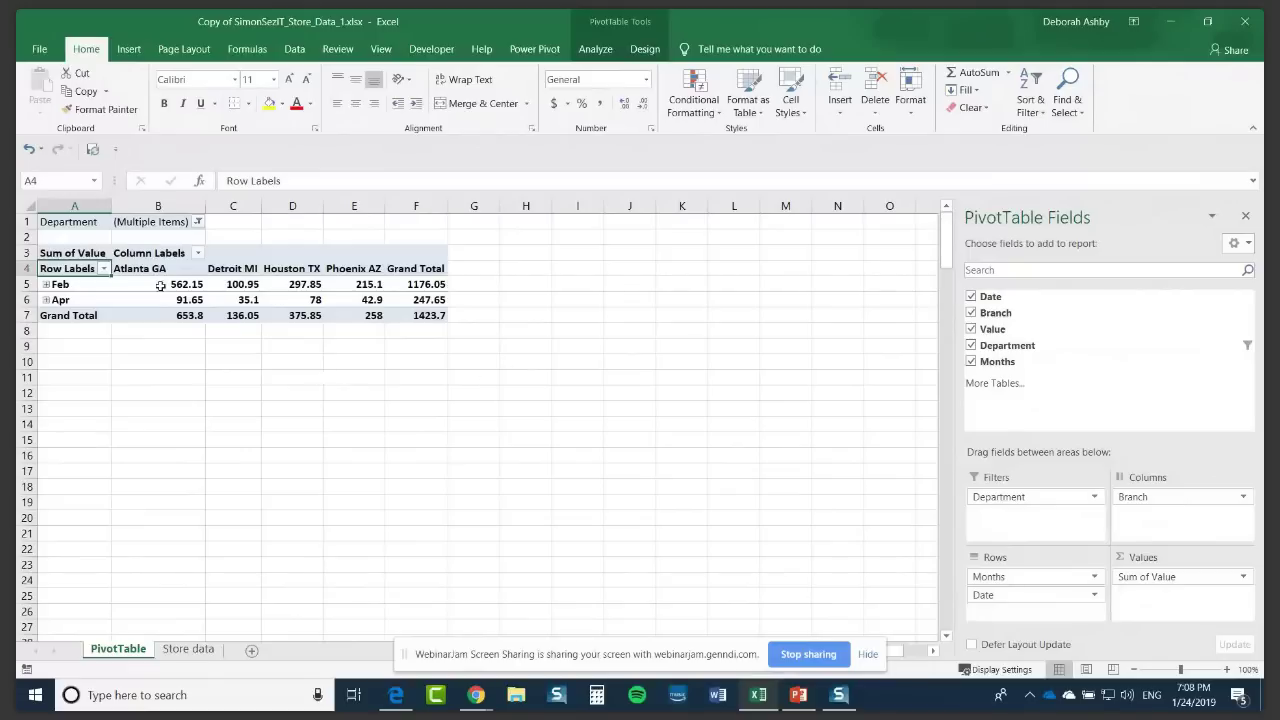
left_click(198, 222)
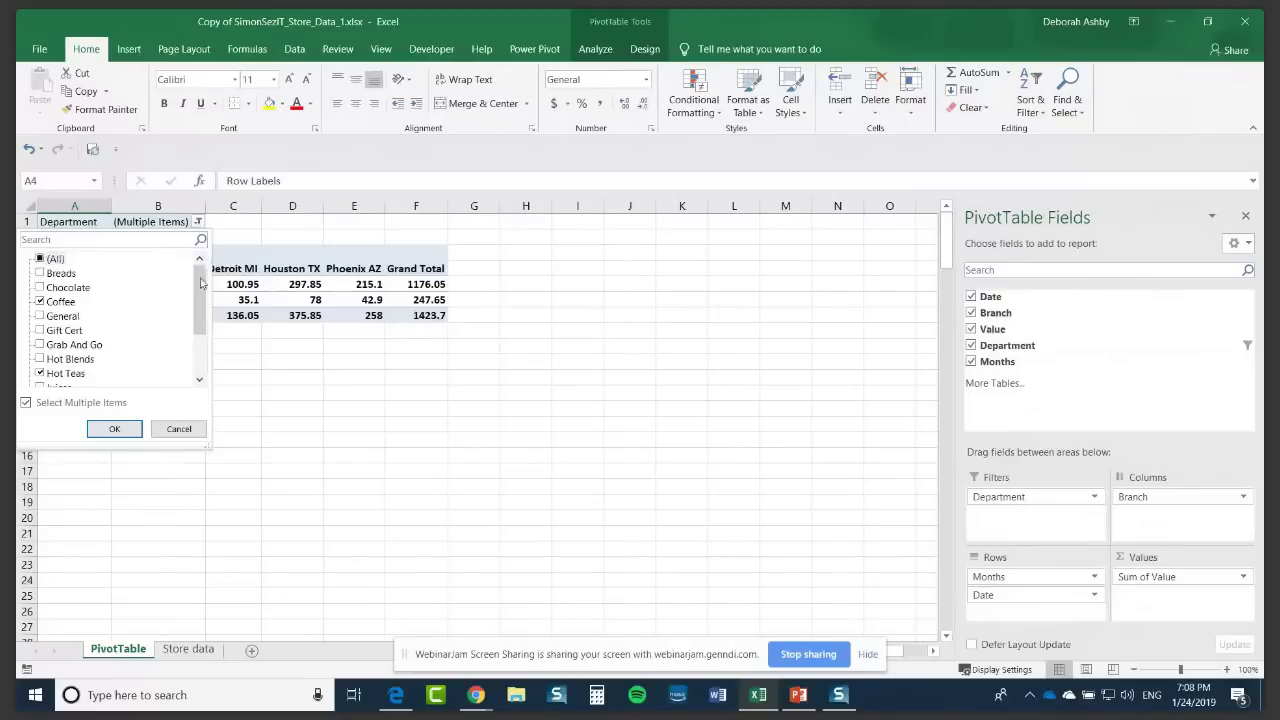
left_click(40, 259)
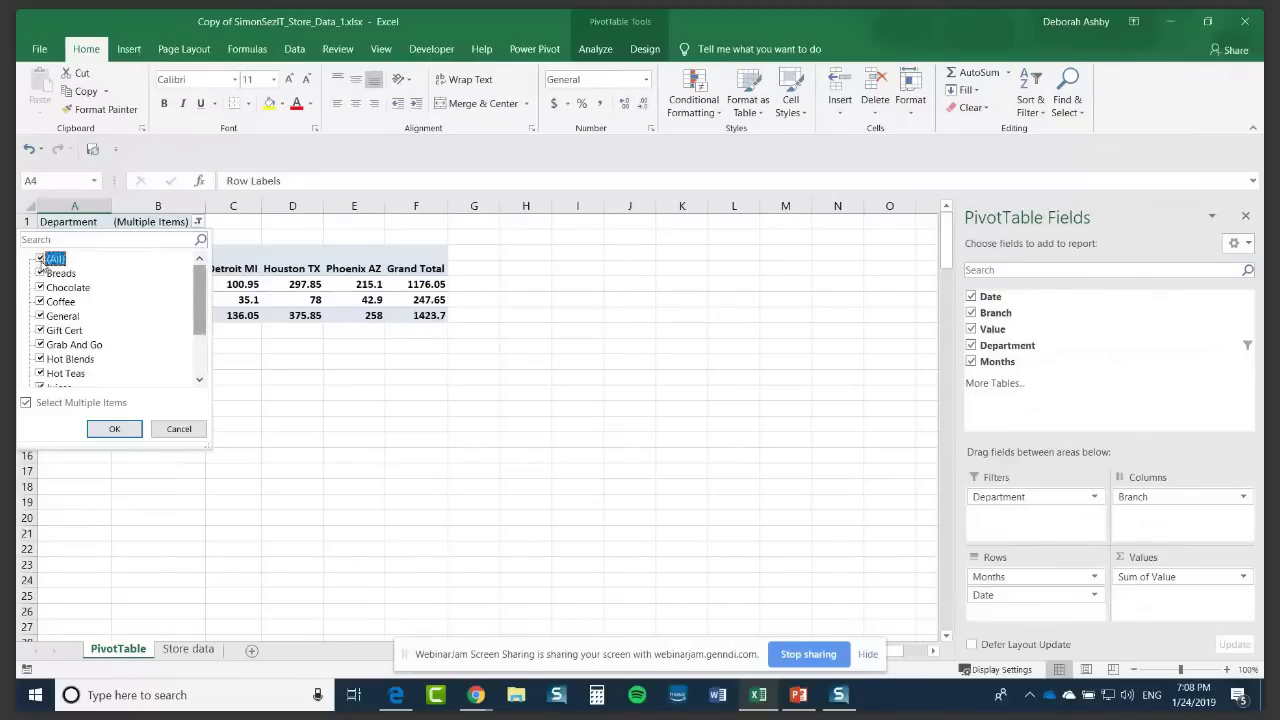
left_click(114, 429)
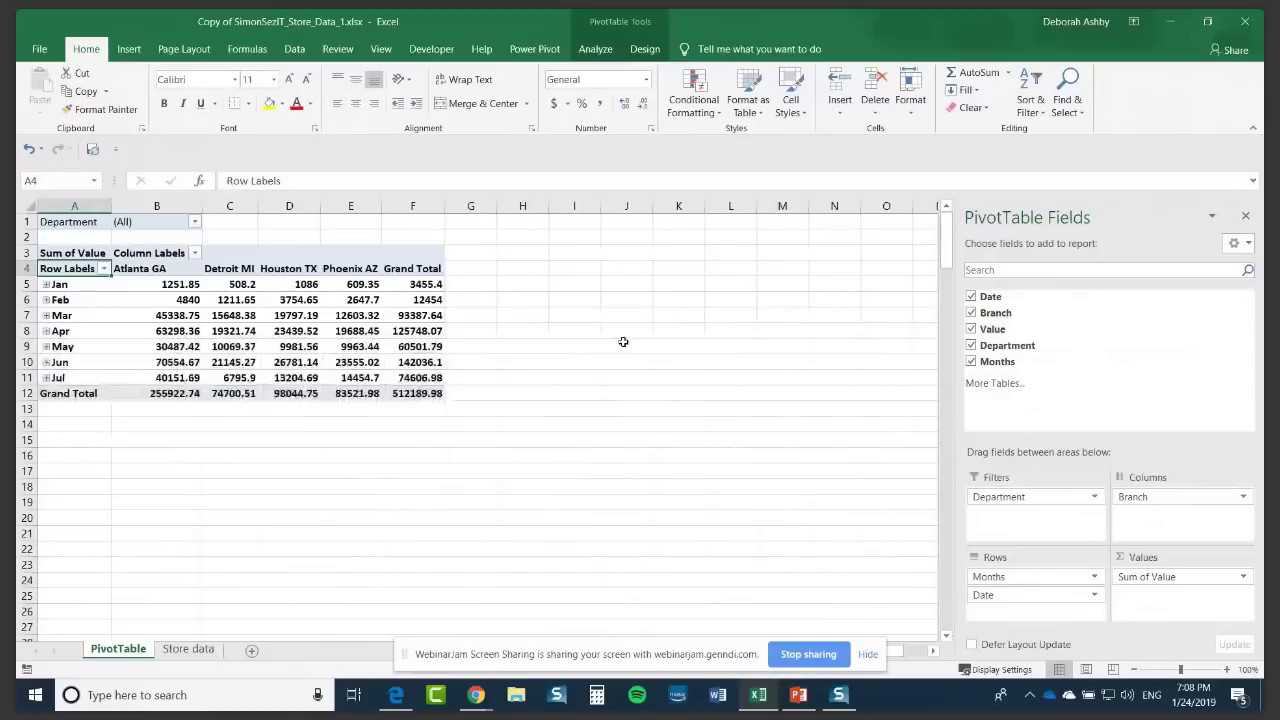
left_click_drag(1130, 497, 1168, 516)
left_click_drag(995, 497, 1056, 603)
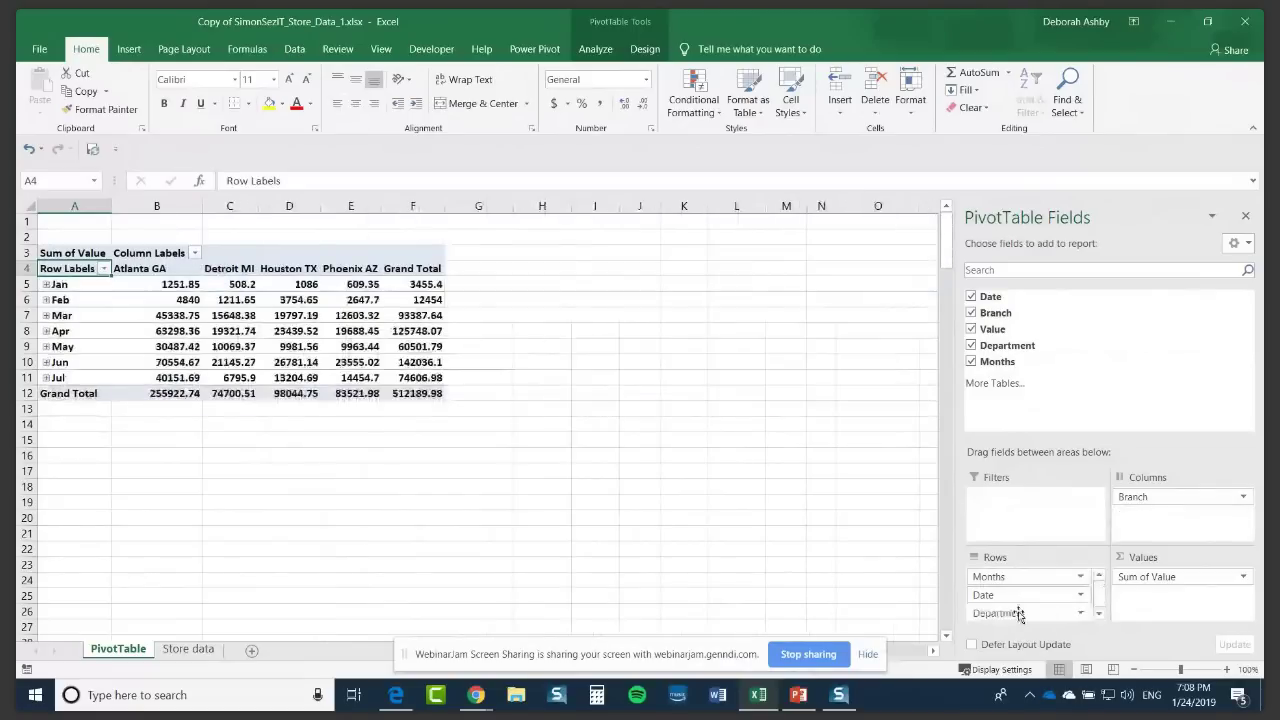
left_click(46, 284)
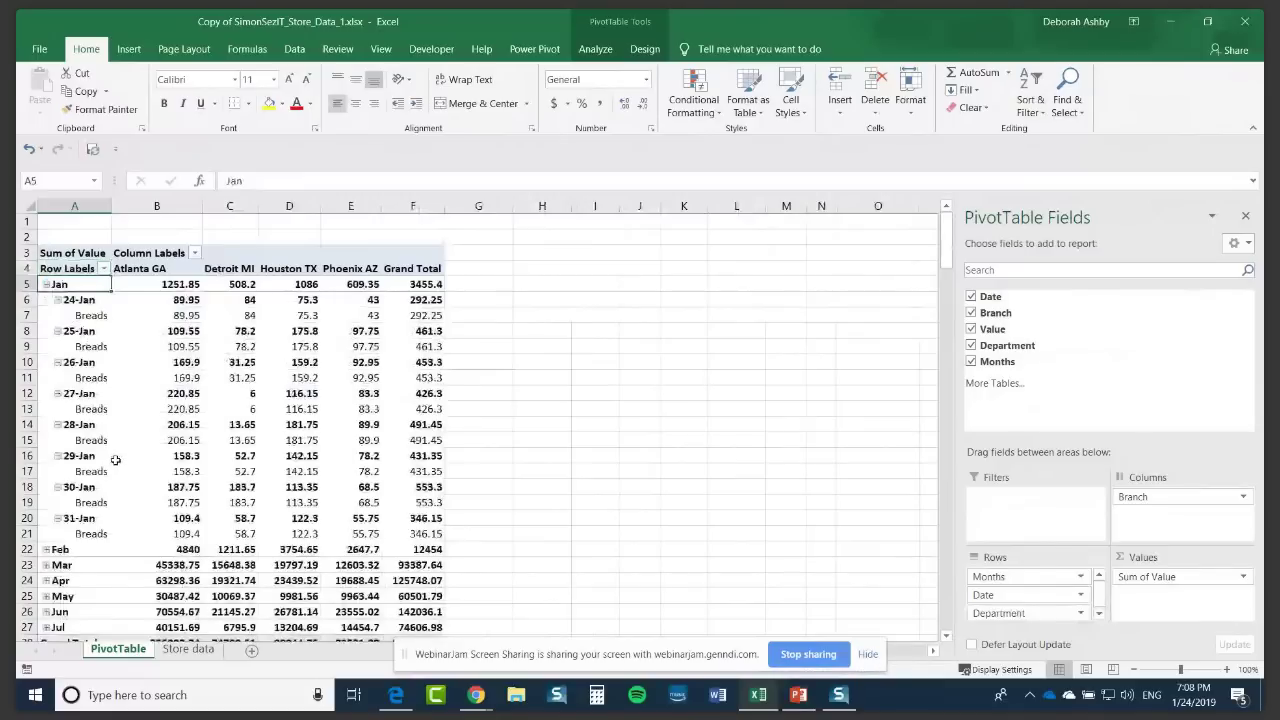
key("ctrl+z")
left_click_drag(1027, 613, 1038, 500)
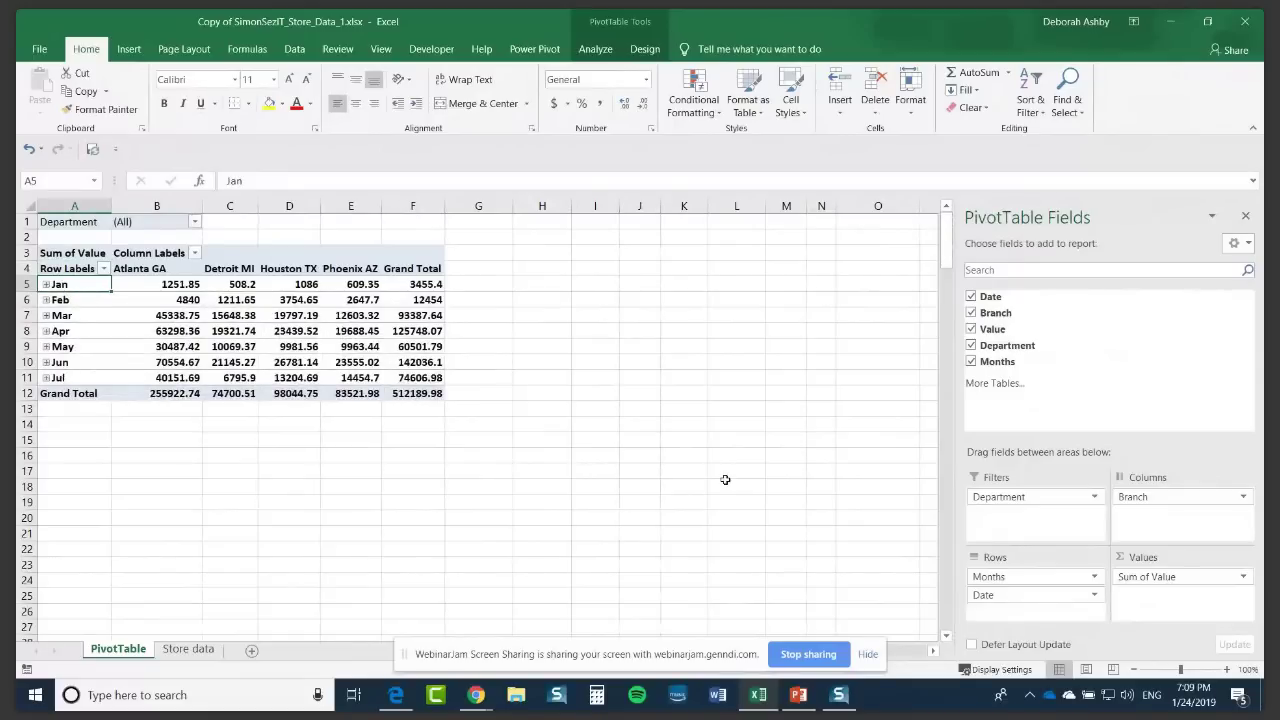
left_click(46, 285)
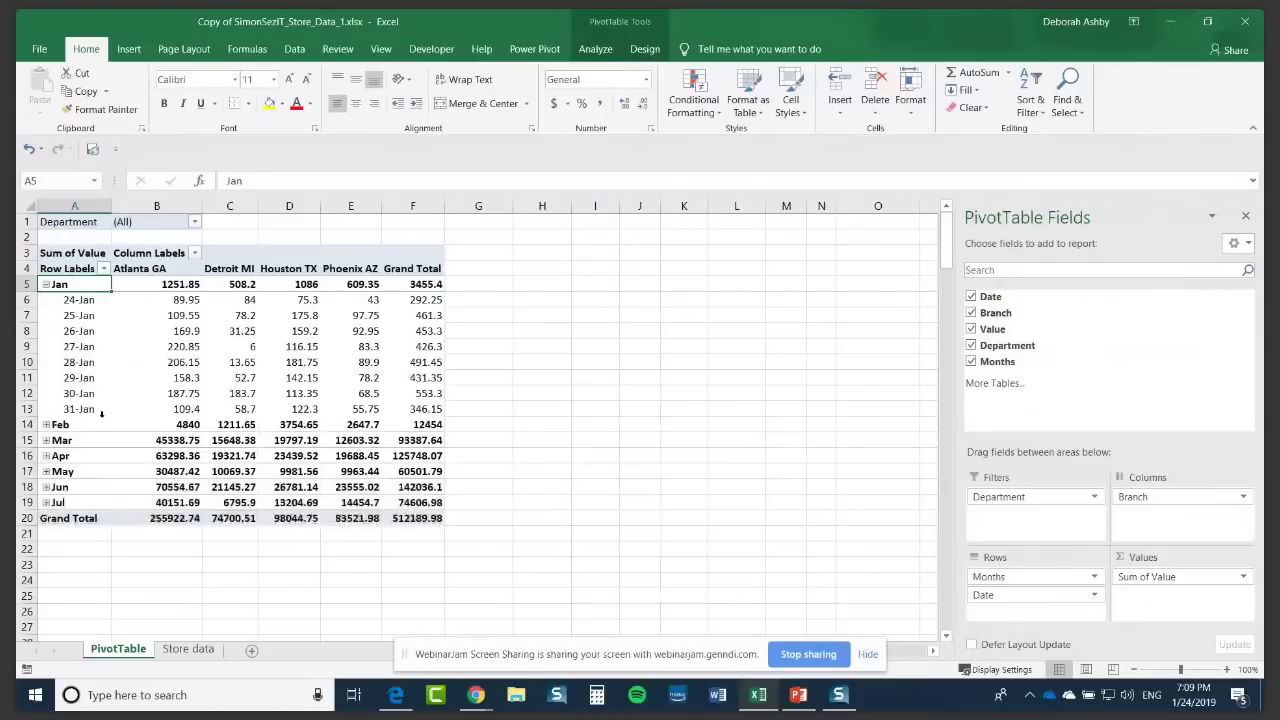
left_click(45, 284)
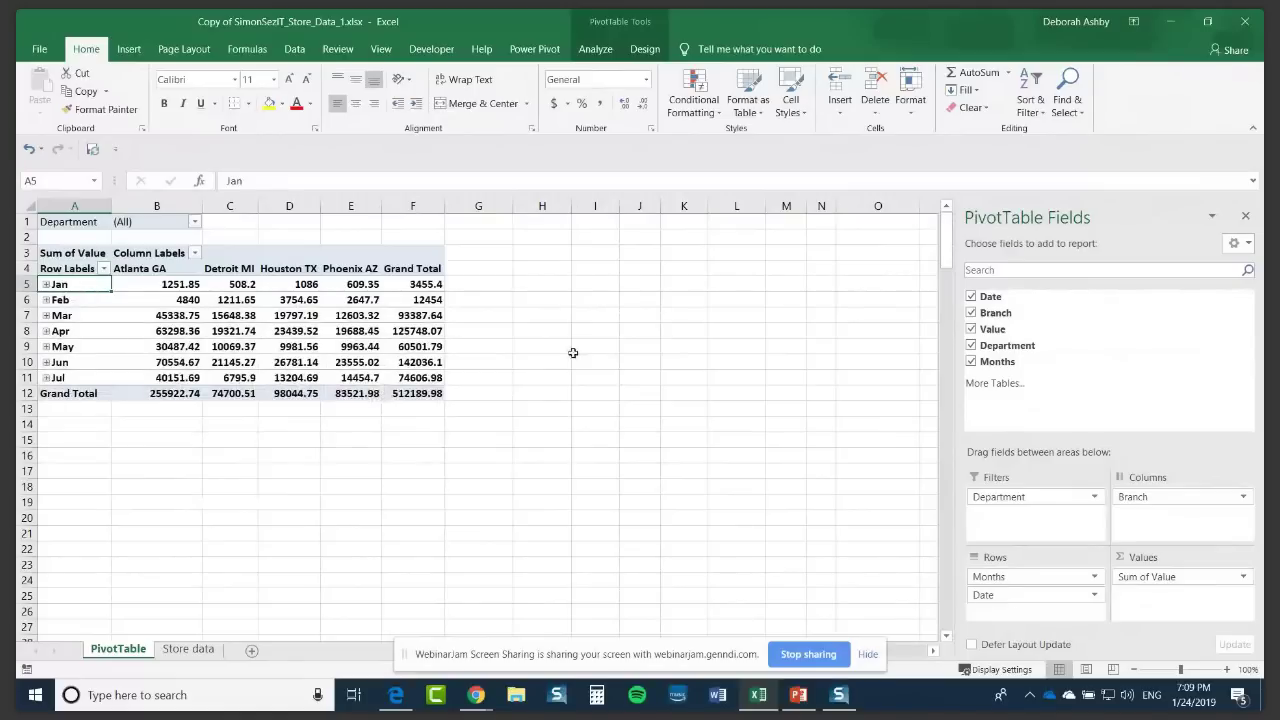
Step: Remove the Date field from the pivot rows so only months Jan to Jul remain
left_click_drag(1025, 597, 772, 571)
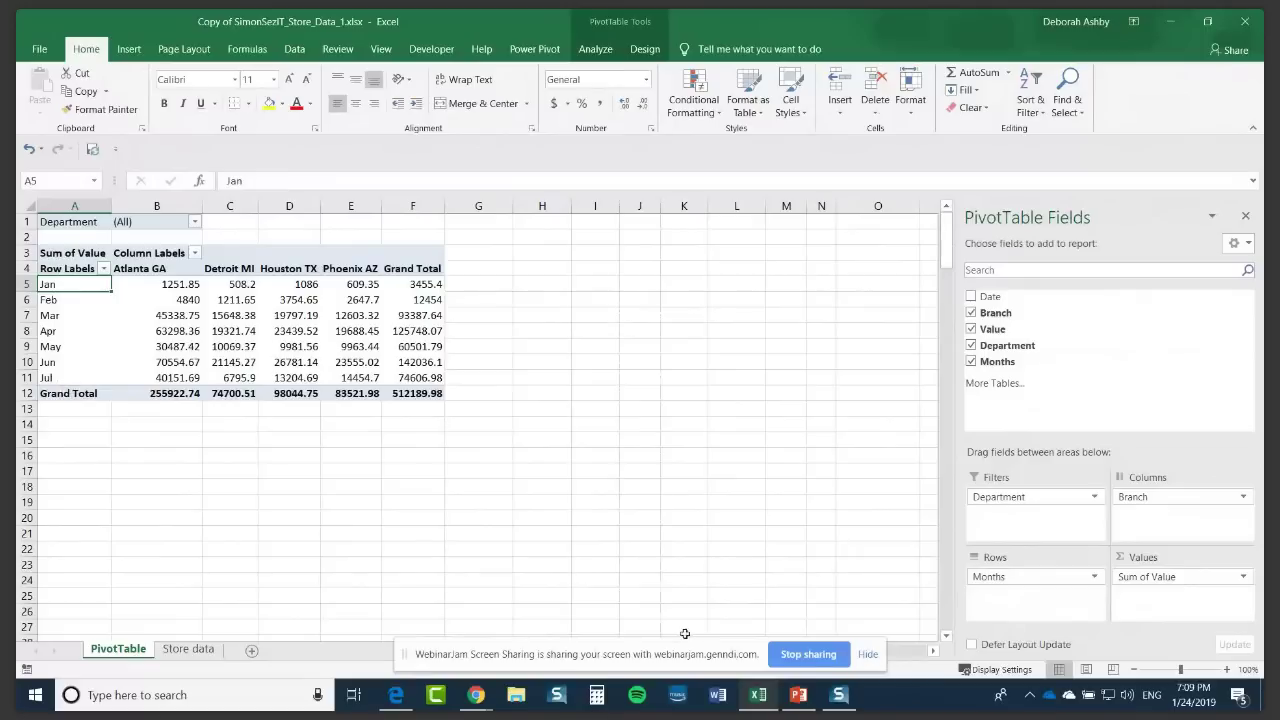
left_click(178, 336)
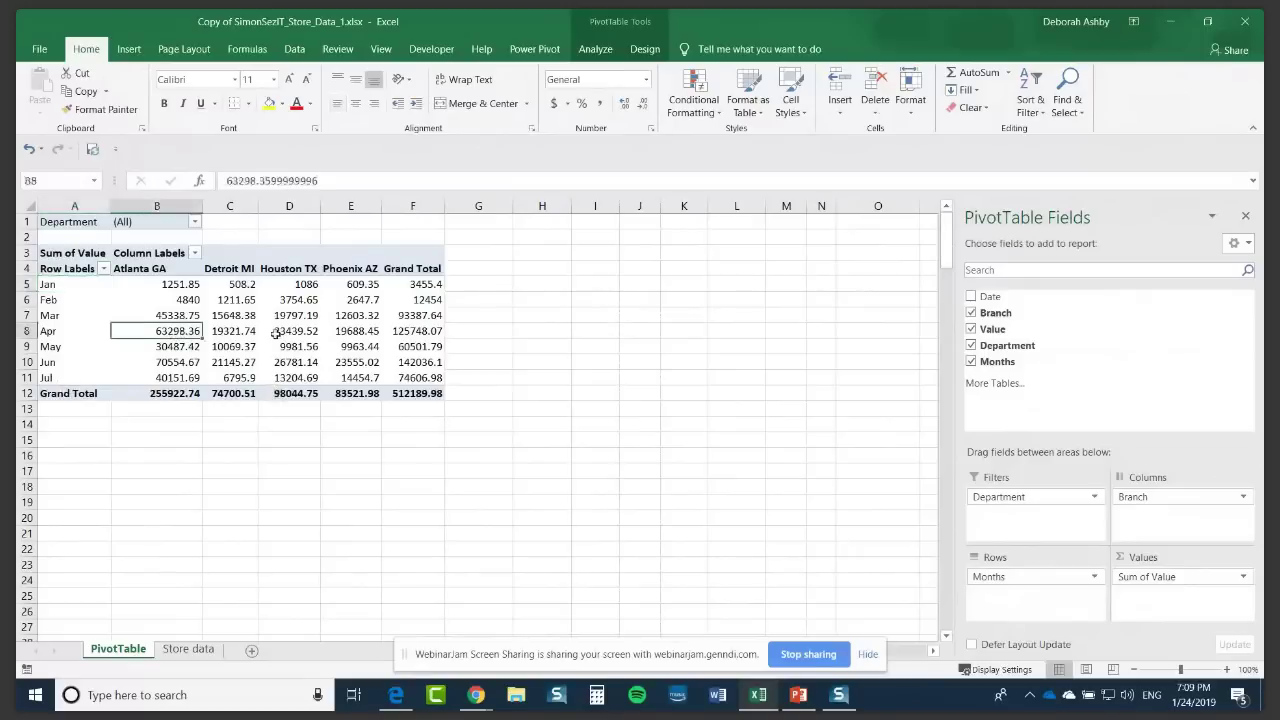
mouse_move(275, 333)
left_click(229, 318)
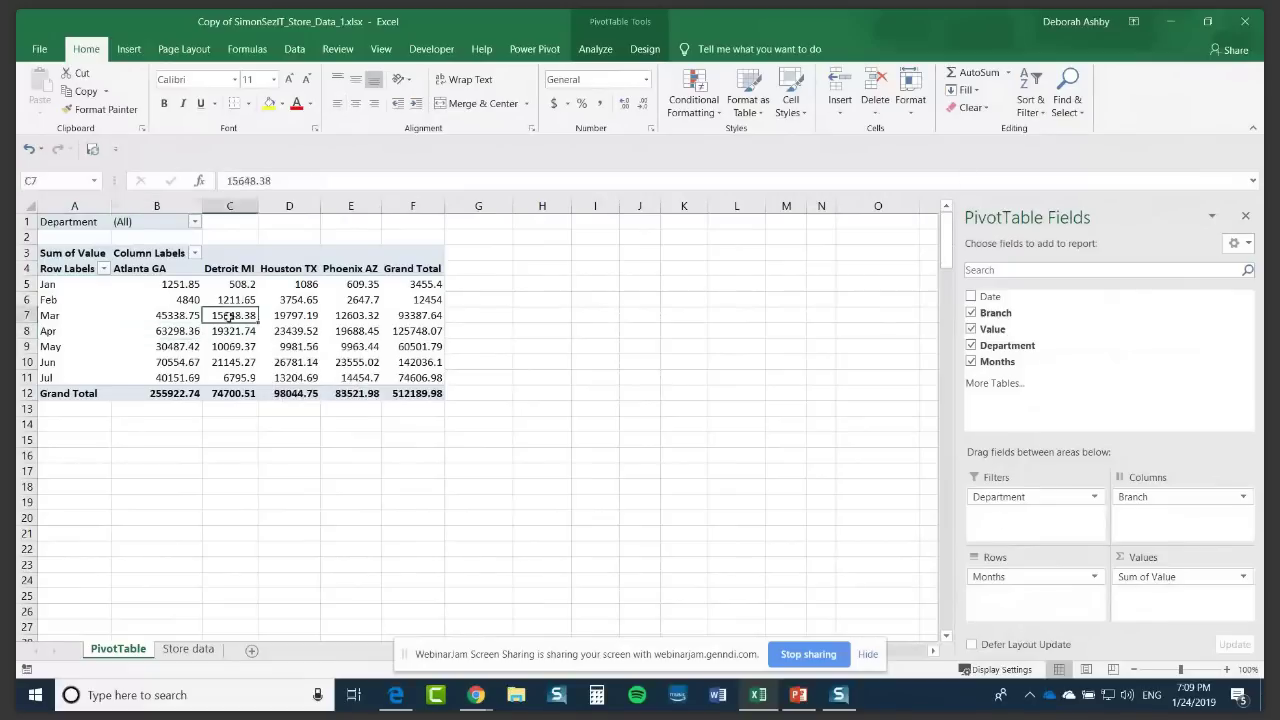
mouse_move(229, 318)
mouse_move(185, 338)
Step: Apply a new PivotTable style, toggling Banded Rows and Banded Columns on and back off
left_click(592, 55)
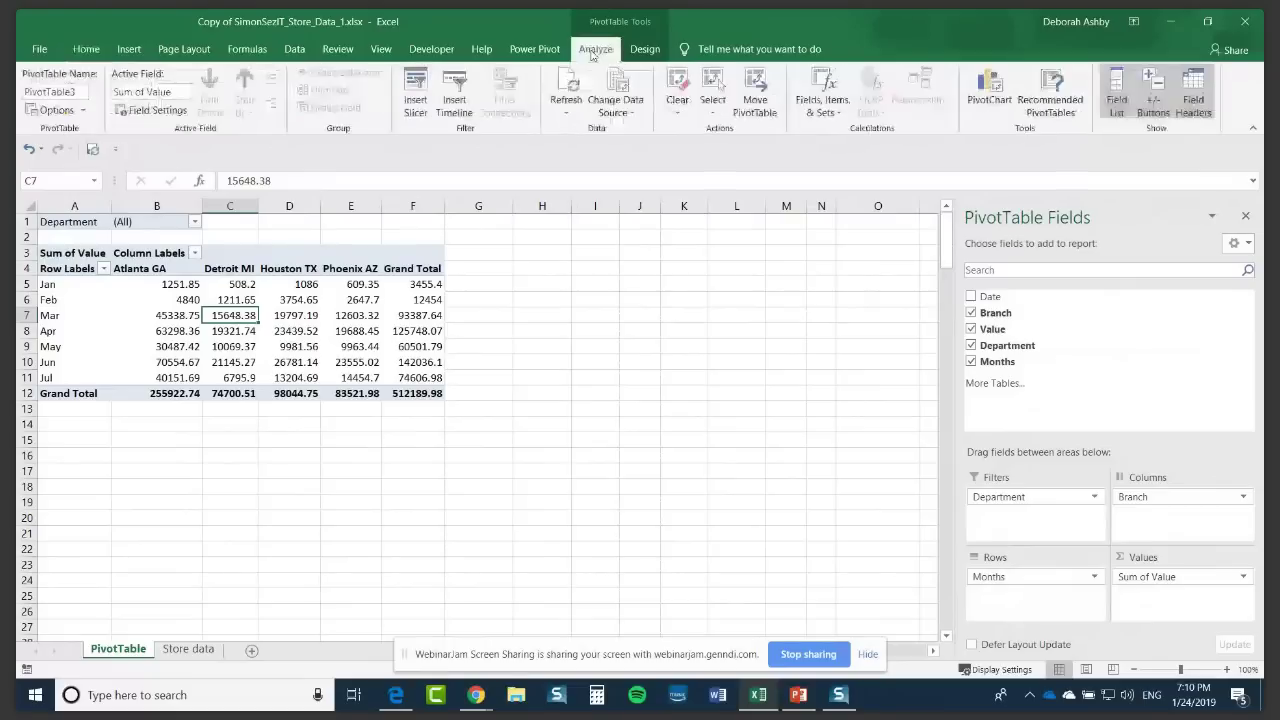
left_click(650, 52)
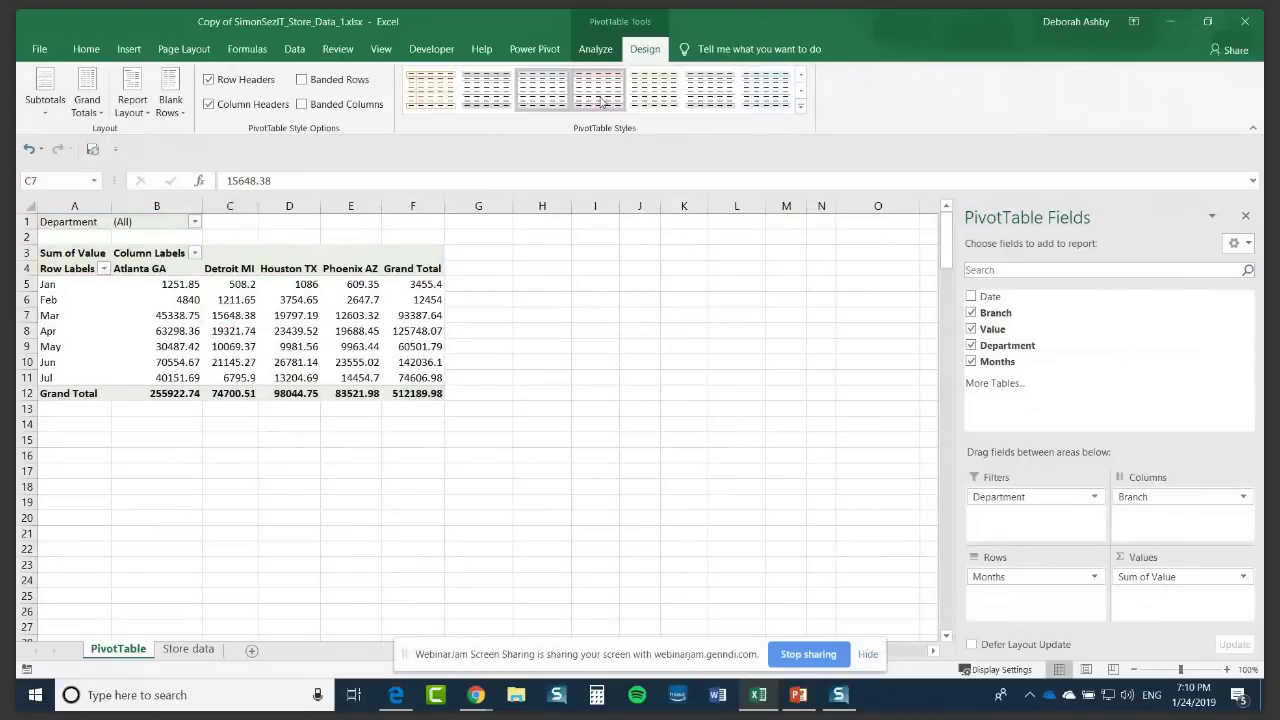
left_click(717, 100)
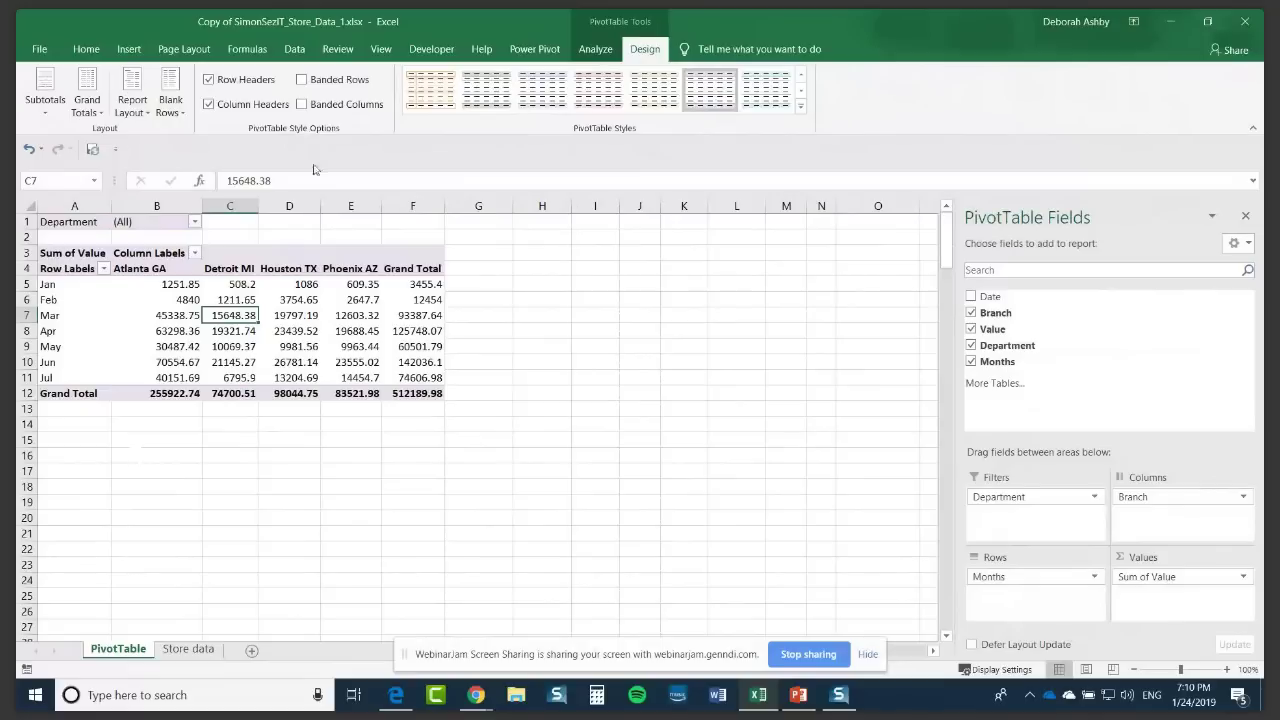
left_click(302, 80)
left_click(302, 80)
left_click(301, 104)
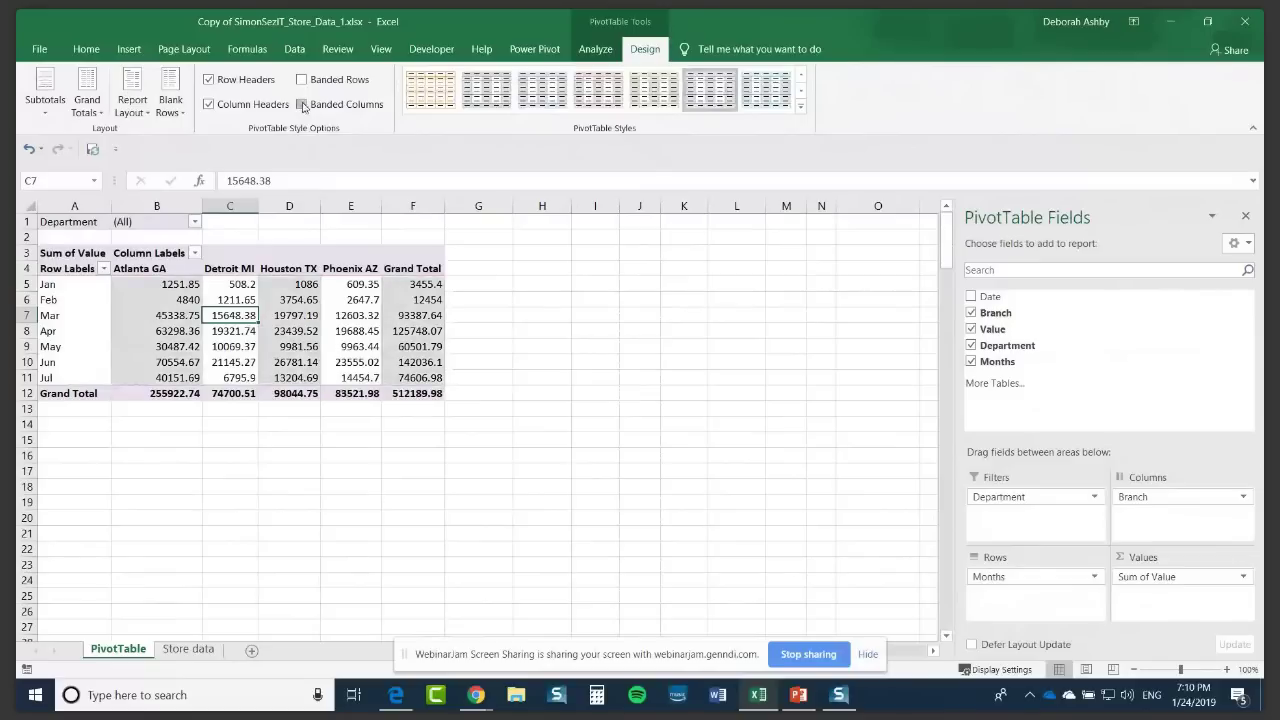
left_click(302, 104)
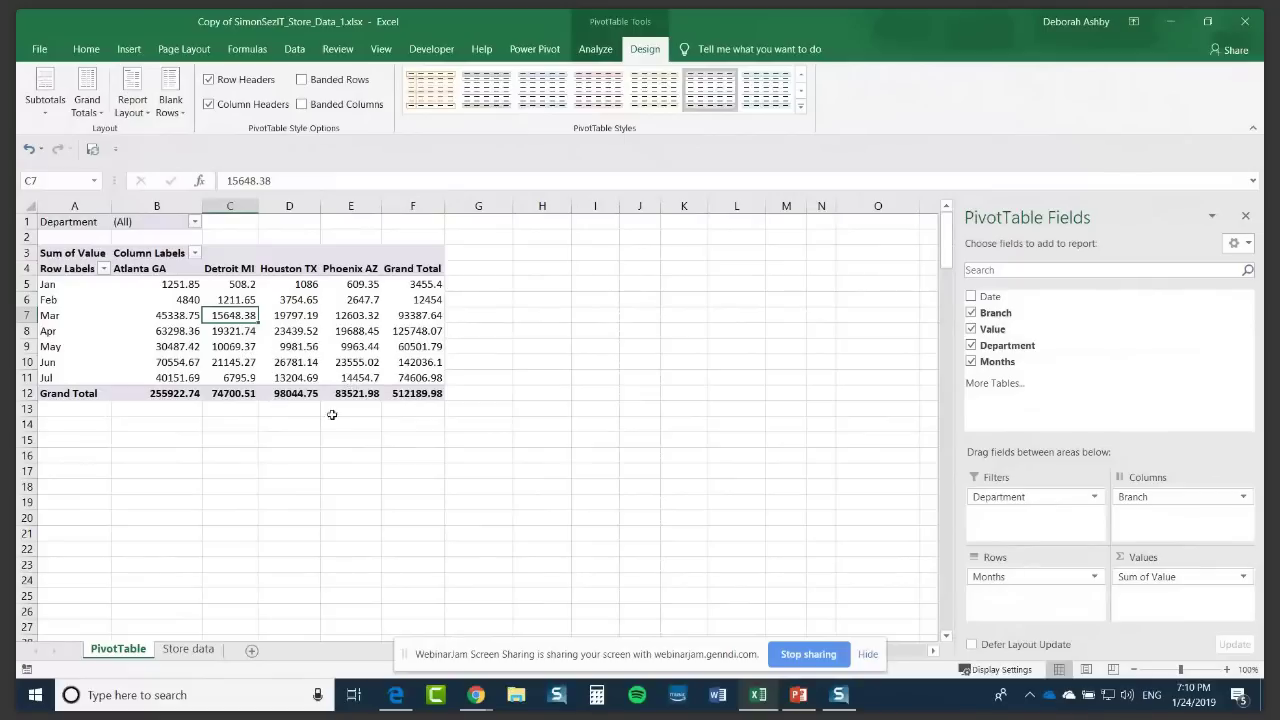
Step: Turn grand totals back on for rows and columns, leaving Subtotals unchanged
left_click(95, 110)
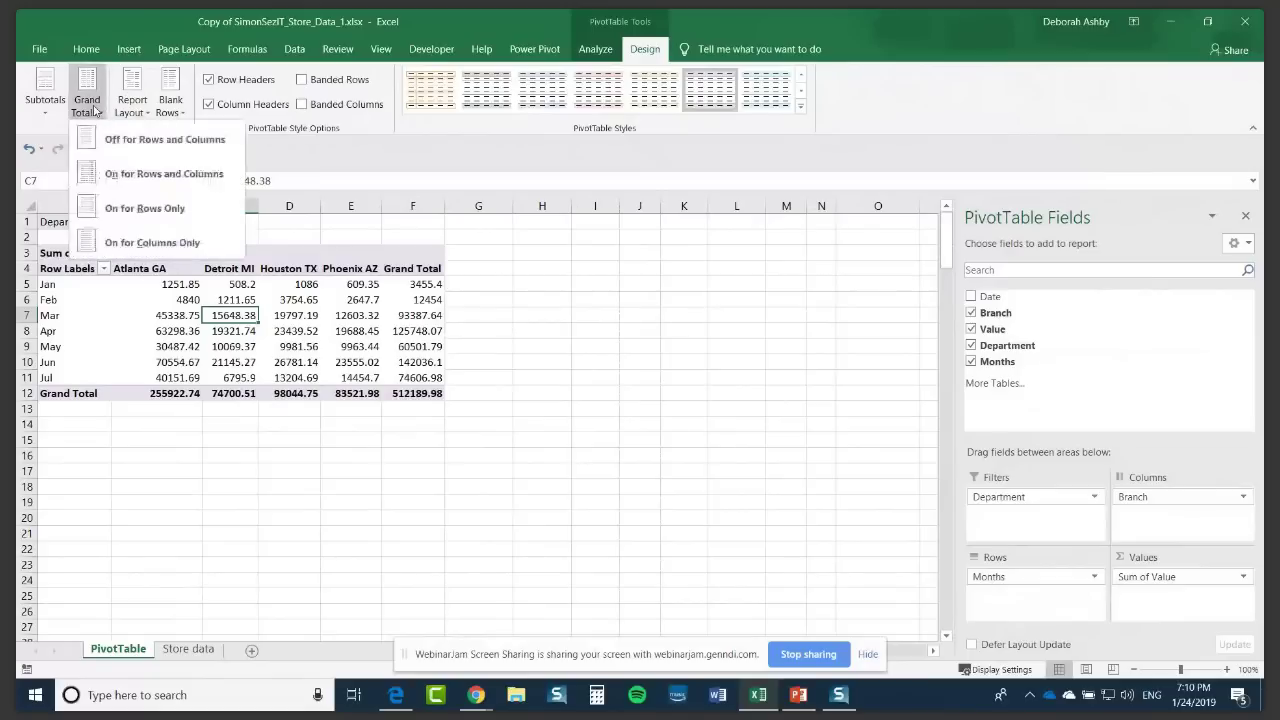
left_click(160, 140)
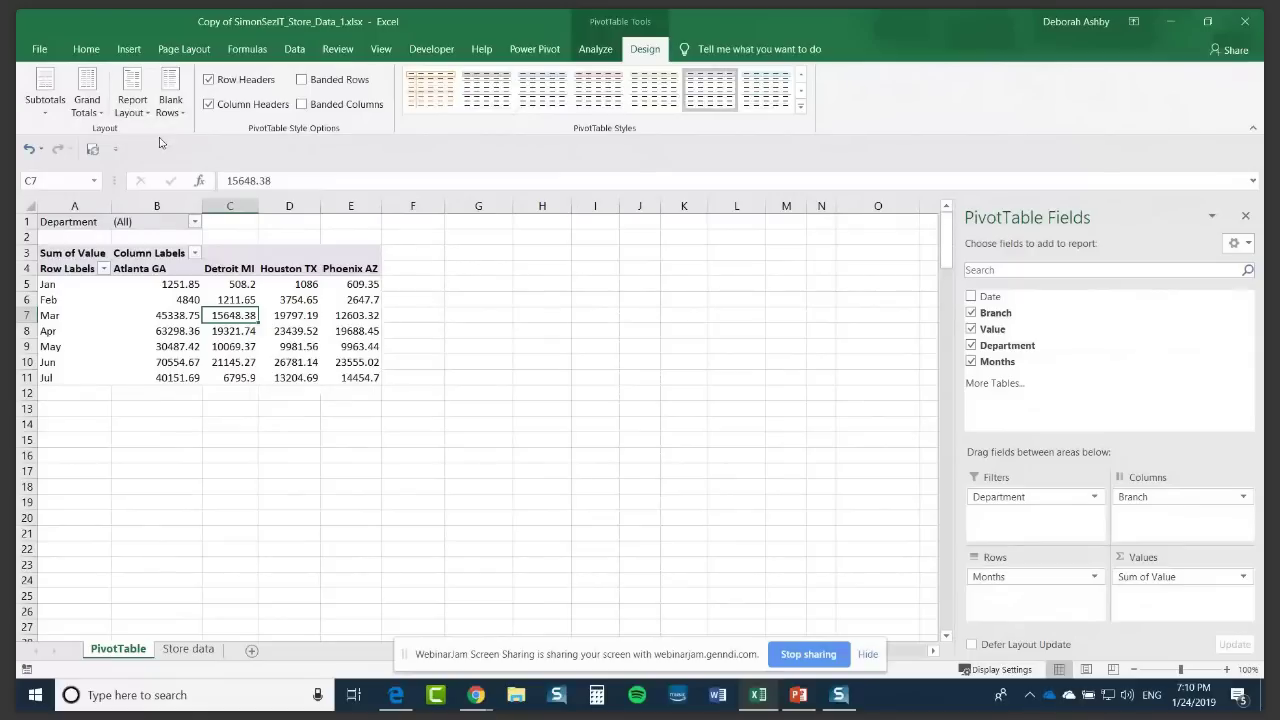
left_click(97, 113)
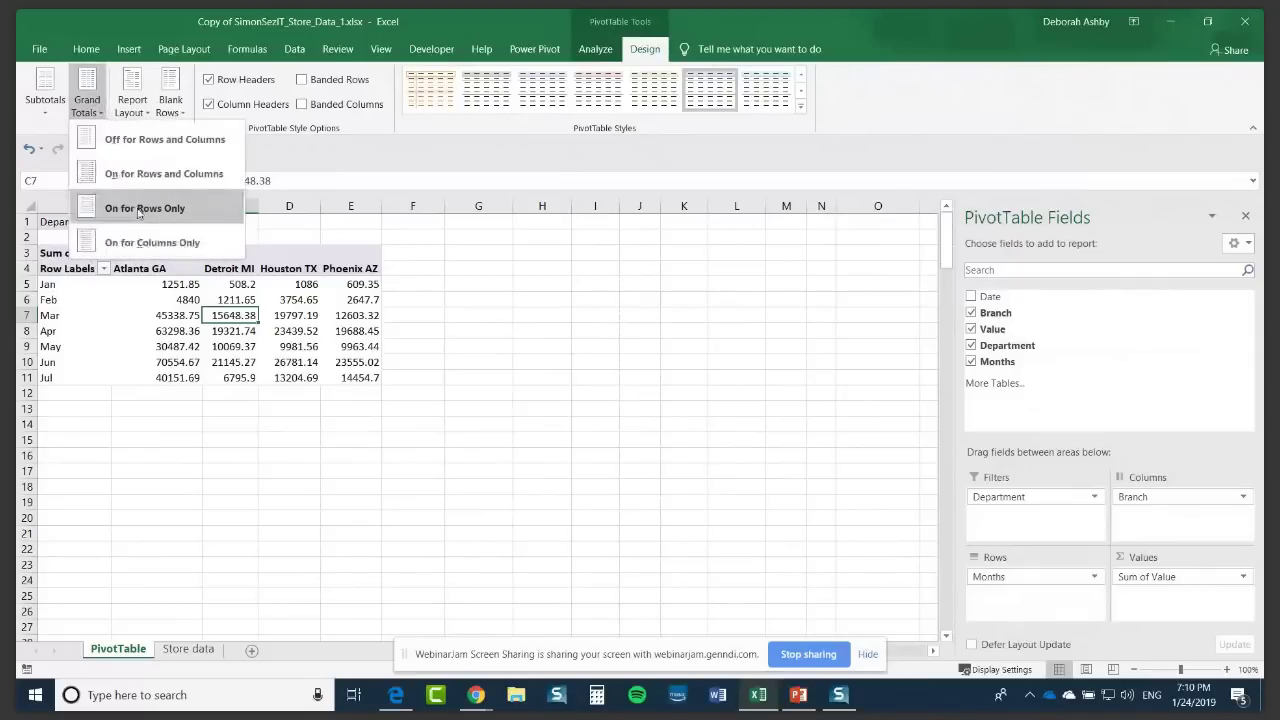
left_click(140, 174)
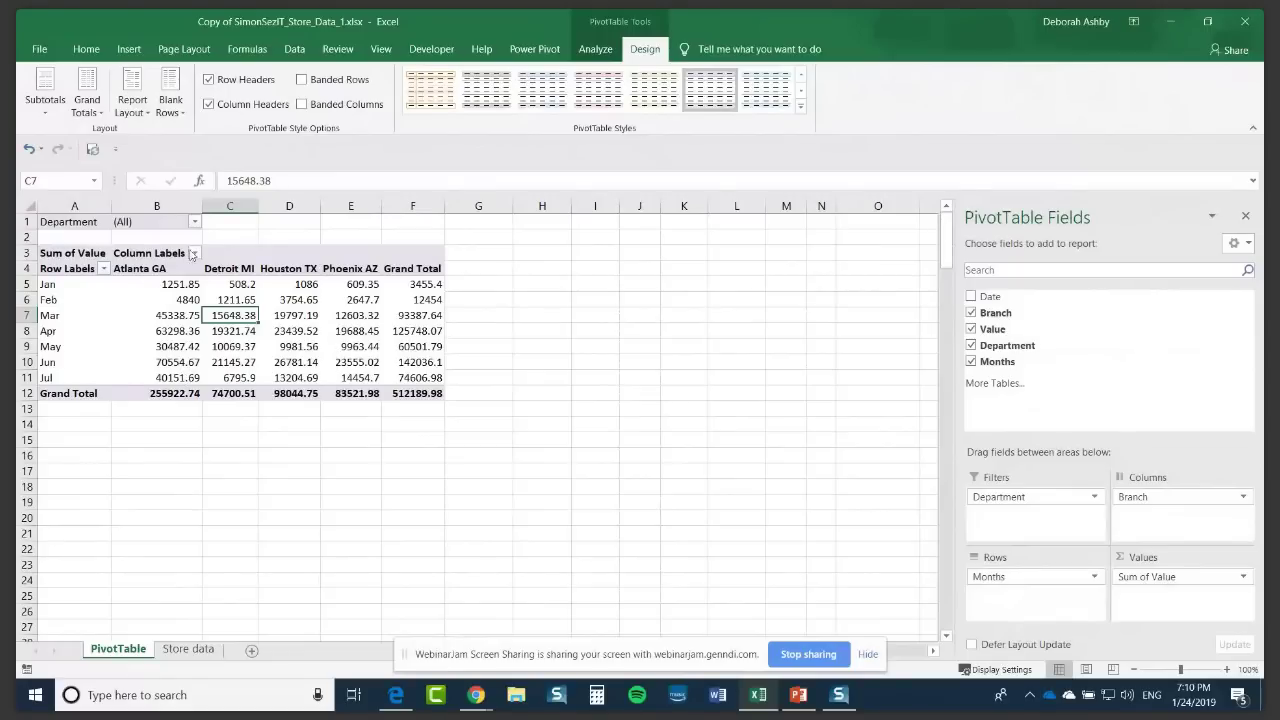
left_click(45, 105)
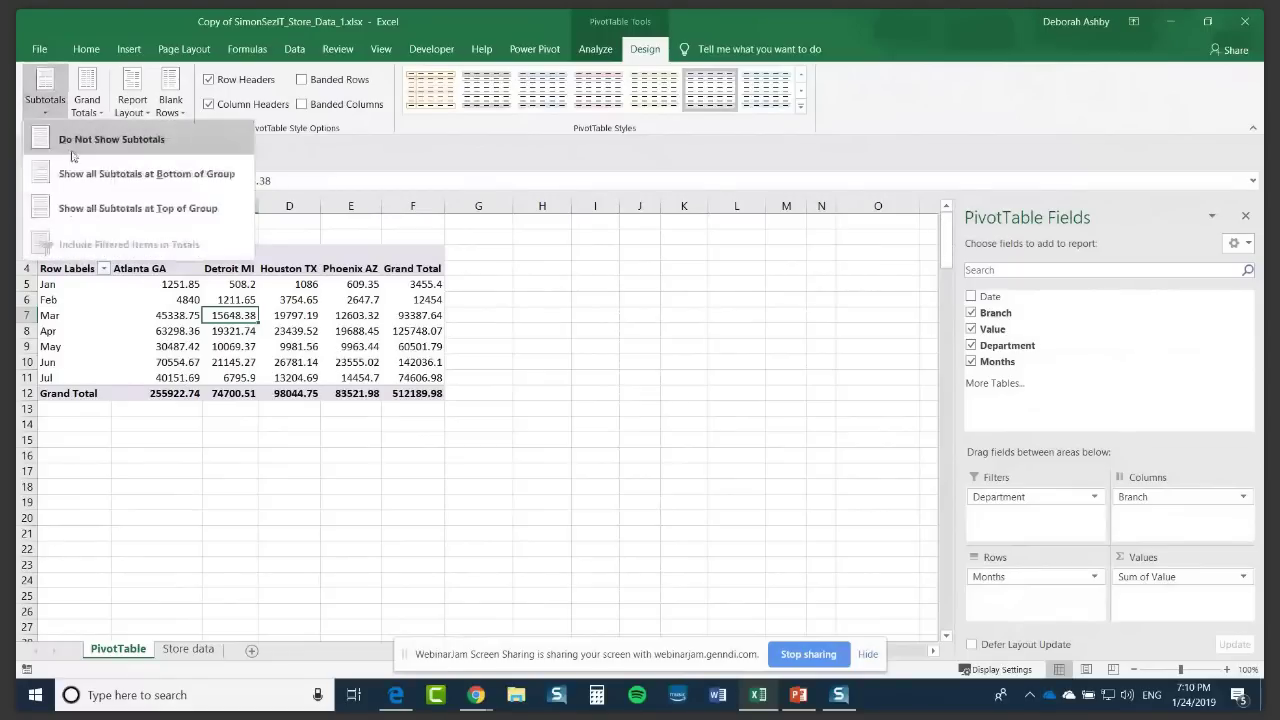
left_click(358, 345)
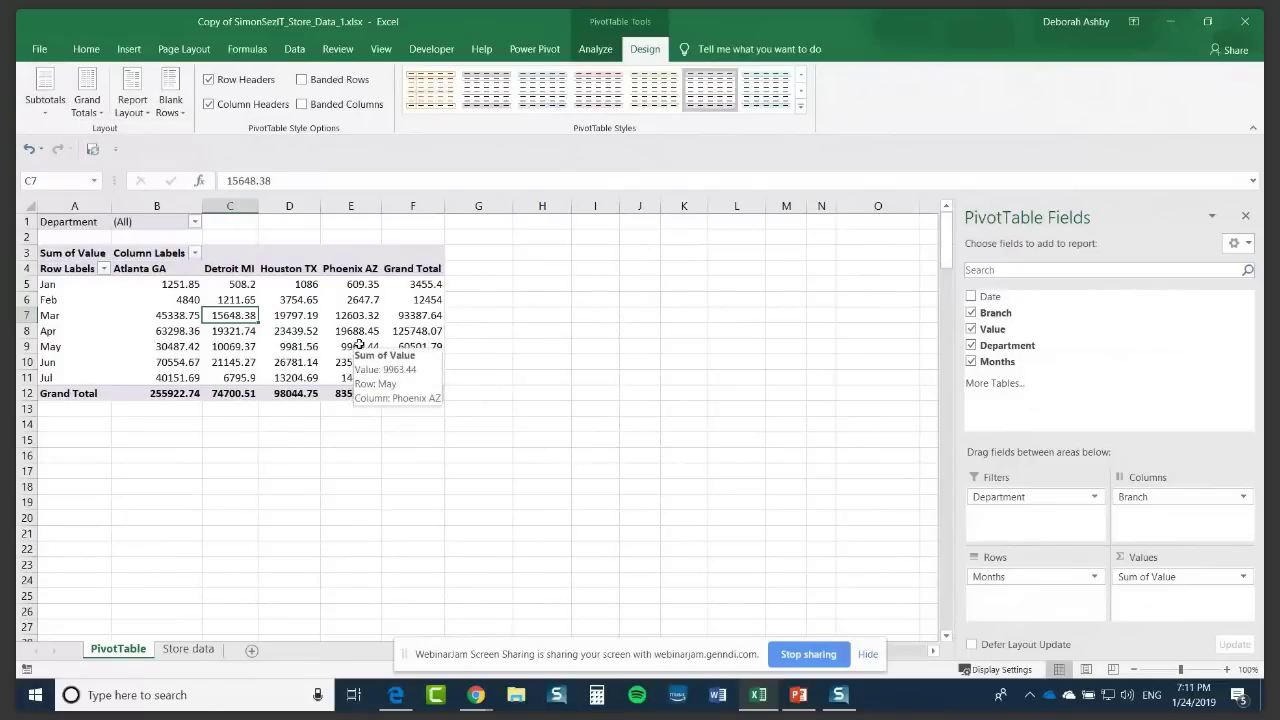
Step: Replace PivotTable3 with Branch_Sales in the PivotTable Name box
left_click(592, 50)
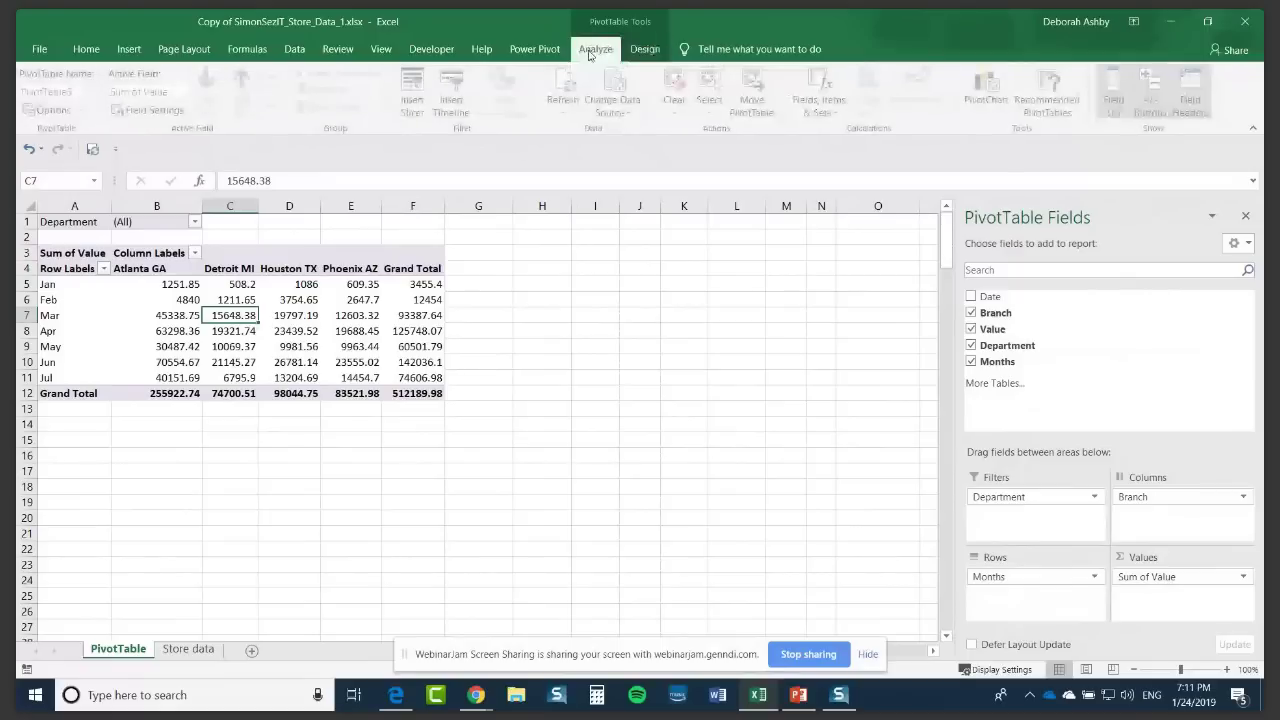
left_click(296, 333)
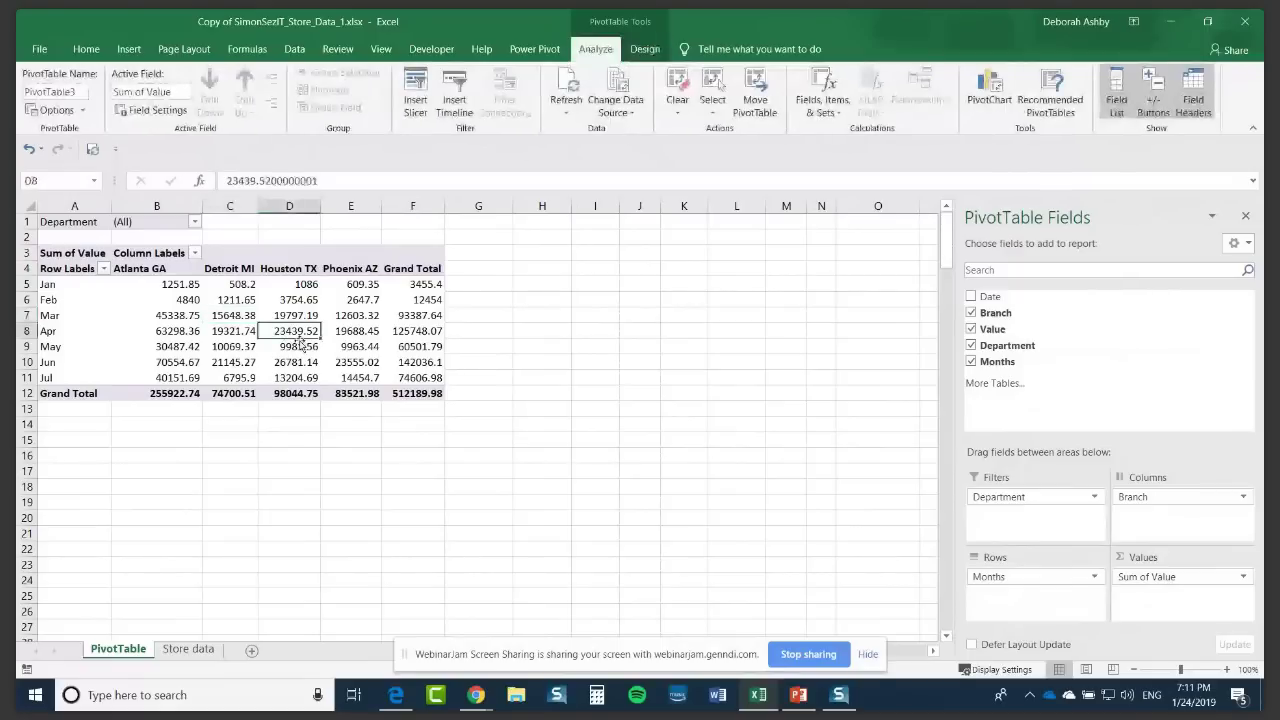
left_click(230, 316)
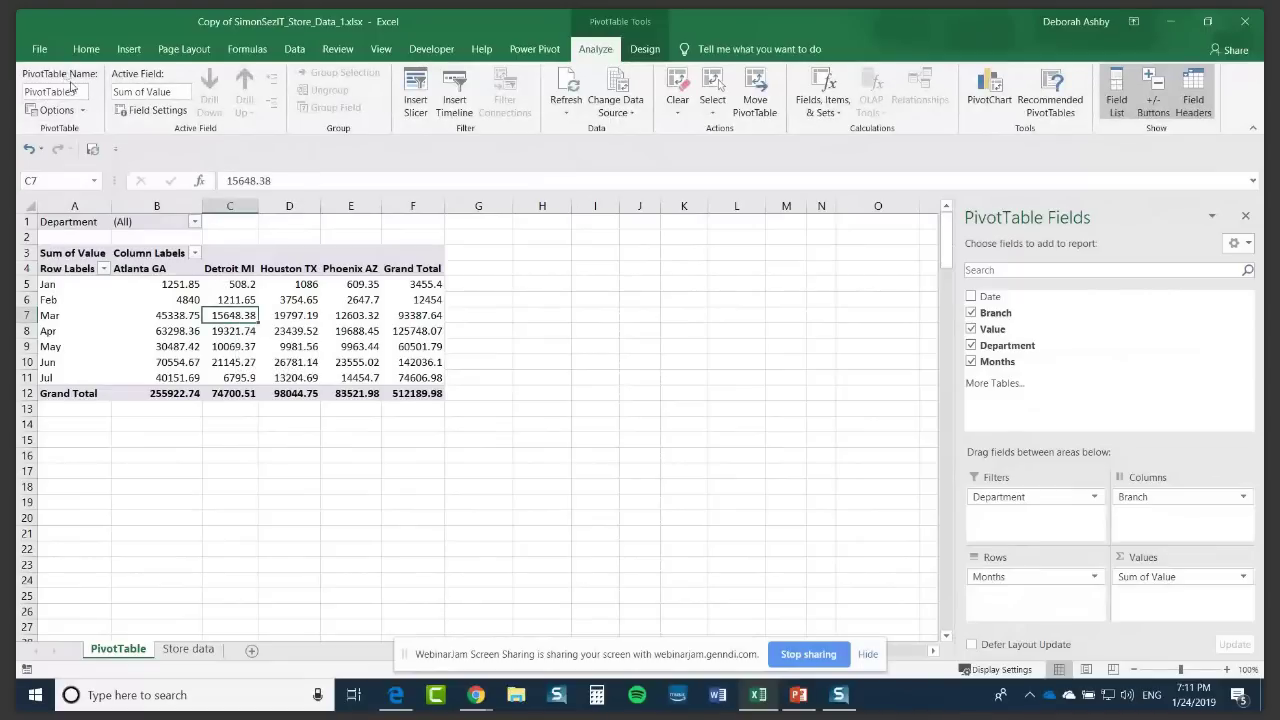
left_click(231, 300)
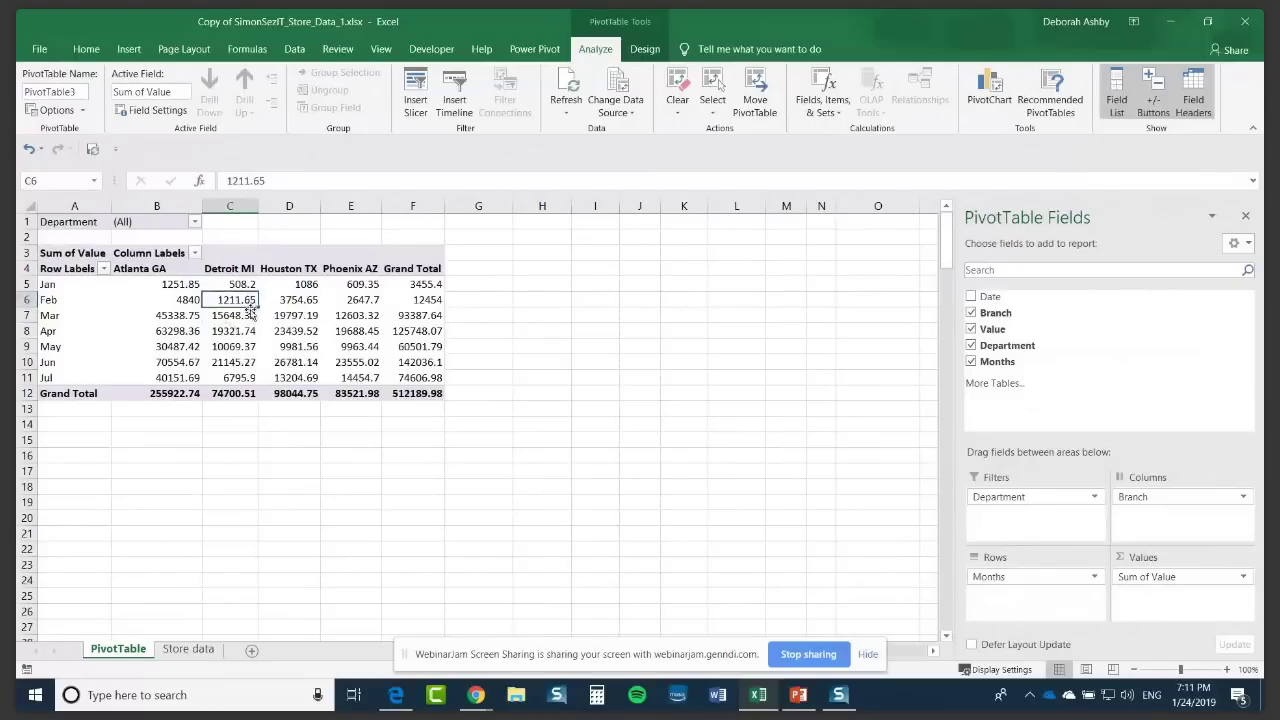
left_click(81, 92)
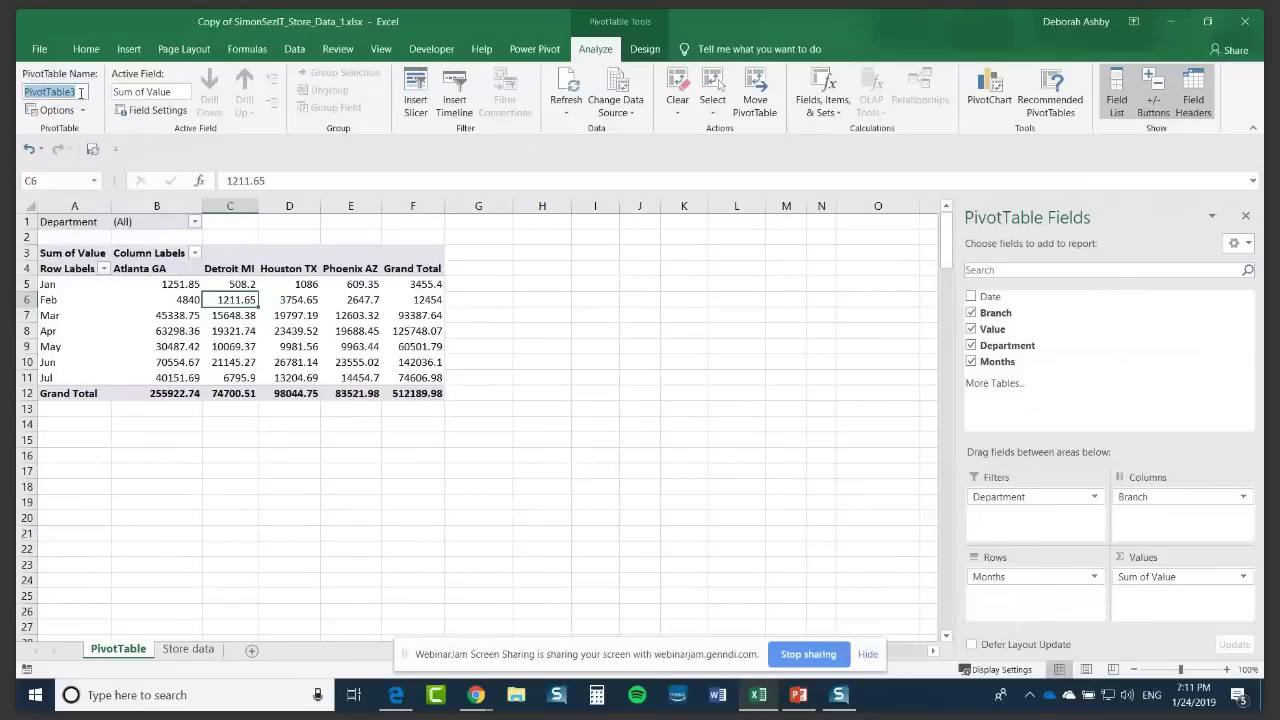
key("BackSpace")
type("Branch")
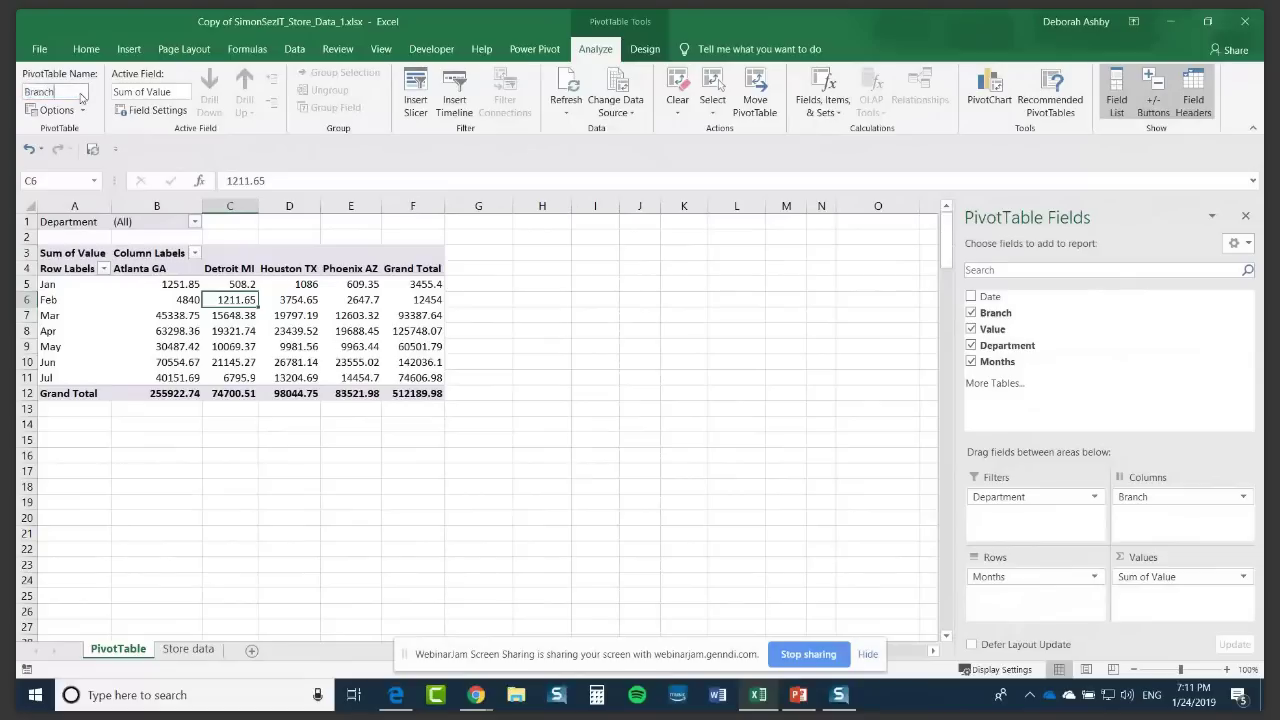
type("_Sales")
Step: Commit the Branch_Sales name and review PivotTable Options, cancelling without changes
left_click(294, 333)
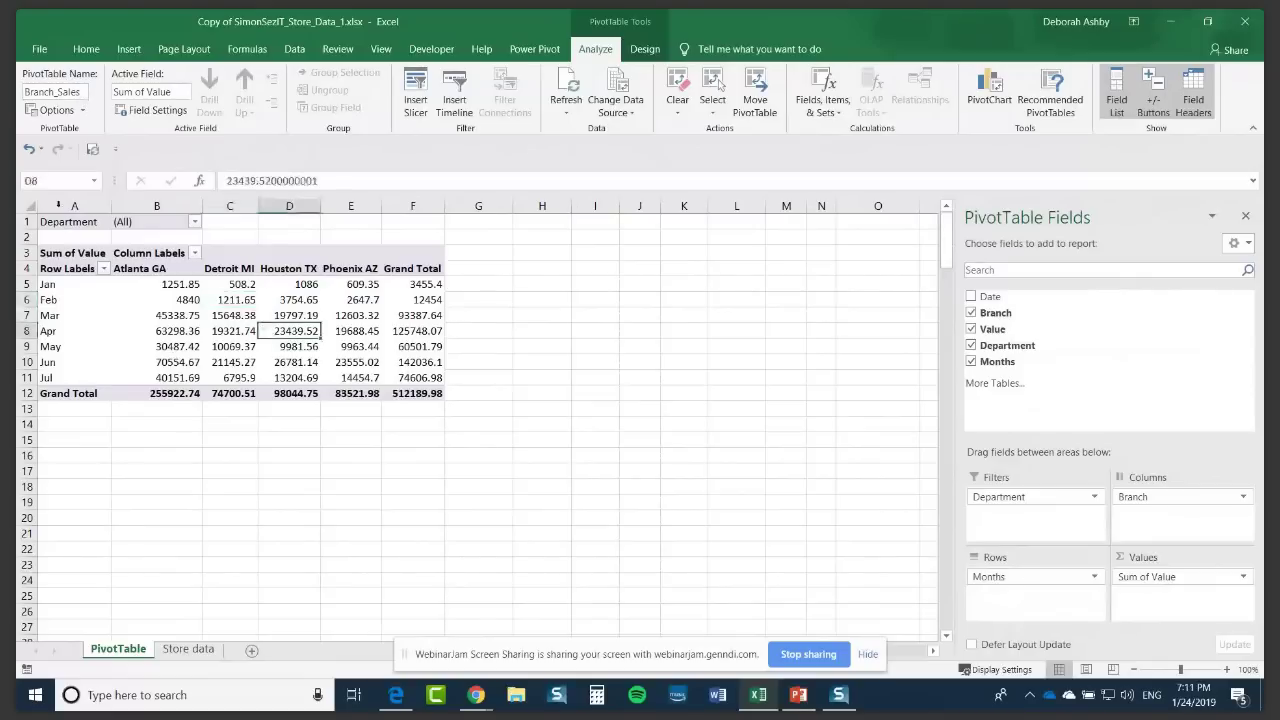
left_click(53, 116)
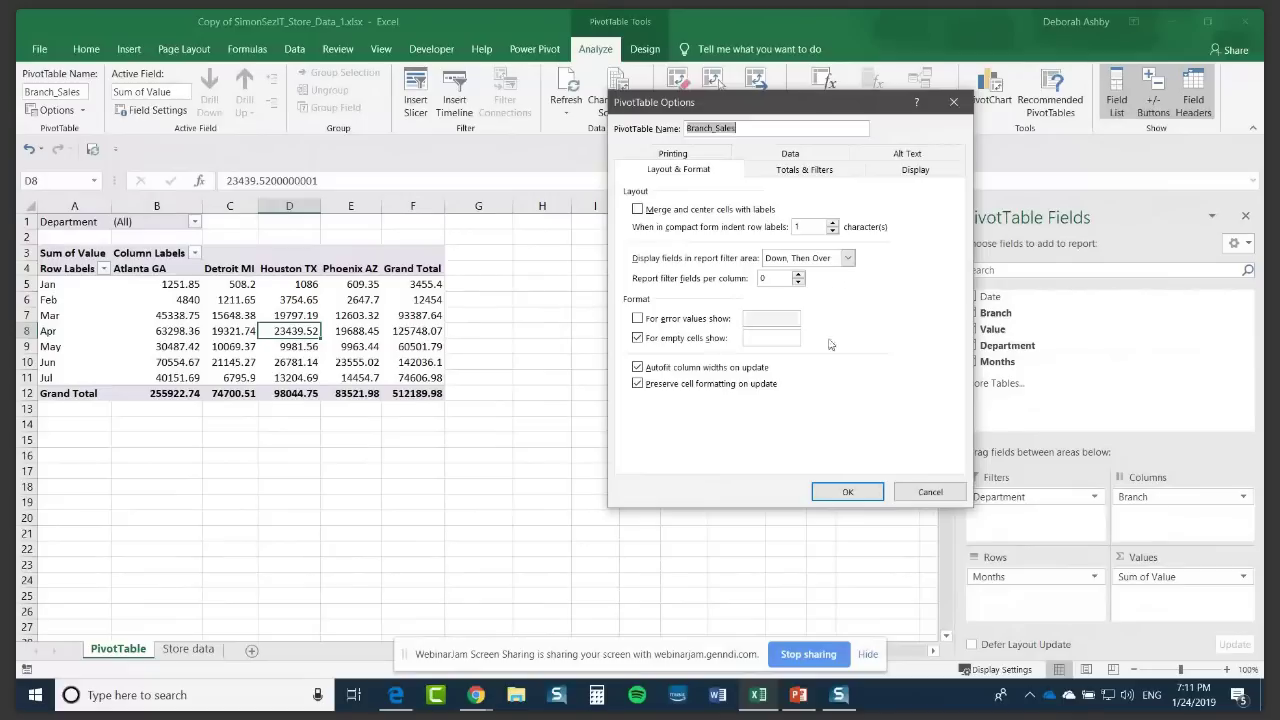
left_click(929, 492)
key("Left")
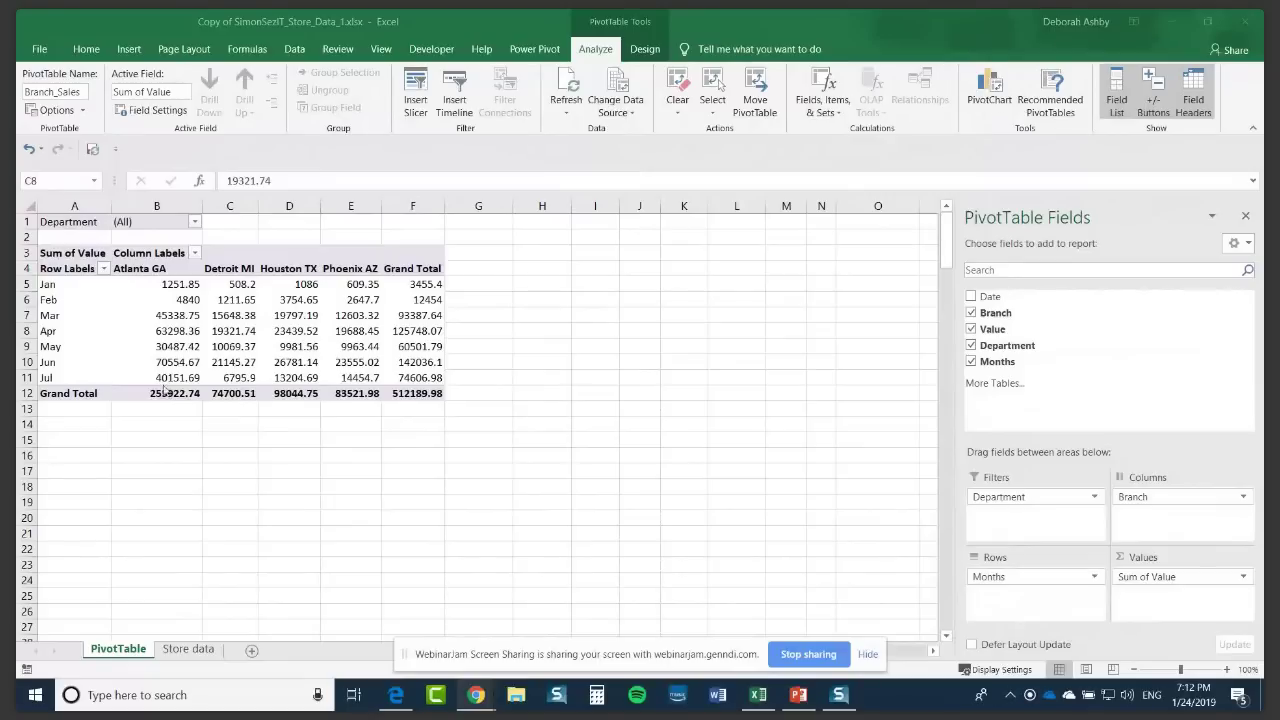
Step: From the Jan row label, group the dates by Months only, dropping Days
left_click(238, 315)
left_click(60, 315)
left_click(60, 299)
left_click(229, 318)
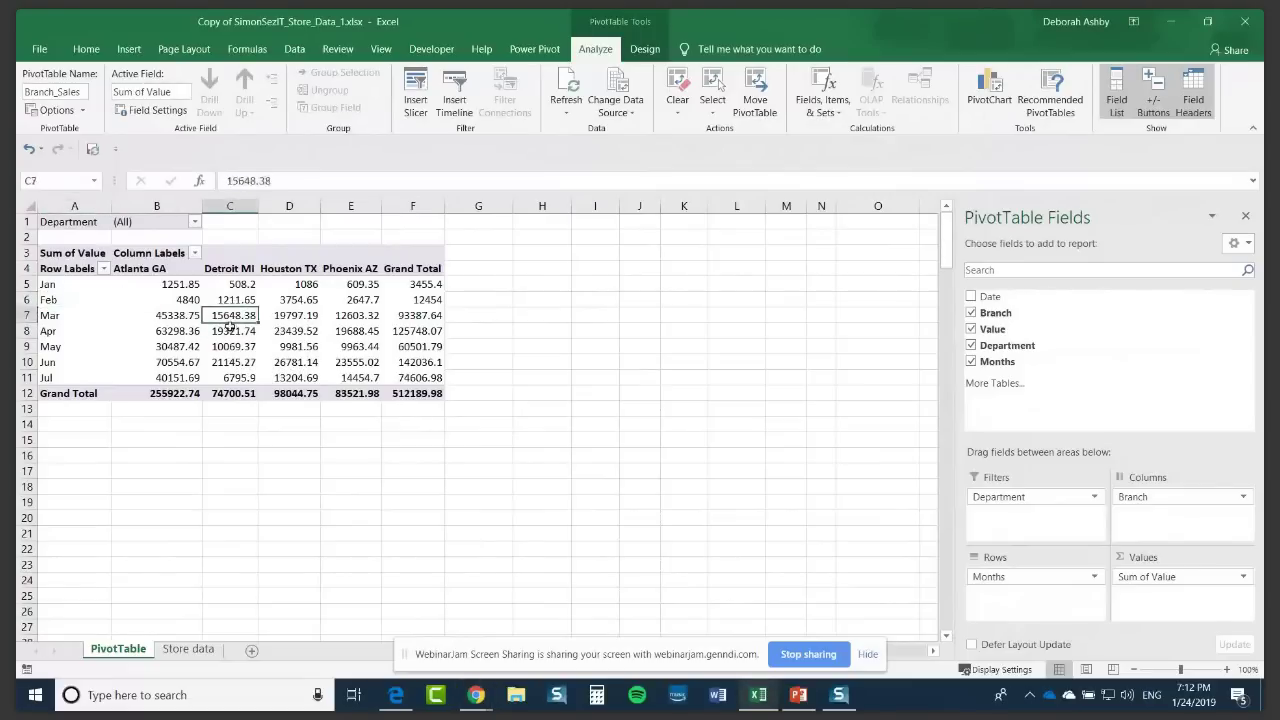
left_click(90, 299)
left_click(68, 284)
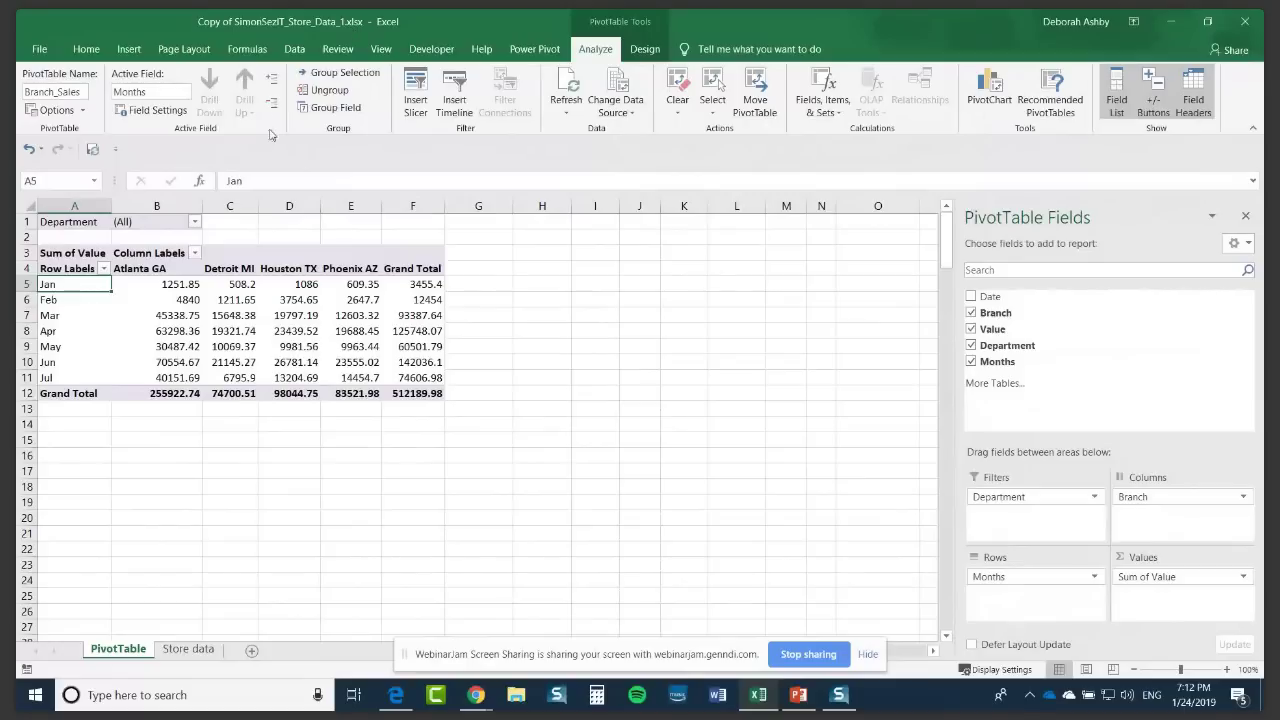
left_click(336, 110)
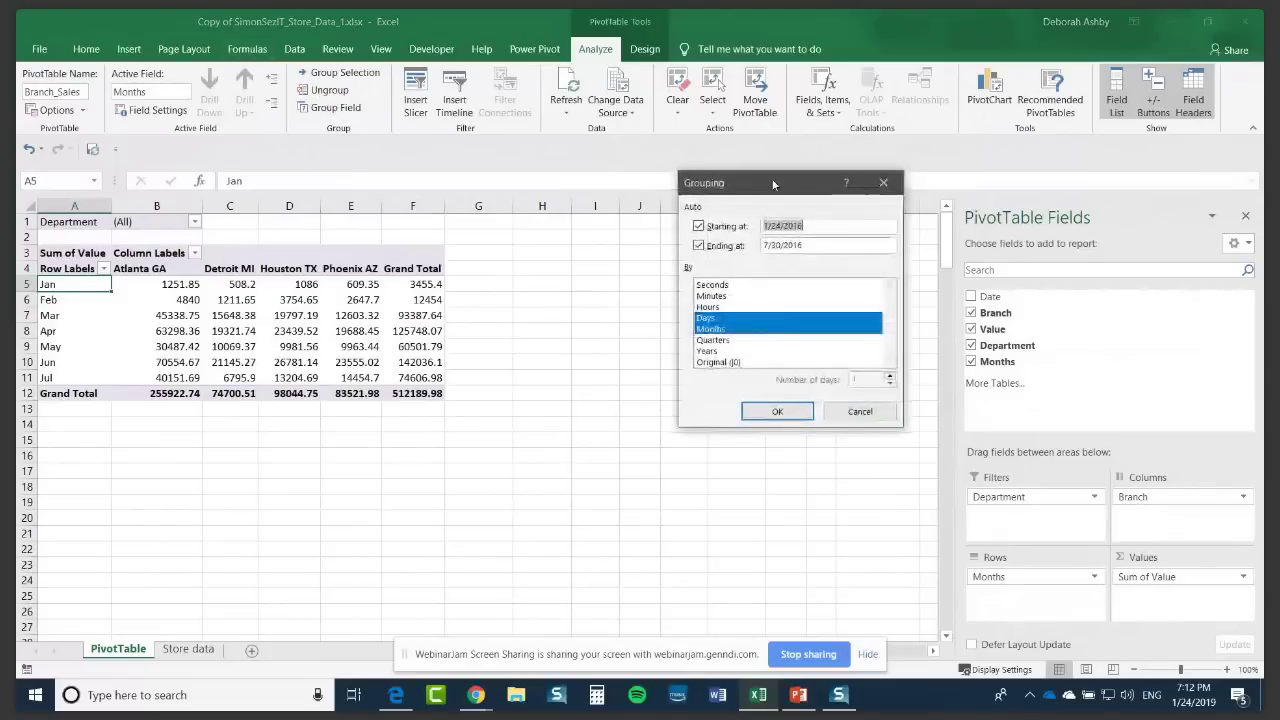
left_click_drag(773, 184, 640, 192)
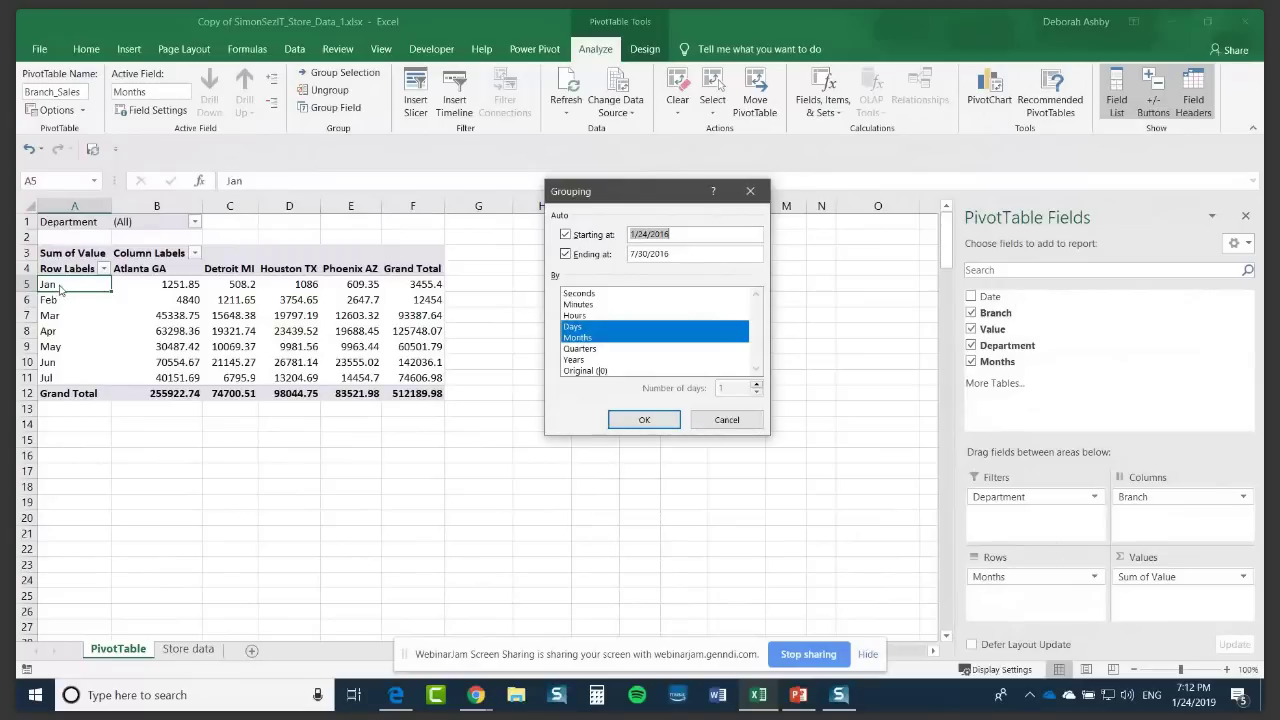
left_click(584, 328)
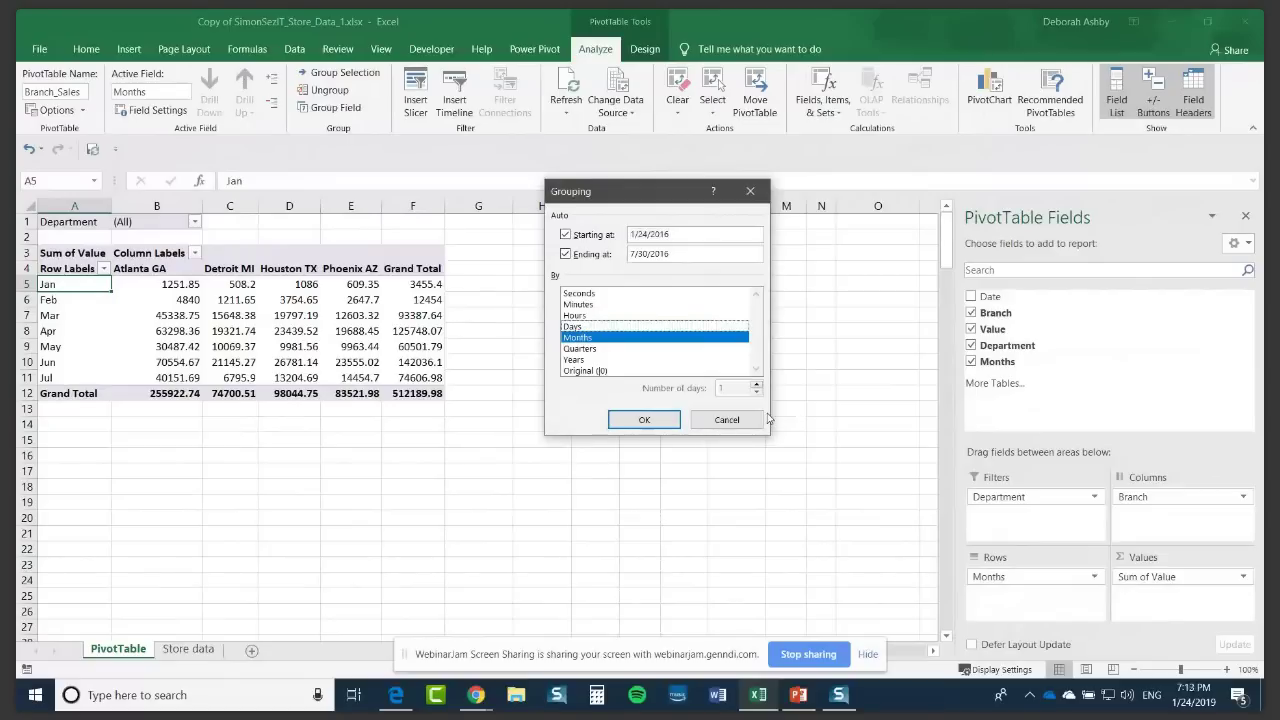
left_click(651, 420)
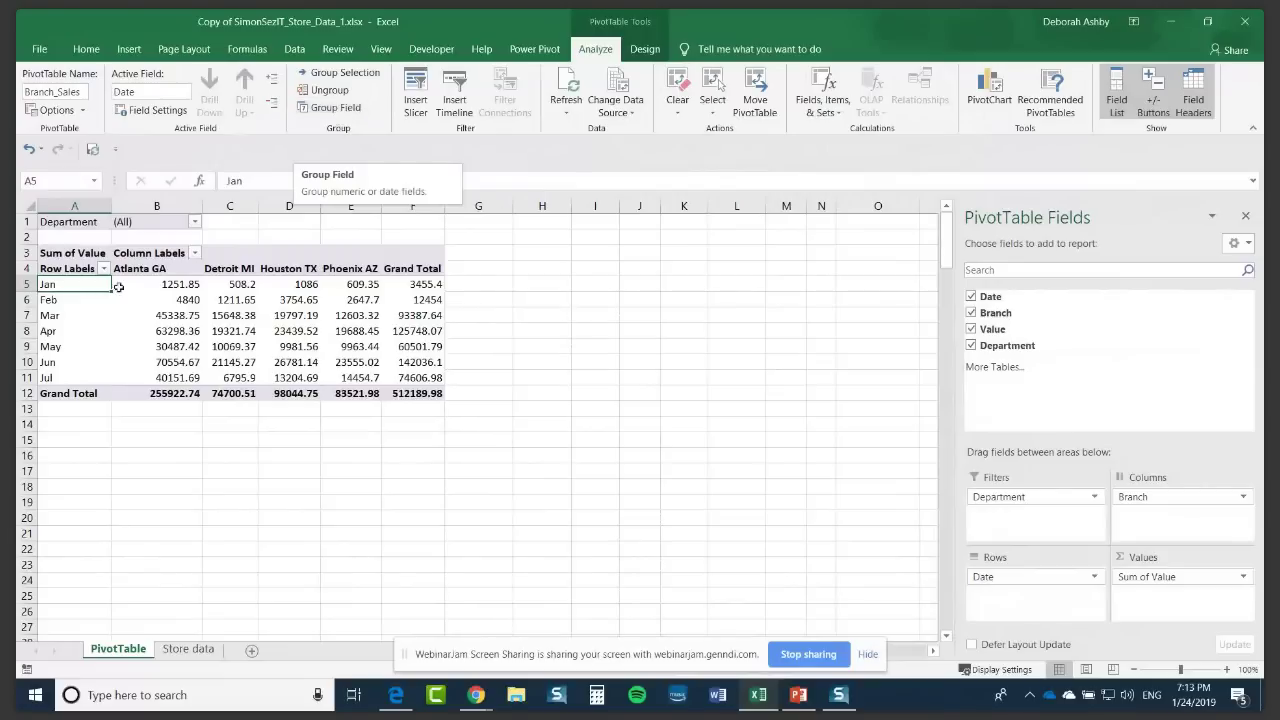
Step: Check the March values for Atlanta GA and Houston TX in the regrouped pivot
left_click(292, 329)
key("Up")
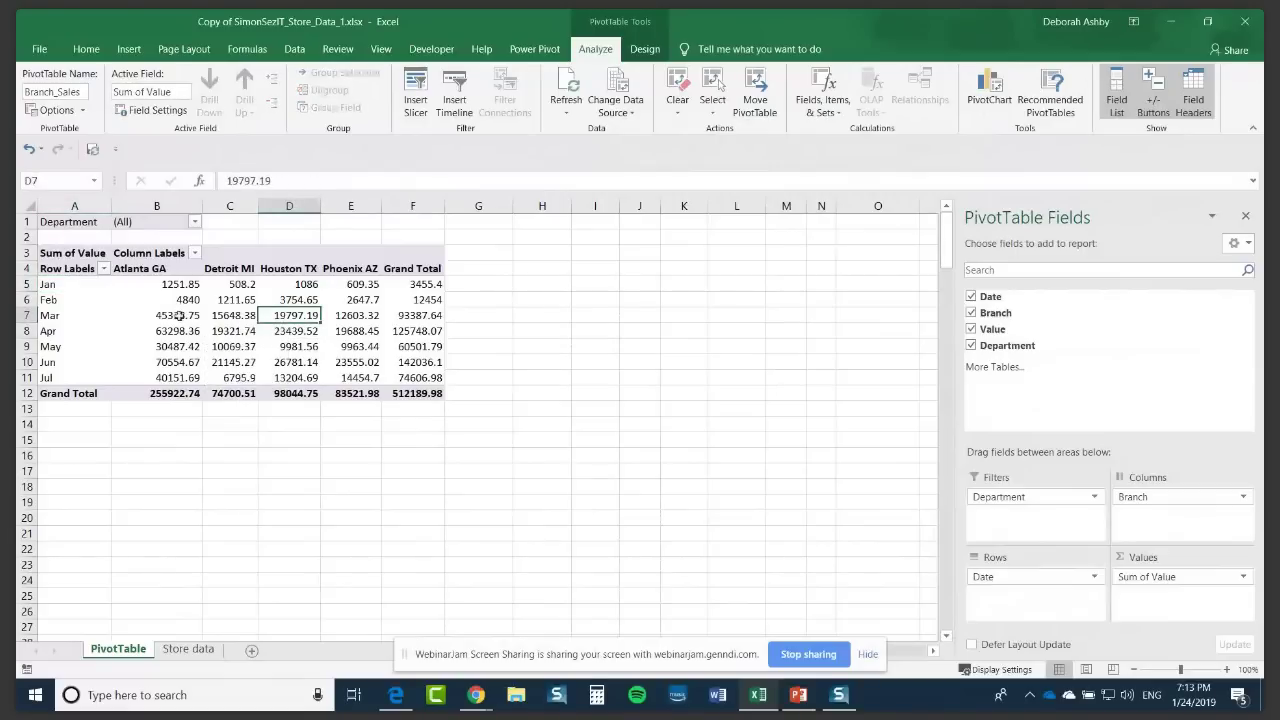
left_click(178, 315)
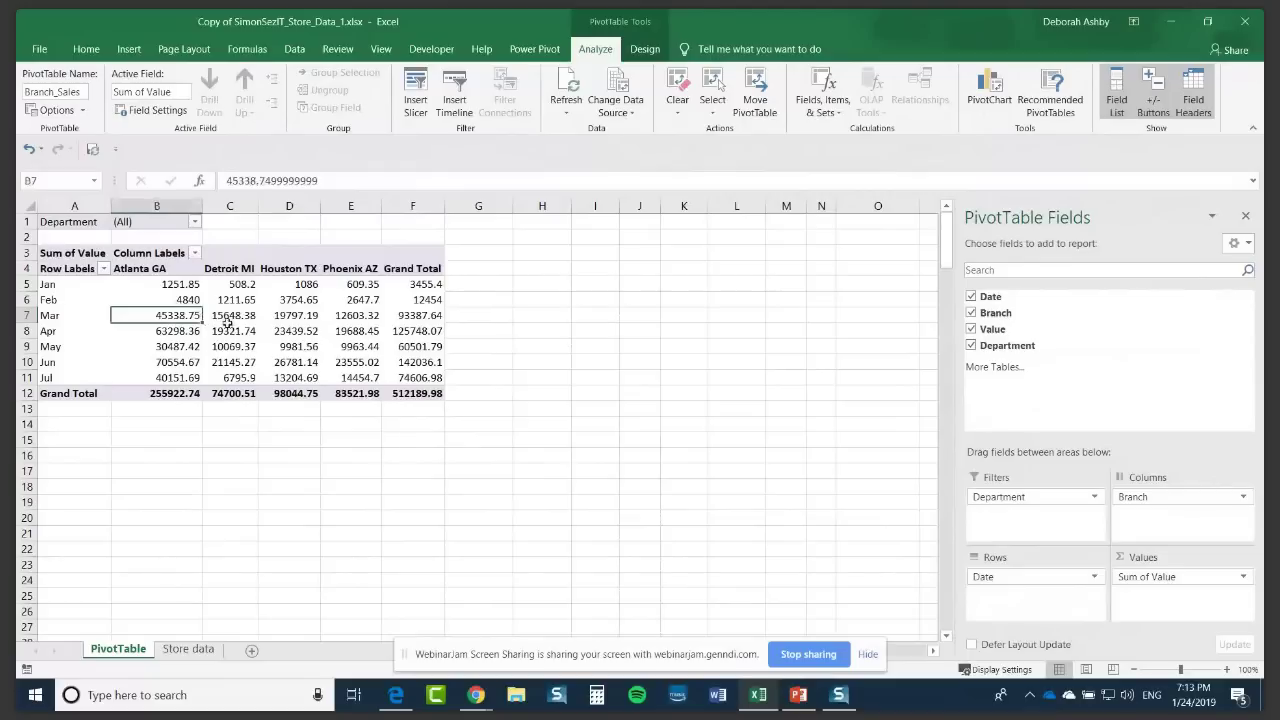
left_click(302, 315)
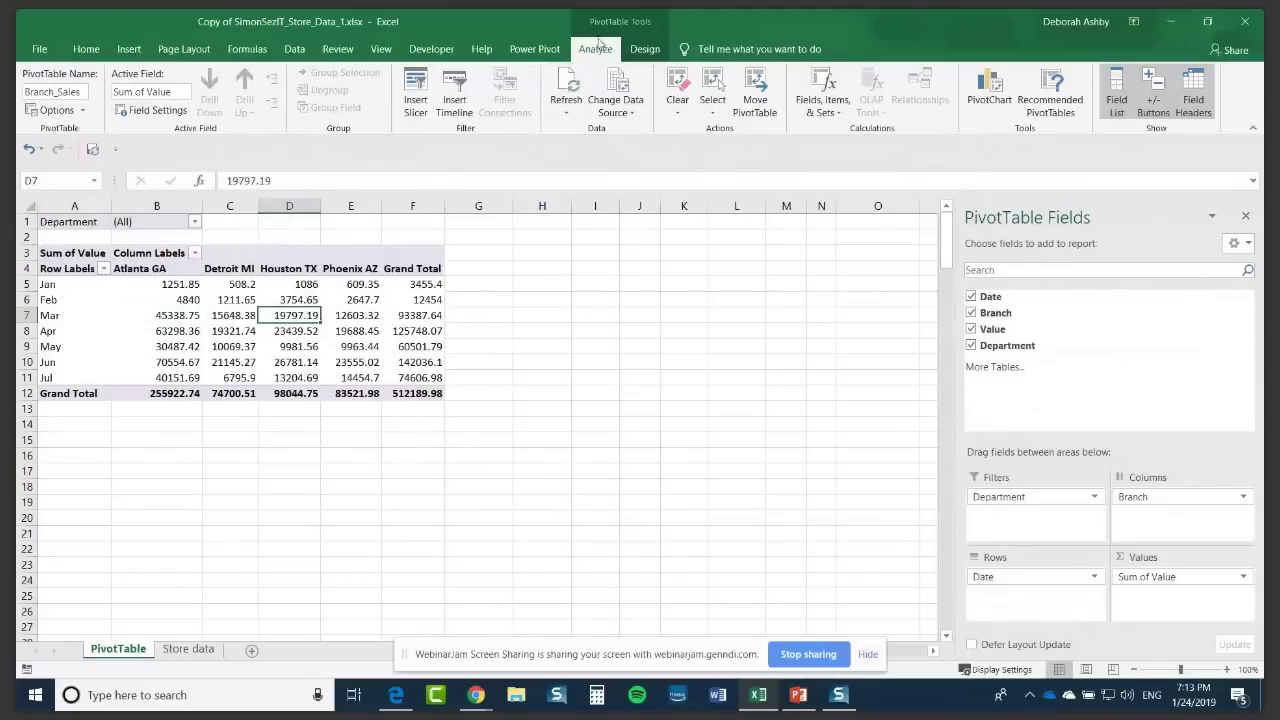
Step: Set Grand Totals to Off for Rows and Columns and switch to the Store data sheet
left_click(645, 50)
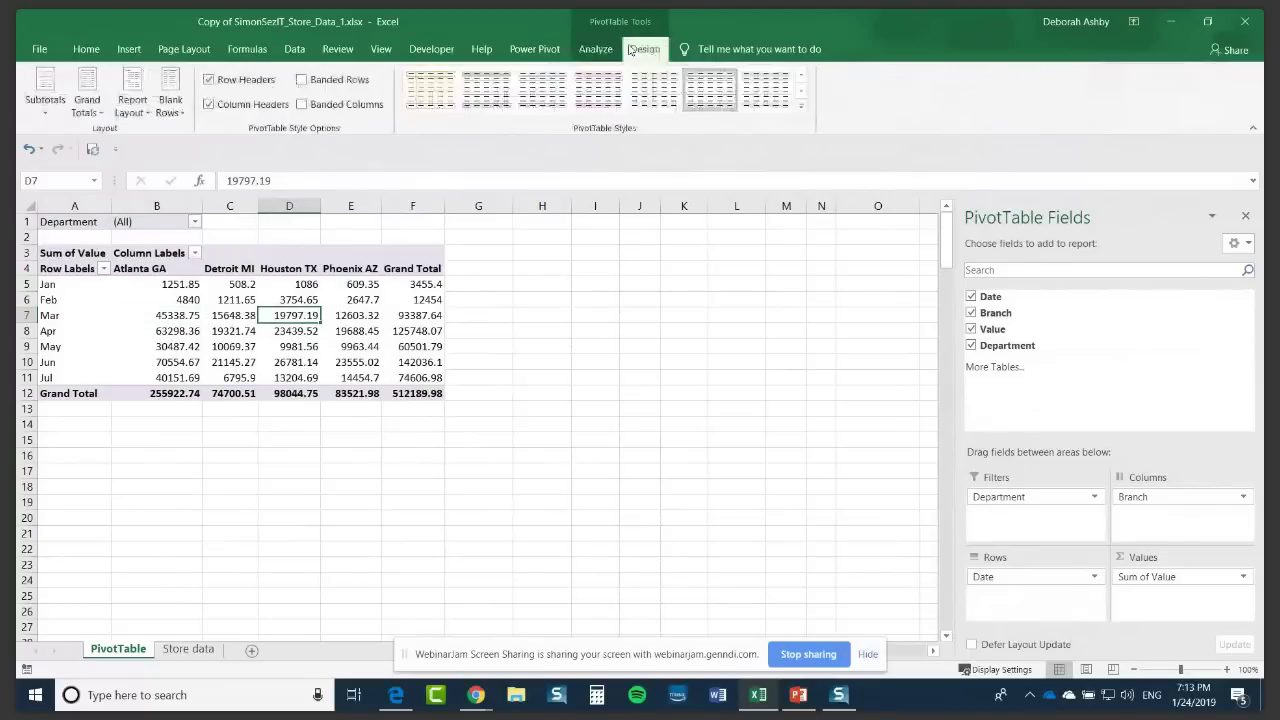
left_click(86, 100)
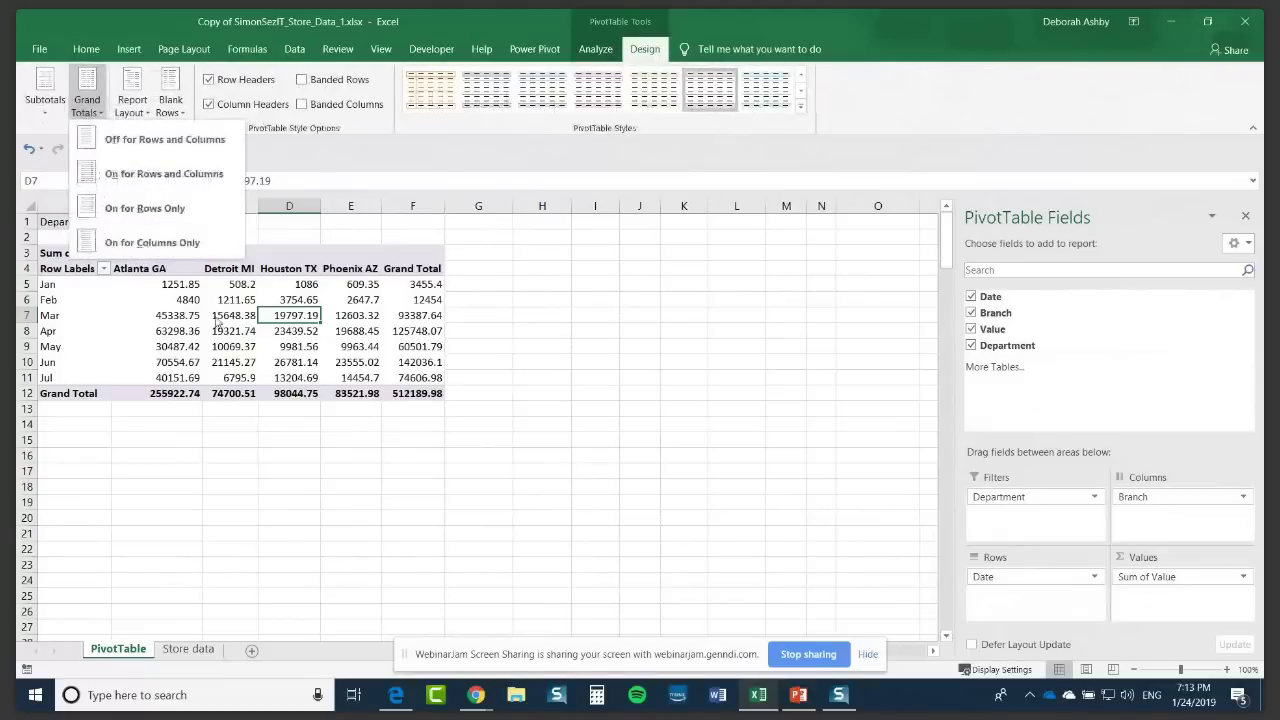
left_click(138, 137)
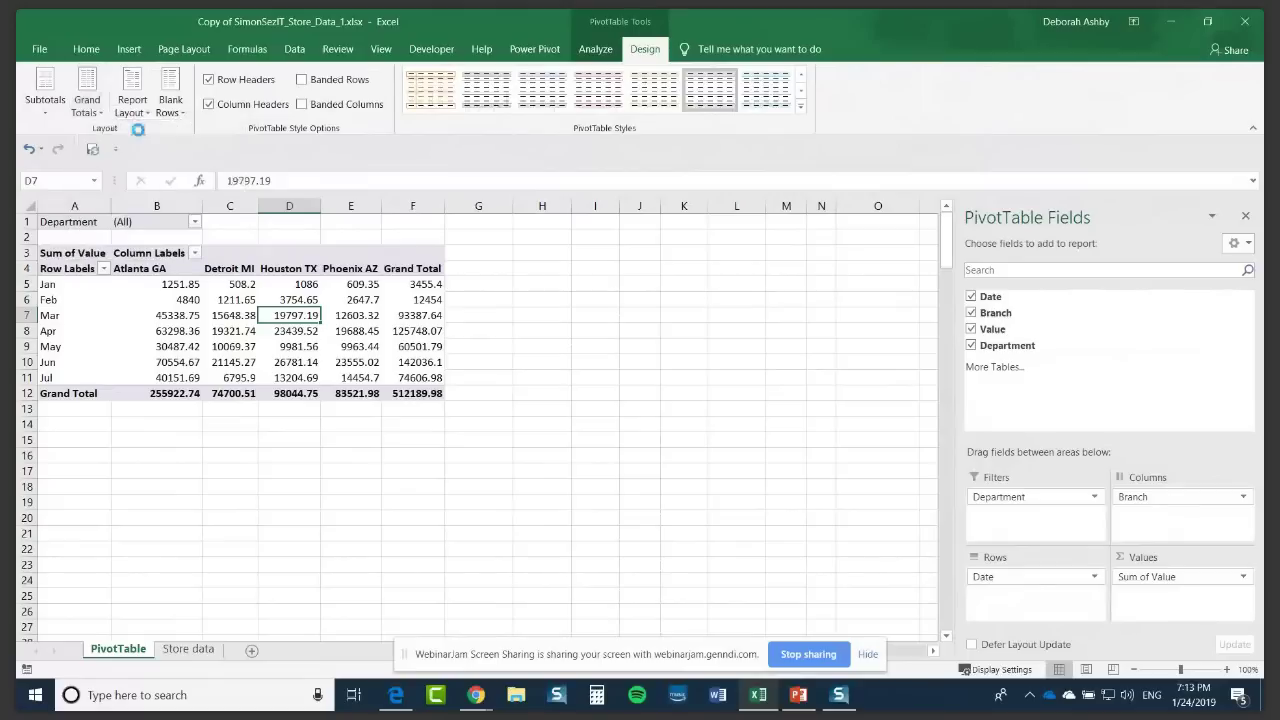
left_click(232, 315)
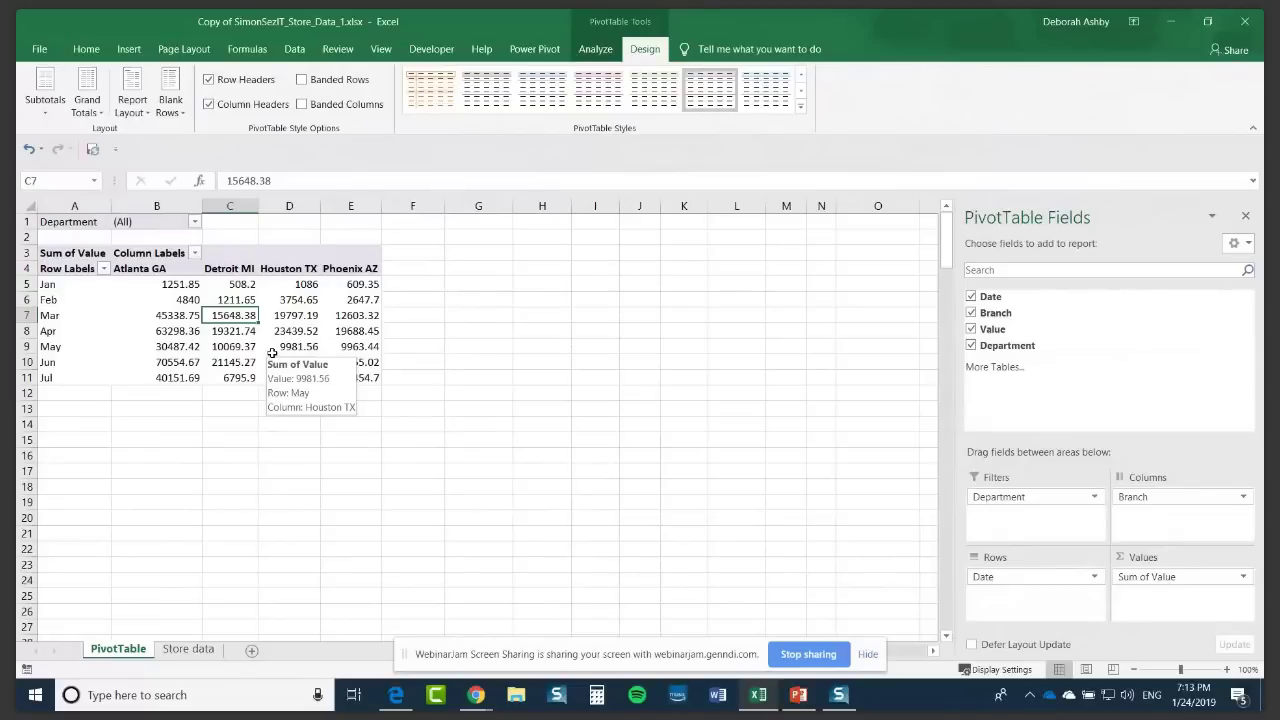
left_click(190, 649)
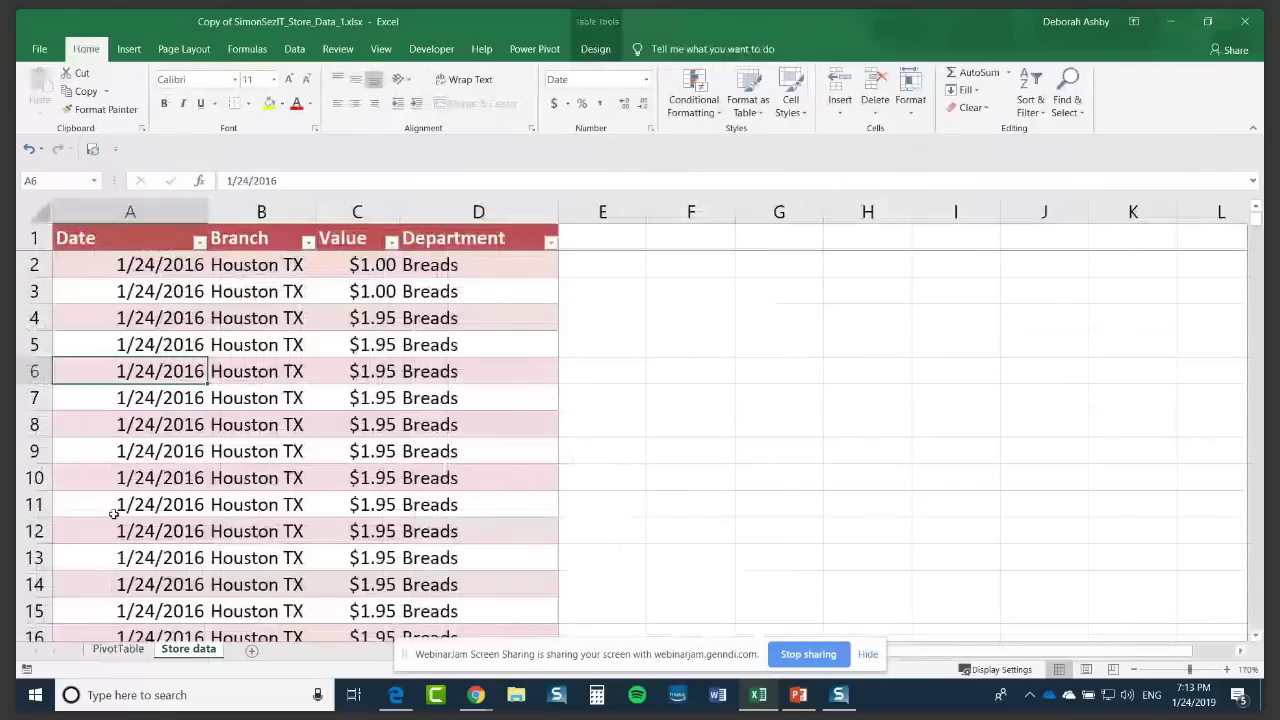
Step: Return to the PivotTable sheet, inspect a few Jan and March values, and glance at Store data
left_click(118, 649)
left_click(295, 300)
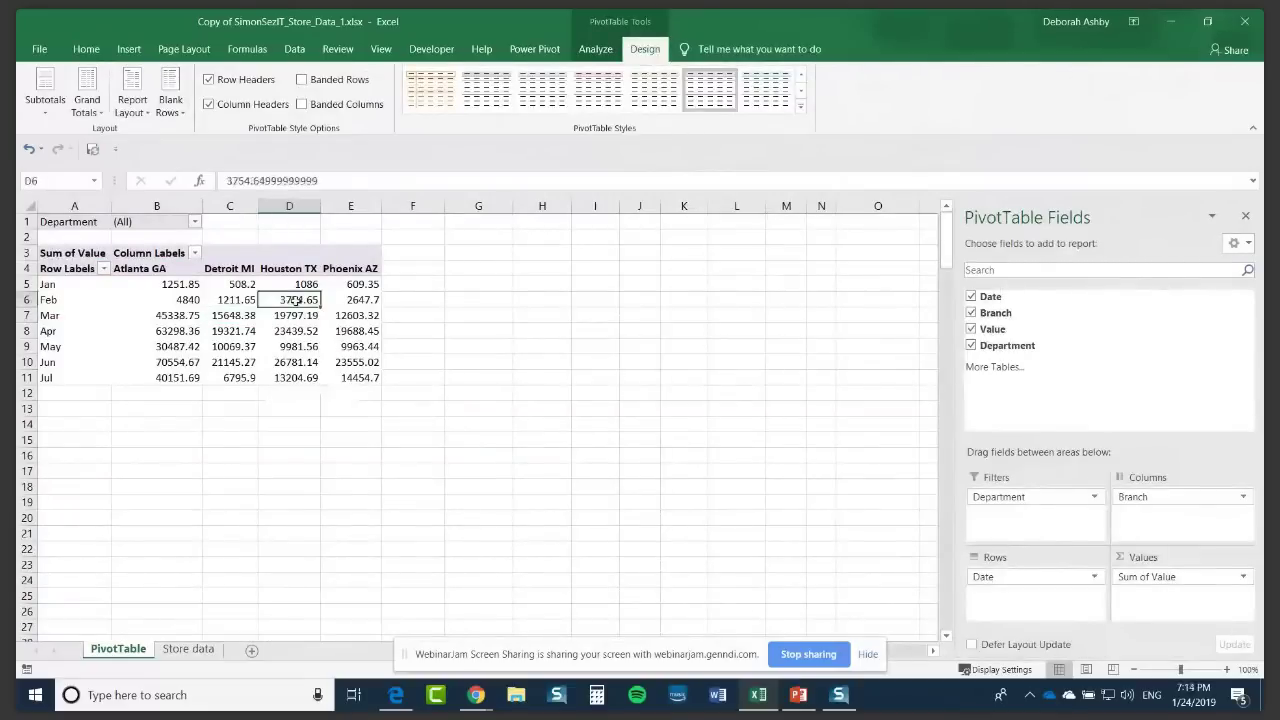
left_click(356, 285)
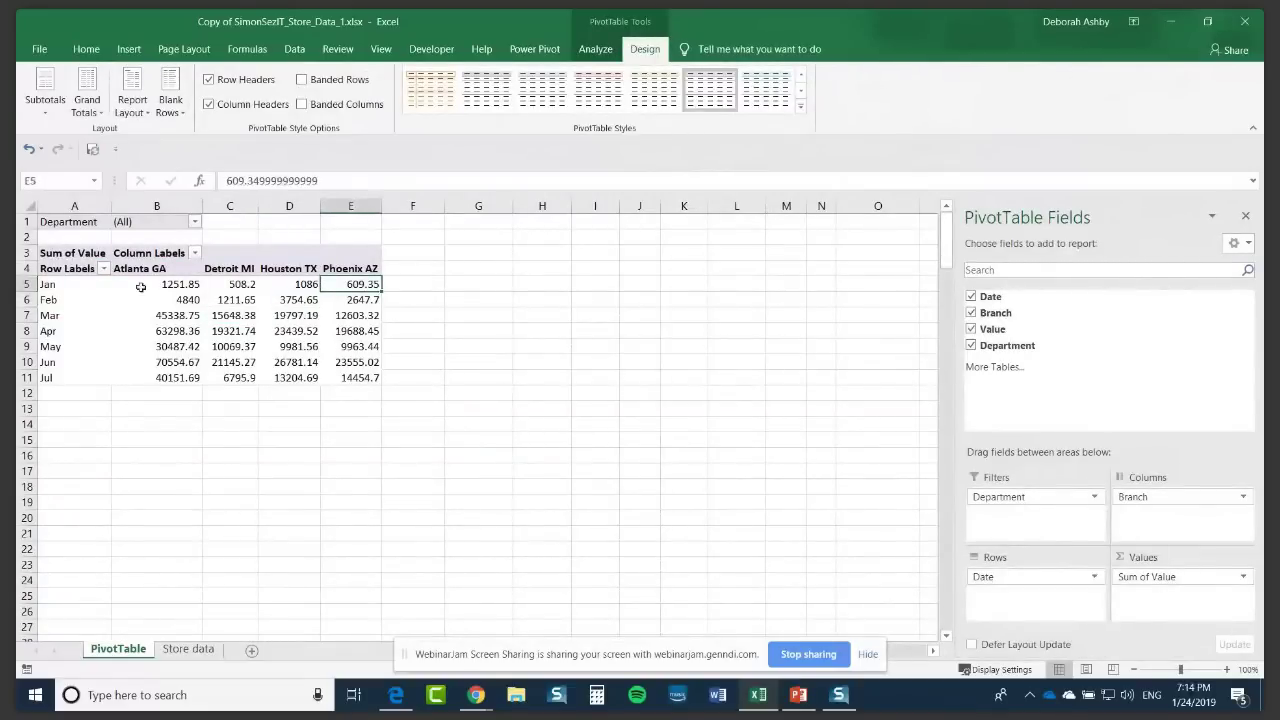
left_click(397, 285)
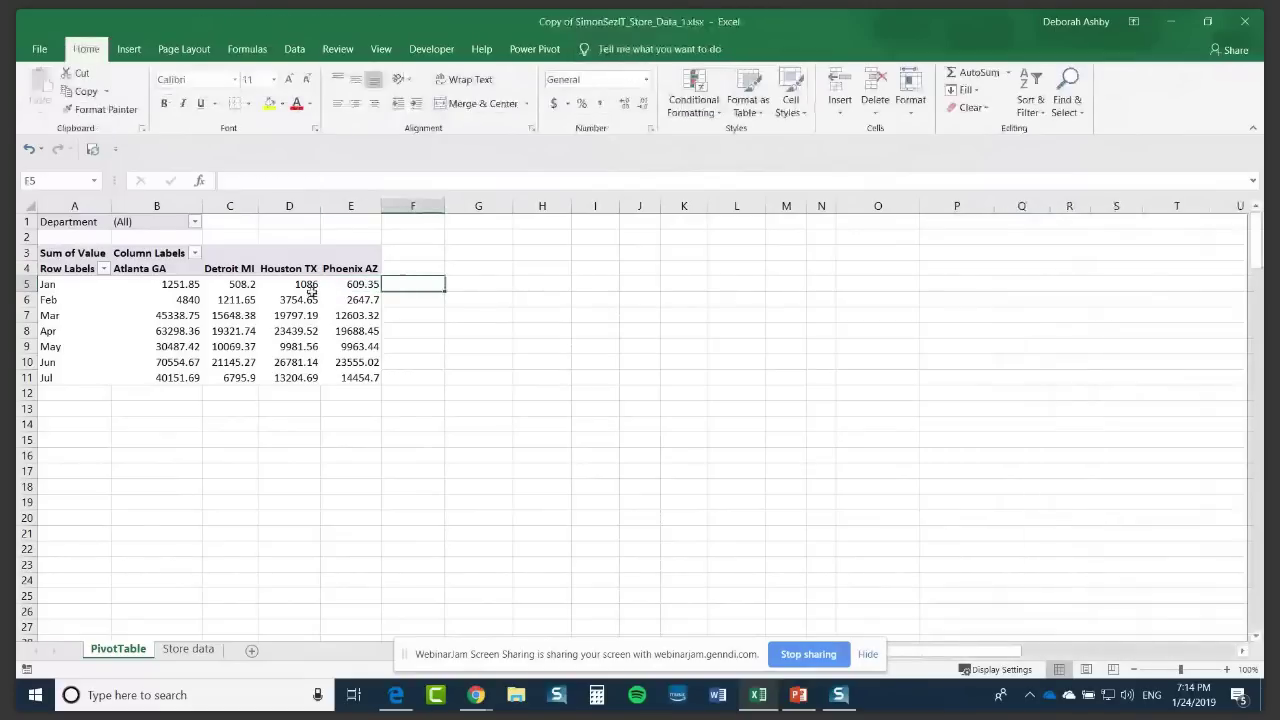
left_click(240, 316)
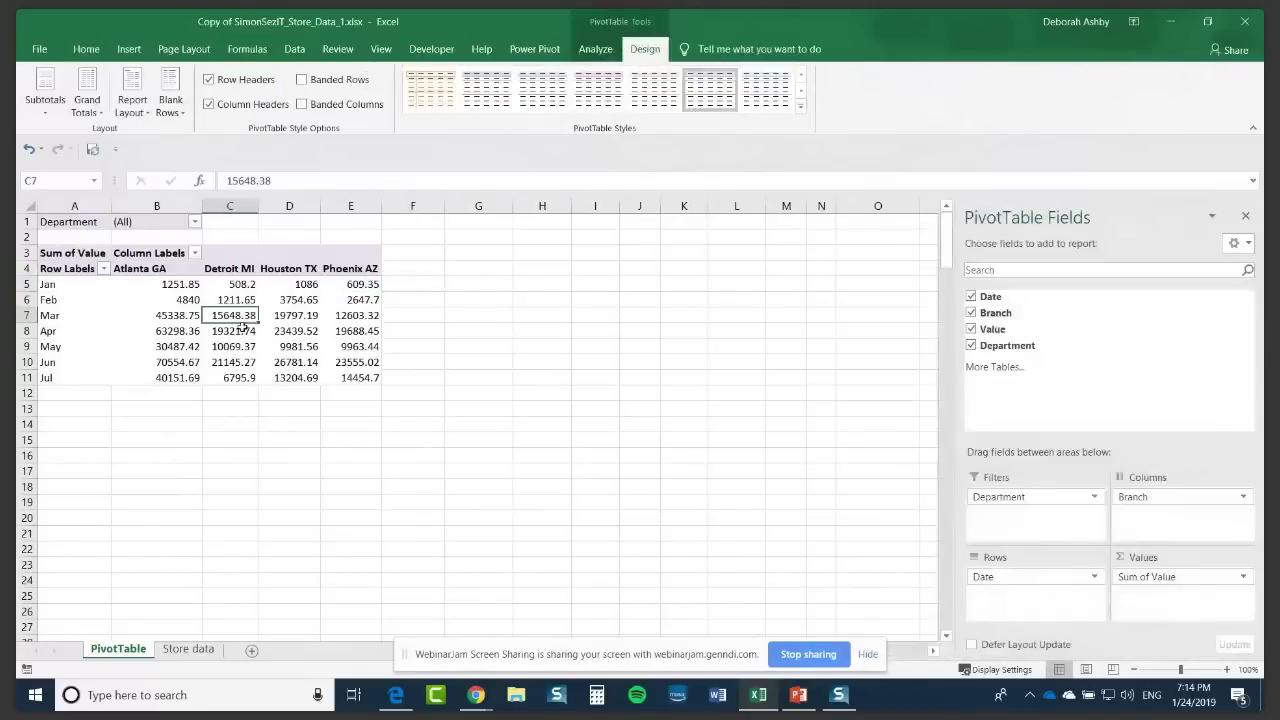
left_click(189, 649)
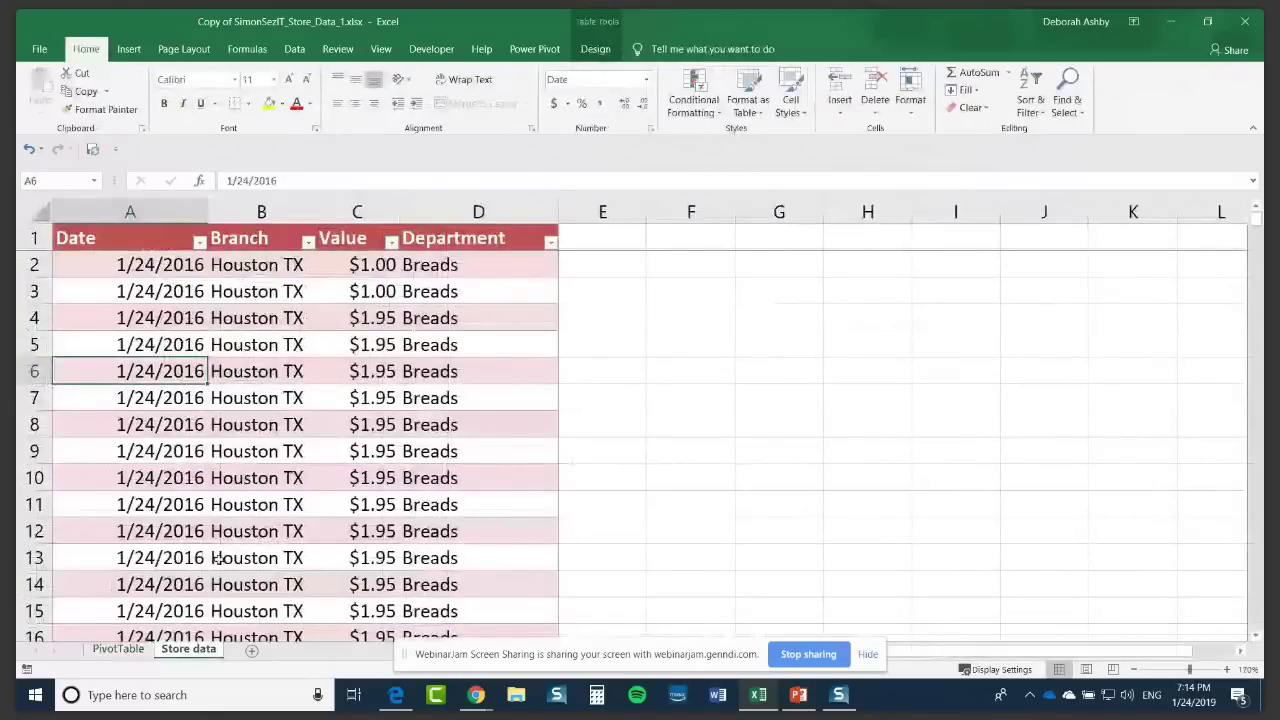
left_click(118, 649)
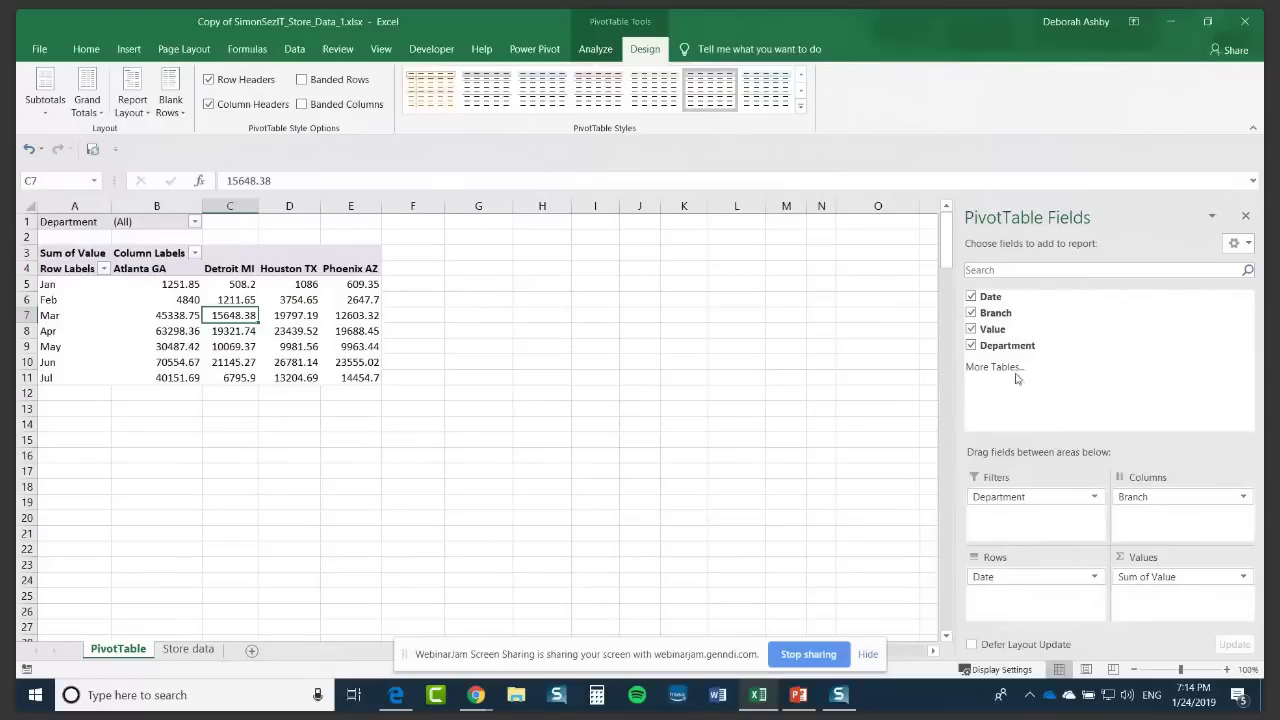
Step: Move Branch from the pivot columns into the rows under each month, removing the stray Sum of Value2 field
left_click_drag(992, 331, 1152, 610)
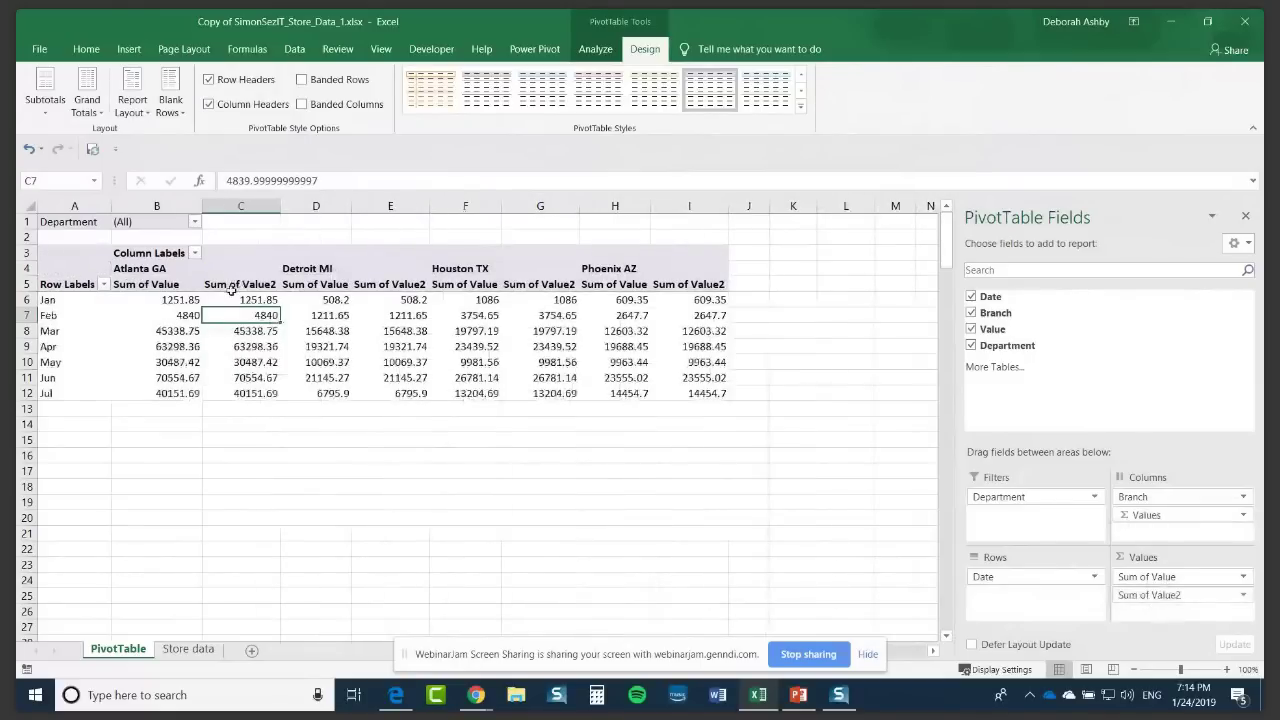
left_click_drag(1174, 596, 890, 585)
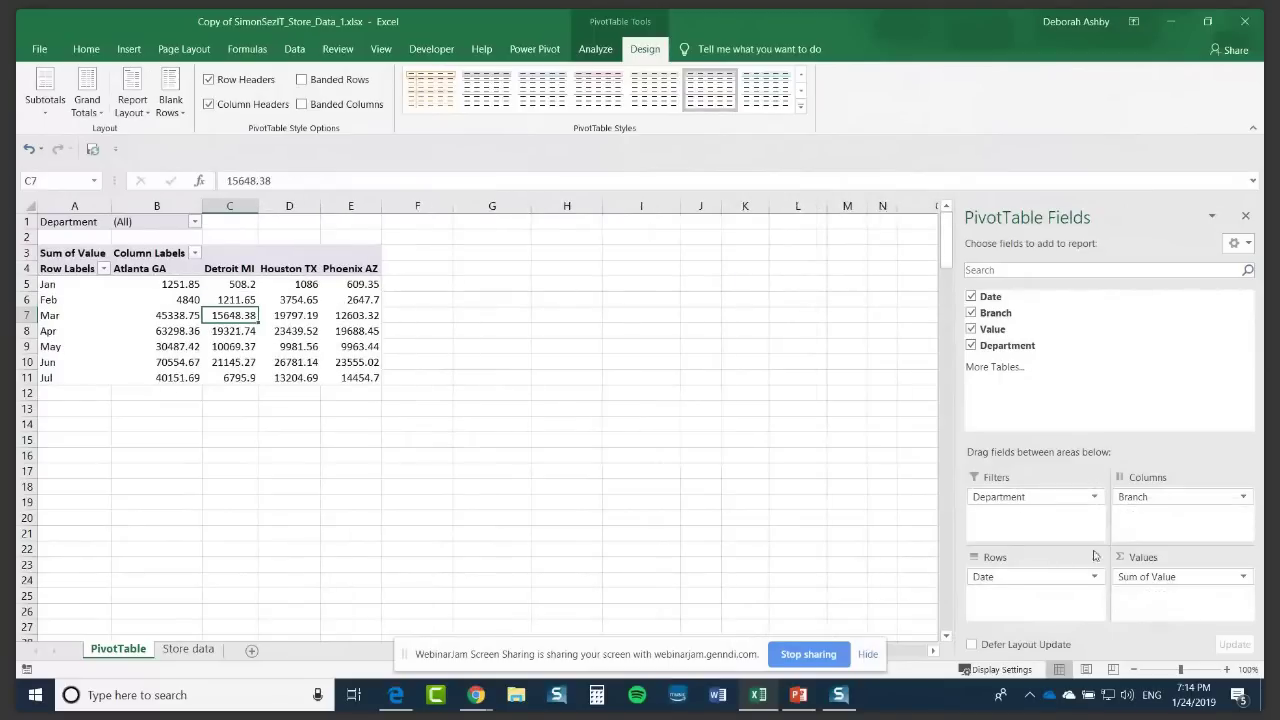
left_click_drag(1140, 497, 1010, 619)
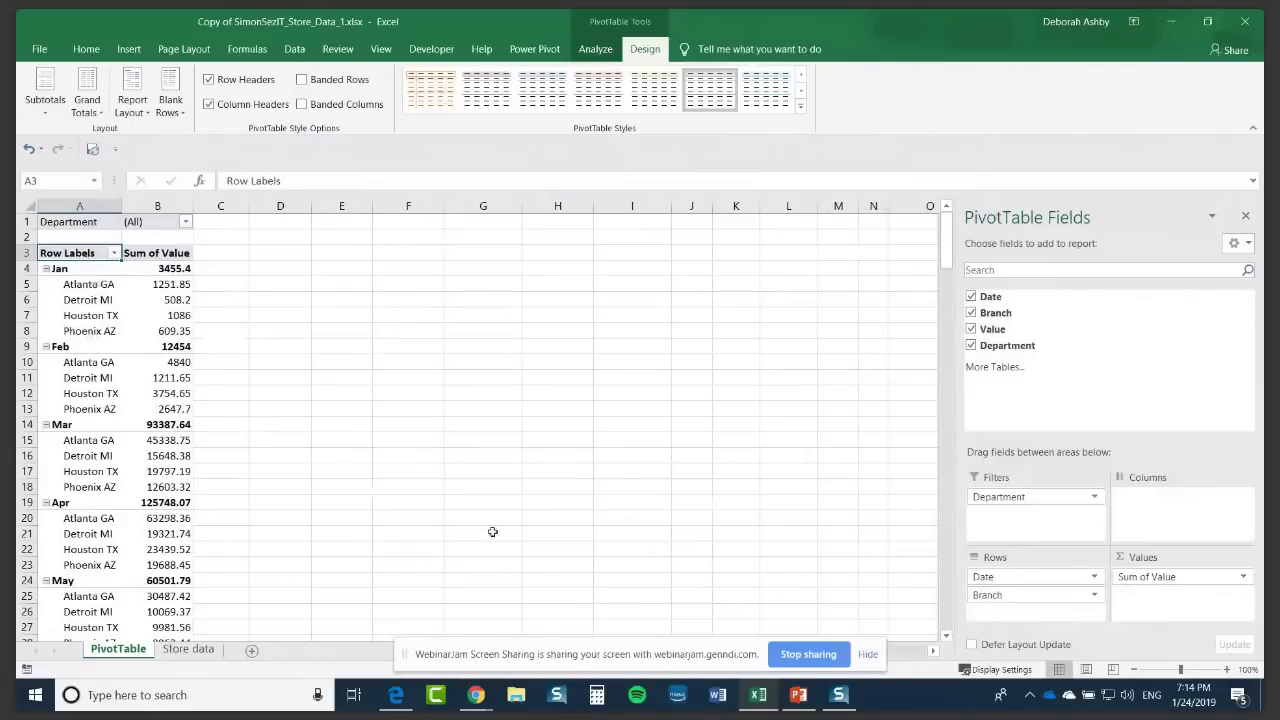
Step: Add the Value field again as a second value and rename its Sum of Value2 heading to '% of Sales'
left_click_drag(994, 330, 1150, 605)
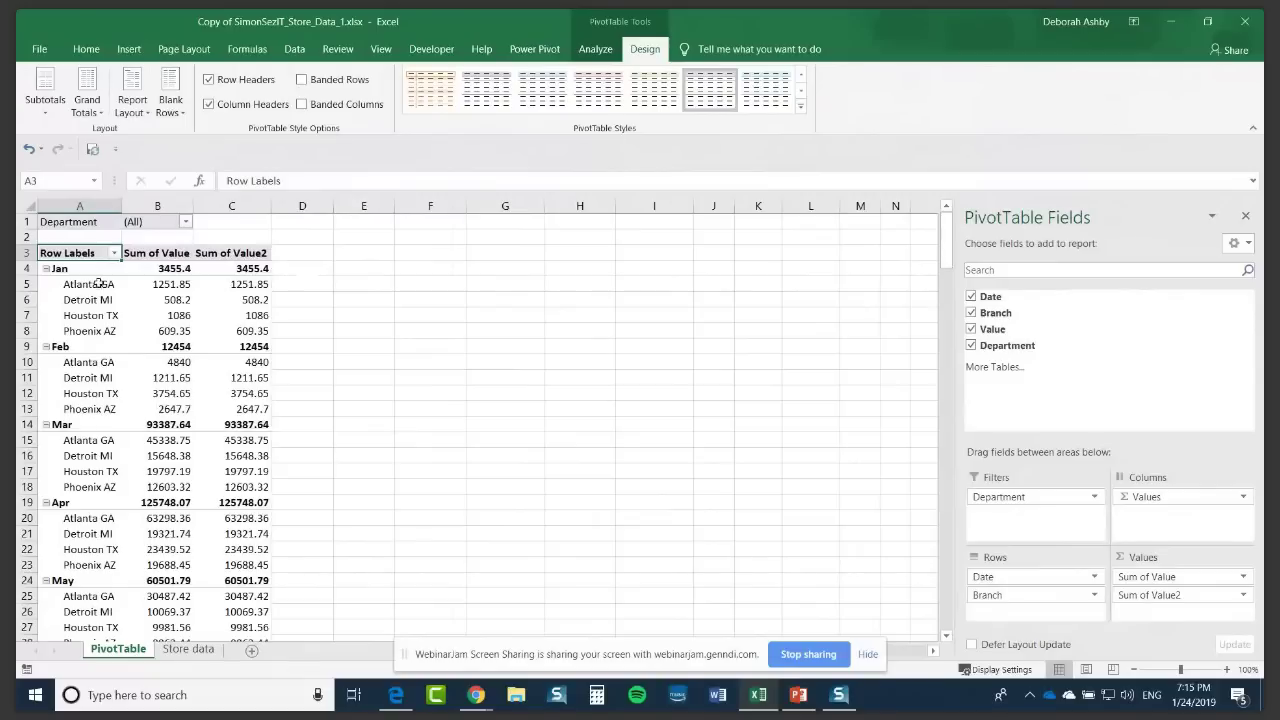
left_click(240, 253)
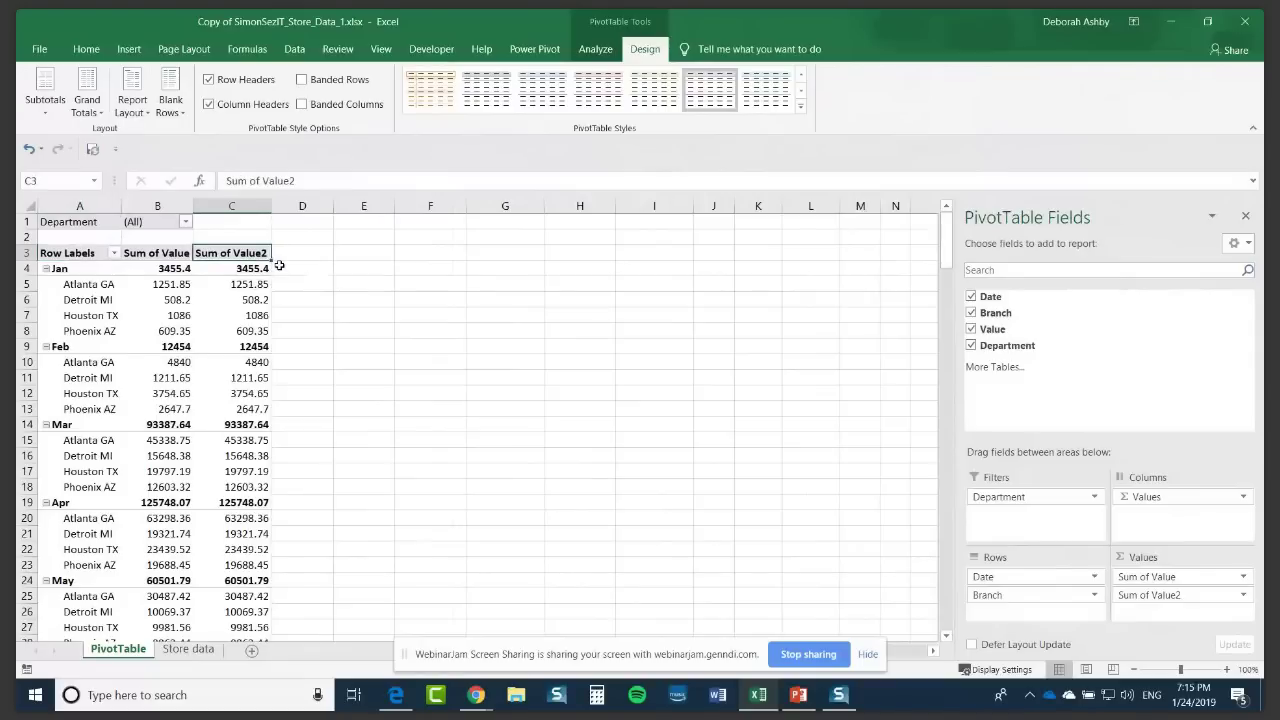
type("% of Sales")
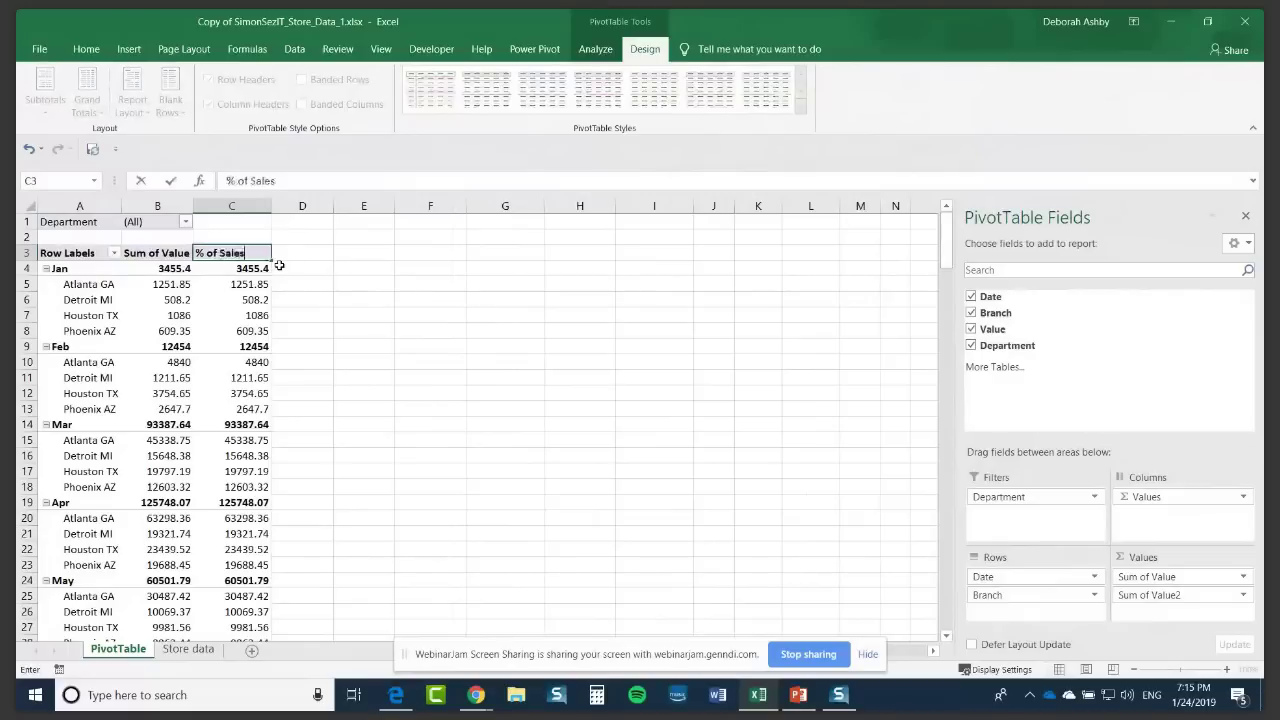
left_click(370, 294)
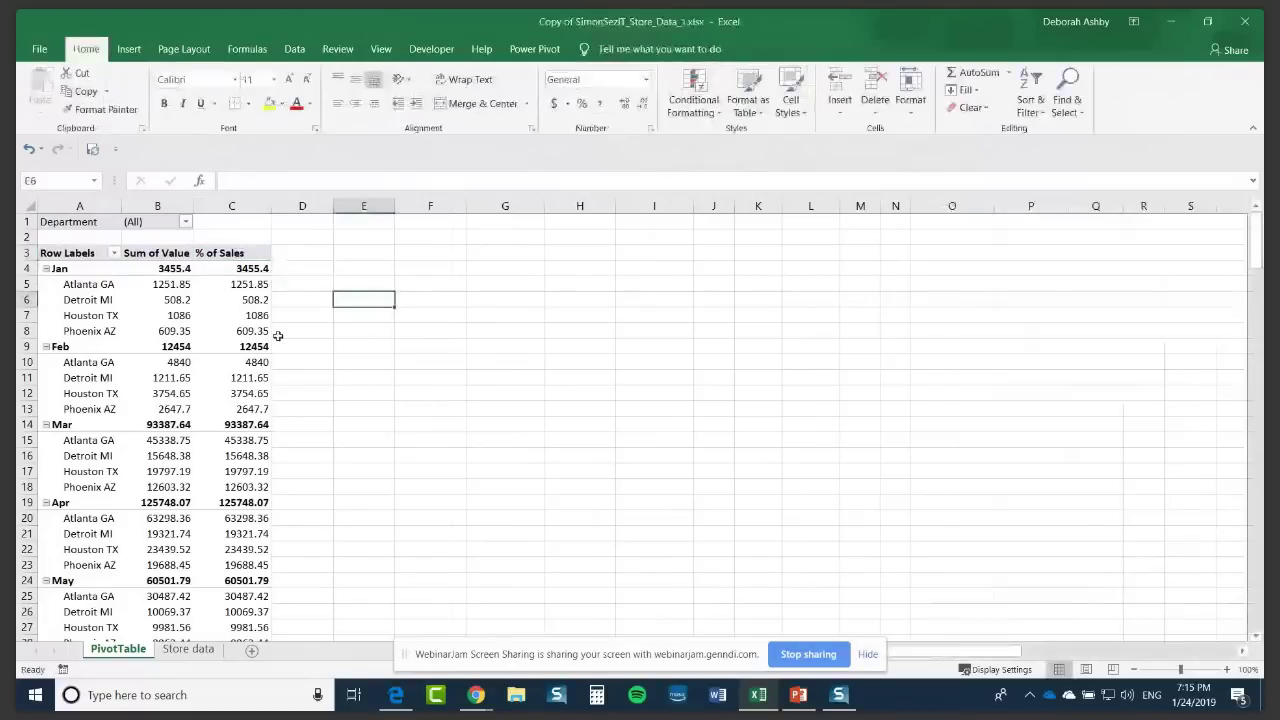
left_click(231, 285)
Step: Show the % of Sales values as % of Grand Total
right_click(231, 286)
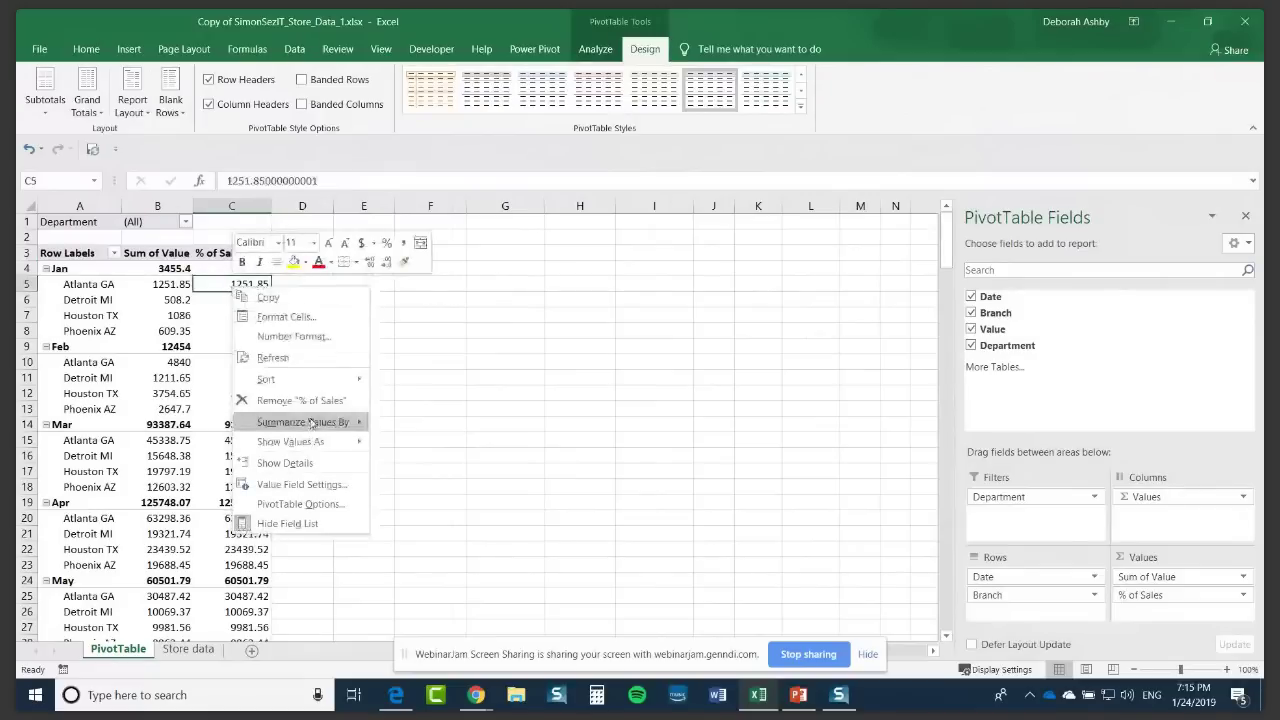
mouse_move(292, 447)
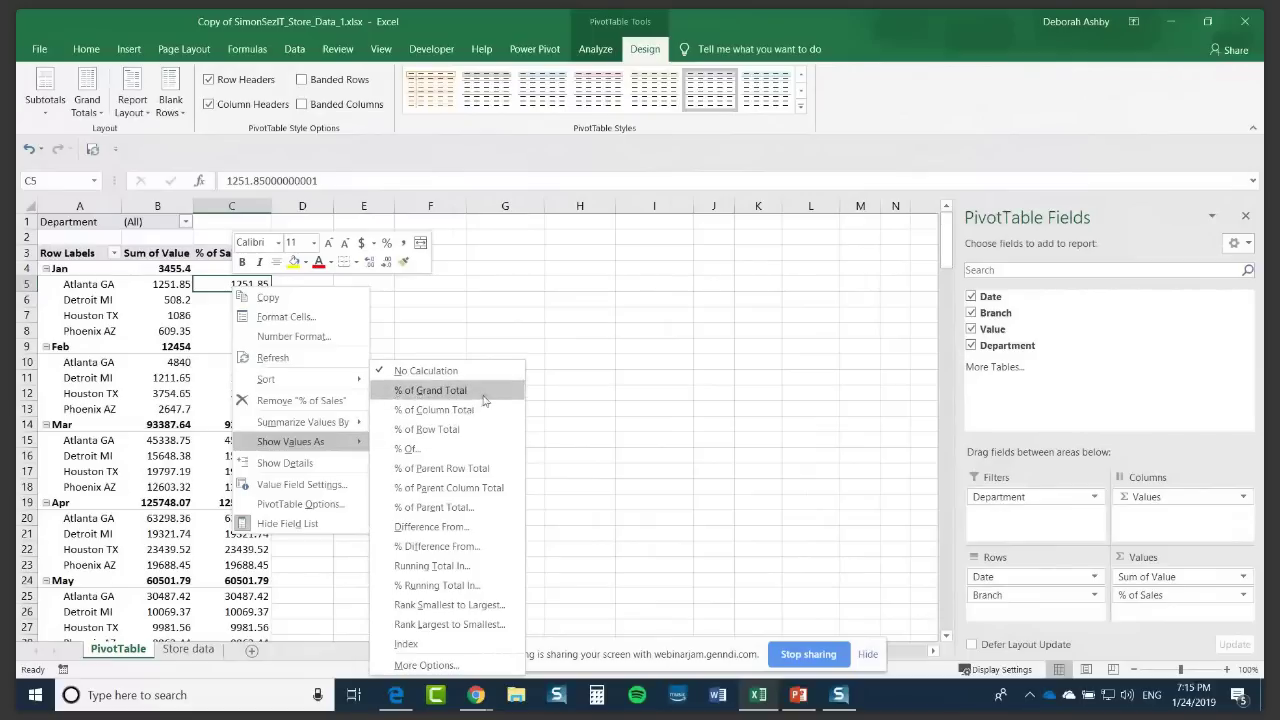
left_click(430, 390)
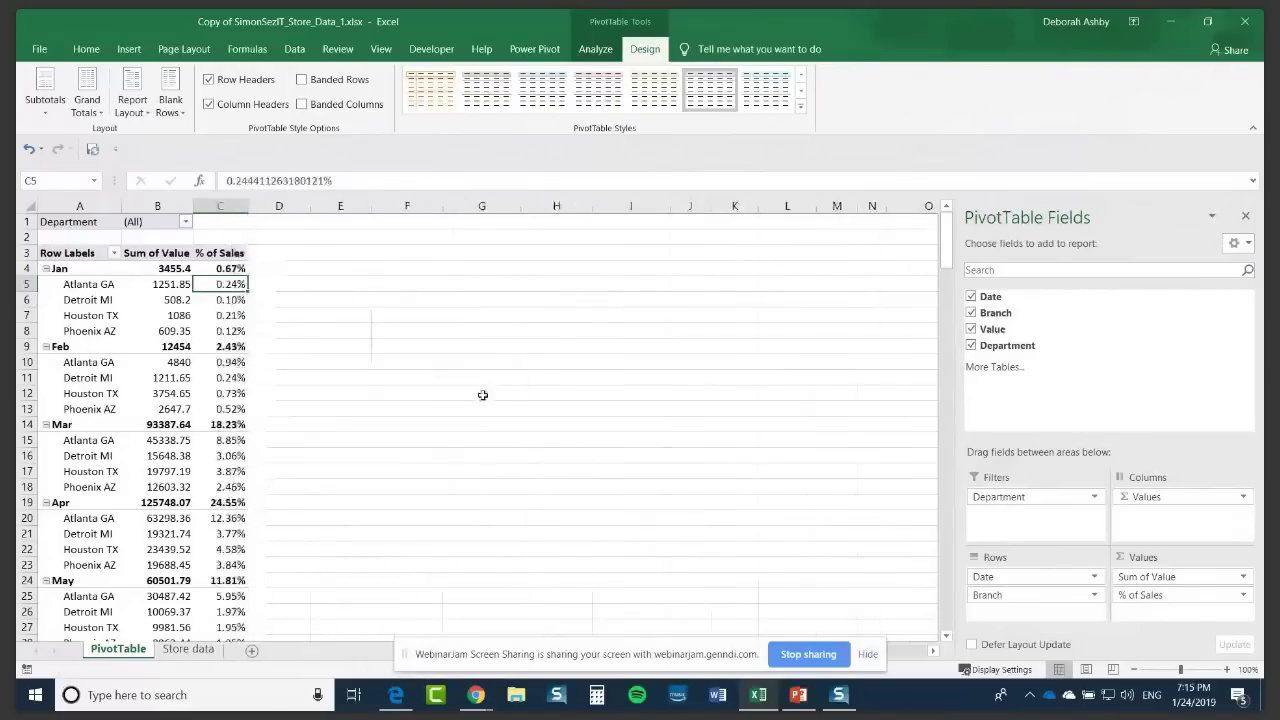
Step: Widen column C to fit the percentages and check the Detroit MI and Jan figures
left_click_drag(247, 206, 284, 208)
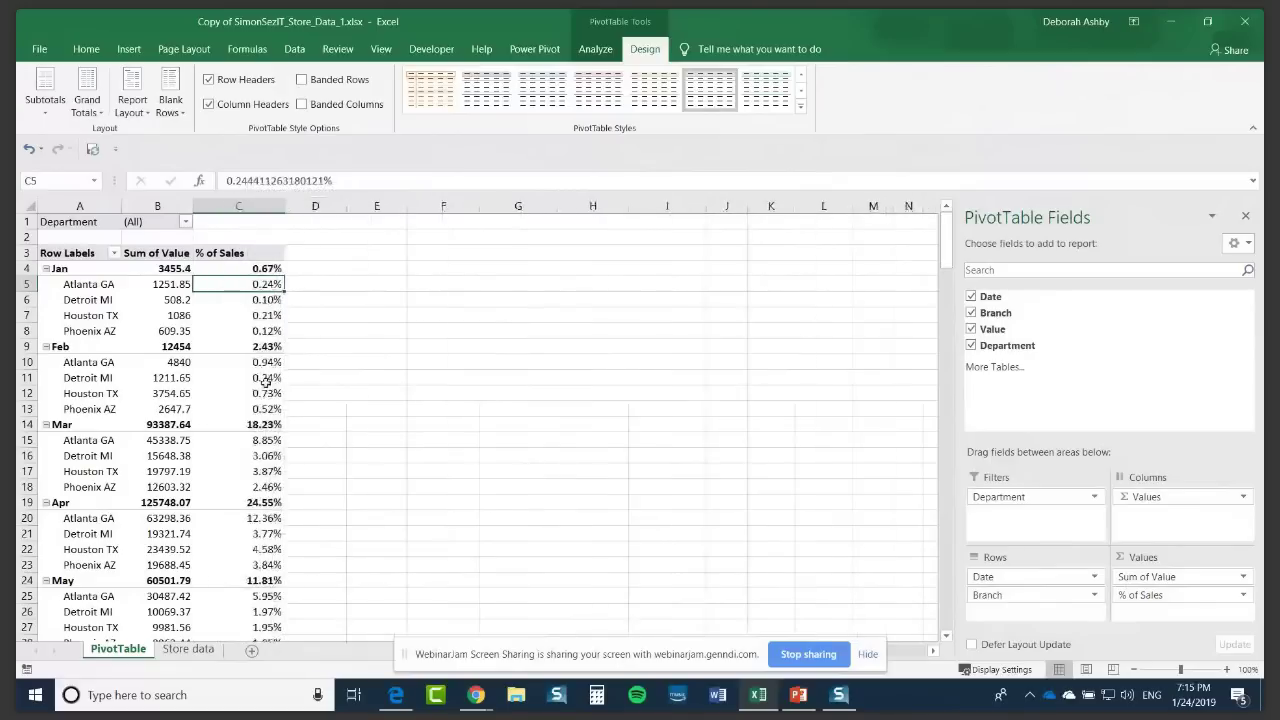
left_click(215, 300)
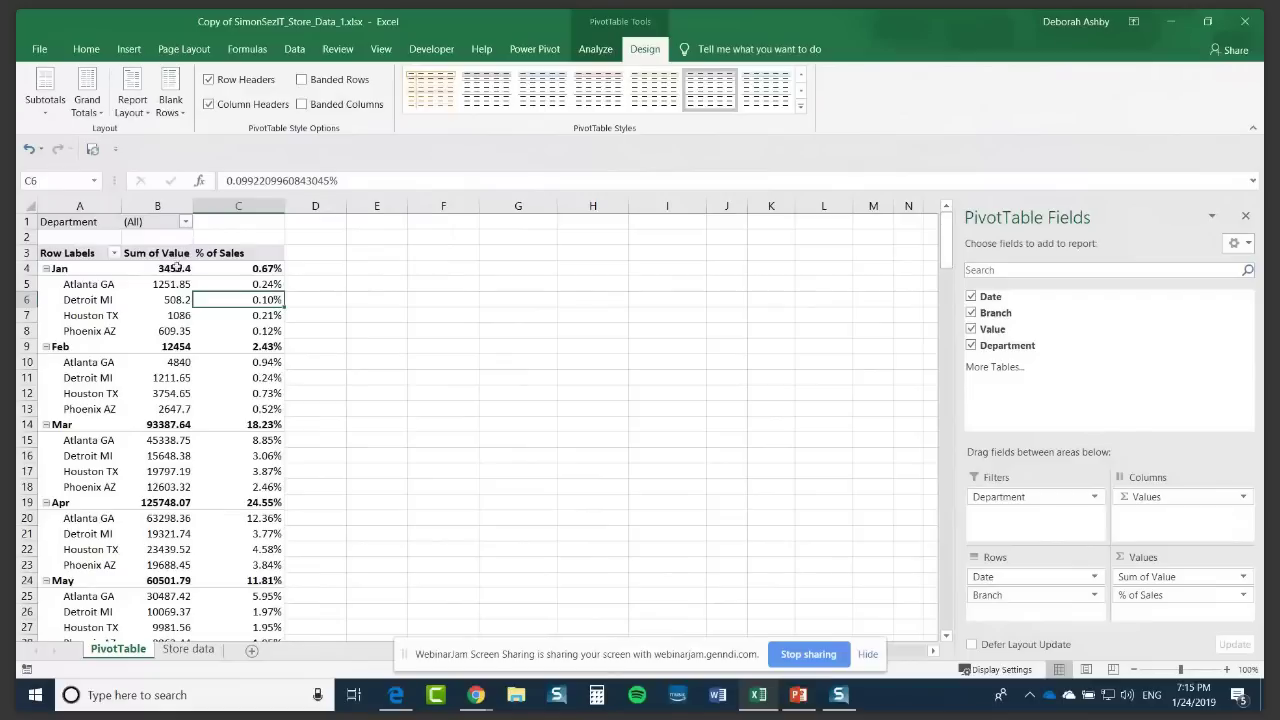
left_click(150, 270)
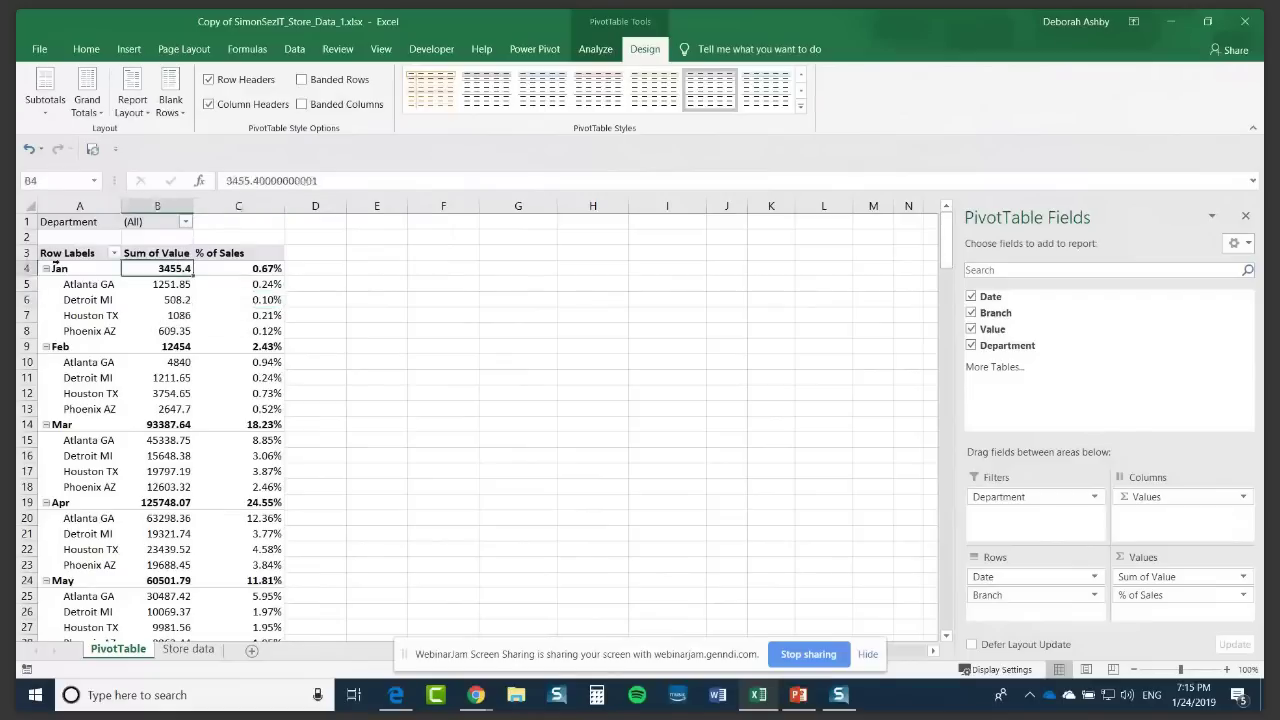
mouse_move(230, 258)
Step: Show all subtotals at the bottom of each month group, giving rows like Jan Total and Mar Total 93387.64
left_click(45, 115)
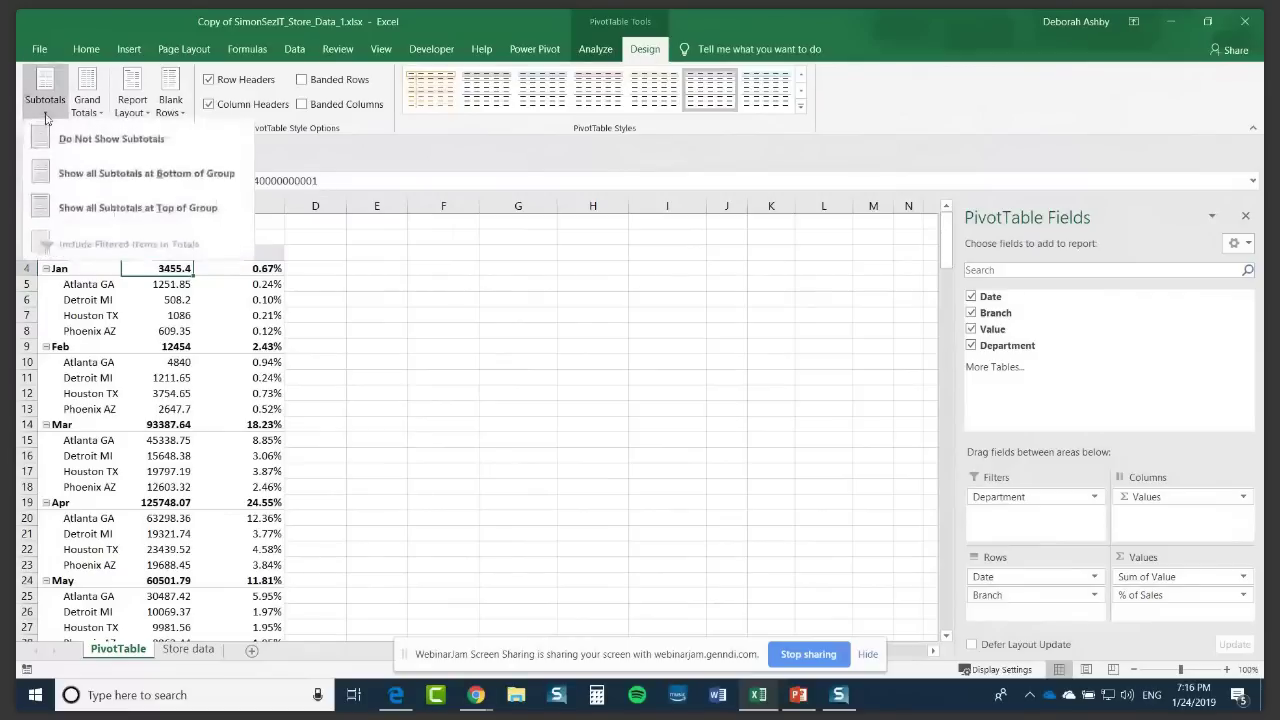
left_click(192, 176)
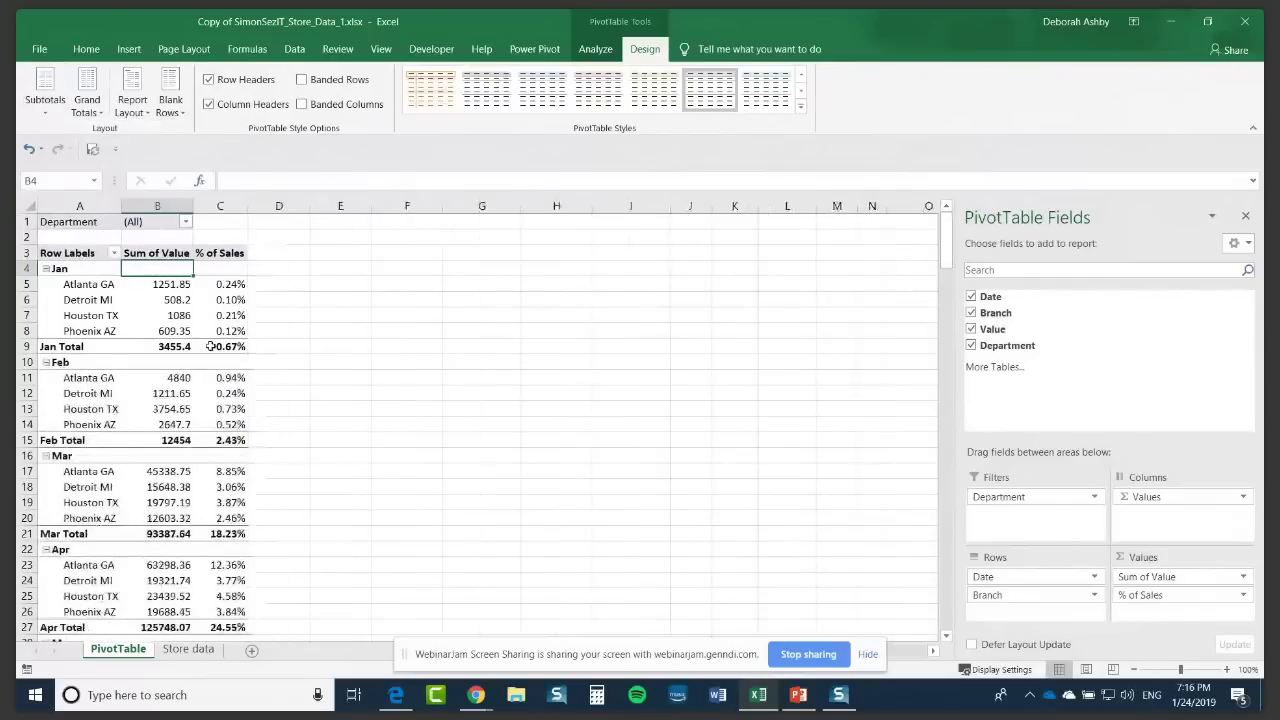
mouse_move(216, 346)
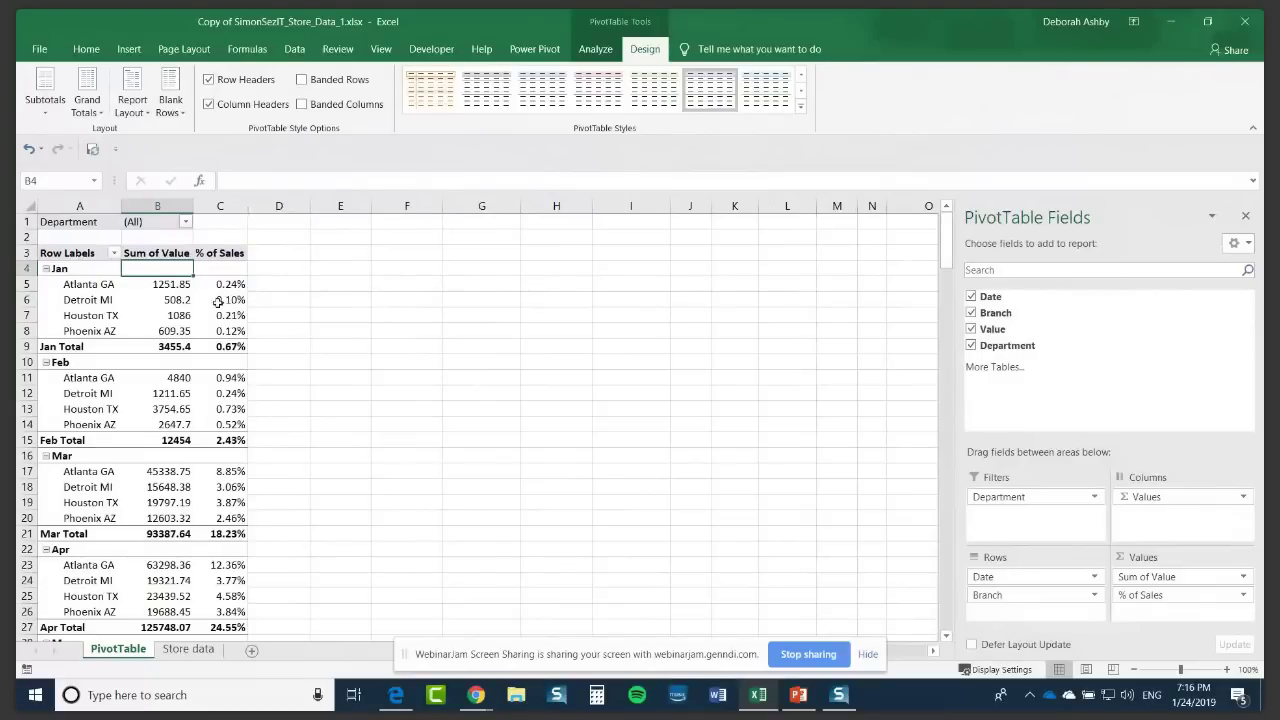
mouse_move(218, 302)
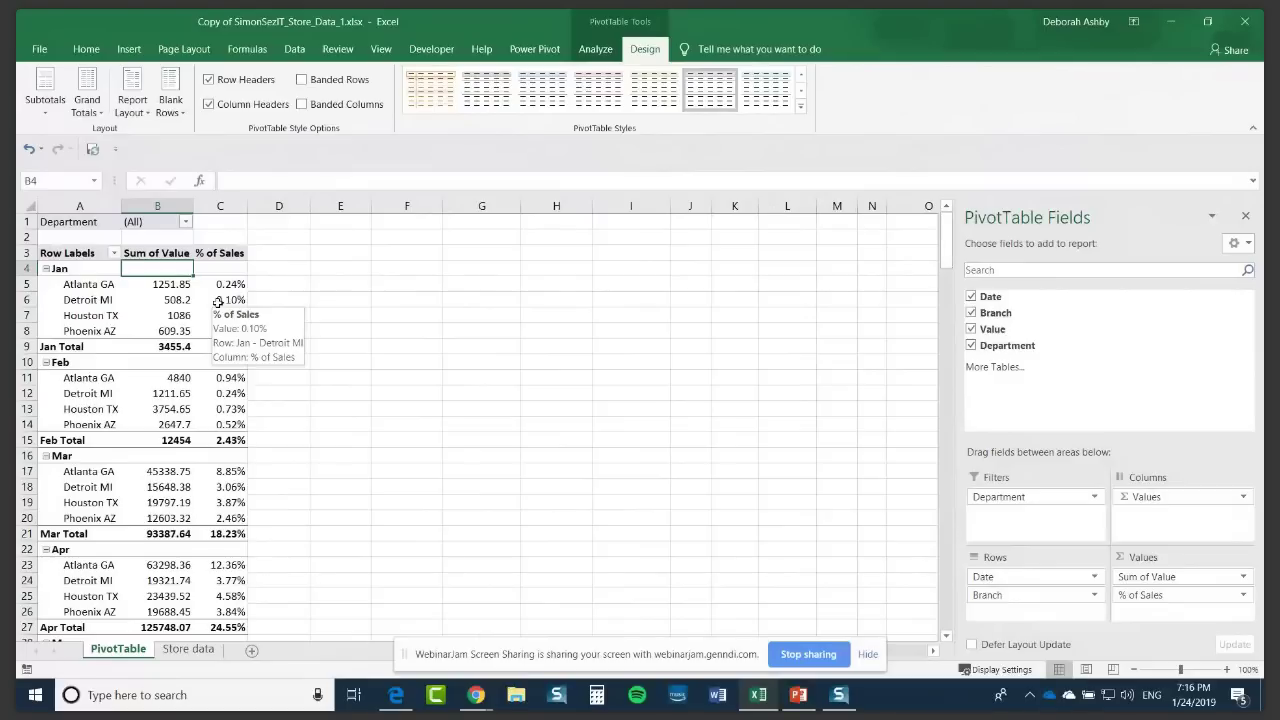
left_click(174, 316)
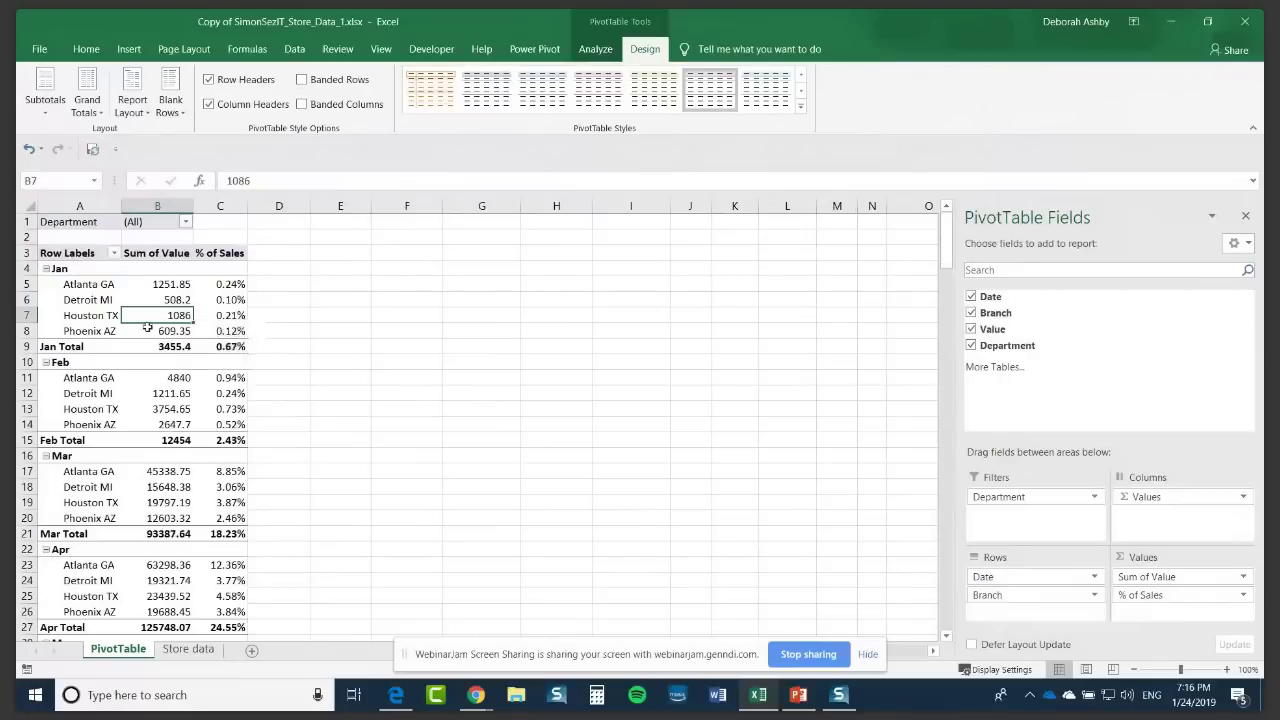
left_click(188, 649)
left_click(300, 345)
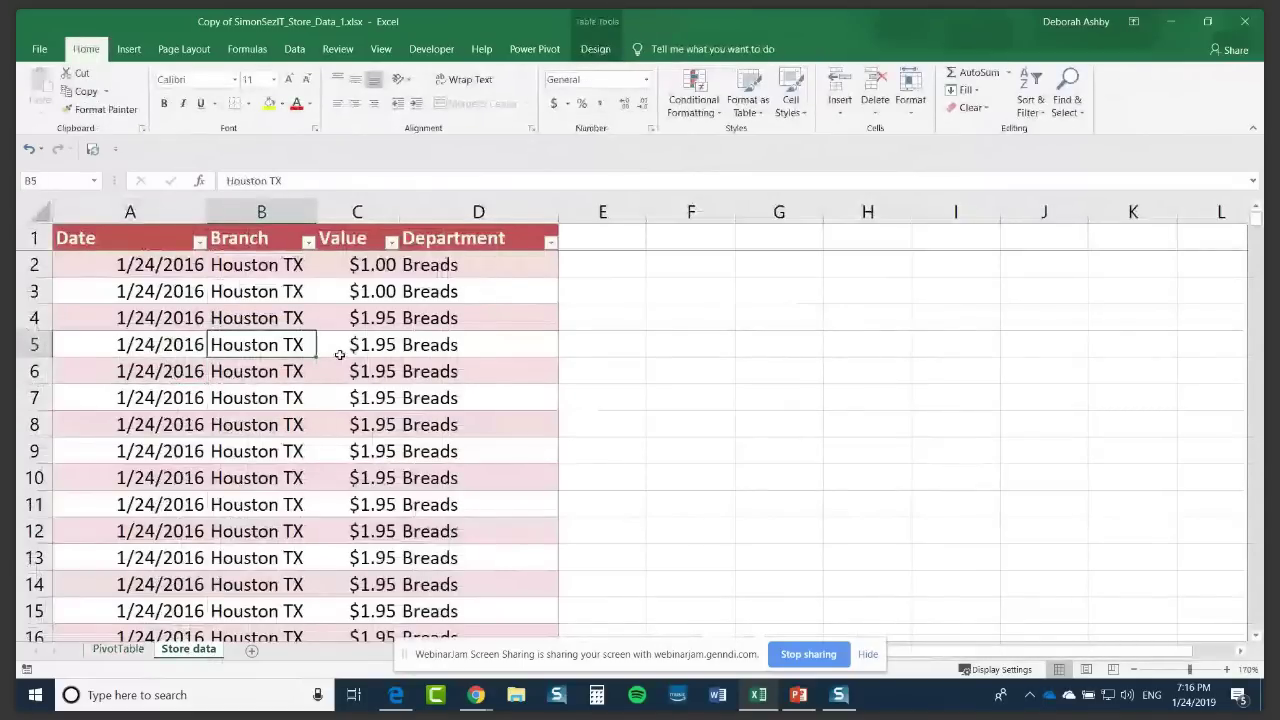
key("ctrl+Page_Up")
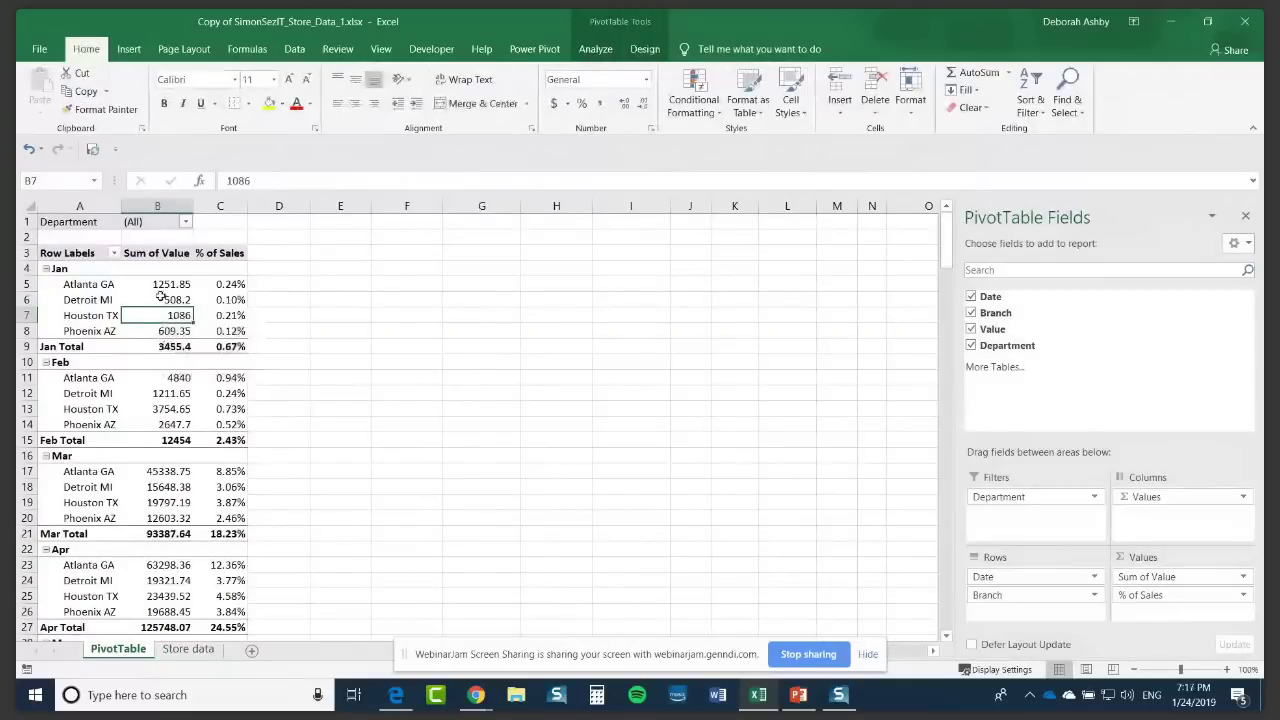
left_click(160, 298)
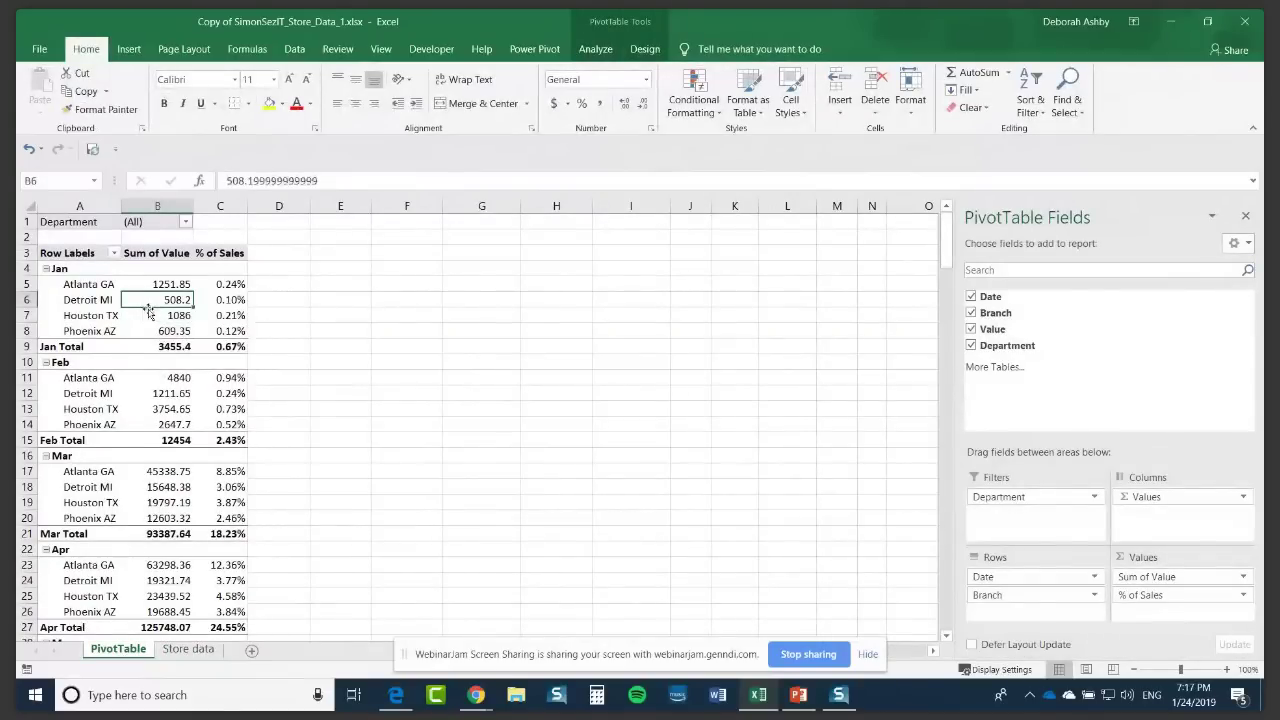
left_click(160, 331)
left_click(105, 305)
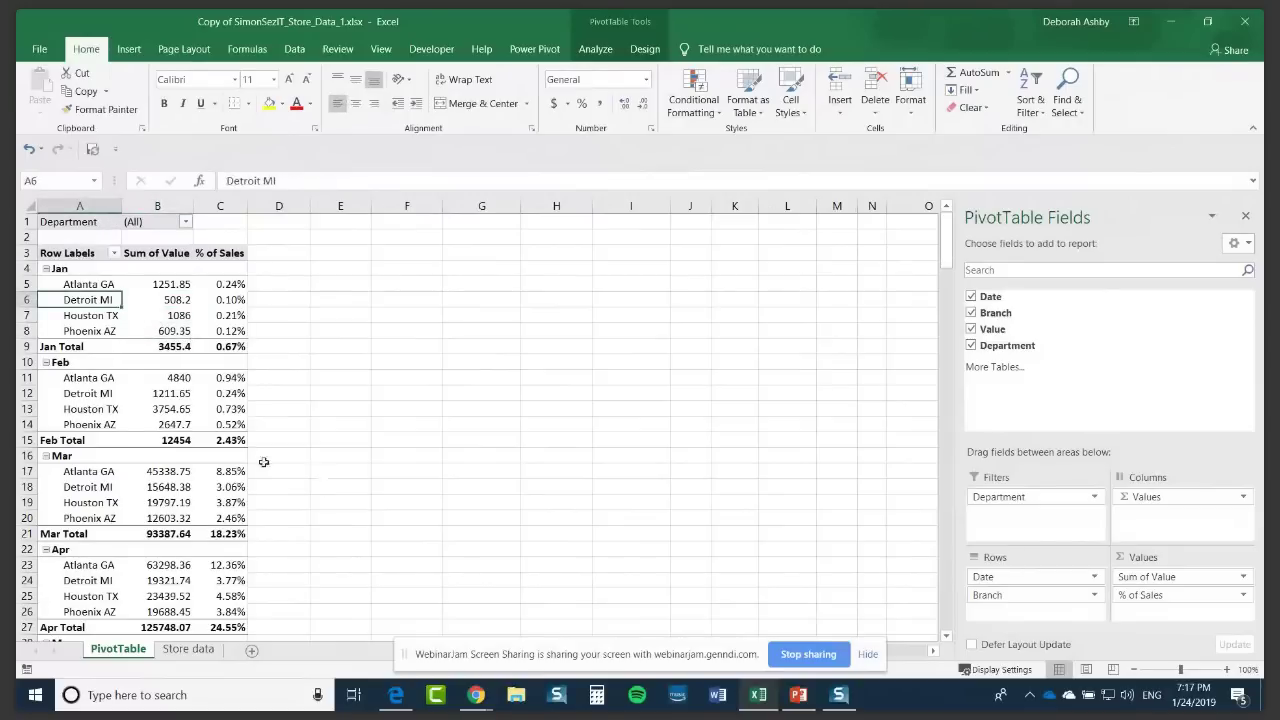
left_click(162, 303)
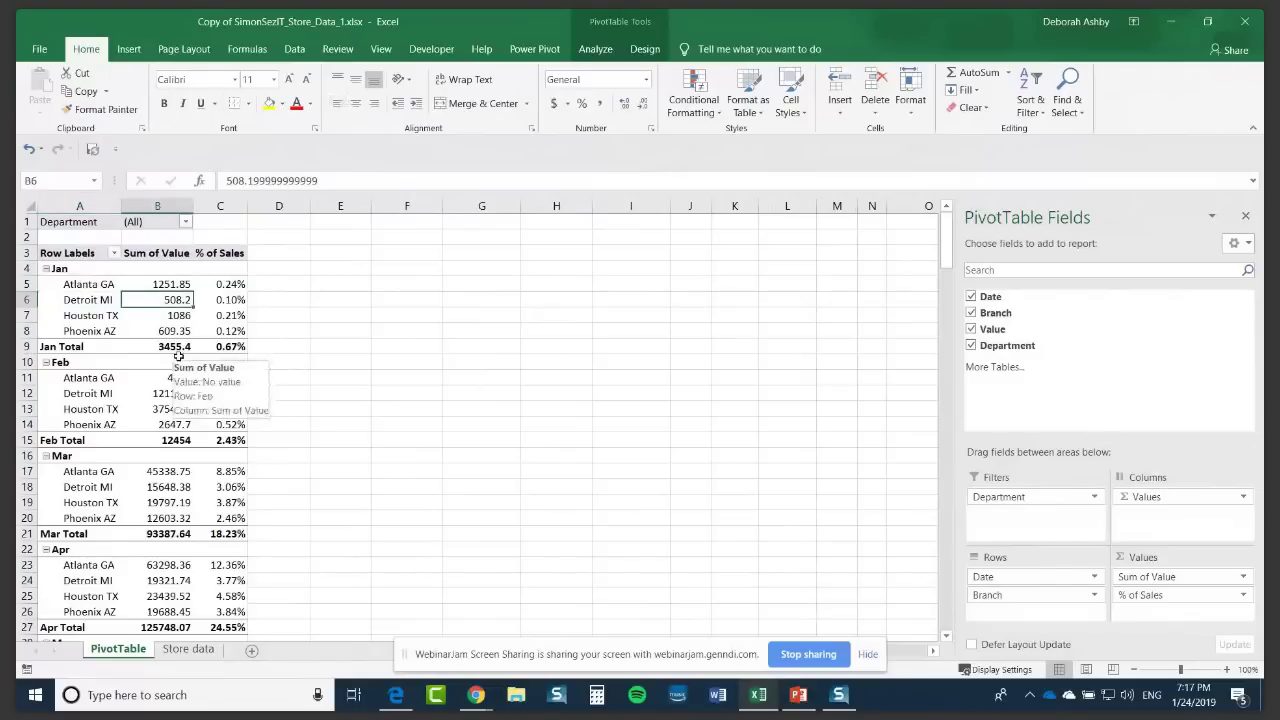
Step: Move Branch back to the pivot columns and remove % of Sales, leaving only Sum of Value
left_click_drag(1011, 599, 1180, 520)
left_click_drag(1118, 630, 1120, 632)
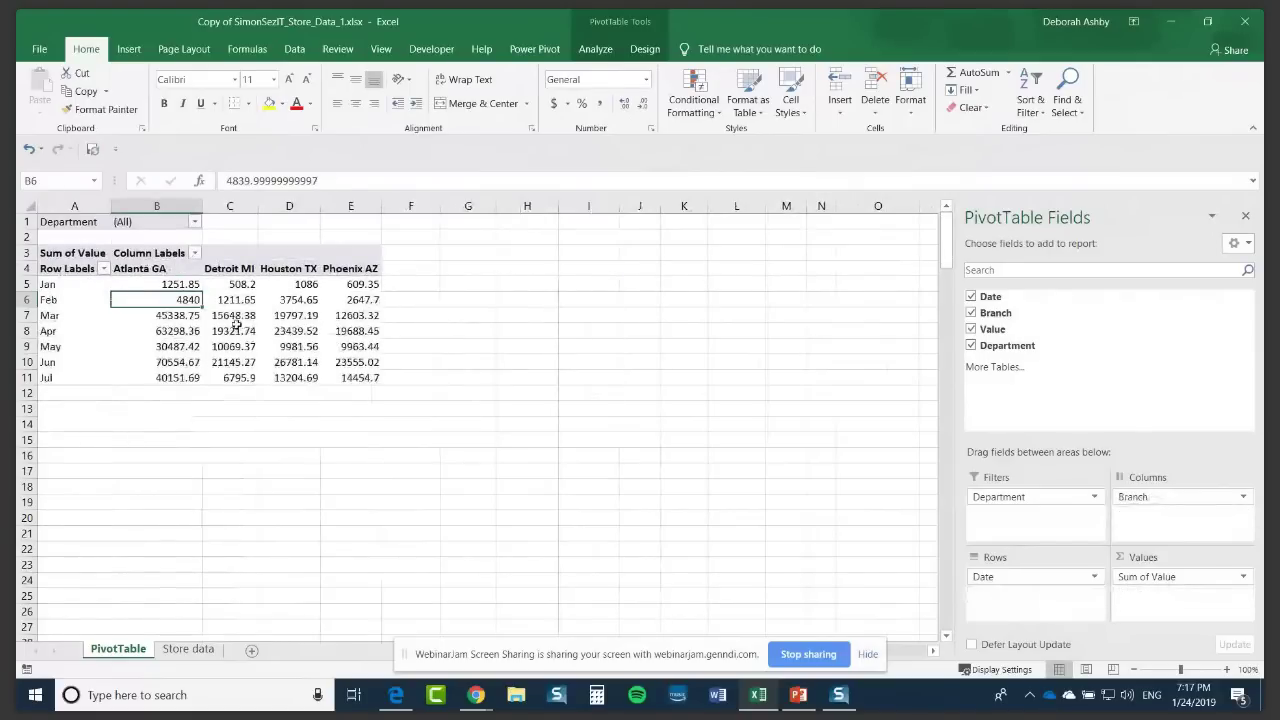
key("Right")
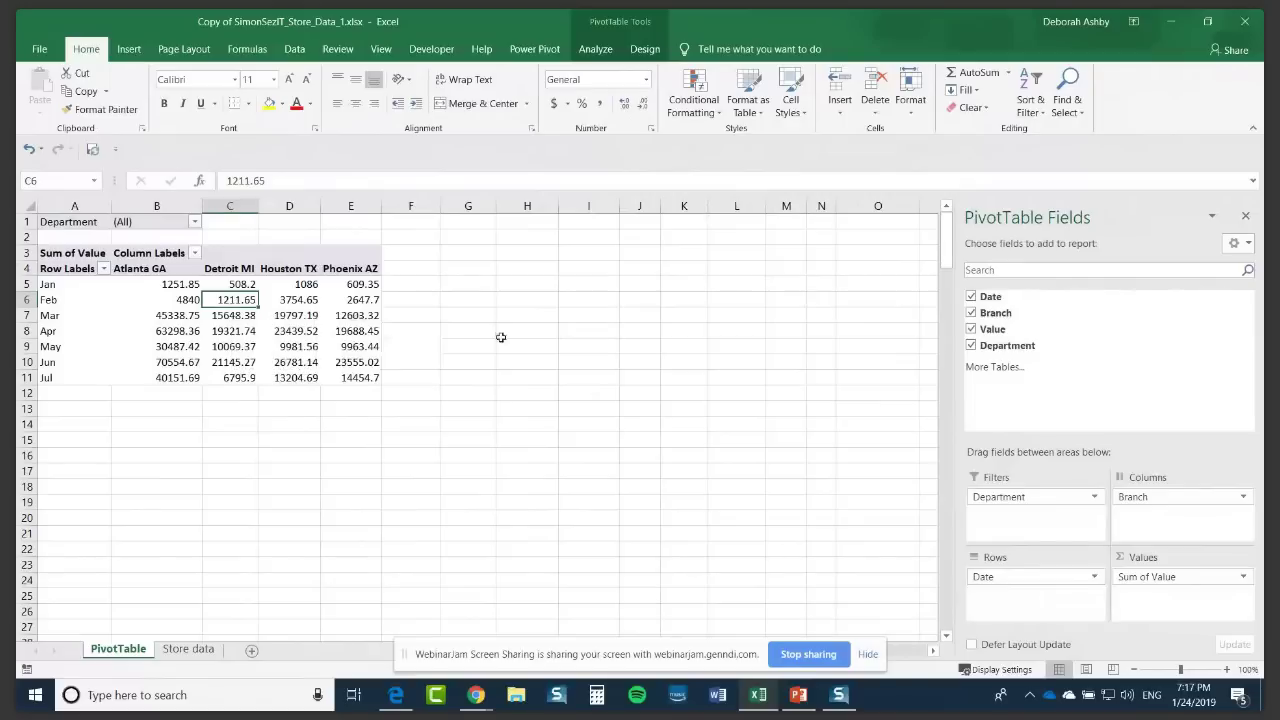
Step: Insert a Clustered Column PivotChart of the monthly branch sums from the PivotTable Analyze tab
left_click(597, 50)
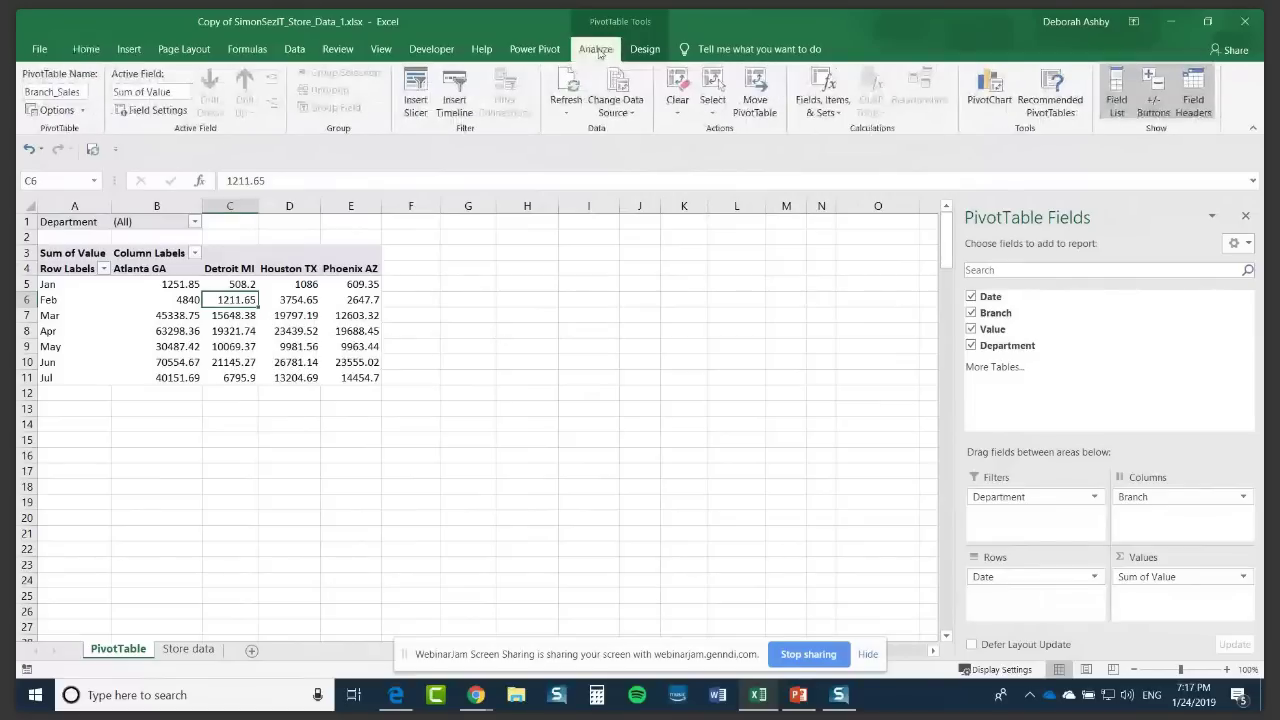
left_click(988, 96)
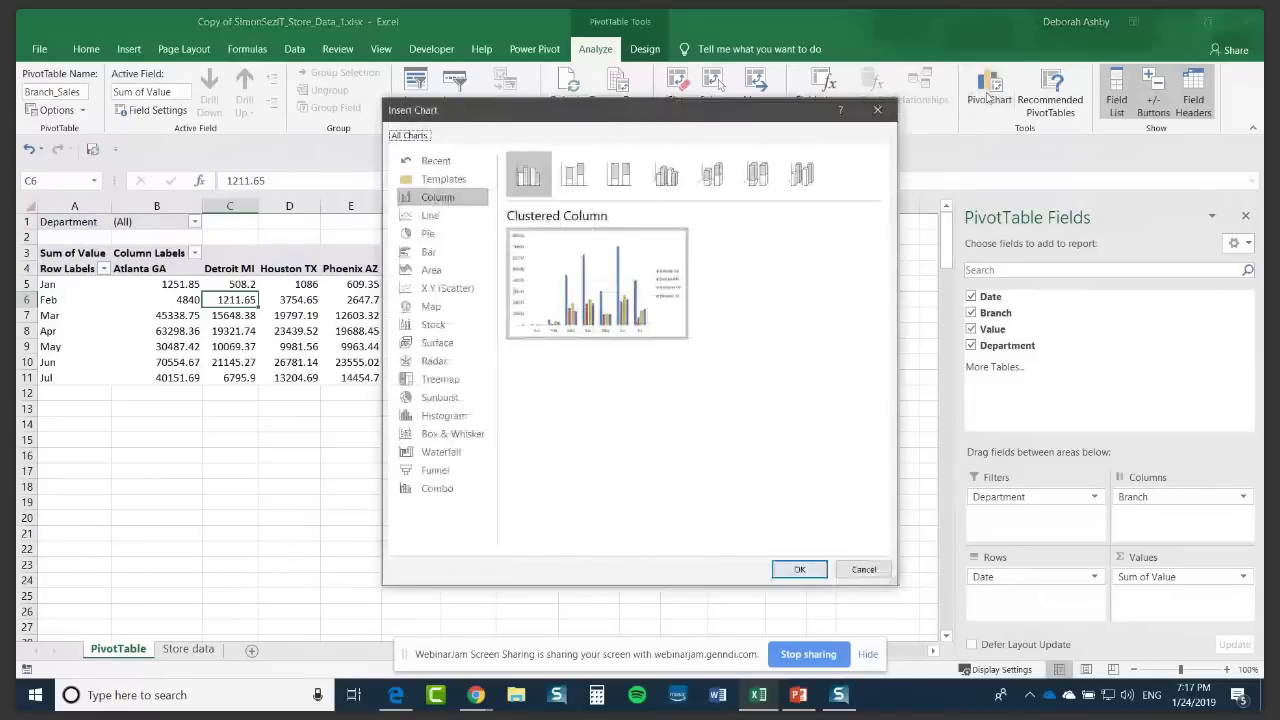
left_click_drag(673, 110, 745, 113)
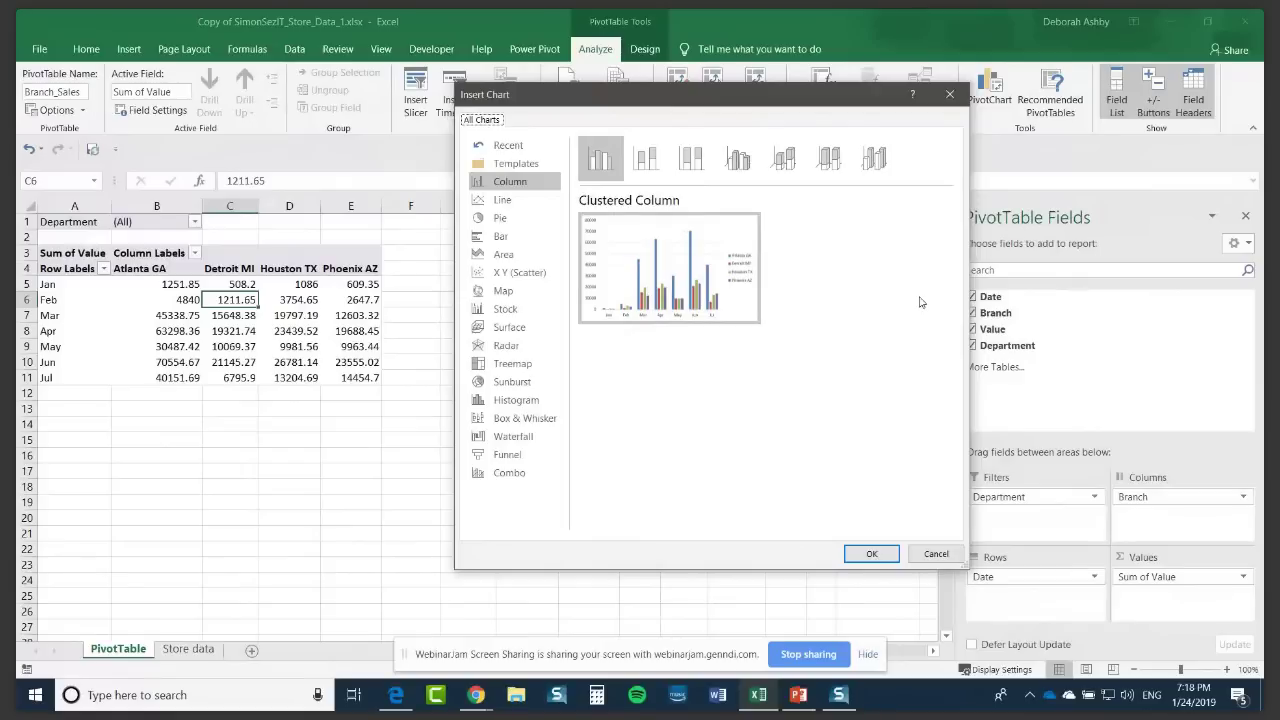
left_click(871, 553)
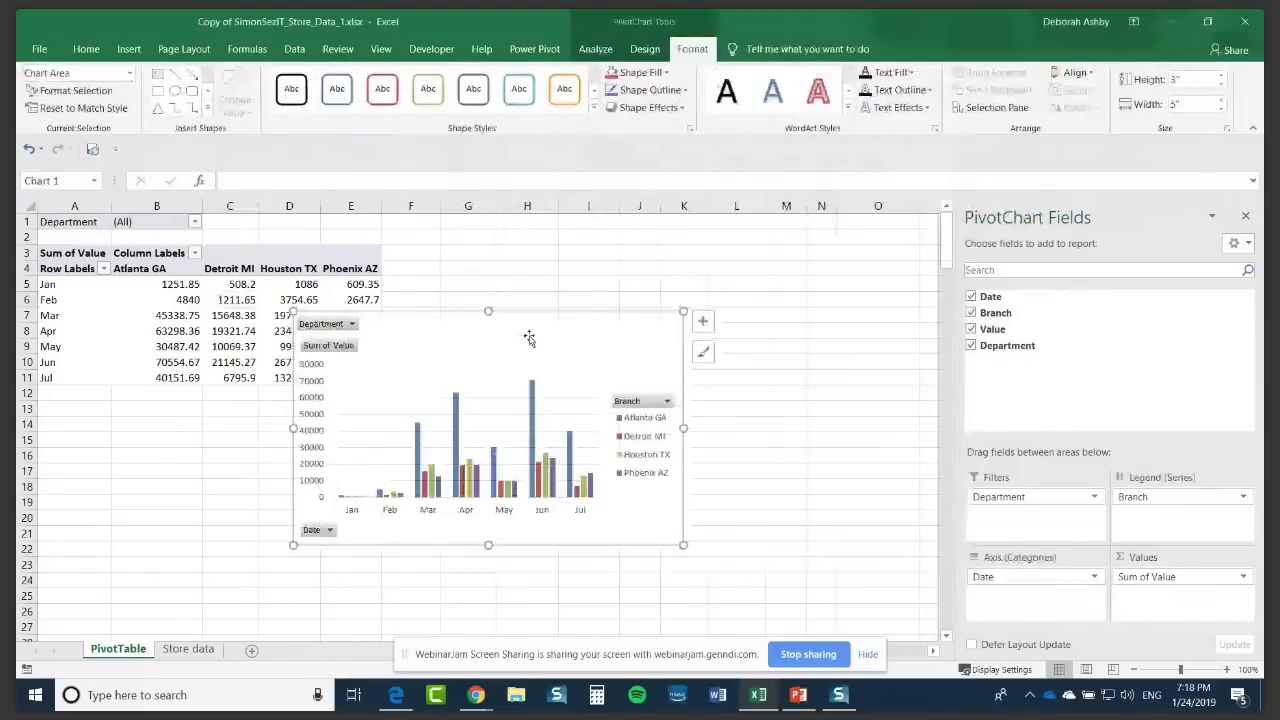
Step: Place the PivotChart beside the pivot table, enlarge it to 4.47" by 7.47", and close the PivotChart Fields pane
left_click_drag(529, 338, 634, 267)
left_click_drag(789, 474, 920, 547)
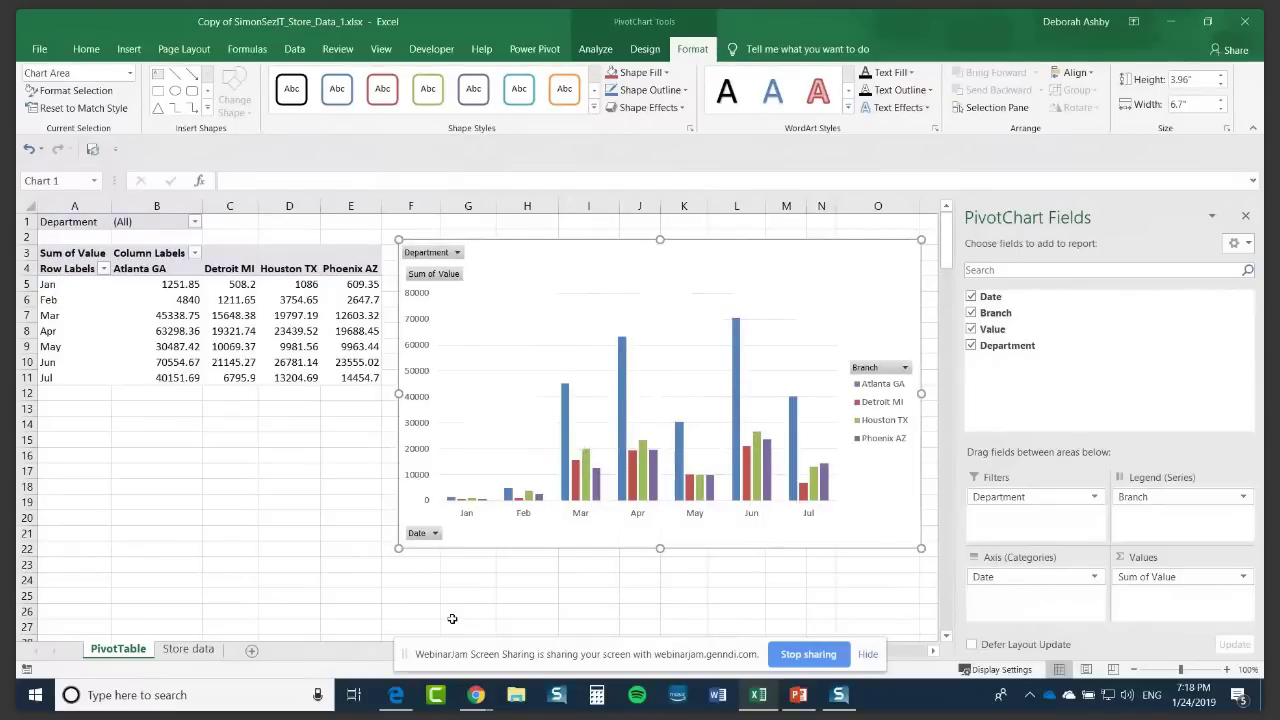
left_click(232, 330)
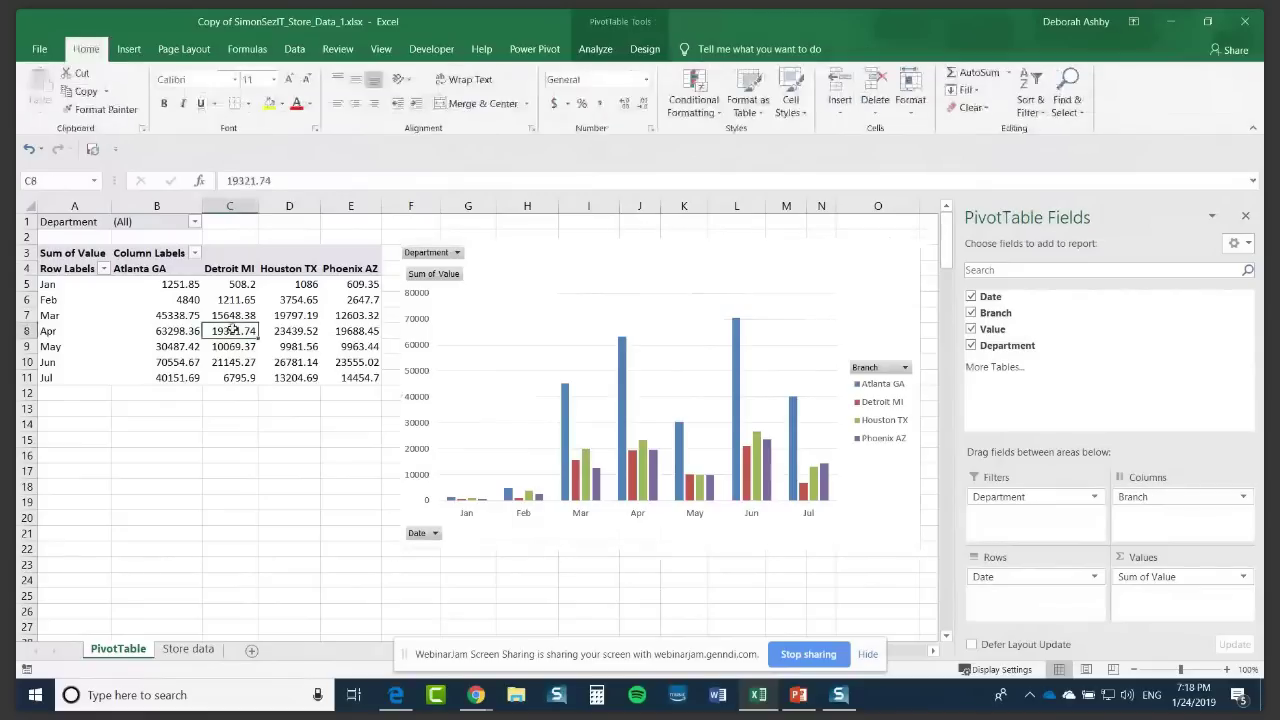
left_click(749, 266)
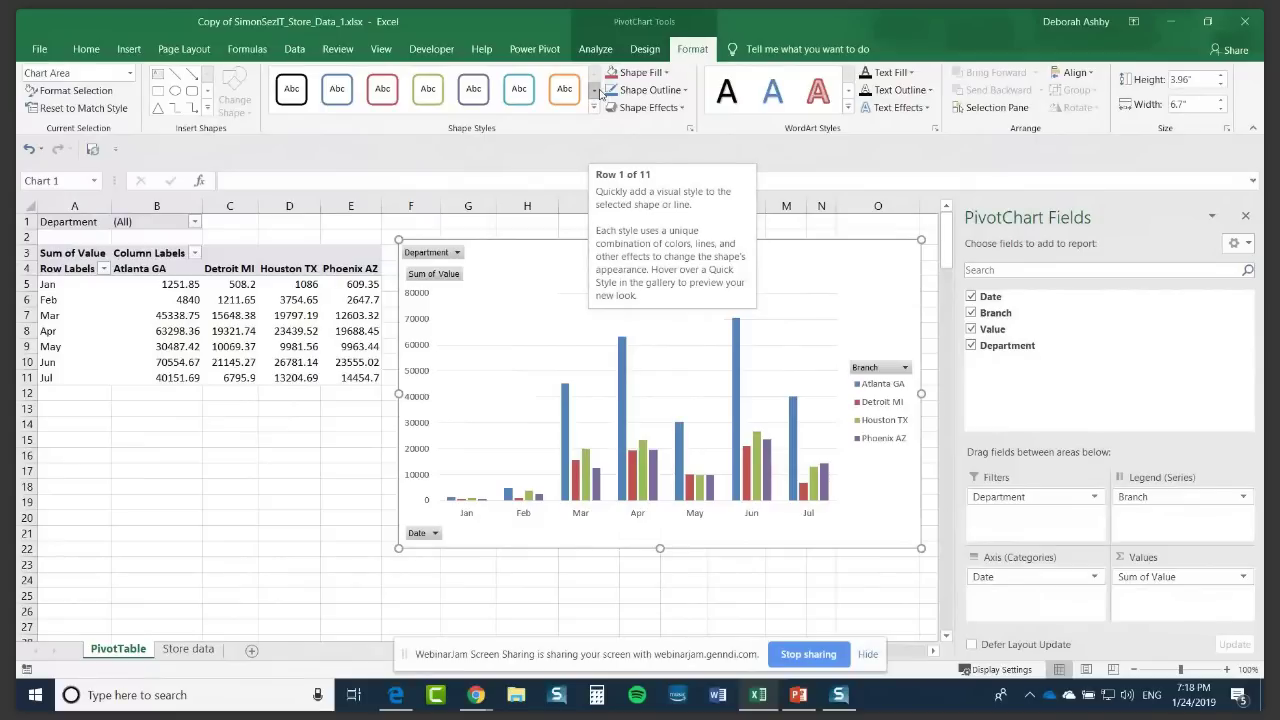
left_click(1247, 219)
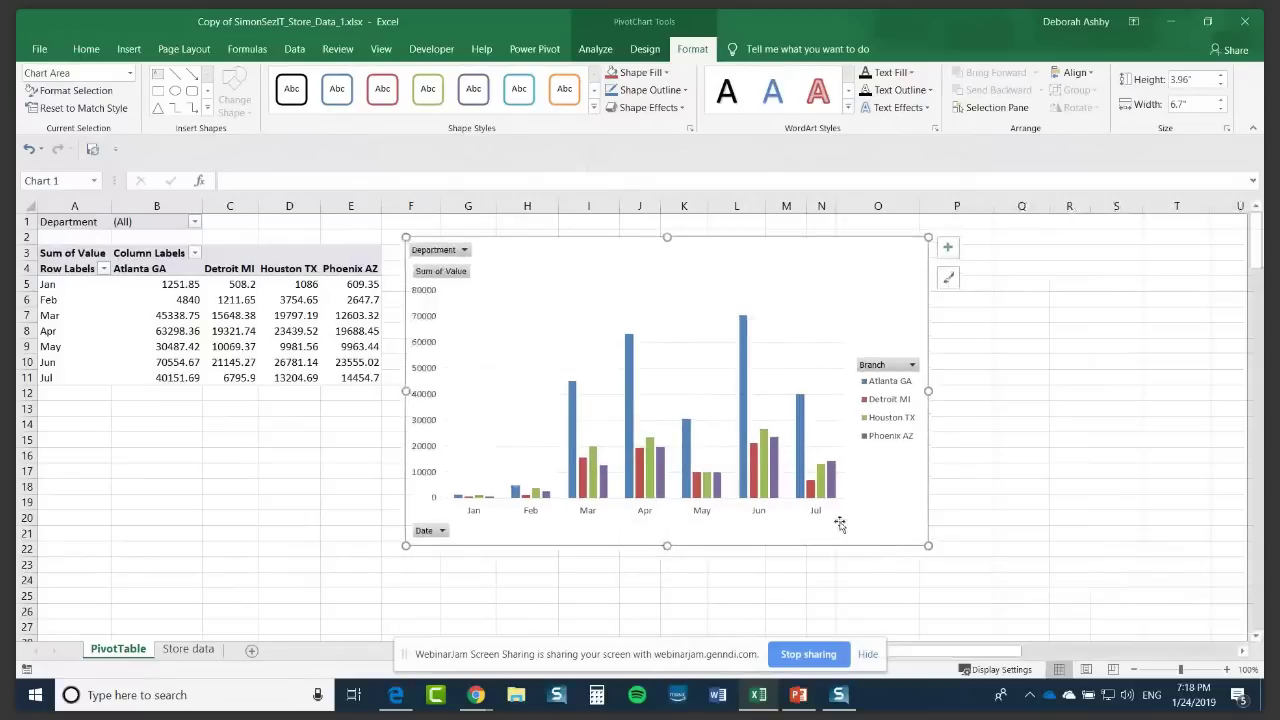
left_click_drag(928, 545, 992, 588)
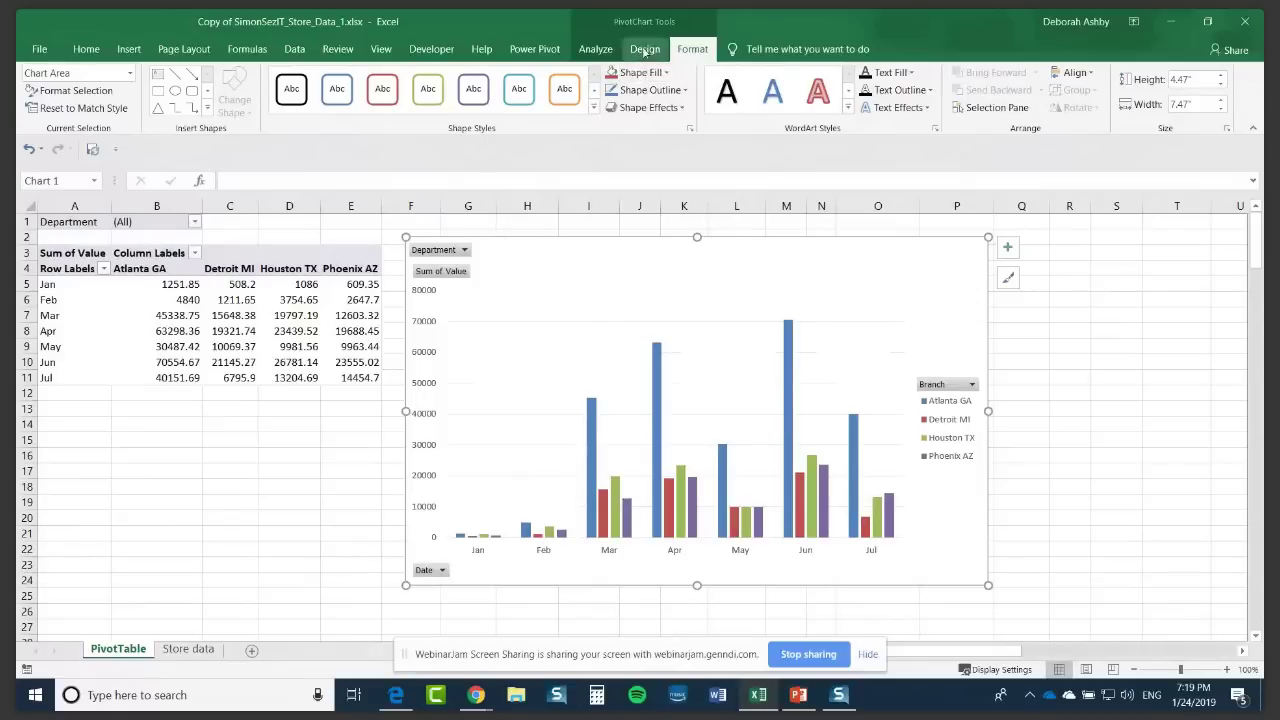
Step: With the chart selected, switch from the PivotChart Design tab to the Analyze tab
left_click(645, 50)
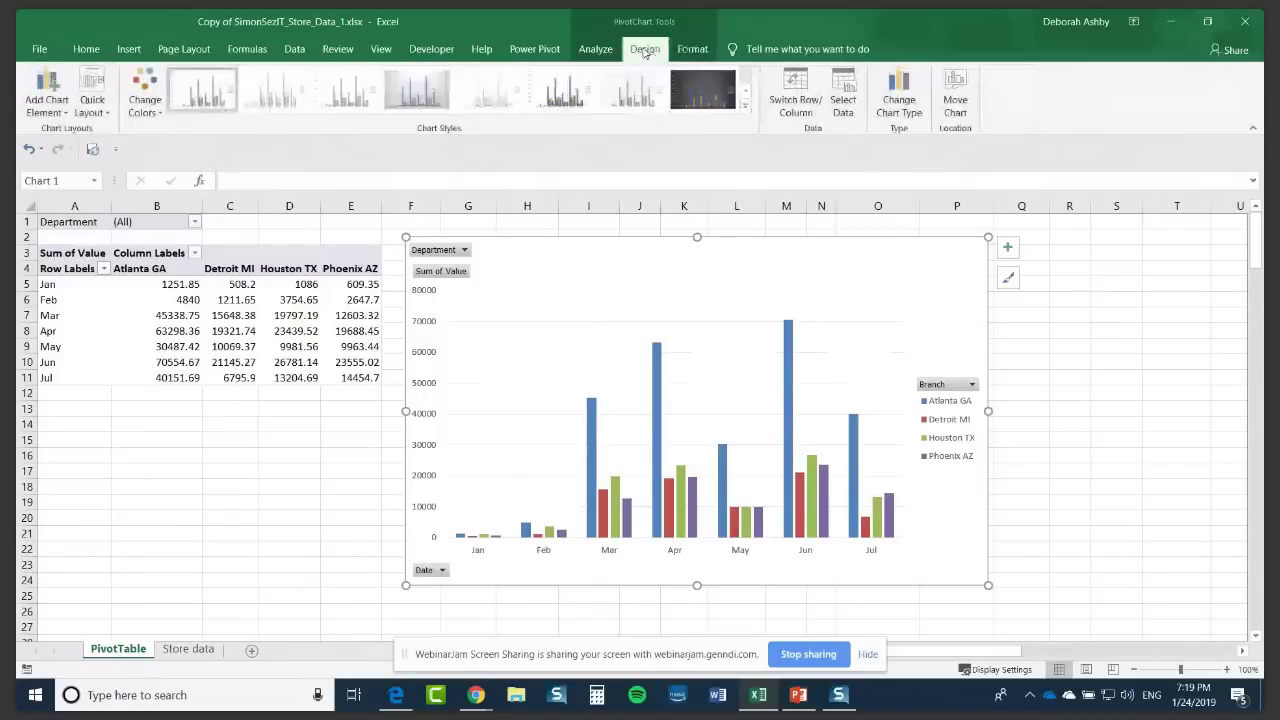
left_click(596, 50)
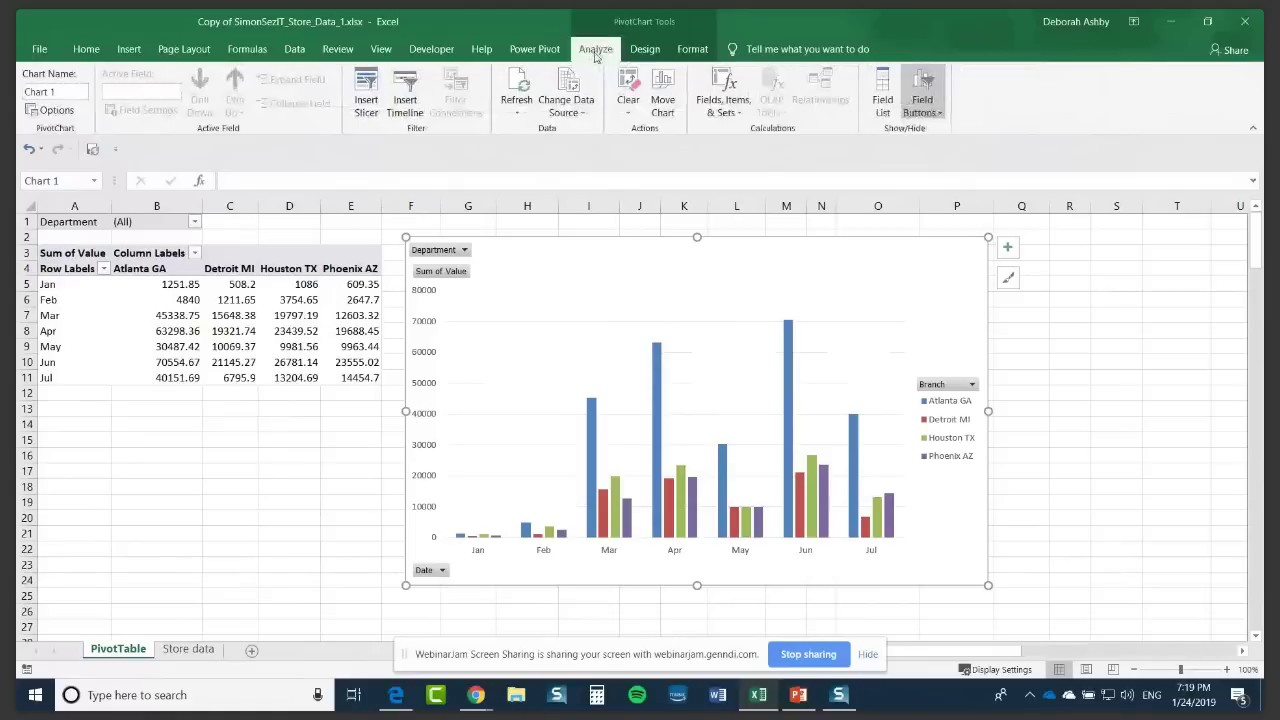
mouse_move(785, 466)
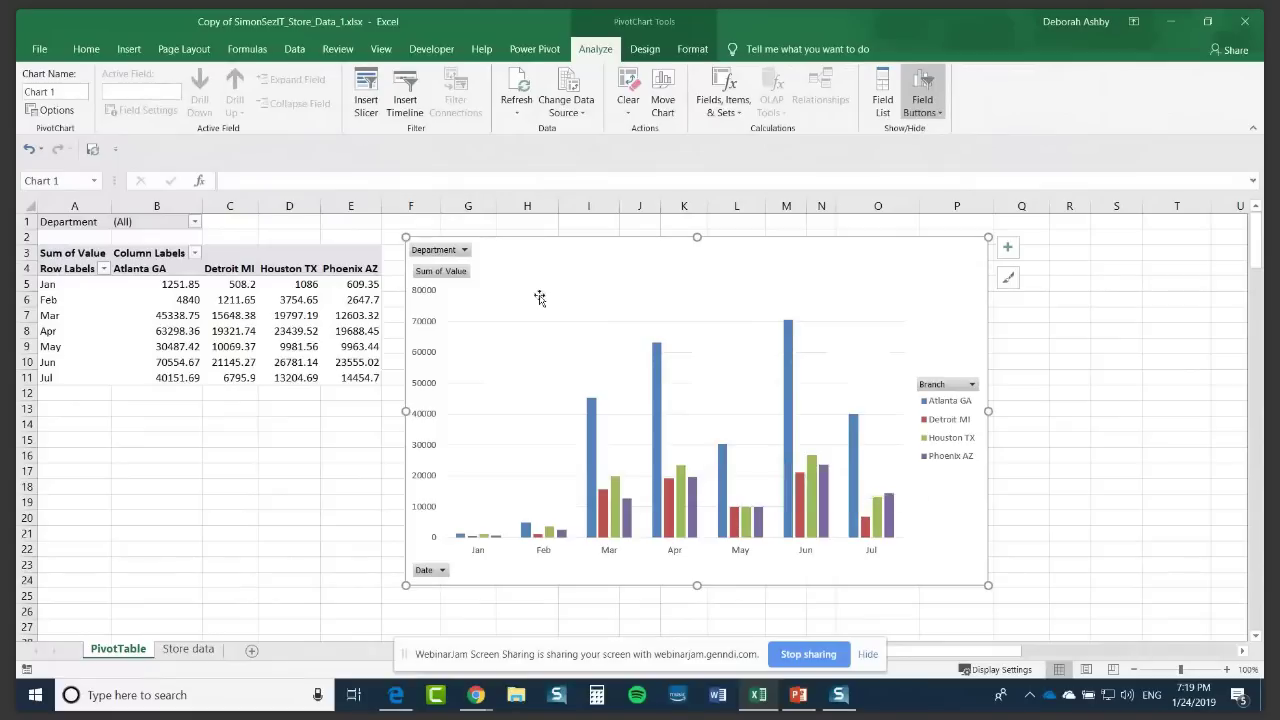
left_click(464, 251)
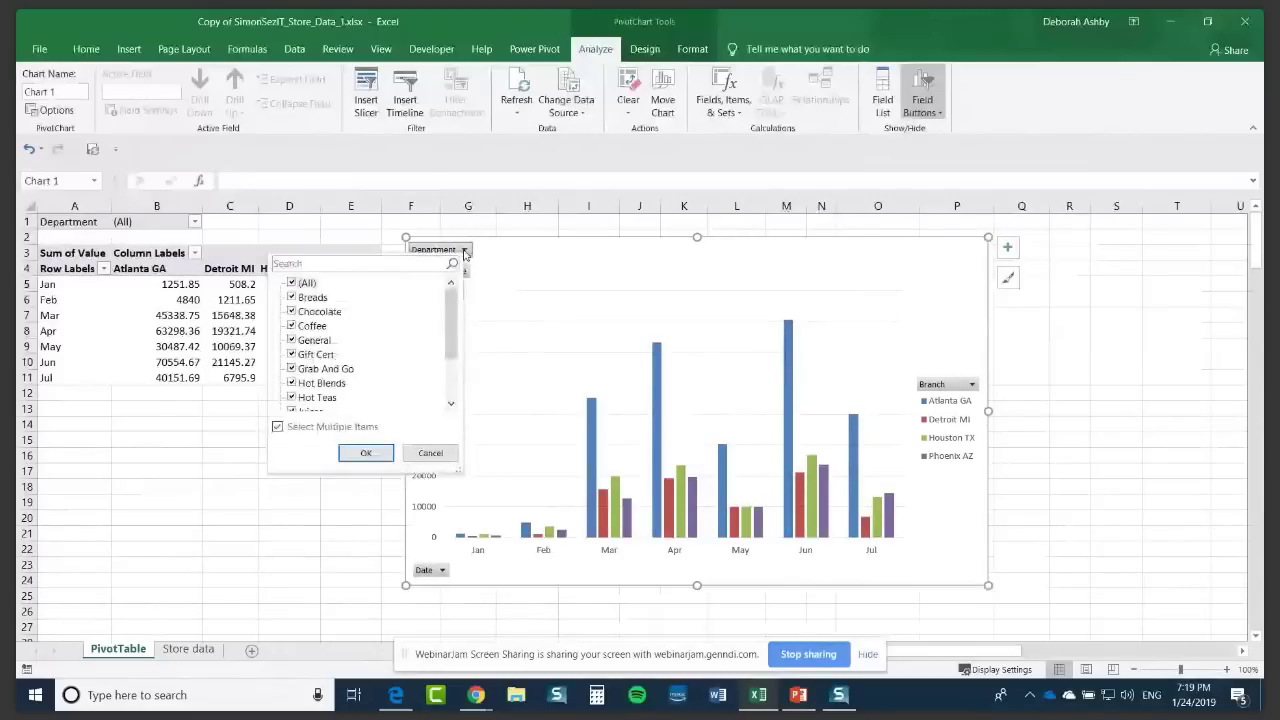
left_click(291, 284)
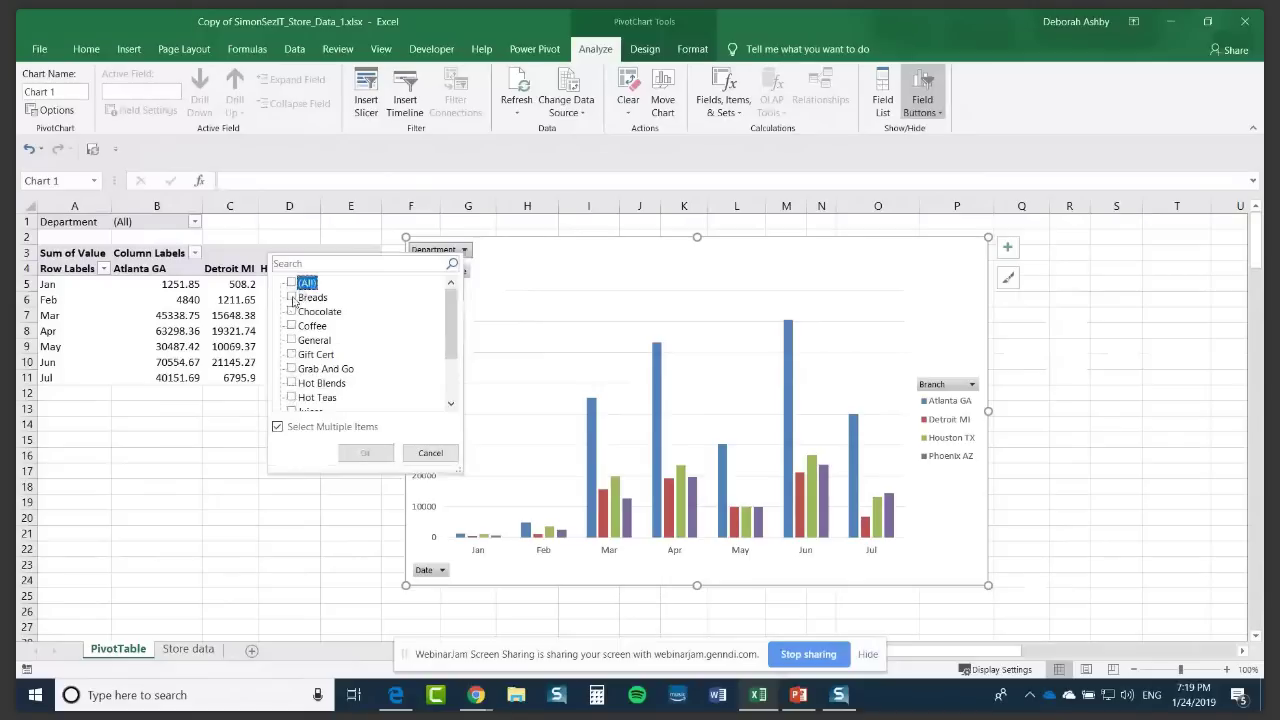
left_click(293, 298)
left_click(295, 312)
left_click(305, 326)
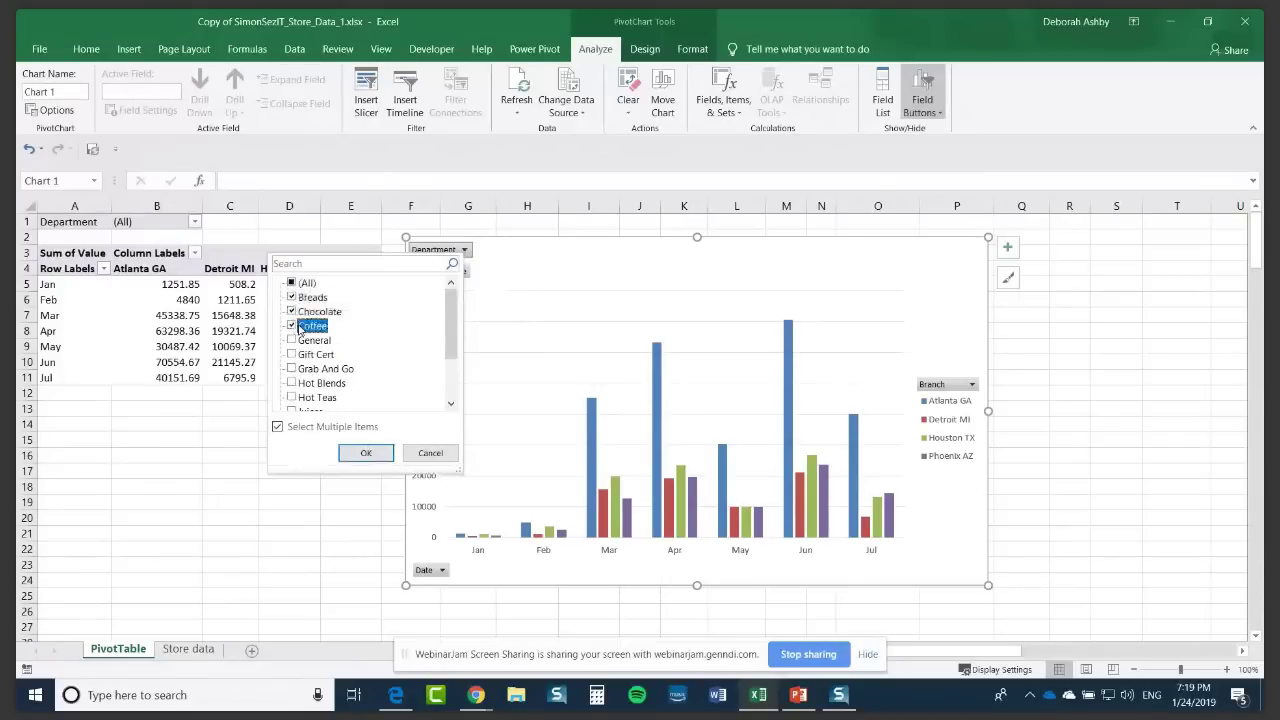
left_click(368, 456)
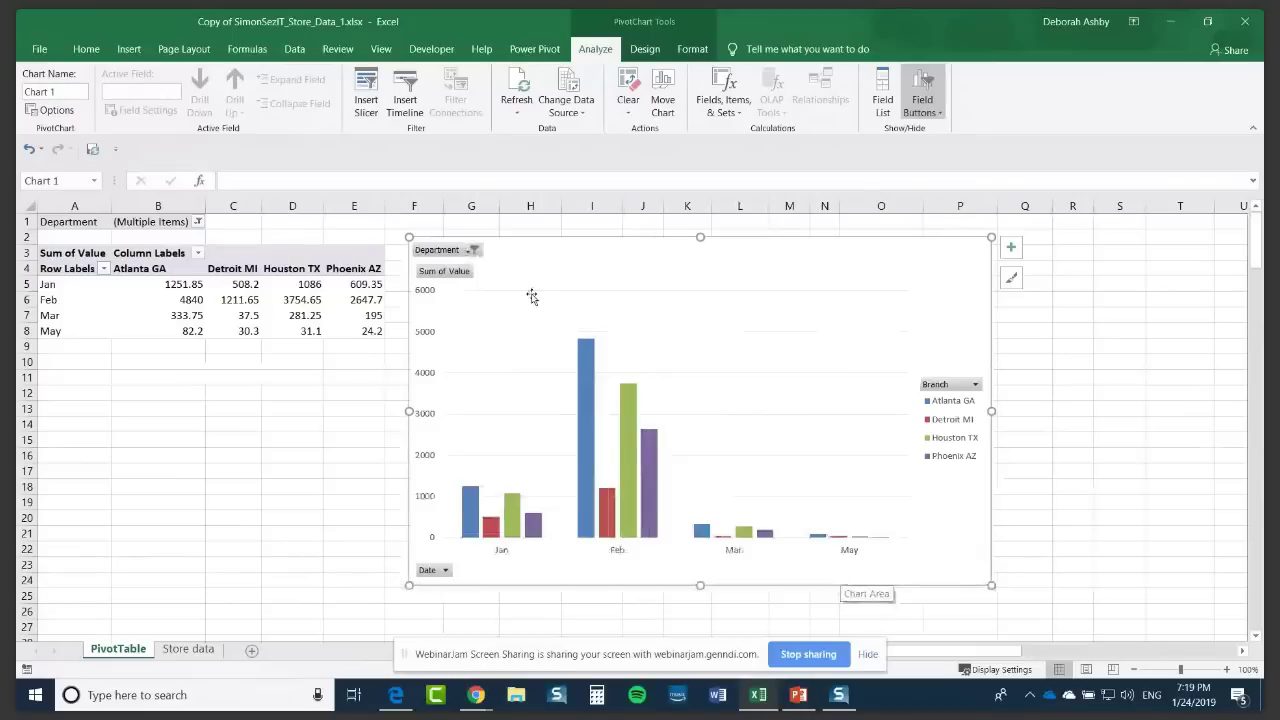
left_click(473, 251)
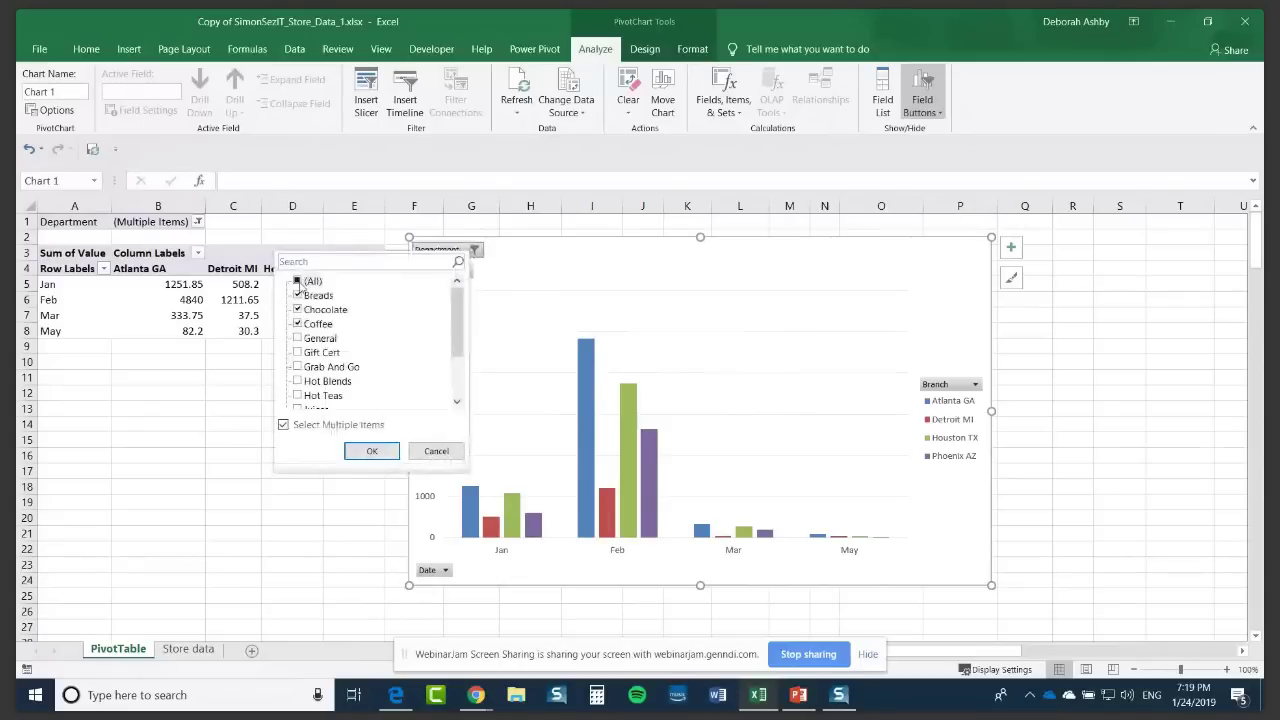
left_click(298, 281)
left_click(371, 451)
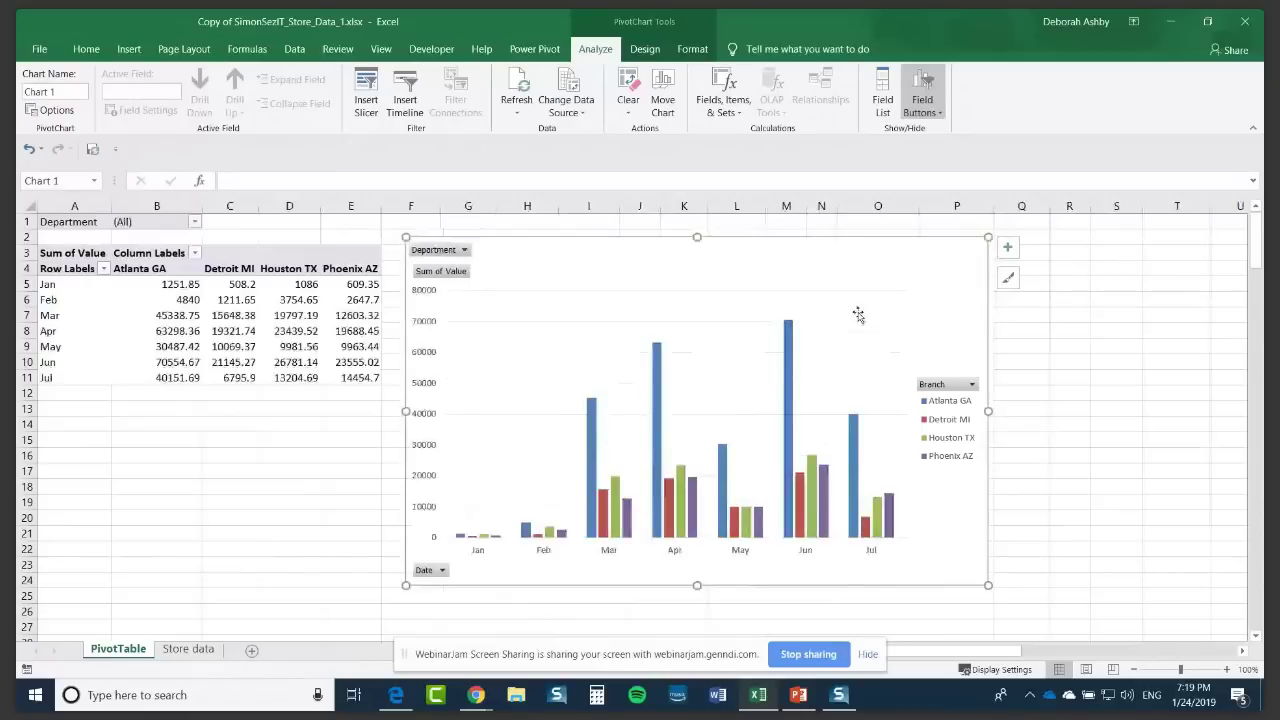
left_click(972, 385)
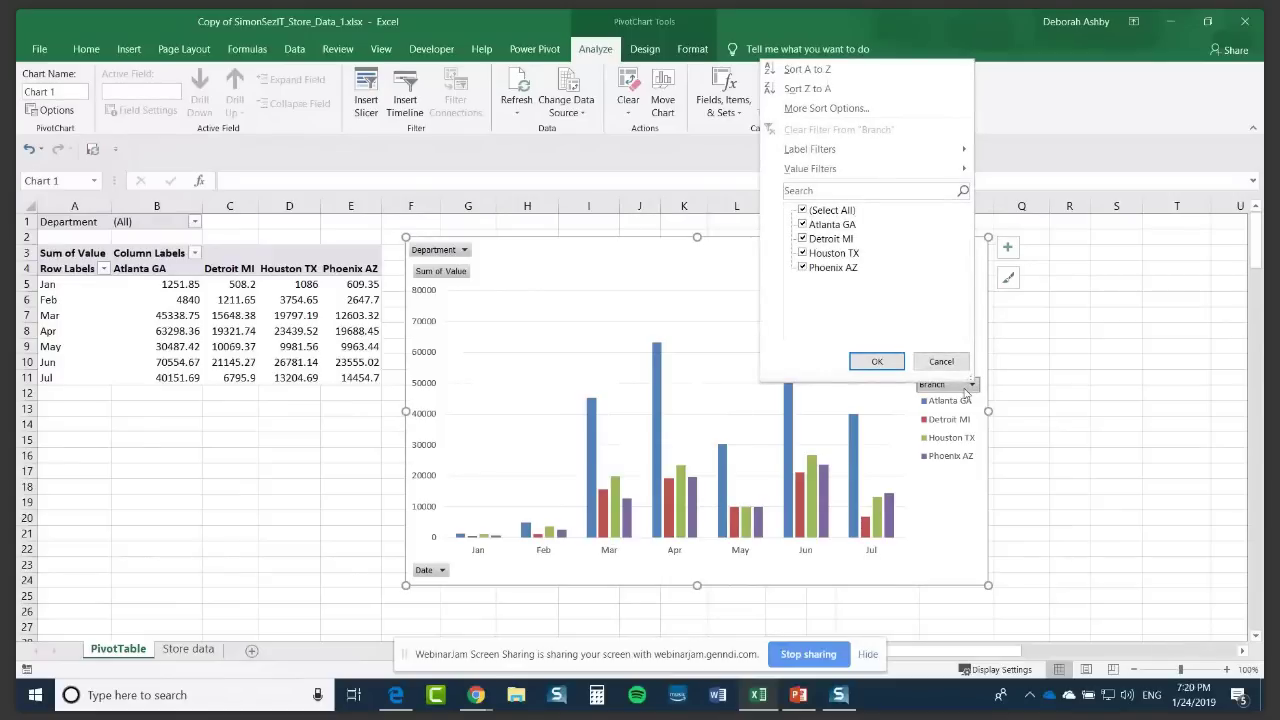
left_click(941, 361)
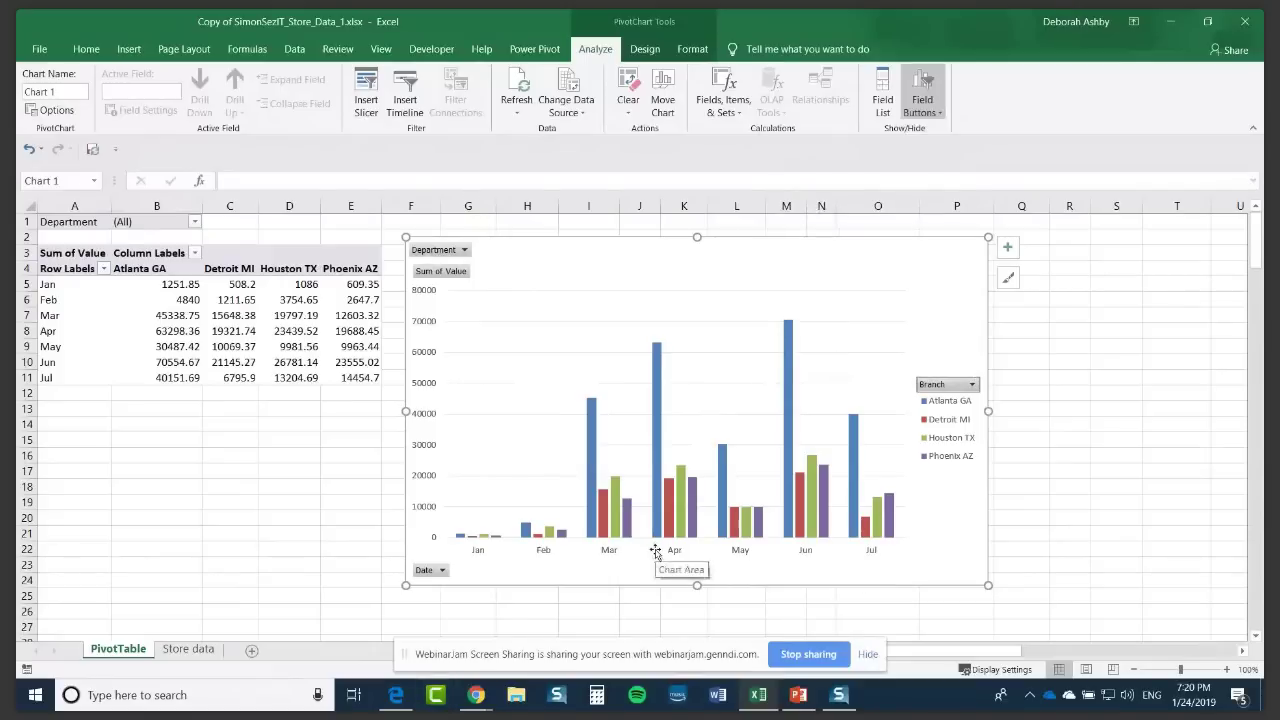
Step: Hide all field buttons on the PivotChart using the Department button's context menu
right_click(436, 254)
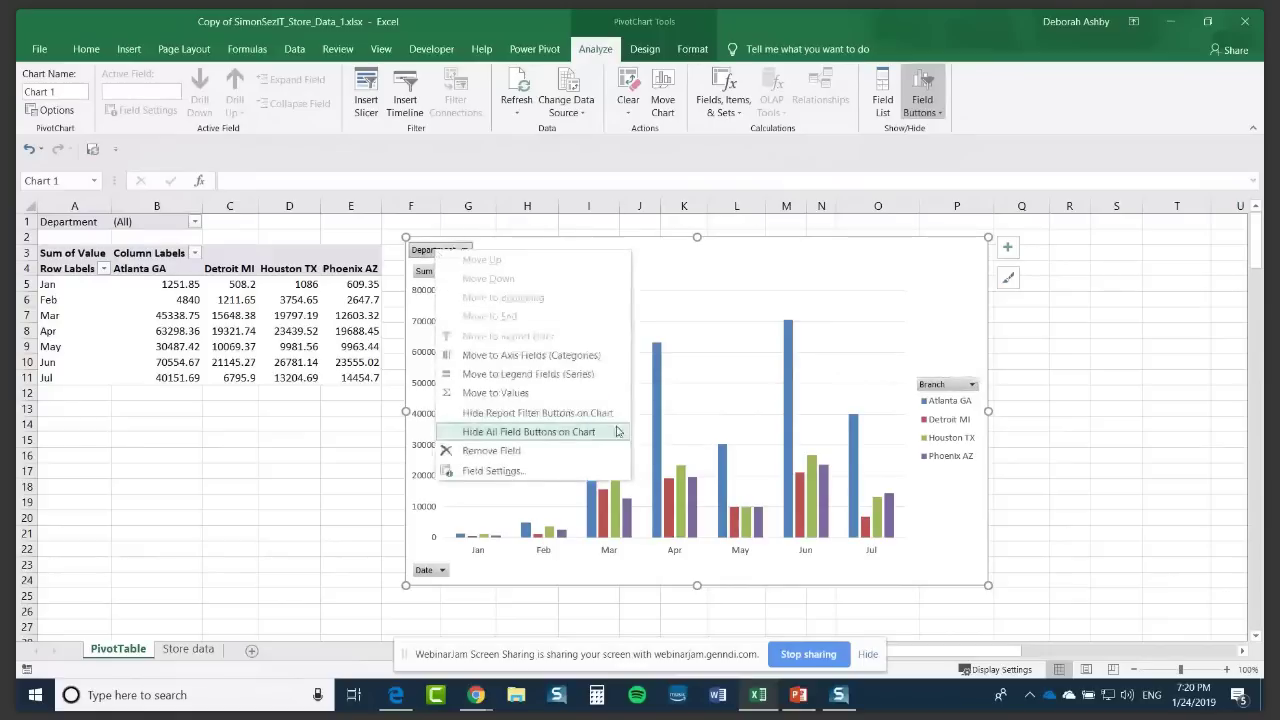
left_click(596, 434)
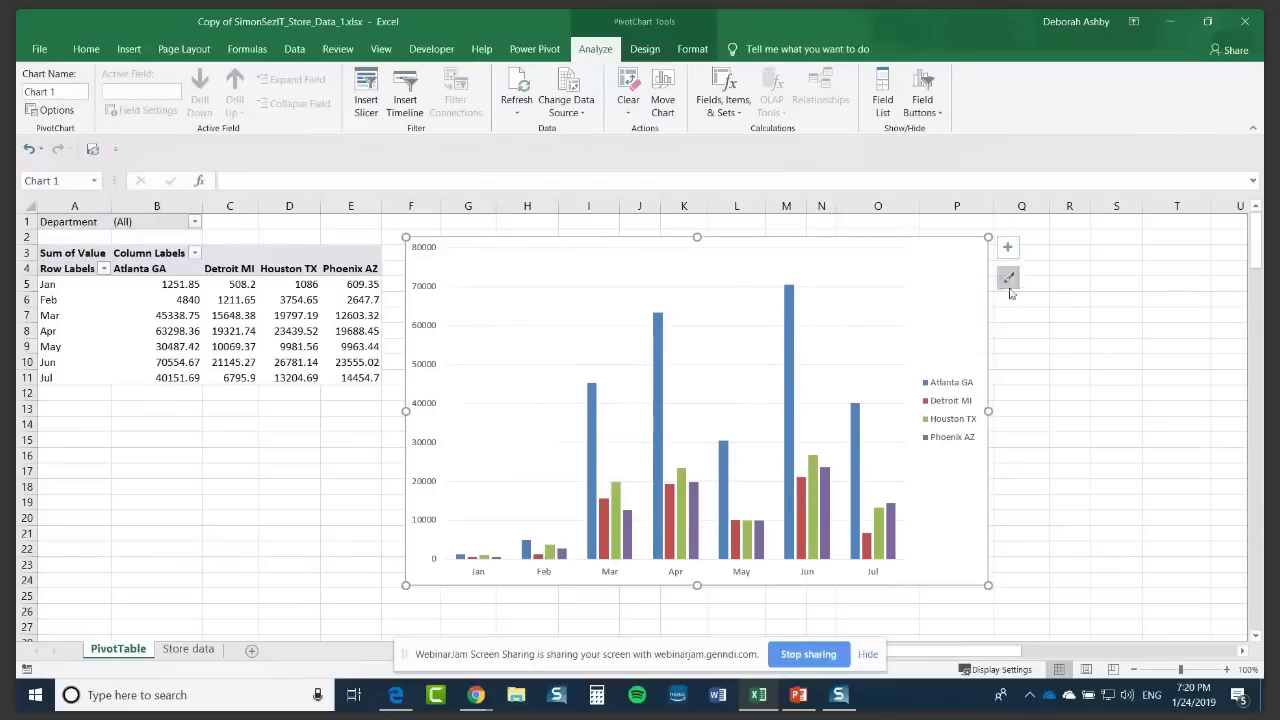
Step: Add a chart title to the PivotChart and set its text to 'Sales by Branch'
left_click(1012, 254)
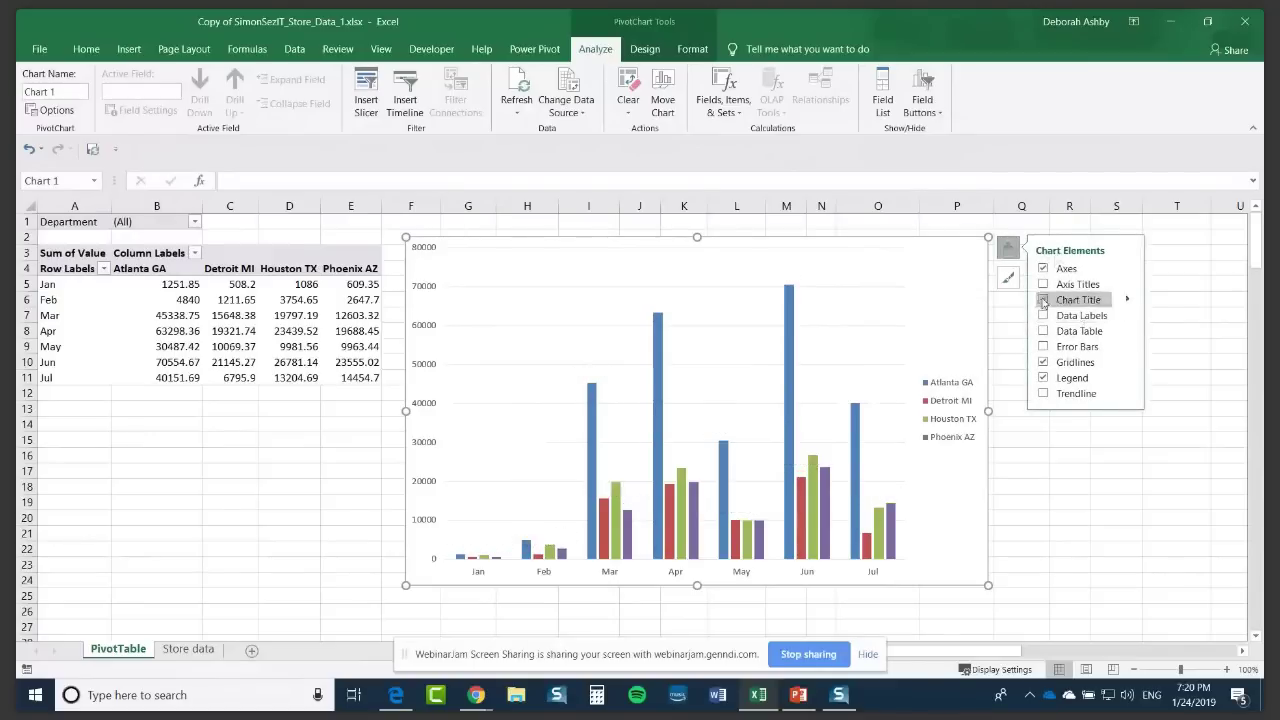
left_click(1043, 300)
left_click(726, 254)
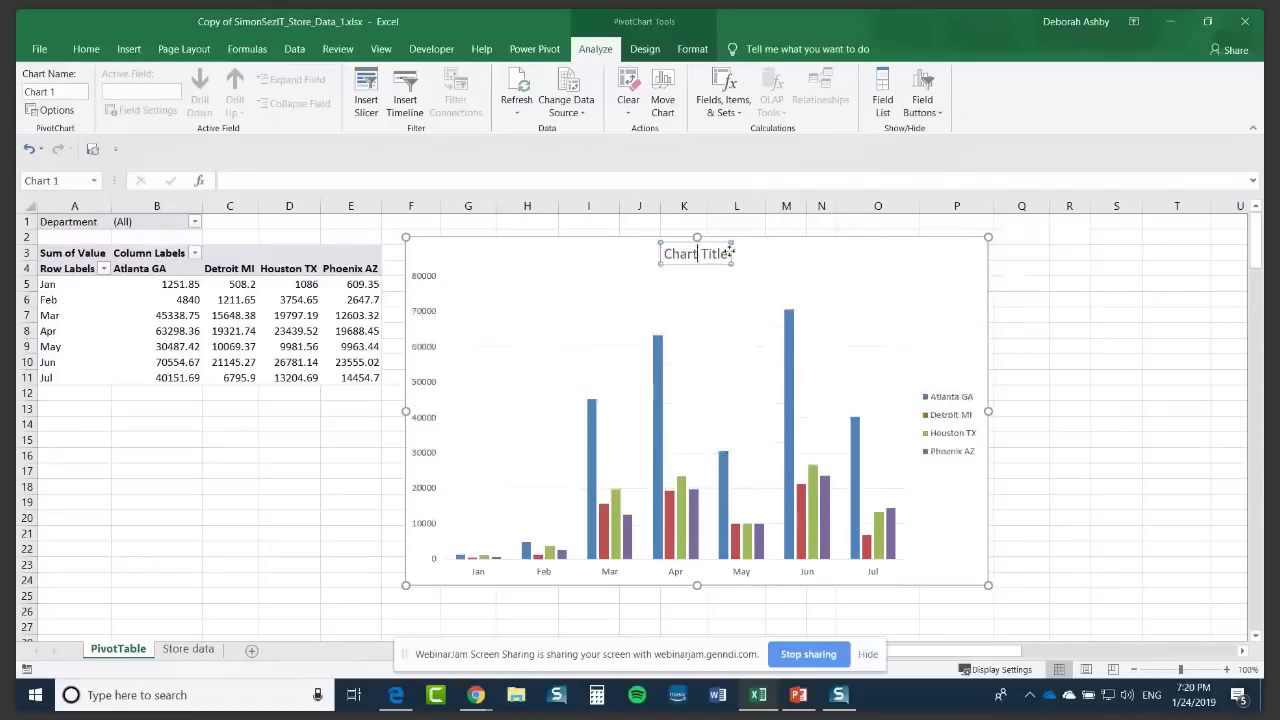
left_click_drag(726, 254, 691, 253)
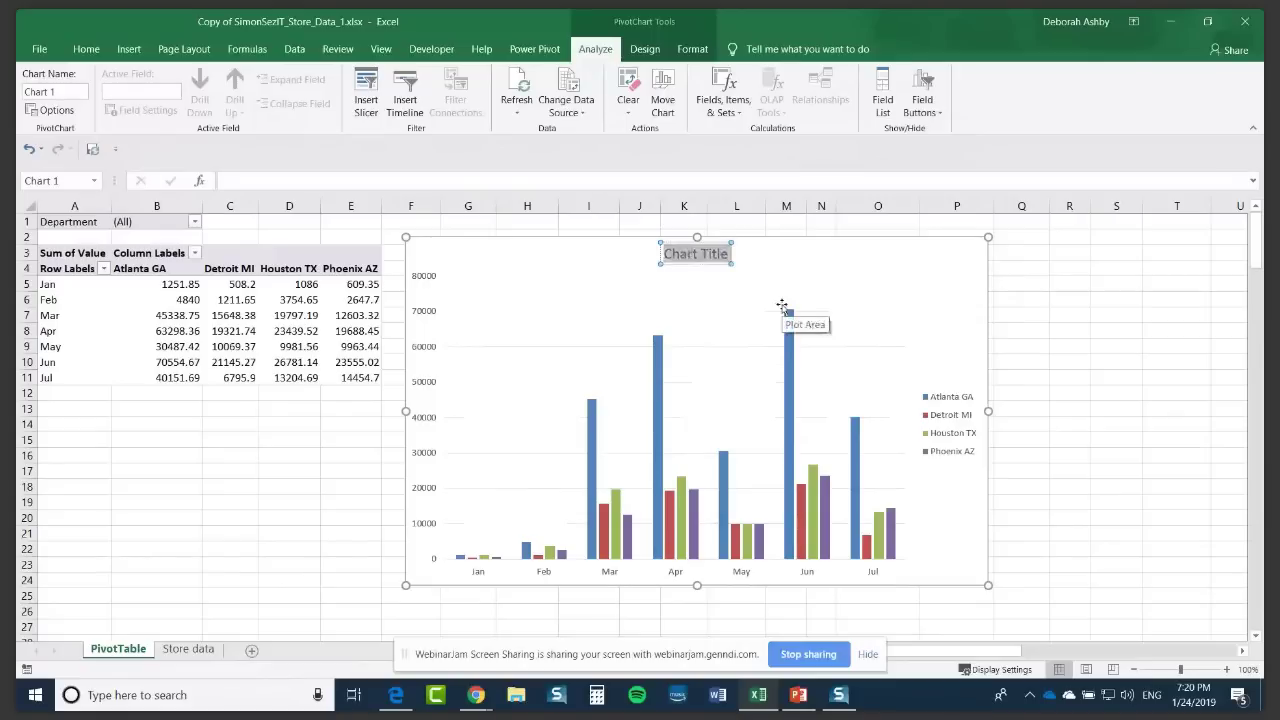
type("Sales")
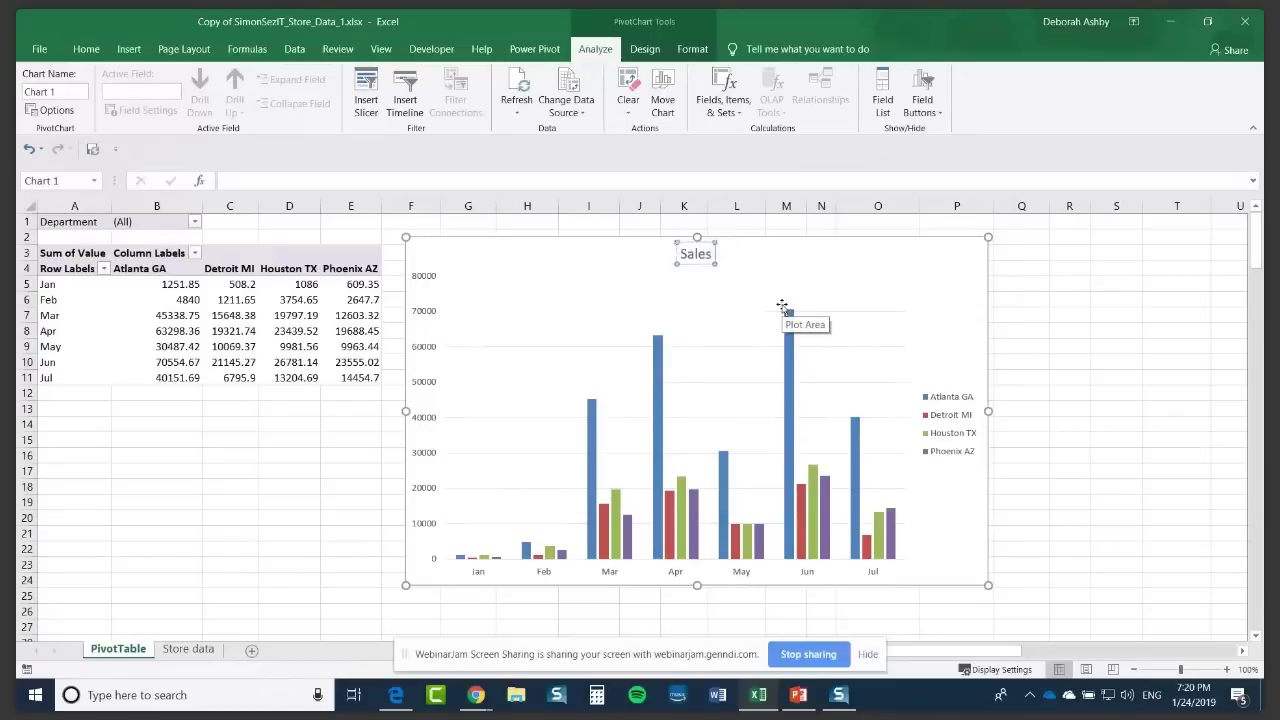
type(" by Branch")
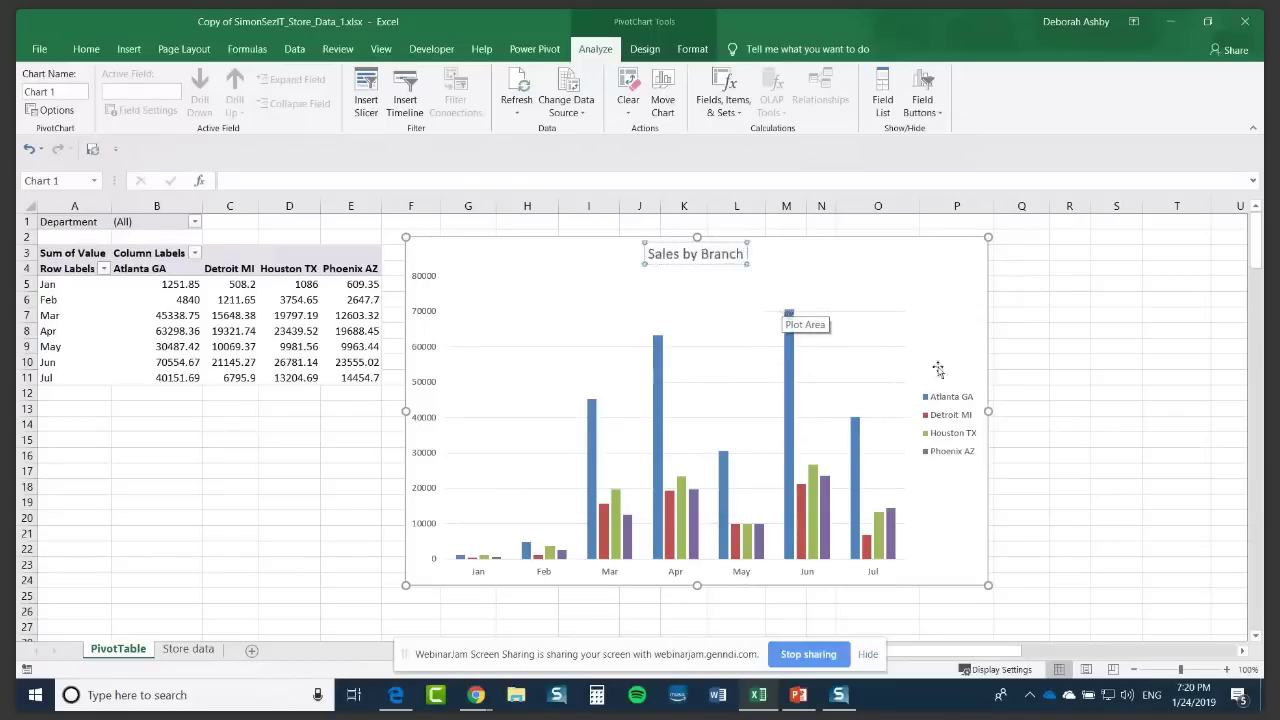
Step: Review the titled chart, check its chart elements list, and leave the chart selected
left_click(1040, 348)
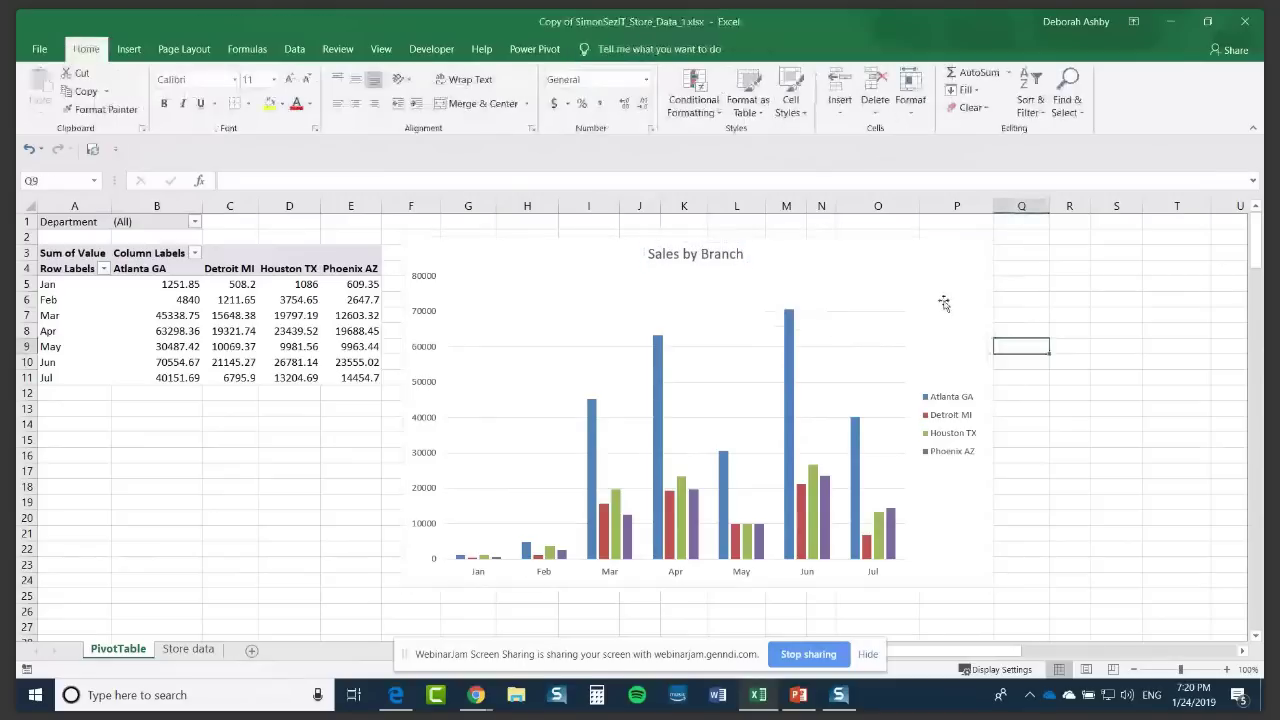
left_click(960, 330)
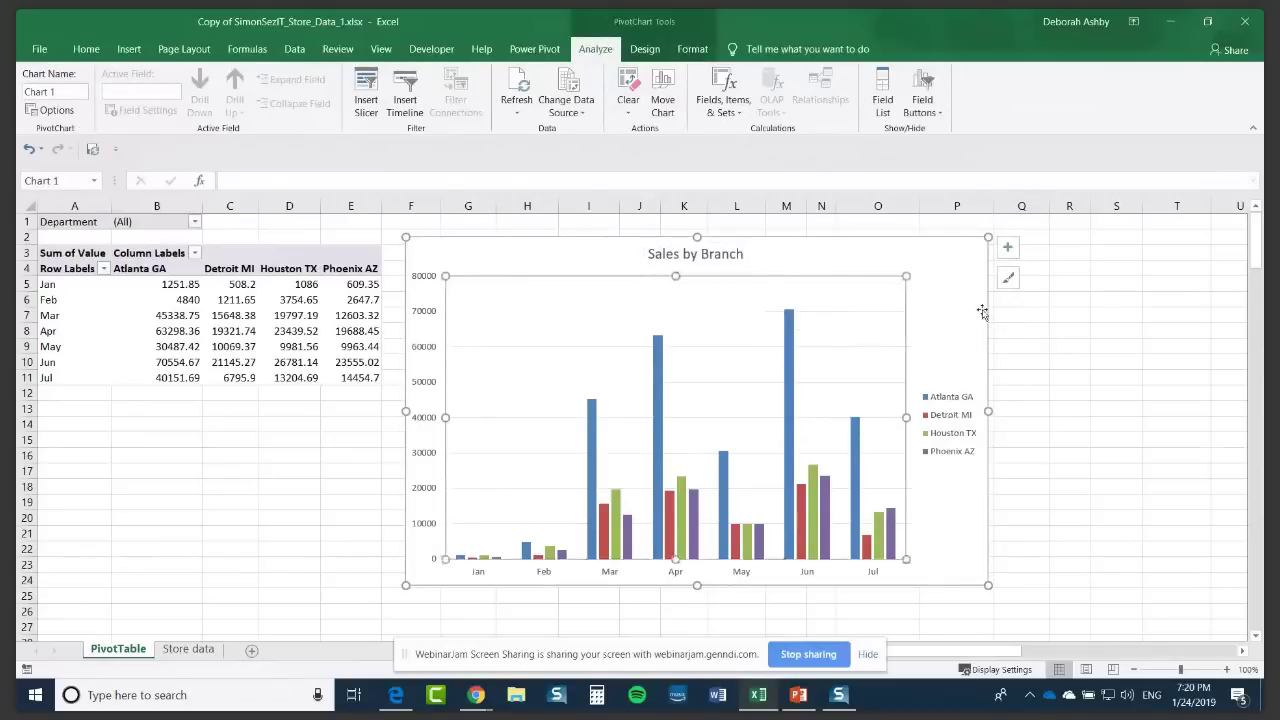
left_click(1008, 250)
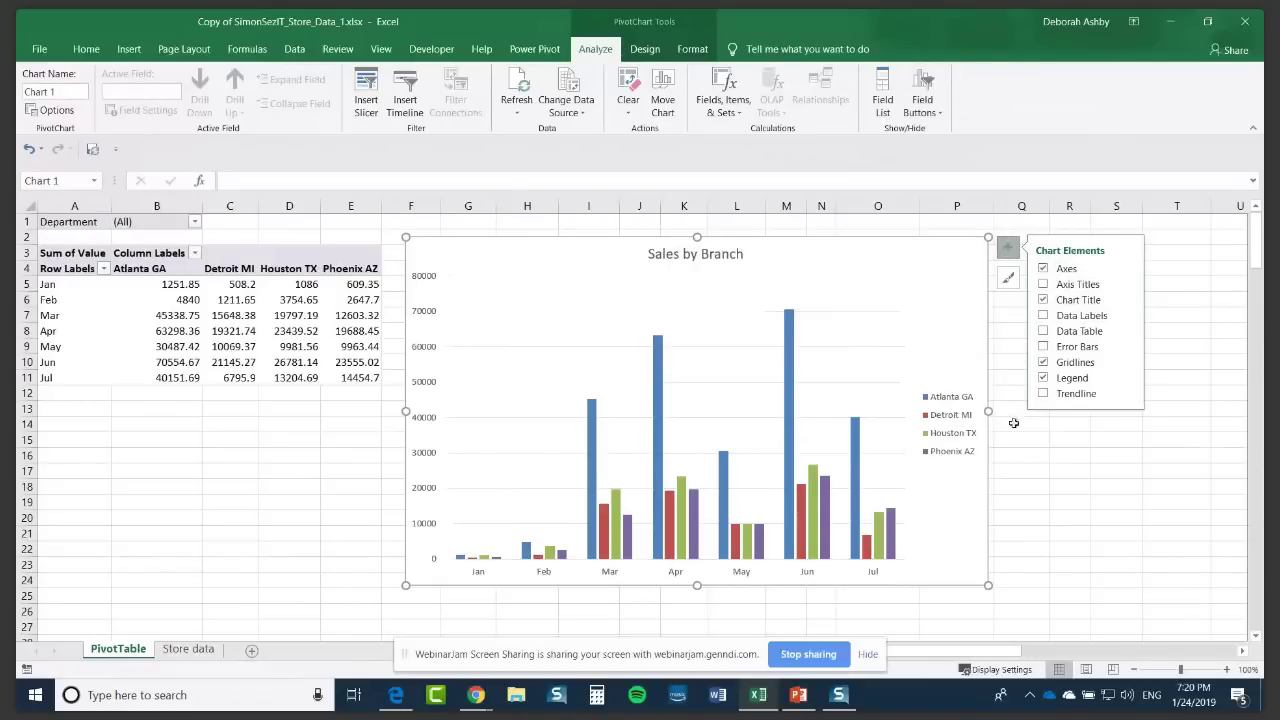
left_click(1054, 459)
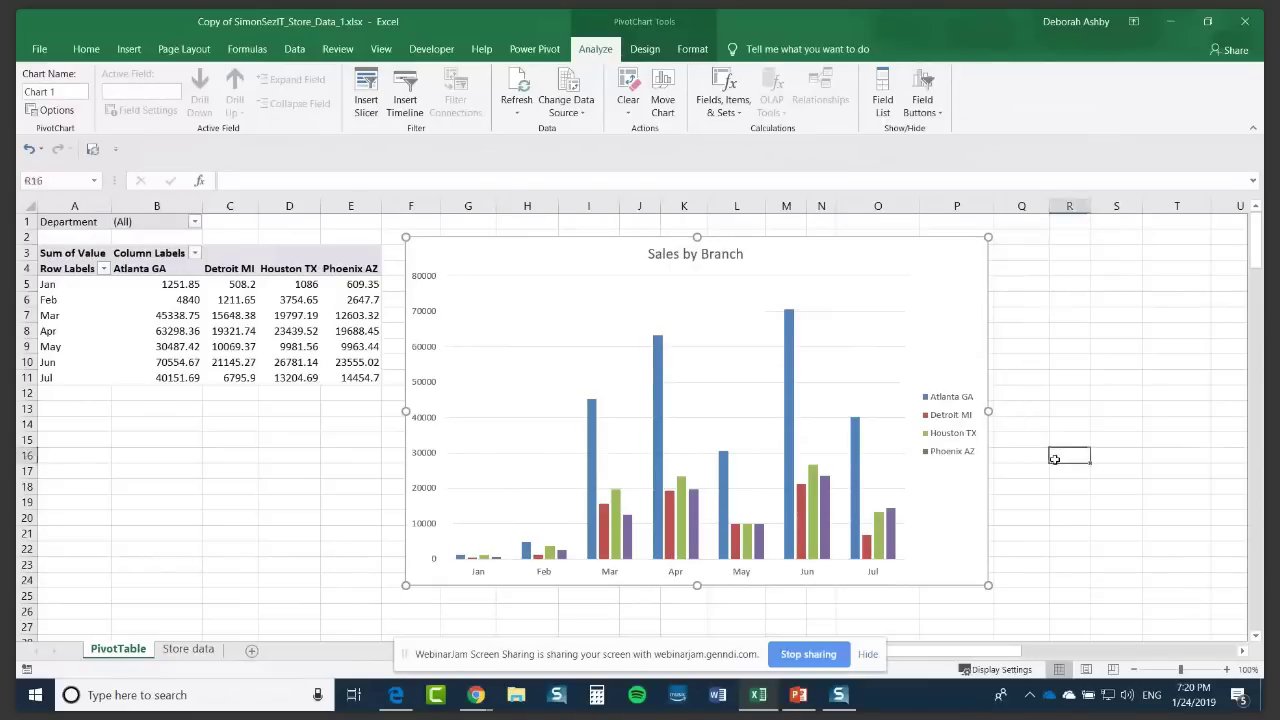
left_click(876, 268)
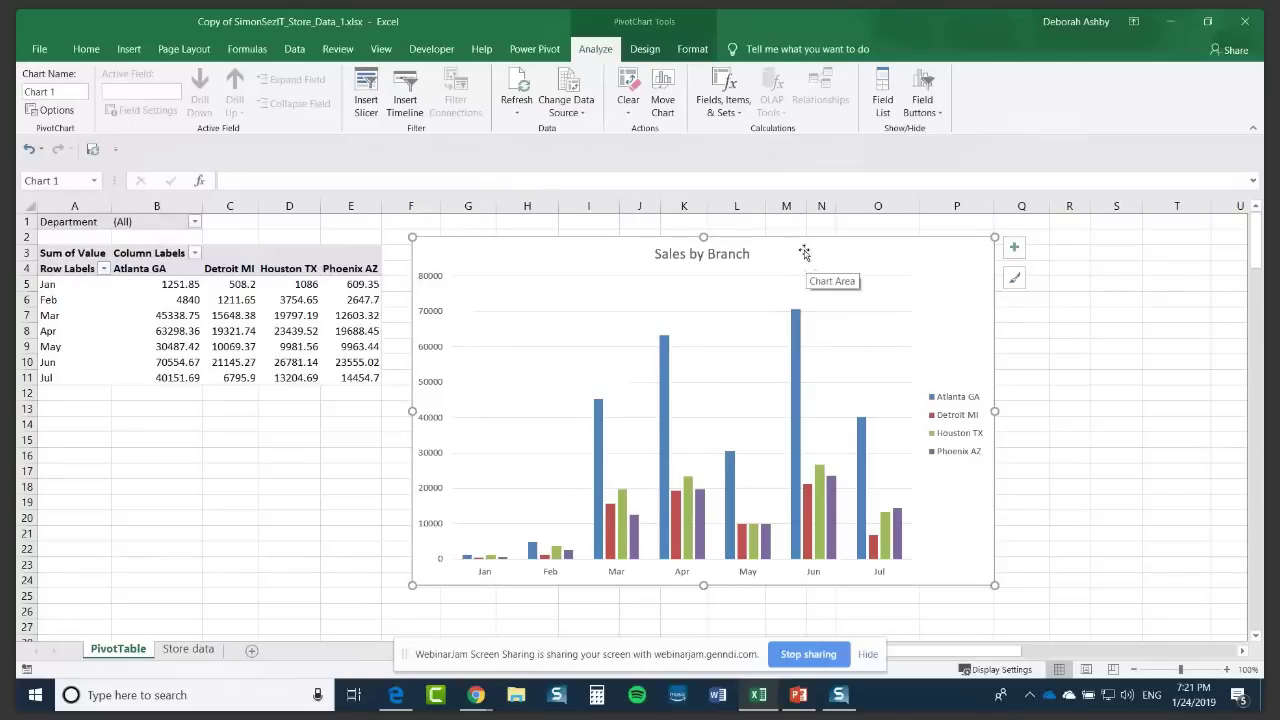
Step: Insert a new empty column A before the pivot table and widen it to about 14.33
left_click_drag(804, 253, 1046, 249)
left_click(52, 204)
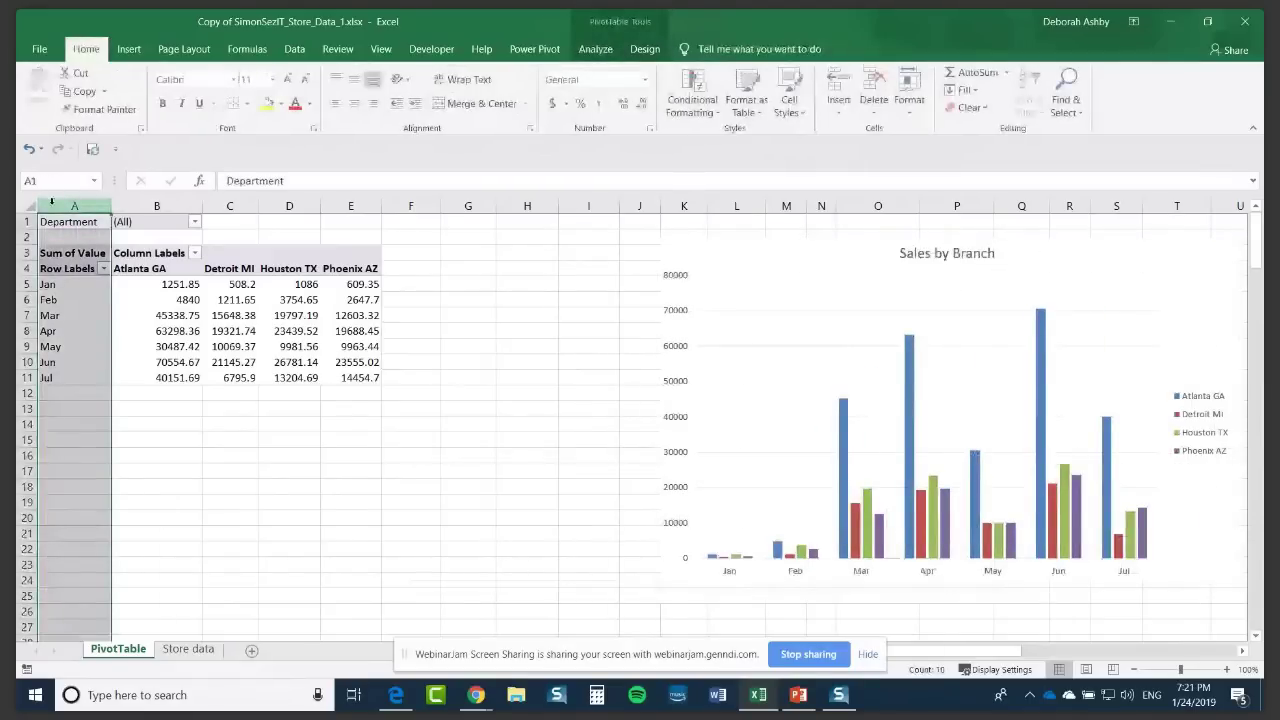
key("ctrl+shift+plus")
left_click_drag(117, 207, 215, 214)
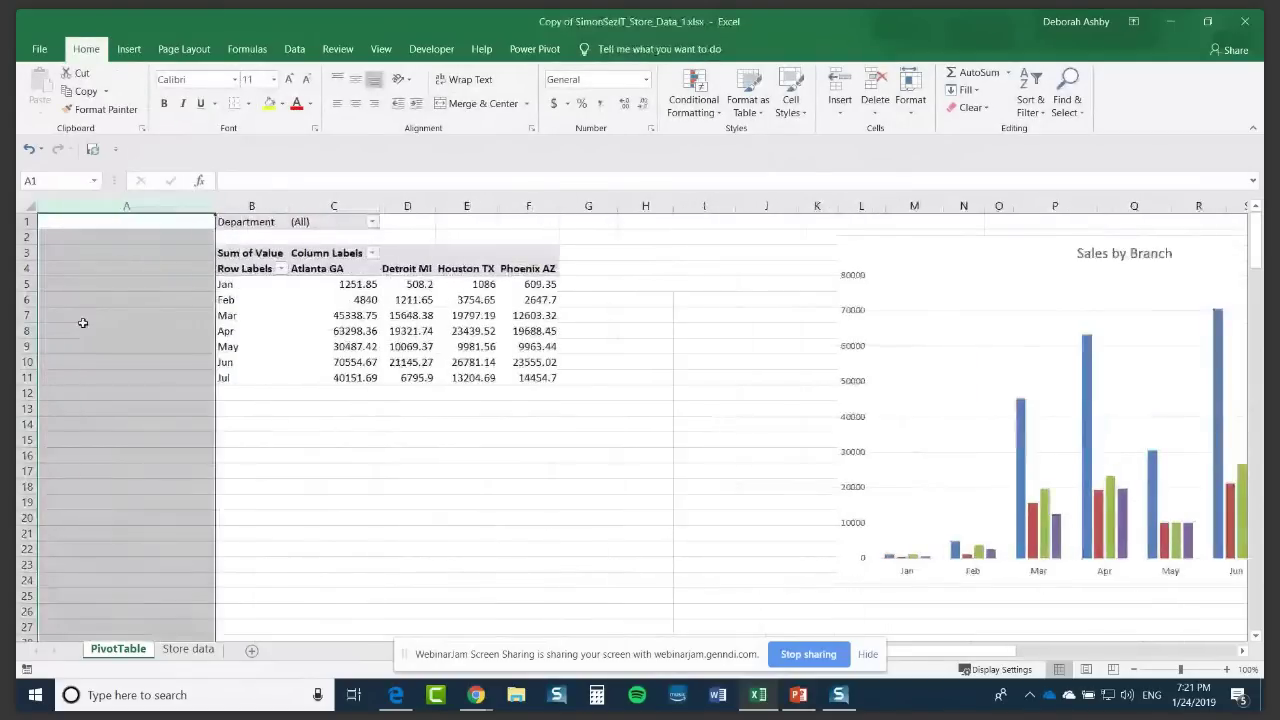
Step: Move the Sales by Branch chart left to sit beside the shifted pivot table
left_click(936, 319)
left_click_drag(980, 251, 704, 258)
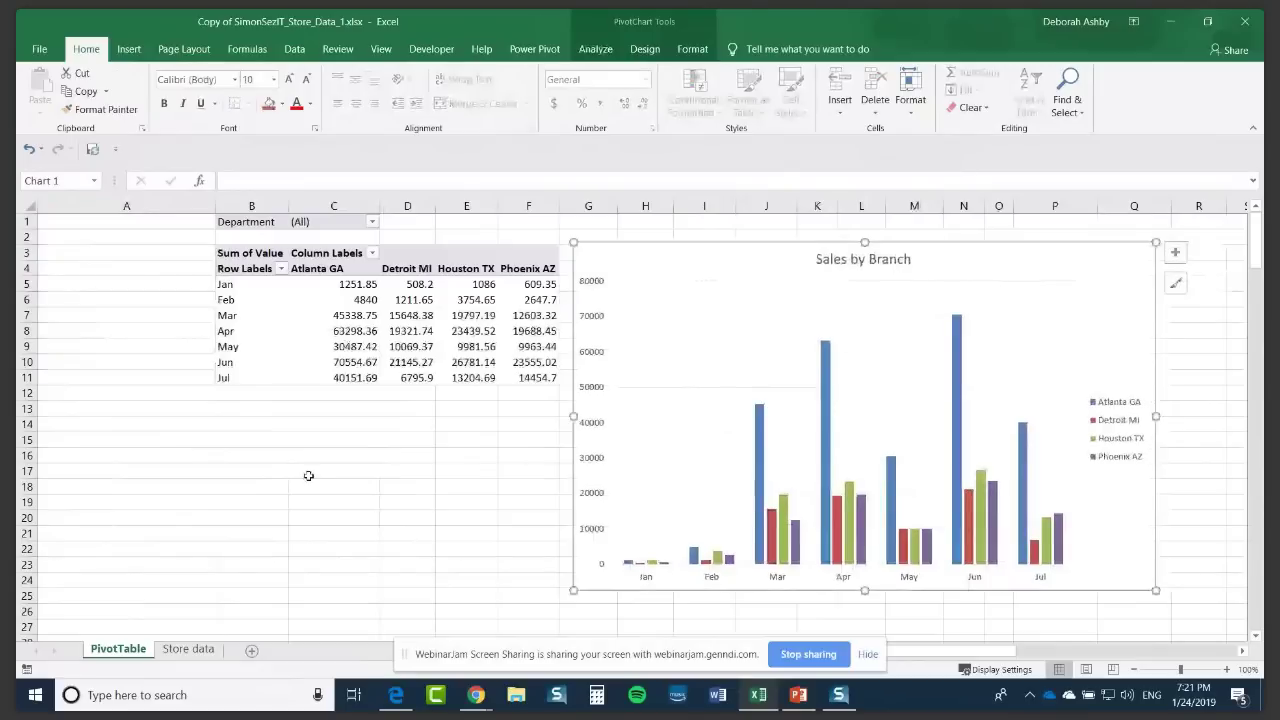
left_click(308, 475)
left_click(697, 290)
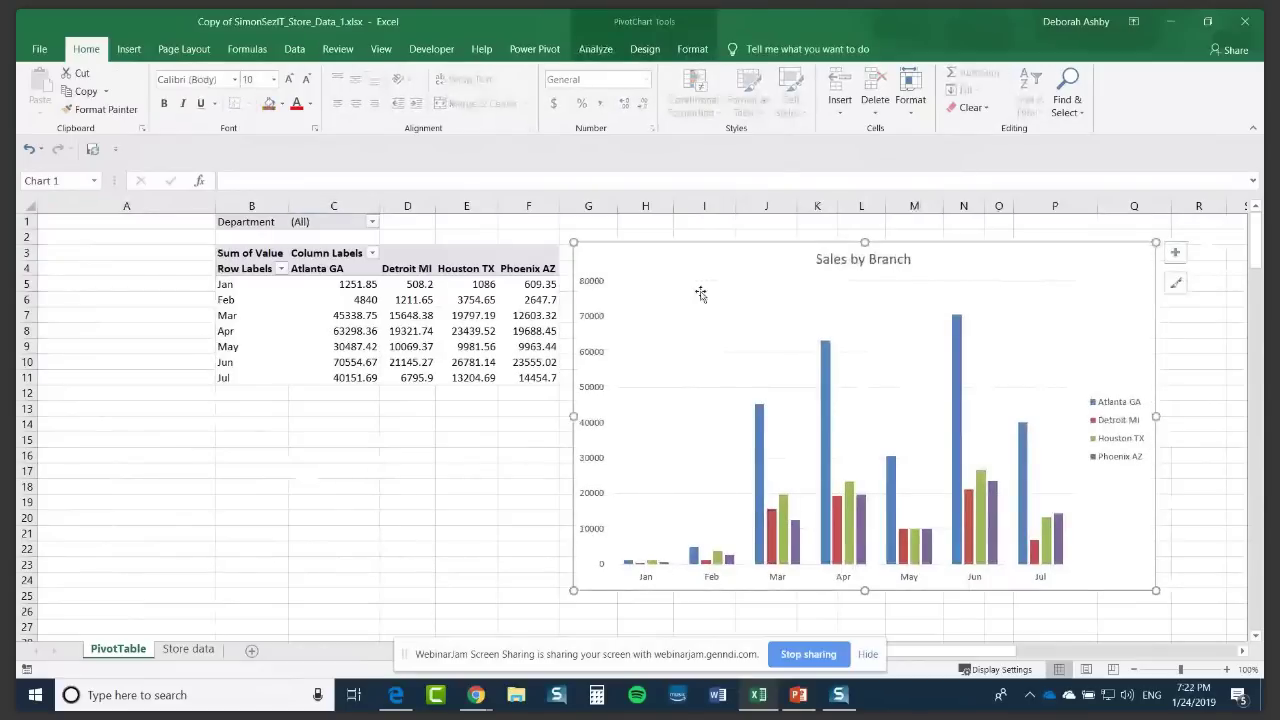
Step: Insert slicers for the Branch and Department fields from the PivotChart Analyze commands
left_click(598, 49)
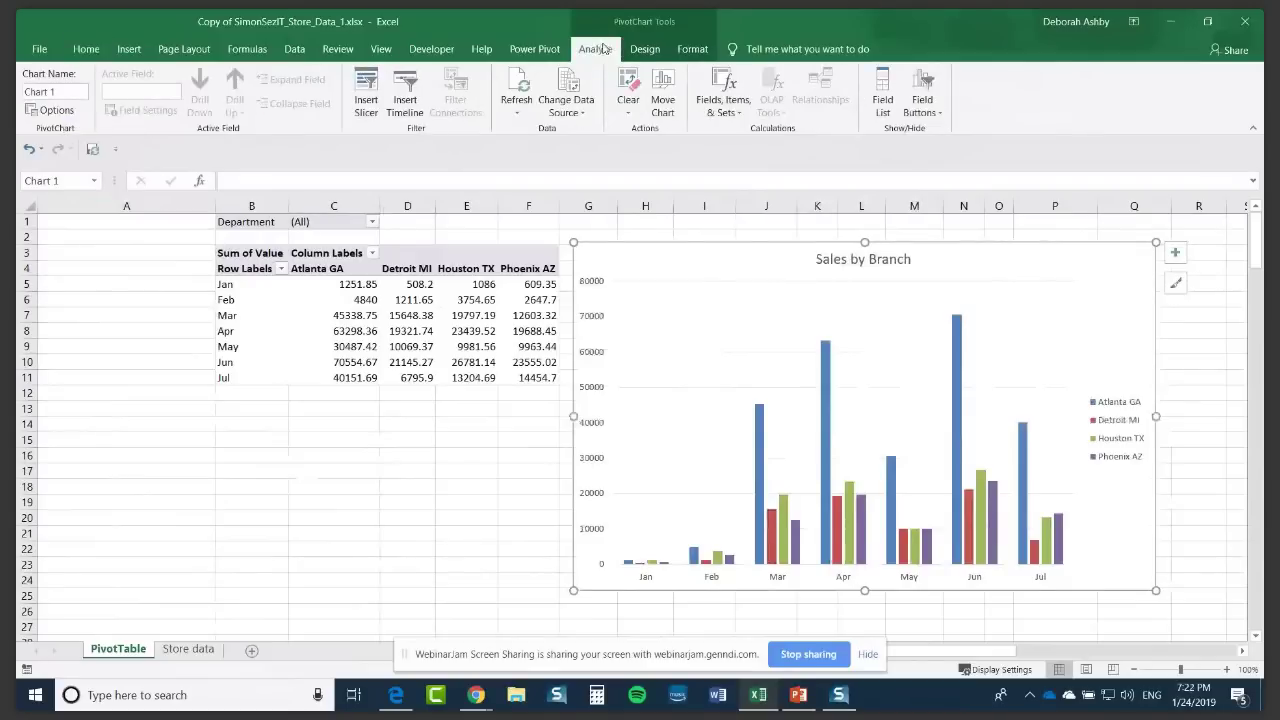
left_click(366, 97)
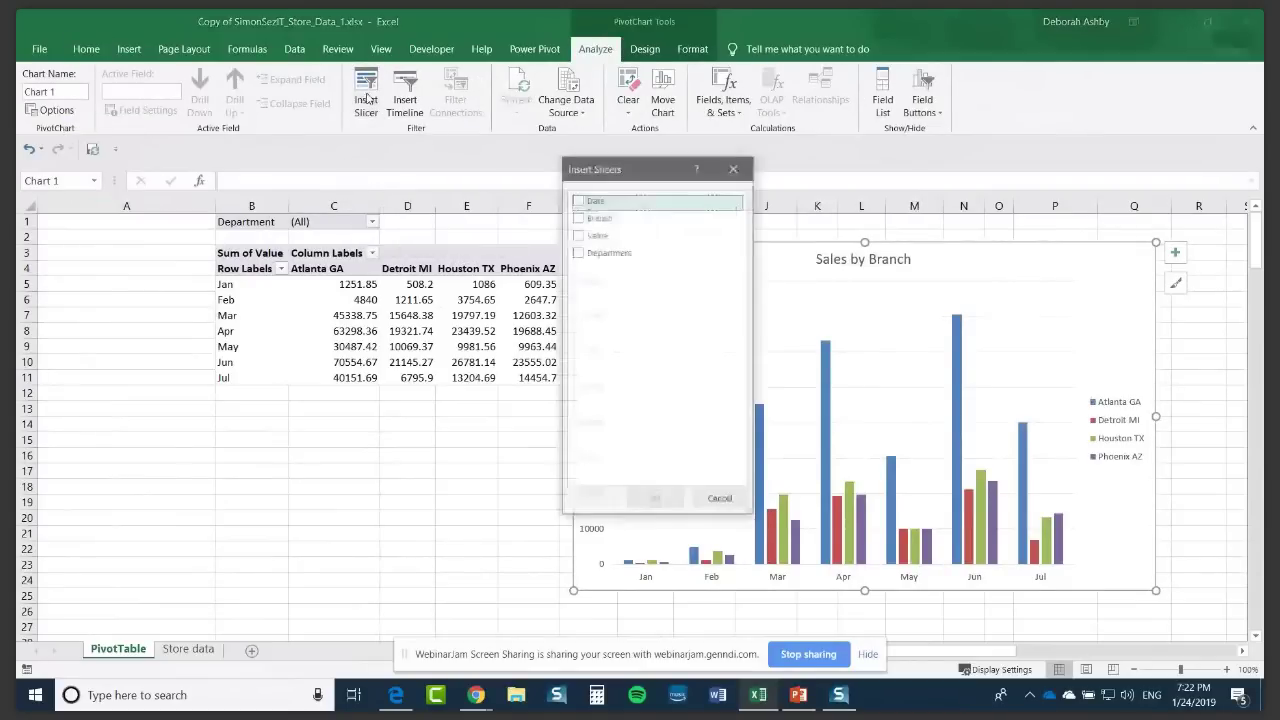
left_click_drag(633, 170, 570, 162)
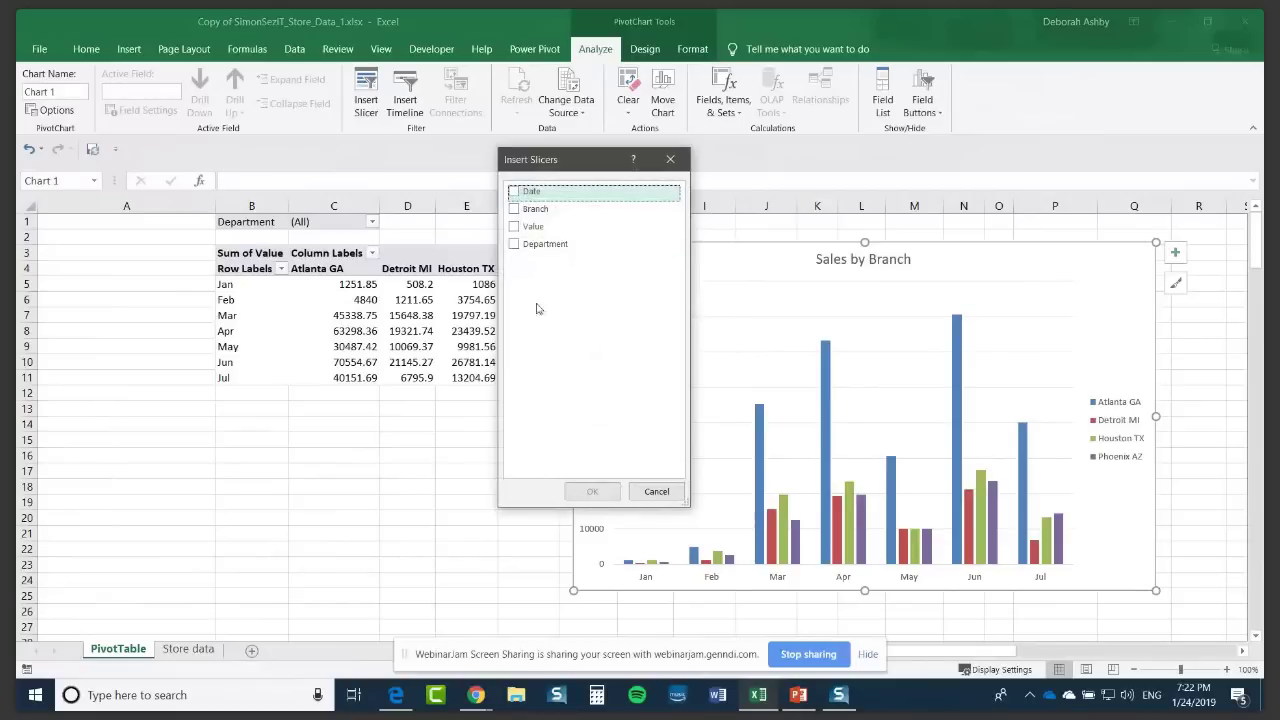
left_click(515, 211)
left_click(528, 245)
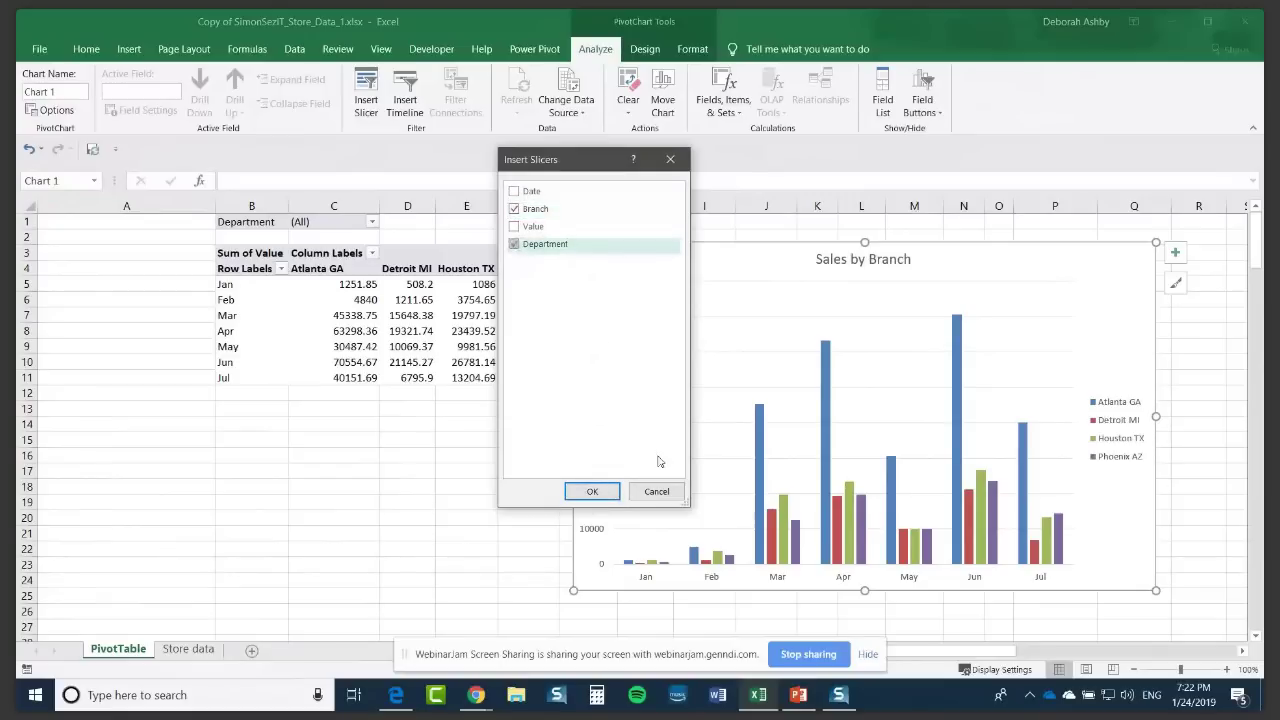
left_click(590, 491)
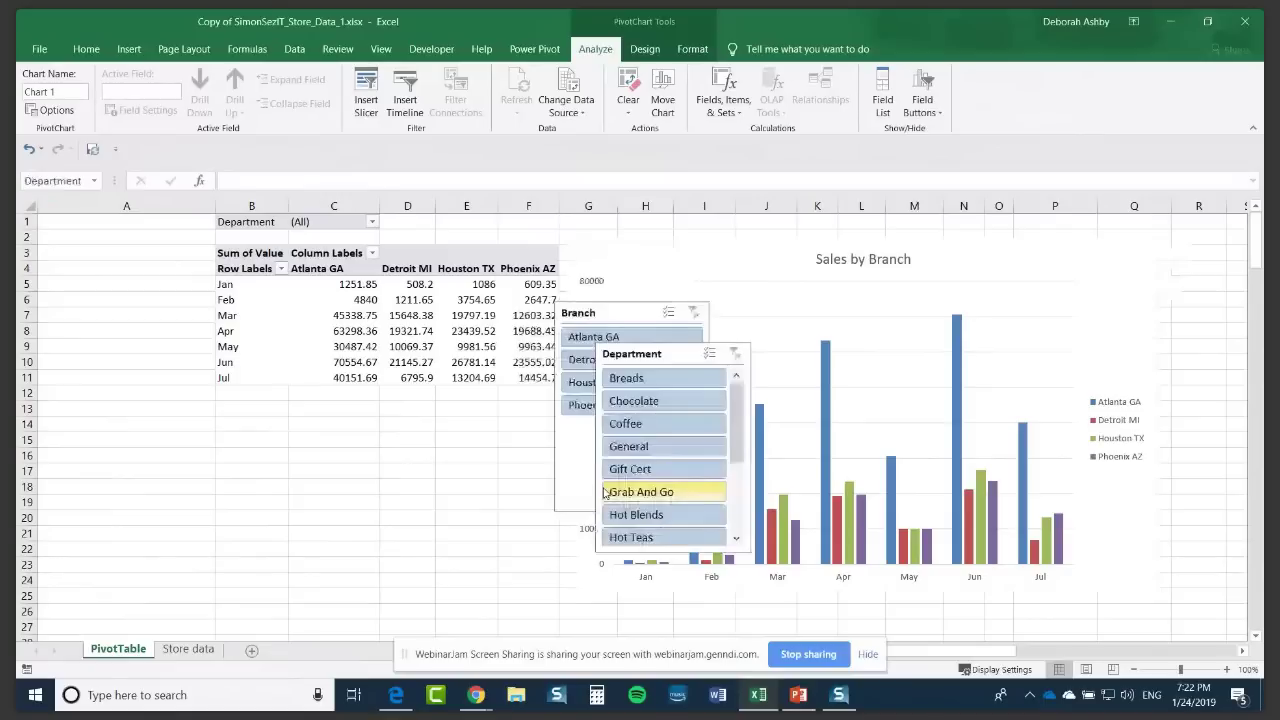
Step: Stack the shortened Branch slicer above the Department slicer in column A and apply the lavender style
left_click(604, 494)
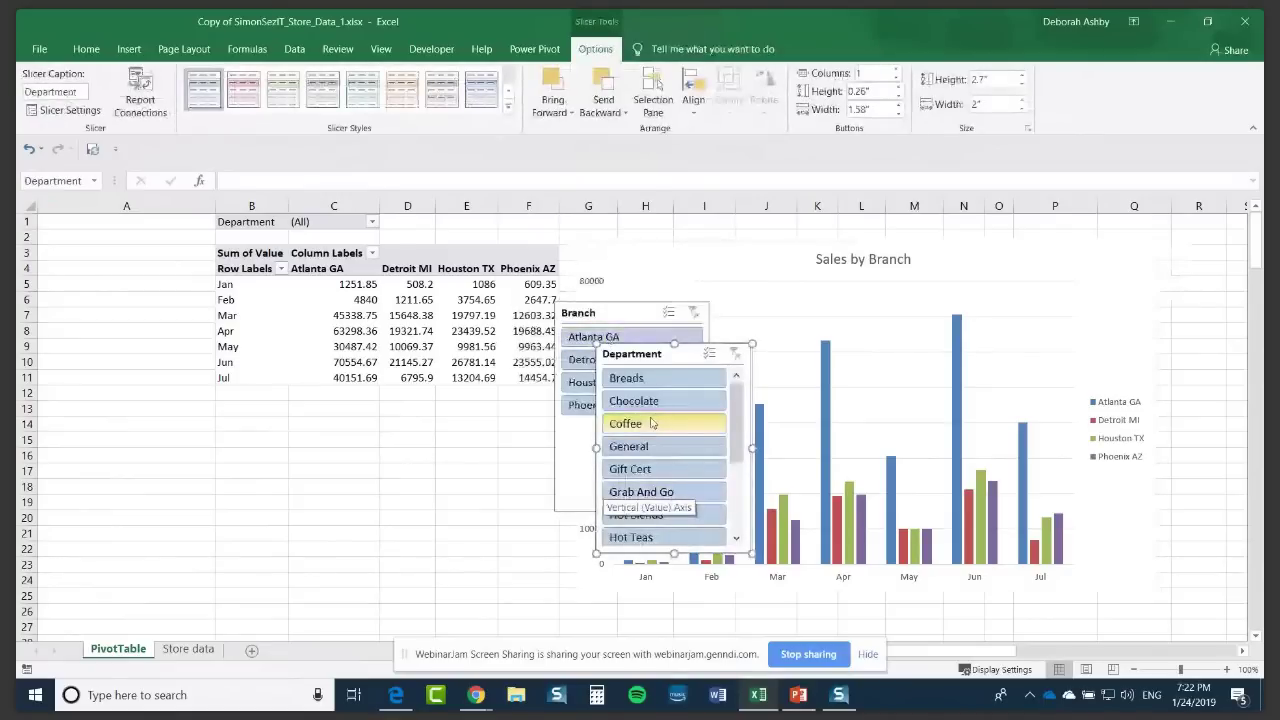
left_click_drag(621, 322, 115, 233)
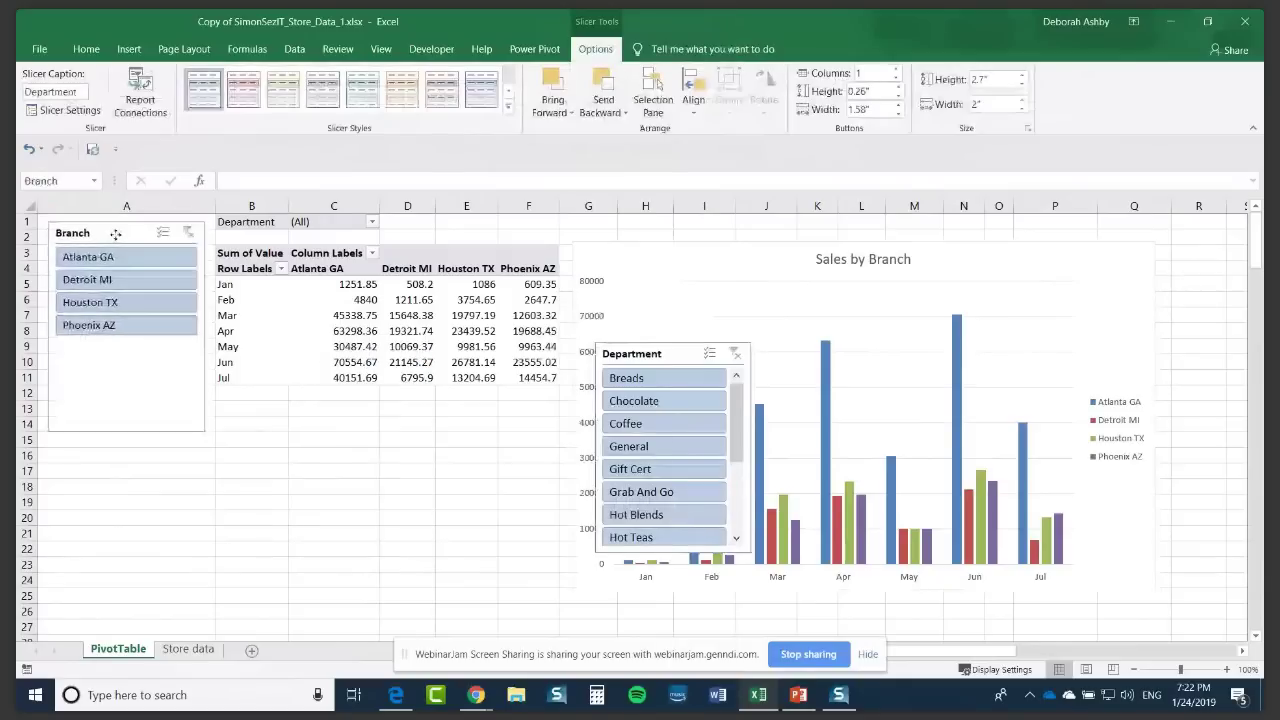
left_click_drag(127, 433, 128, 348)
left_click(675, 353)
left_click_drag(675, 353, 125, 366)
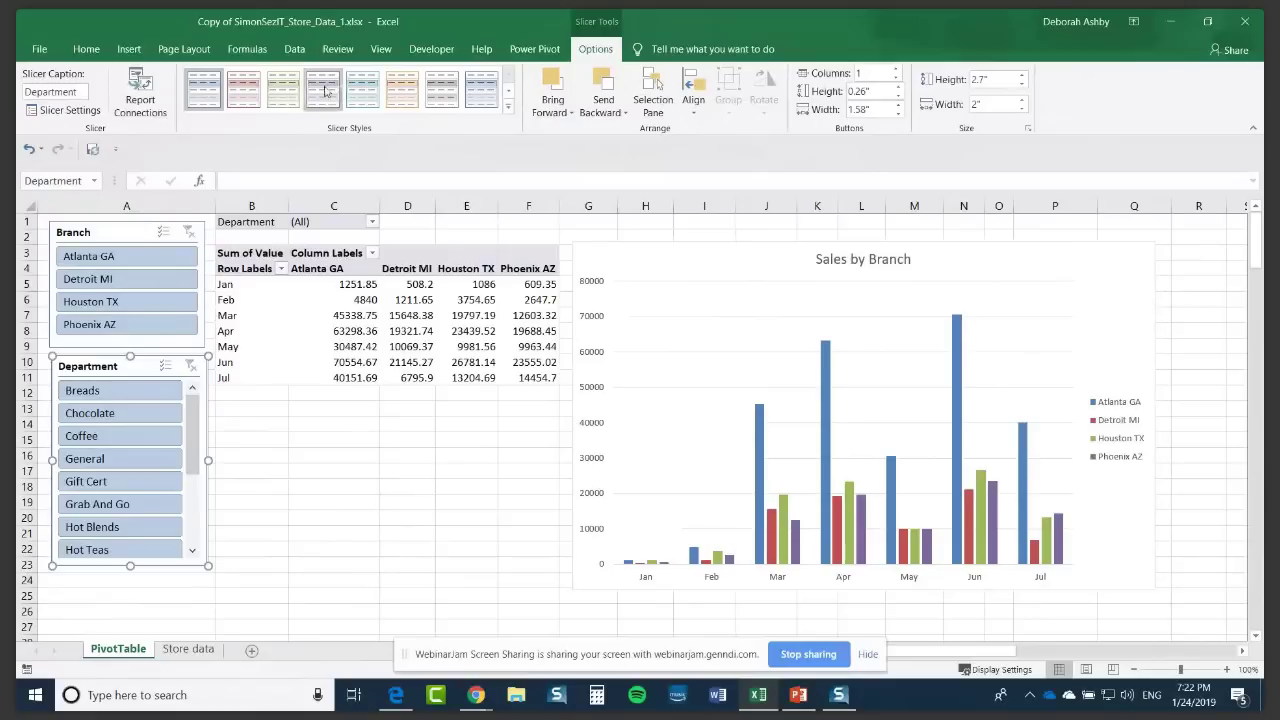
left_click(107, 233)
left_click(322, 90)
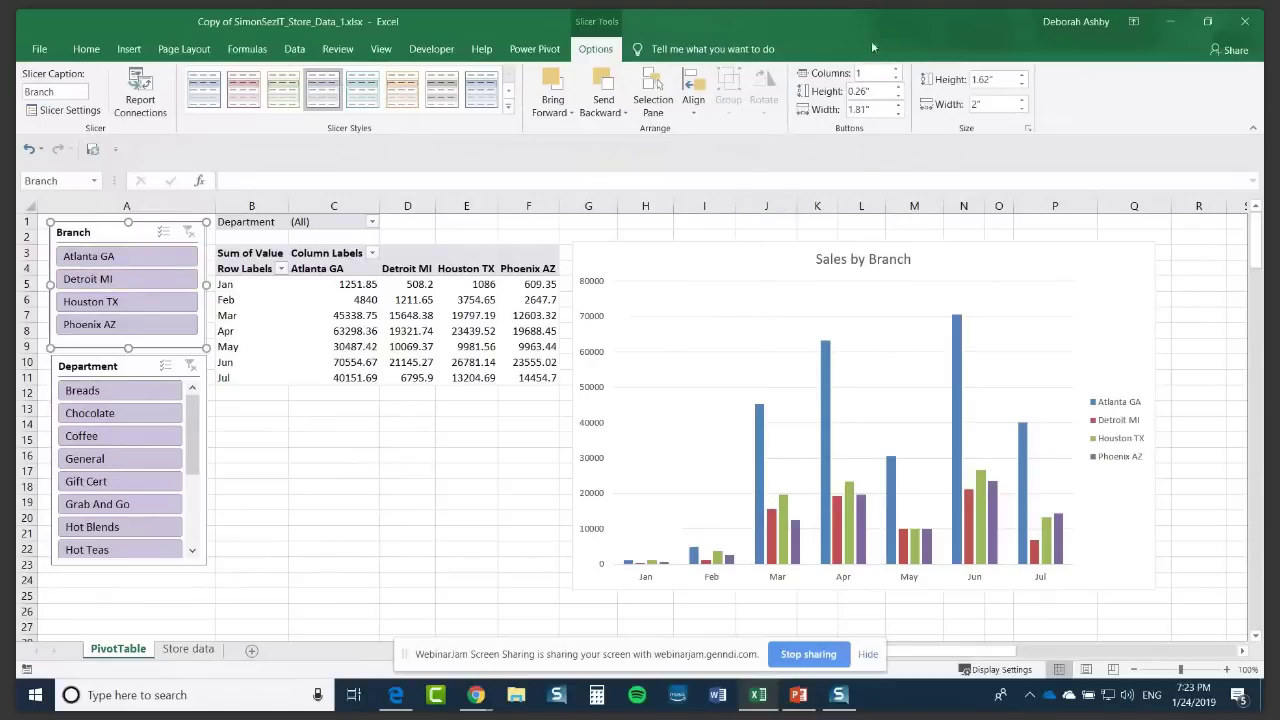
Step: Give the Branch and Department slicers 2 button columns and shorten each to fit its buttons
left_click(898, 75)
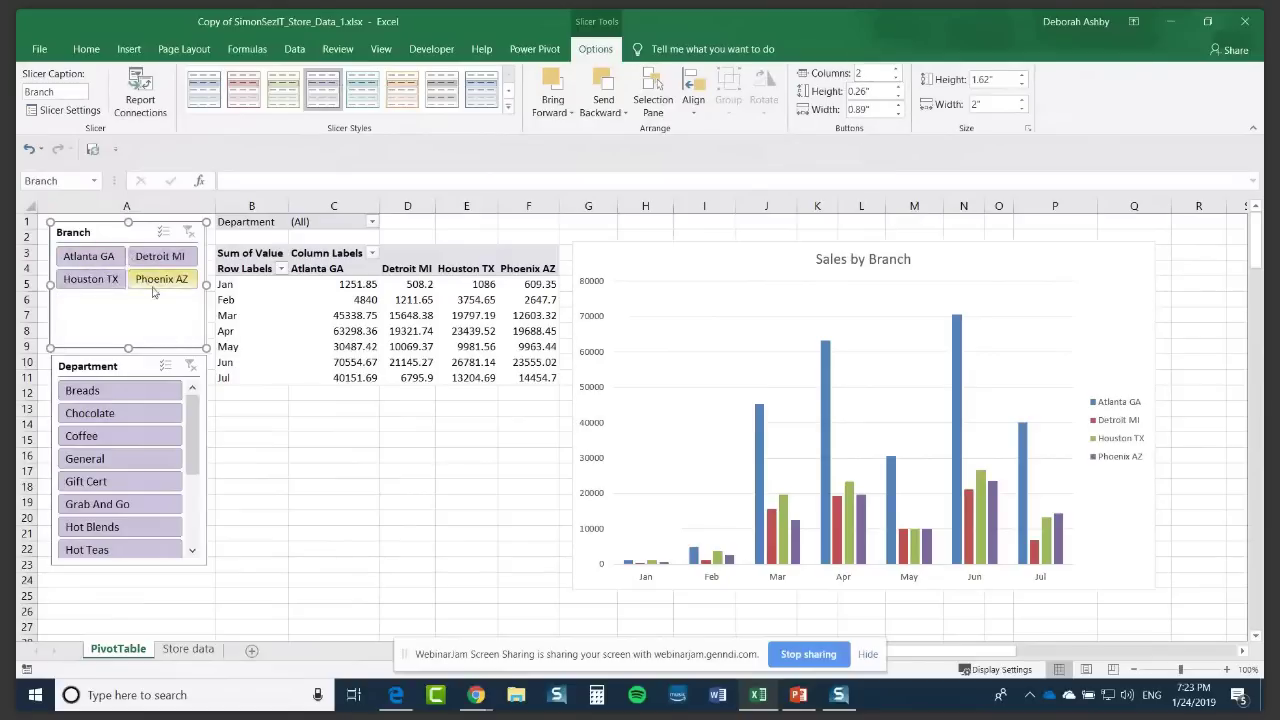
mouse_move(128, 348)
left_mouse_down()
mouse_move(128, 300)
mouse_move(123, 362)
mouse_move(123, 325)
left_mouse_up()
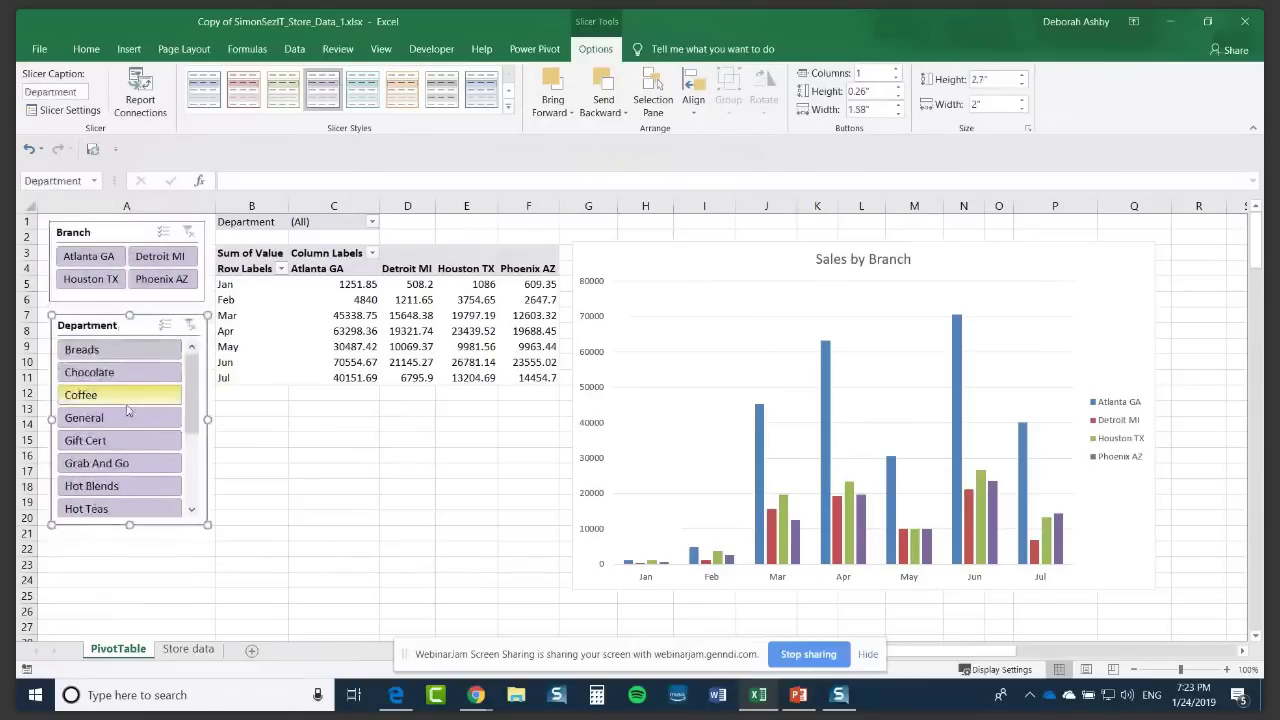
left_click(897, 75)
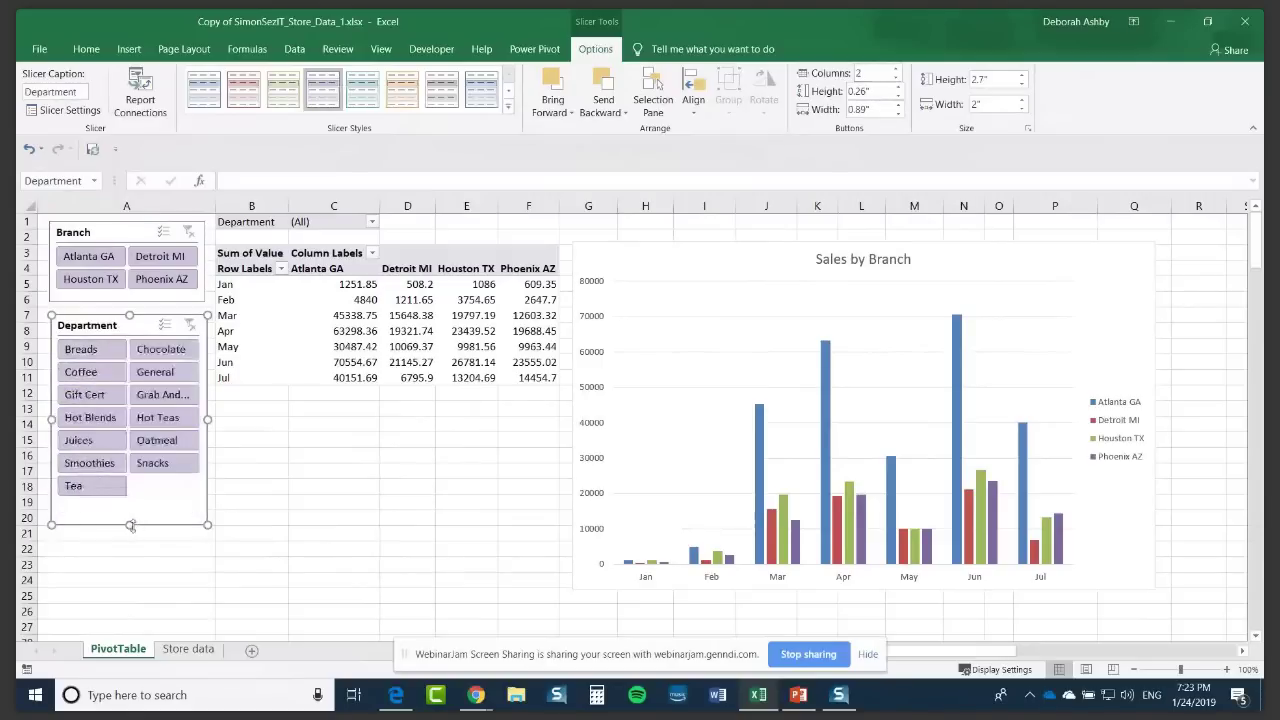
left_click_drag(129, 523, 129, 513)
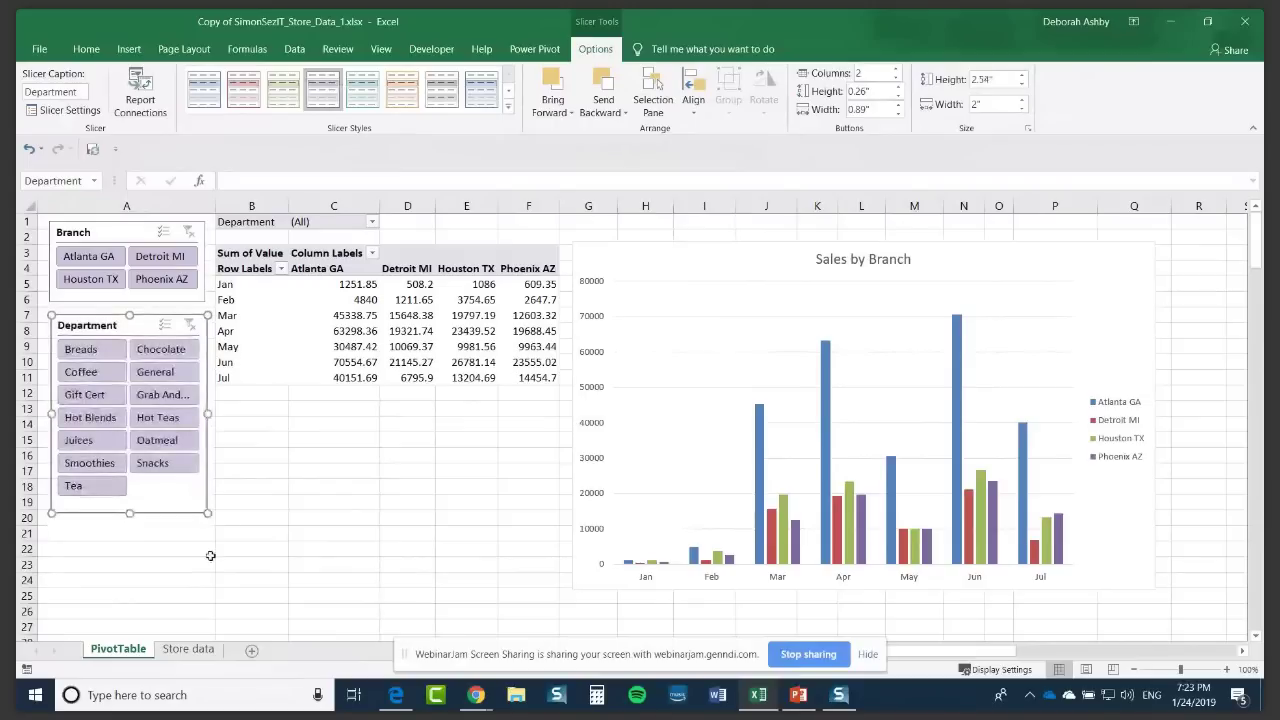
left_click(283, 452)
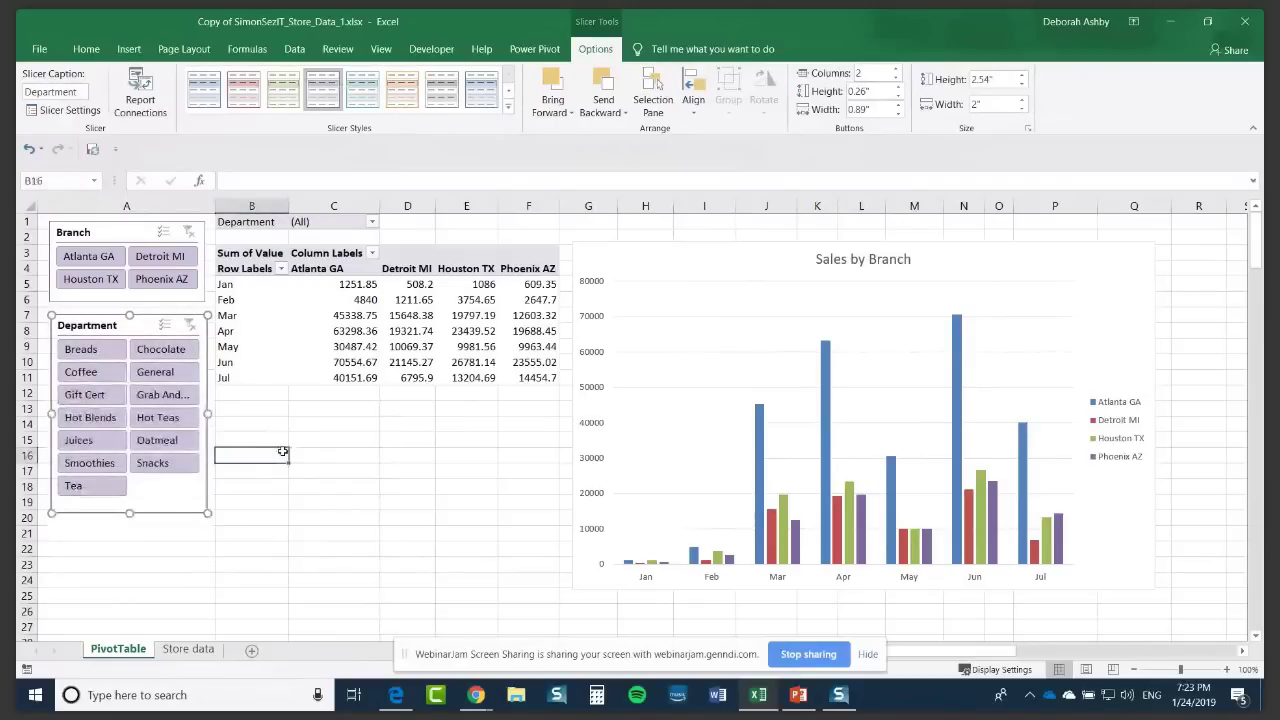
left_click(100, 258)
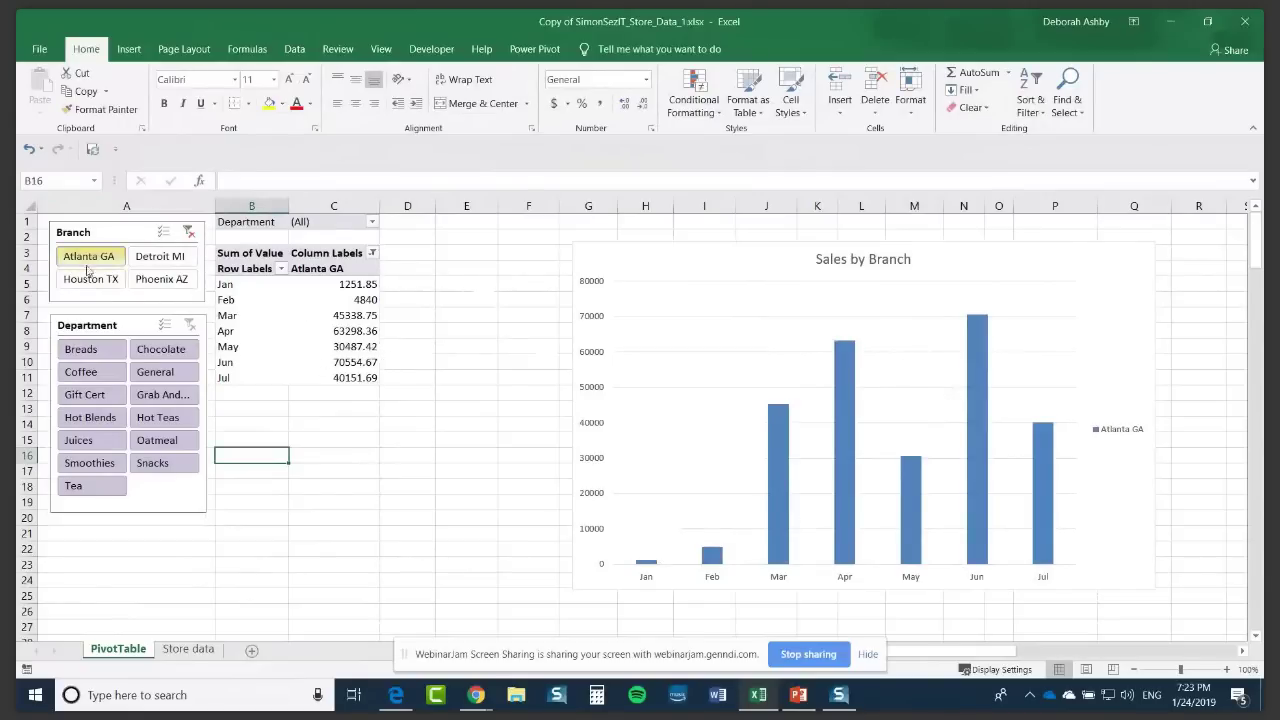
left_click(160, 257, "ctrl")
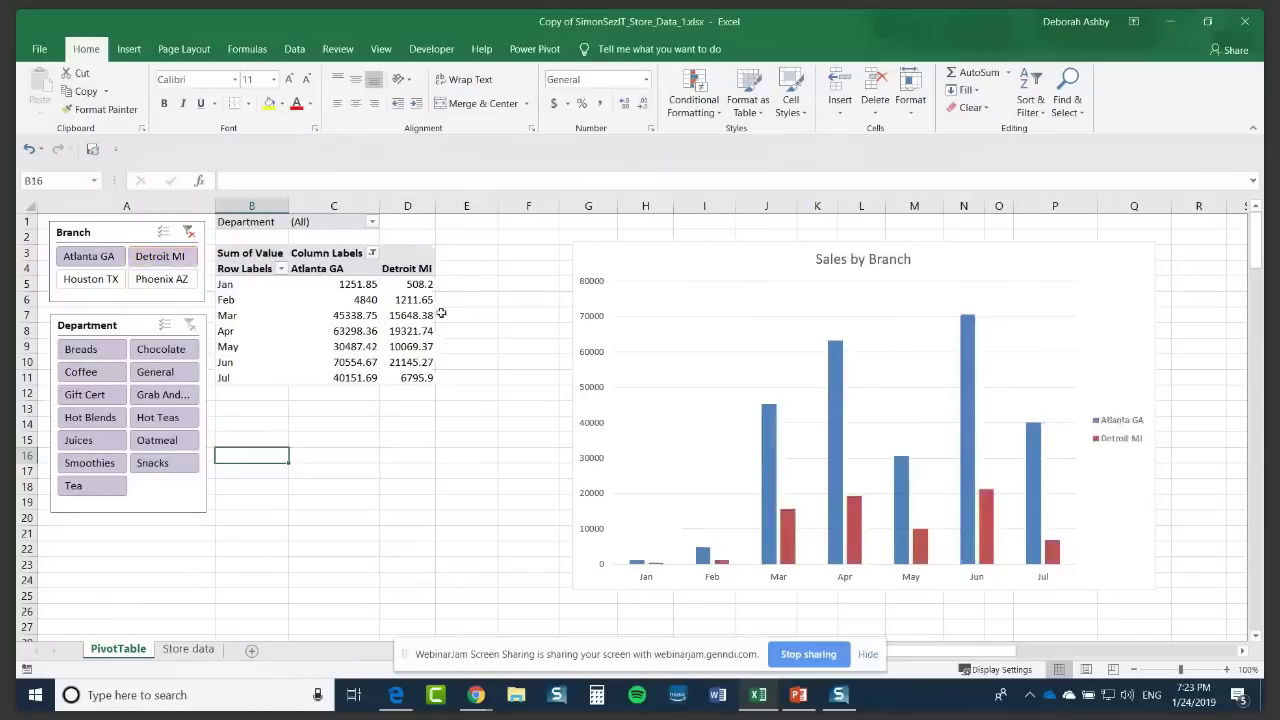
mouse_move(1035, 463)
left_click(80, 440, "ctrl")
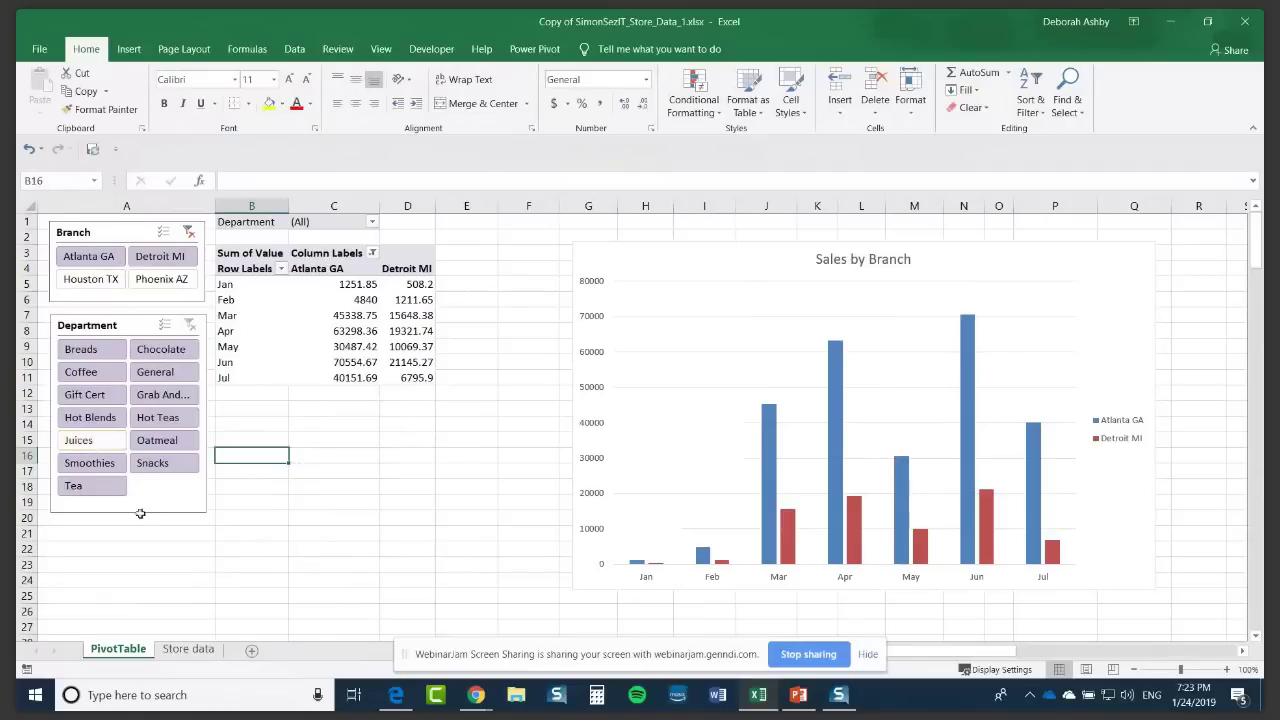
left_click(102, 466, "ctrl")
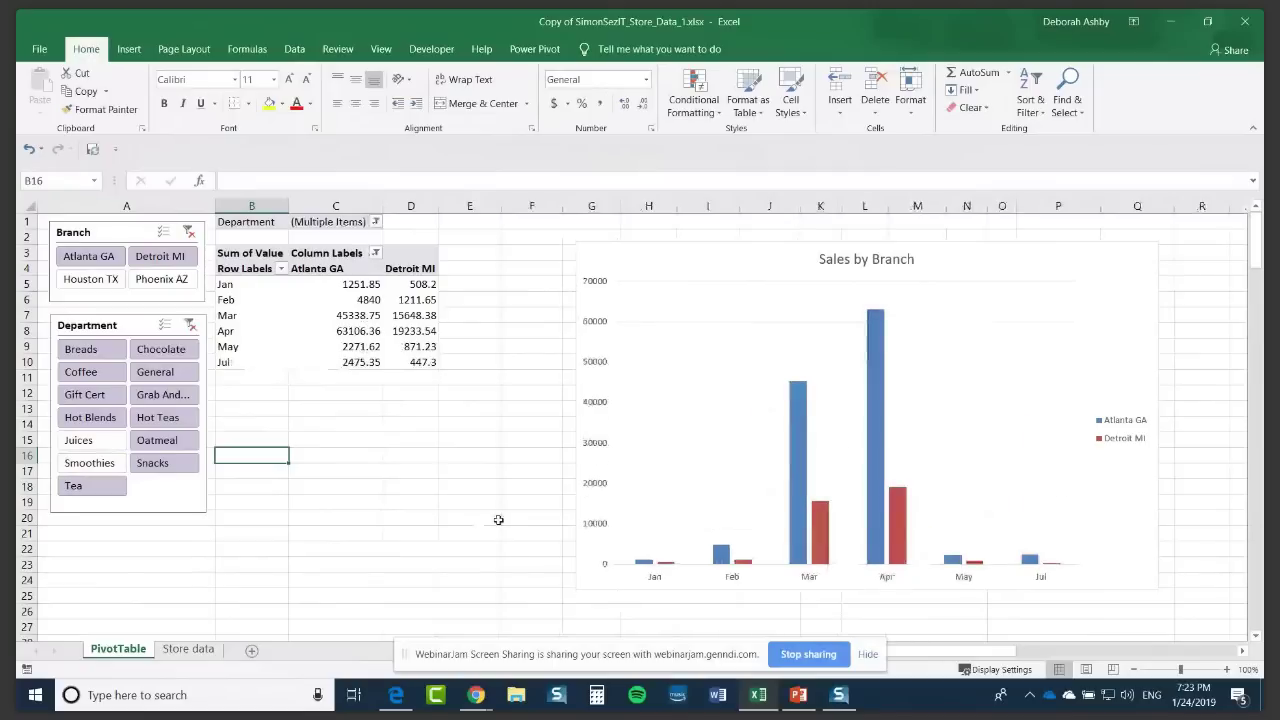
left_click(90, 417)
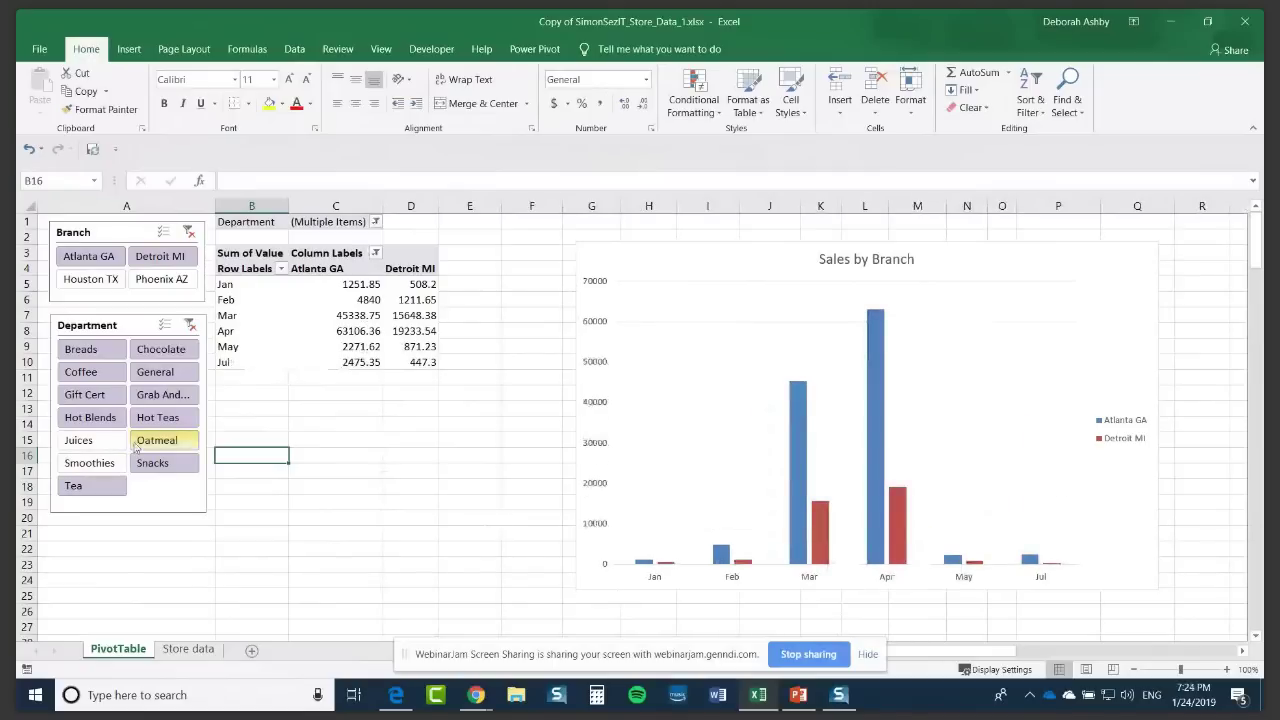
left_click(155, 372)
left_click(81, 349)
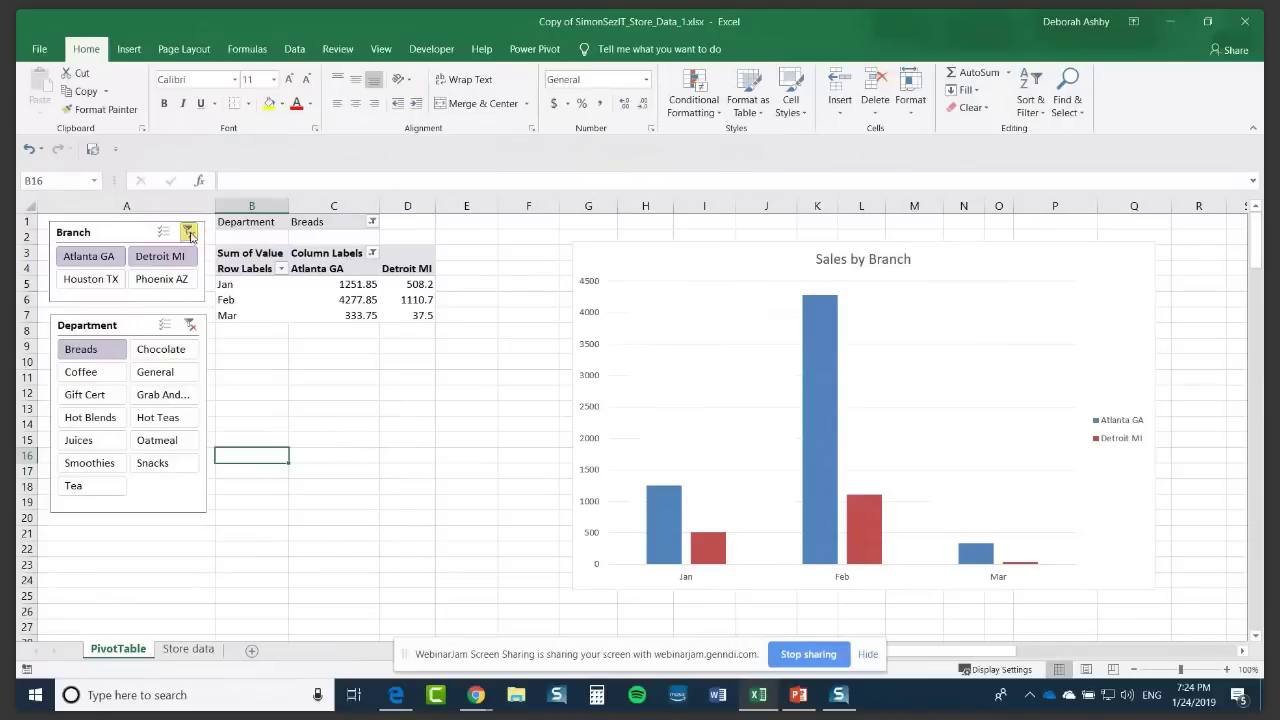
left_click(189, 232)
left_click(189, 326)
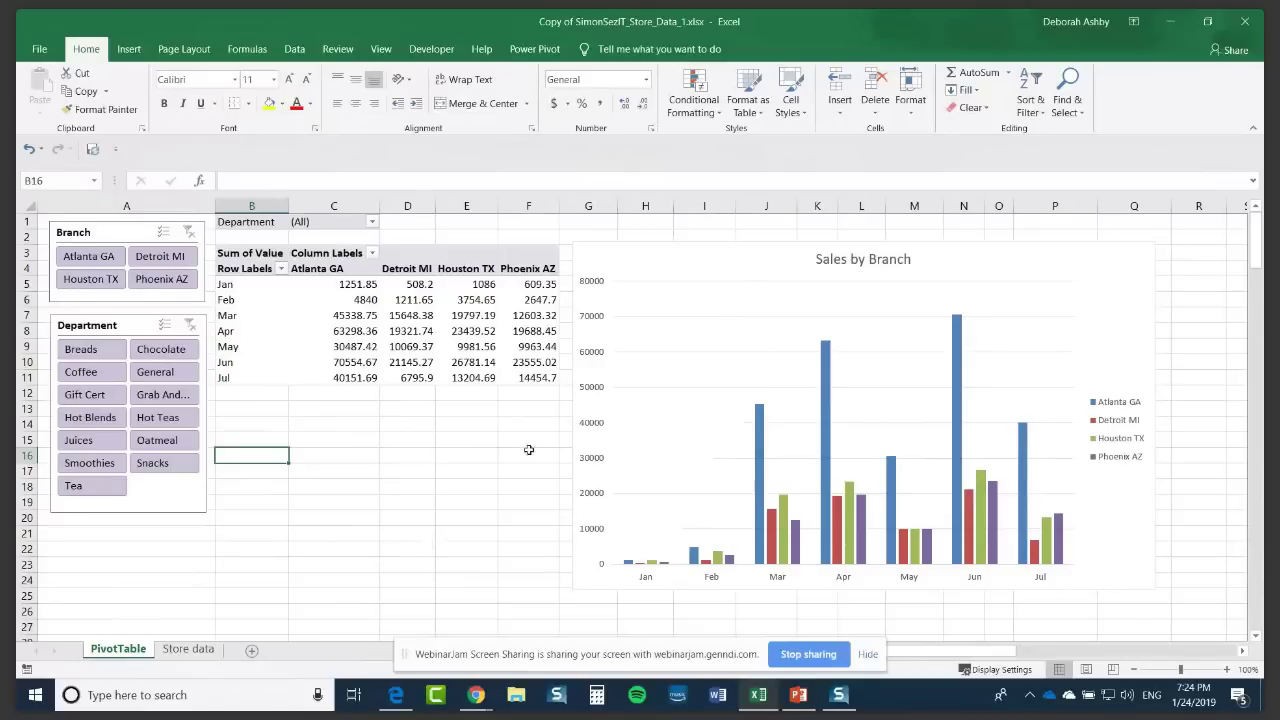
Step: Nudge the Sales by Branch chart slightly upward, then go to the Store data sheet
left_click(744, 260)
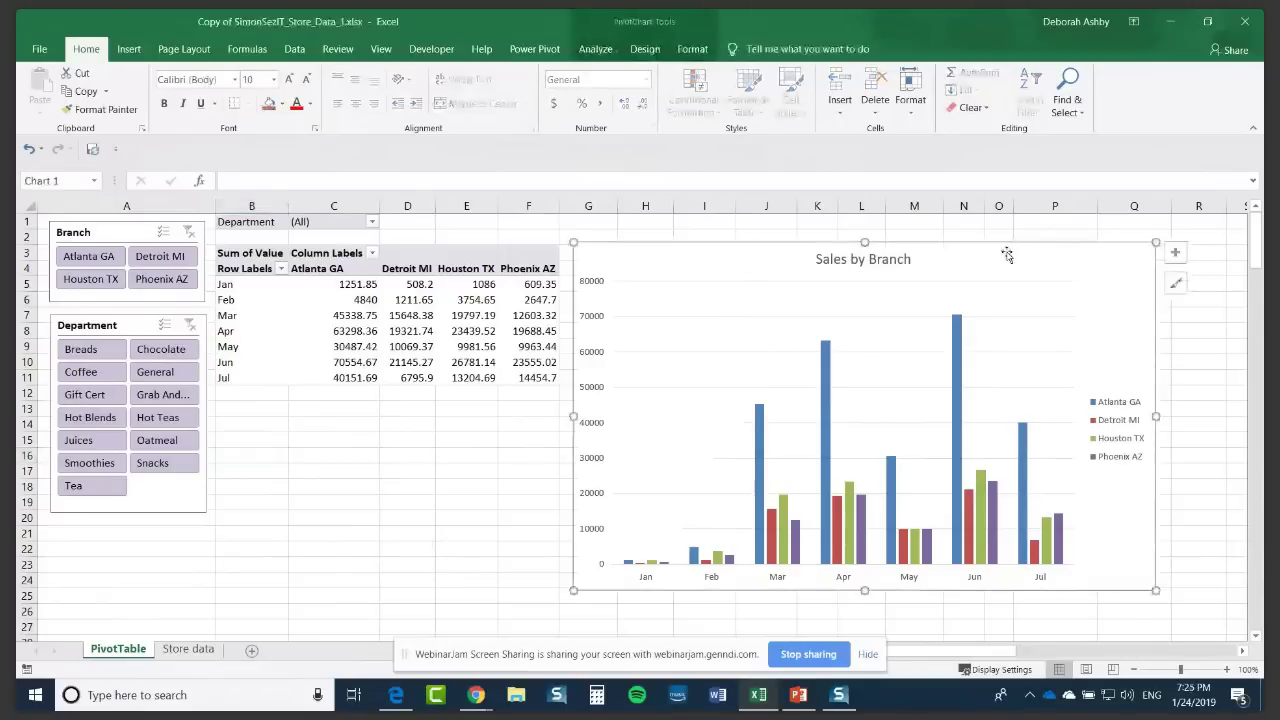
left_click_drag(1007, 255, 1004, 239)
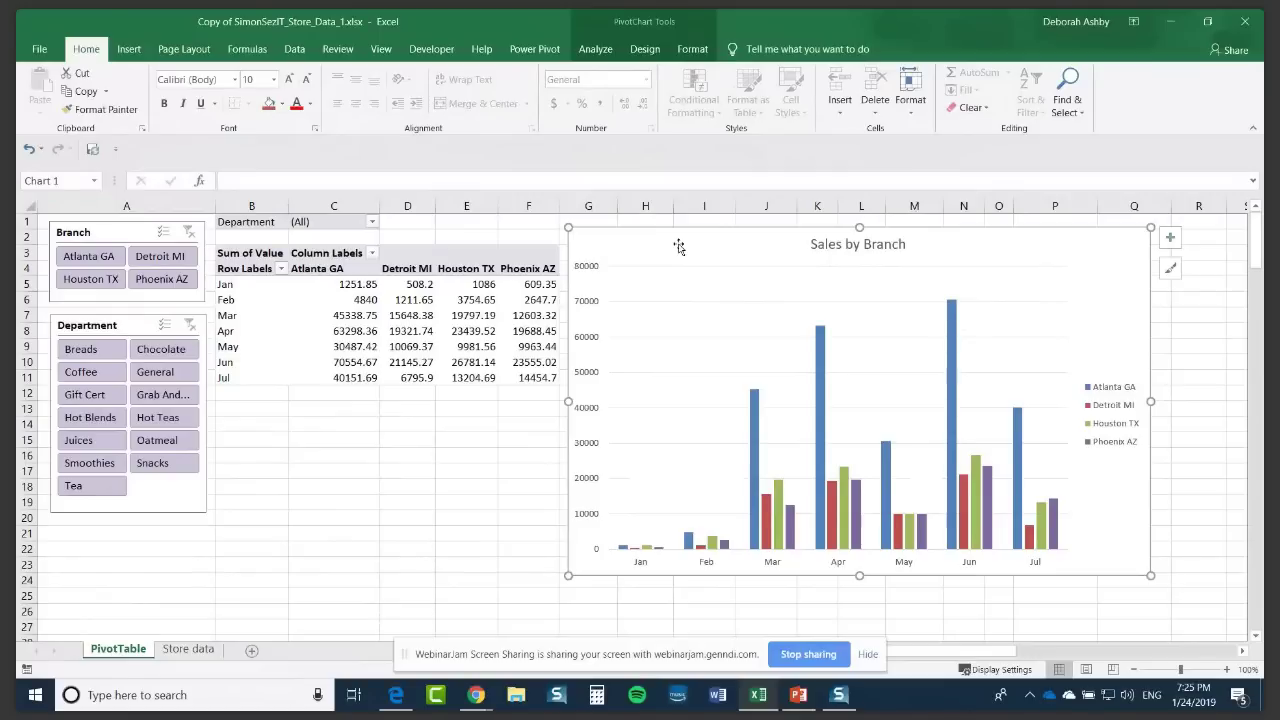
left_click(188, 650)
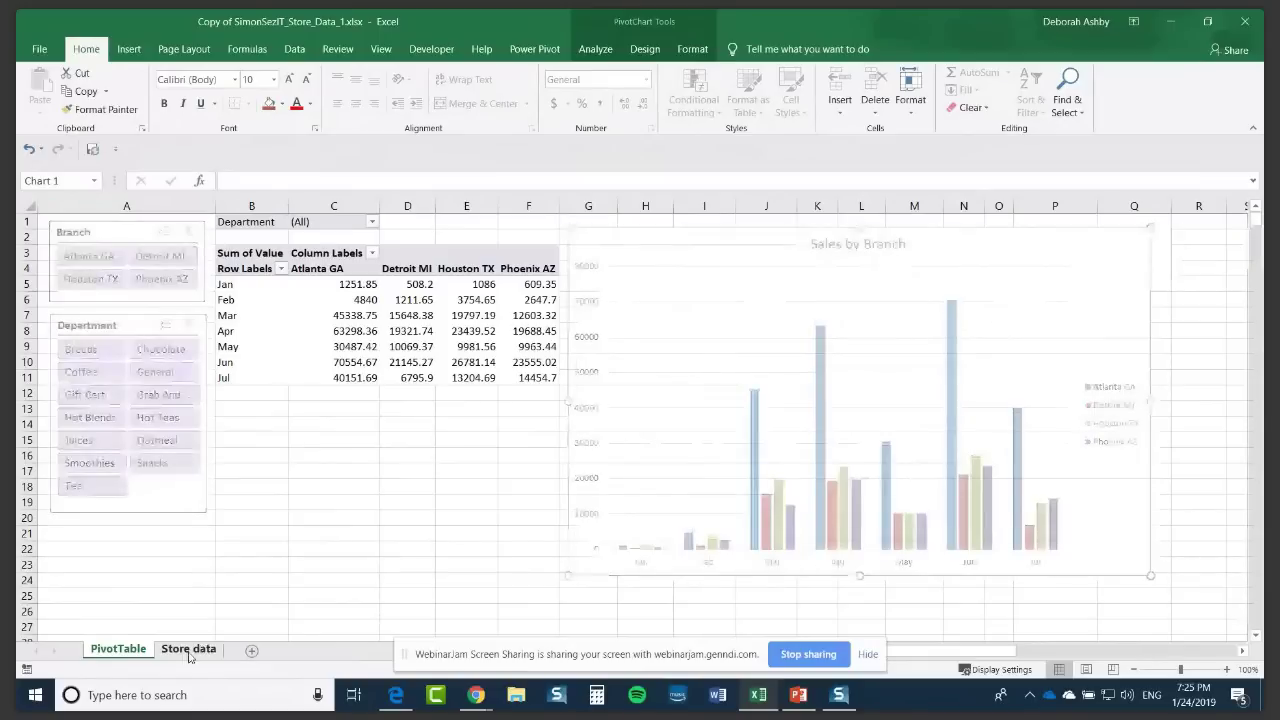
left_click(292, 397)
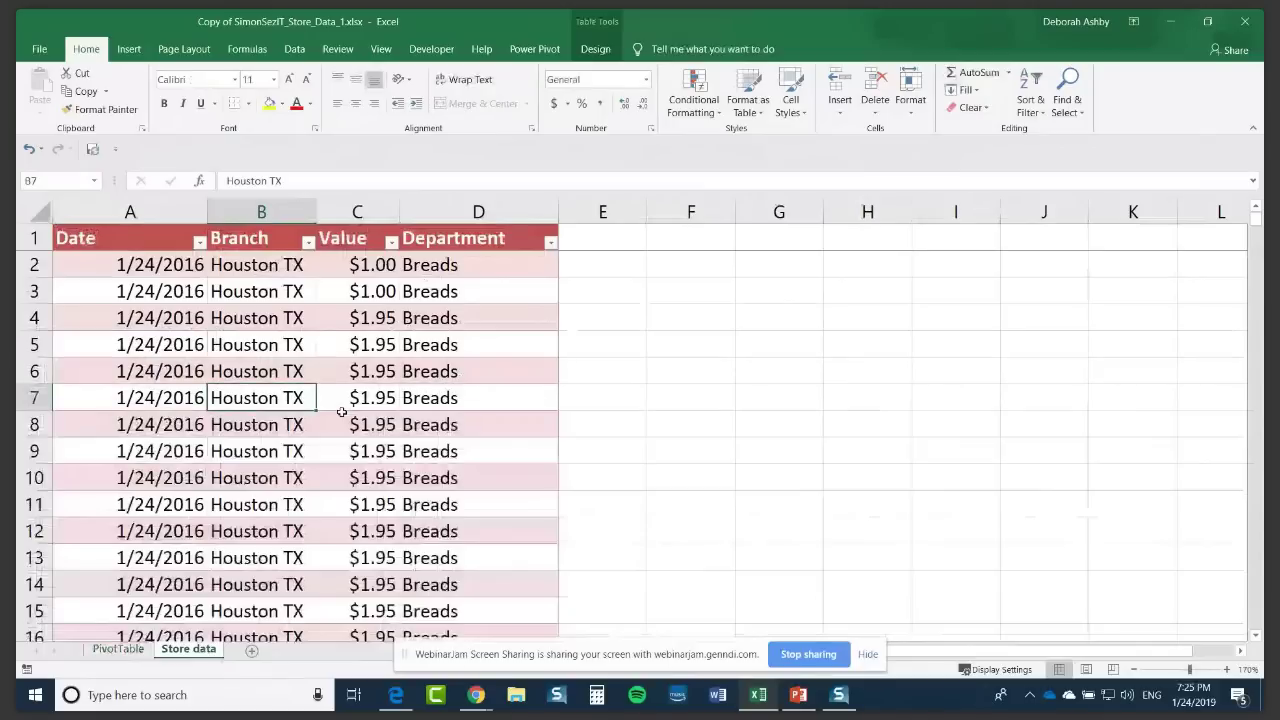
key("ctrl+Down")
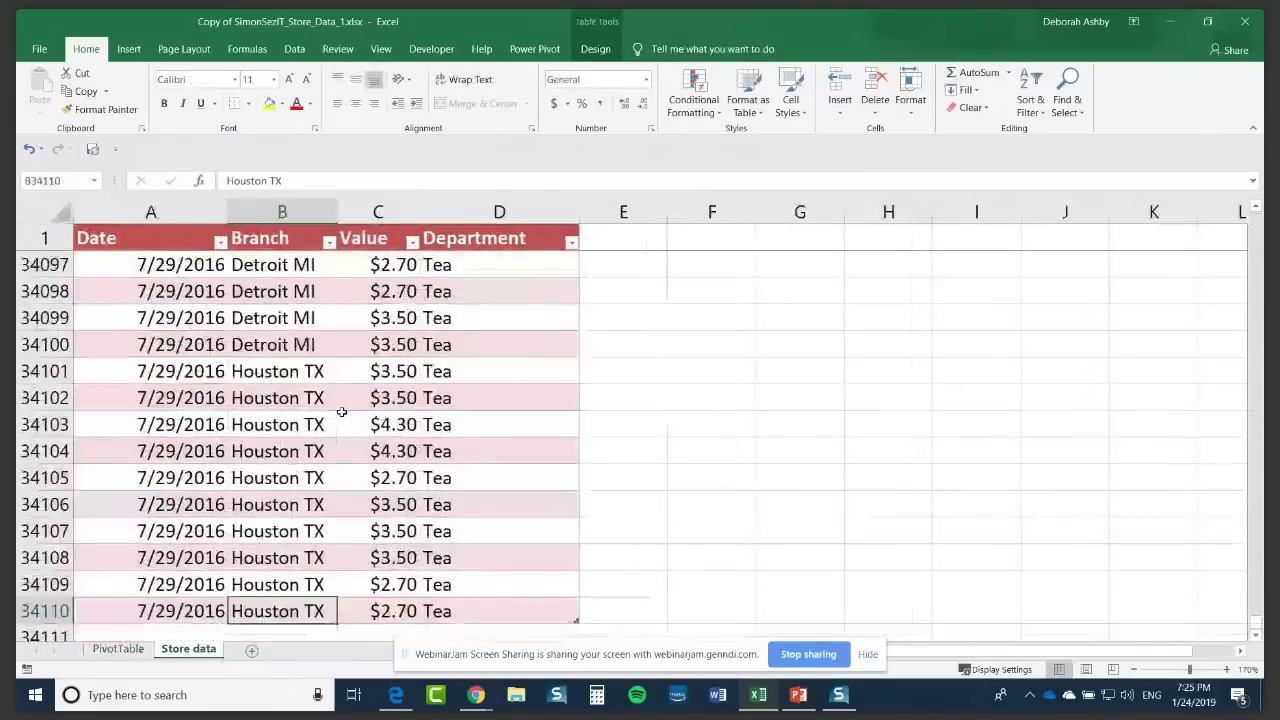
scroll(118, 482, "down", 2)
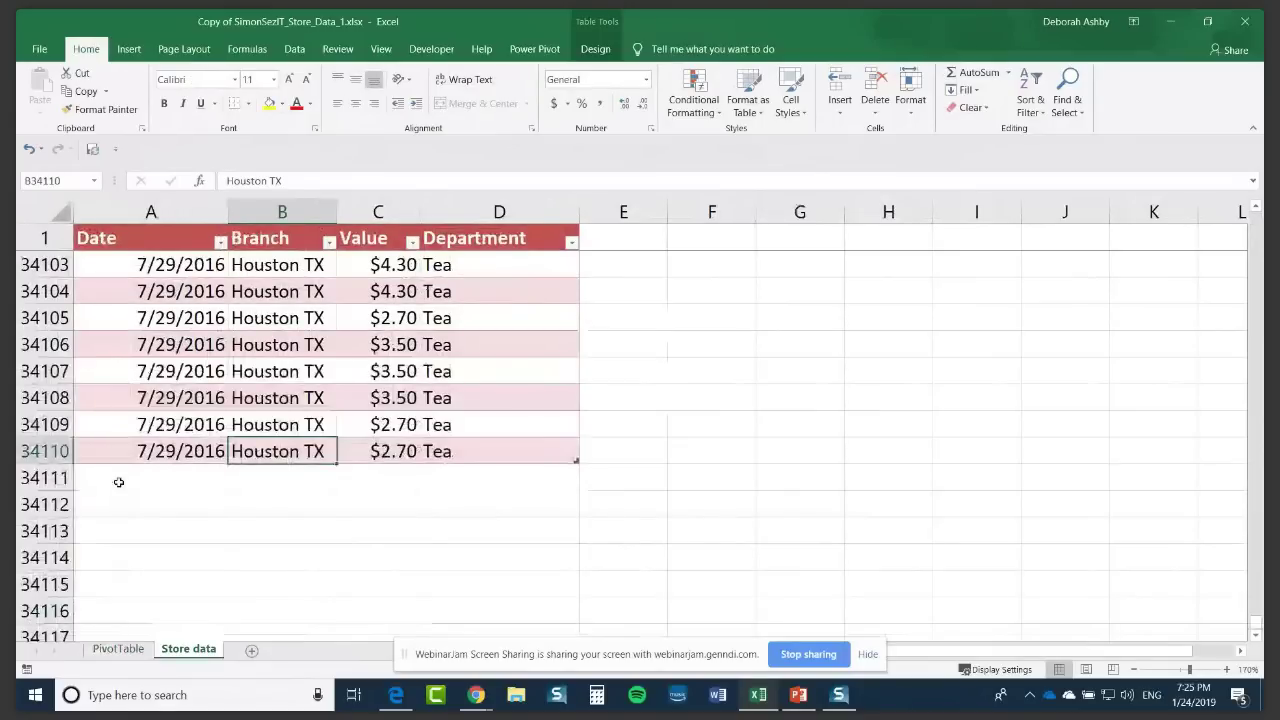
left_click(167, 400)
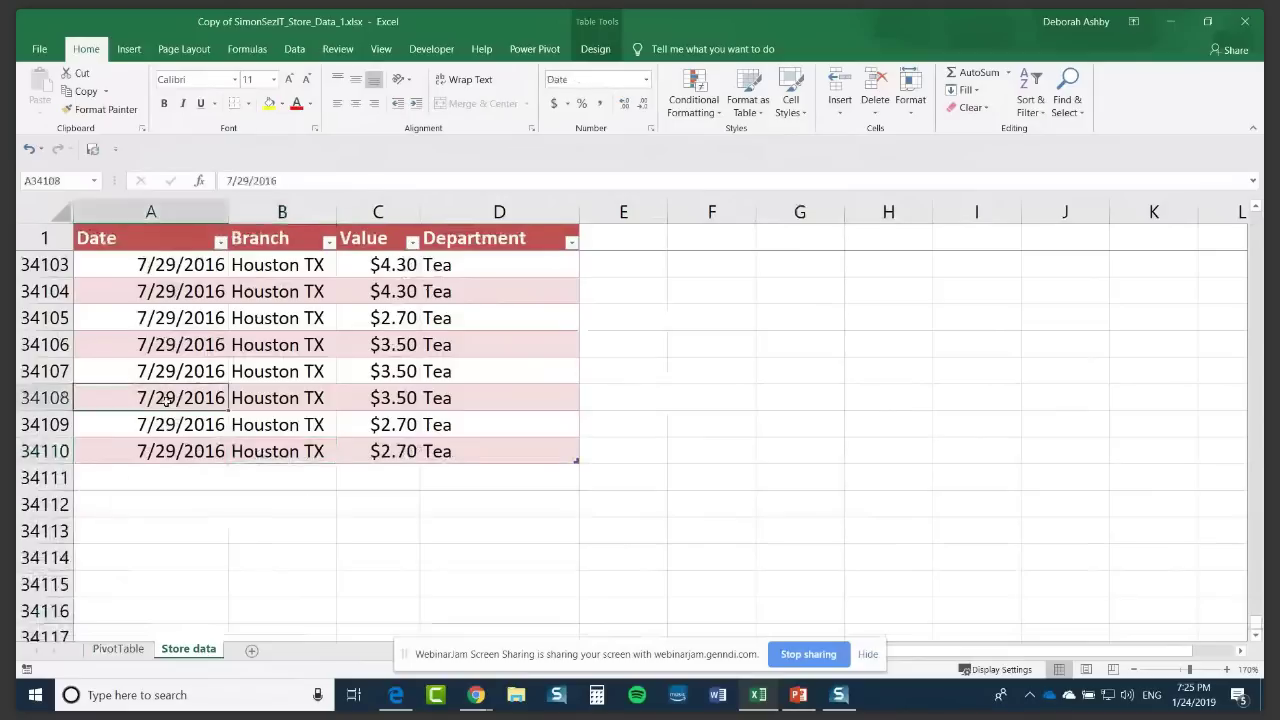
key("Down")
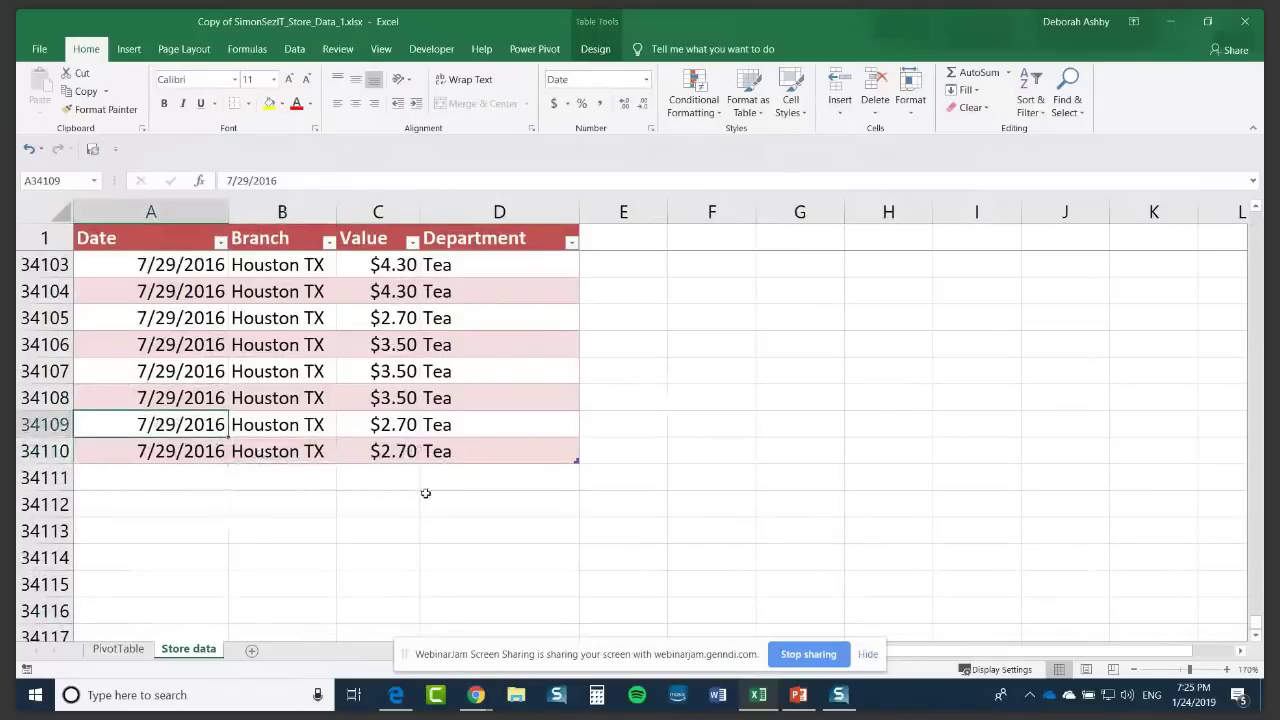
left_click(188, 398)
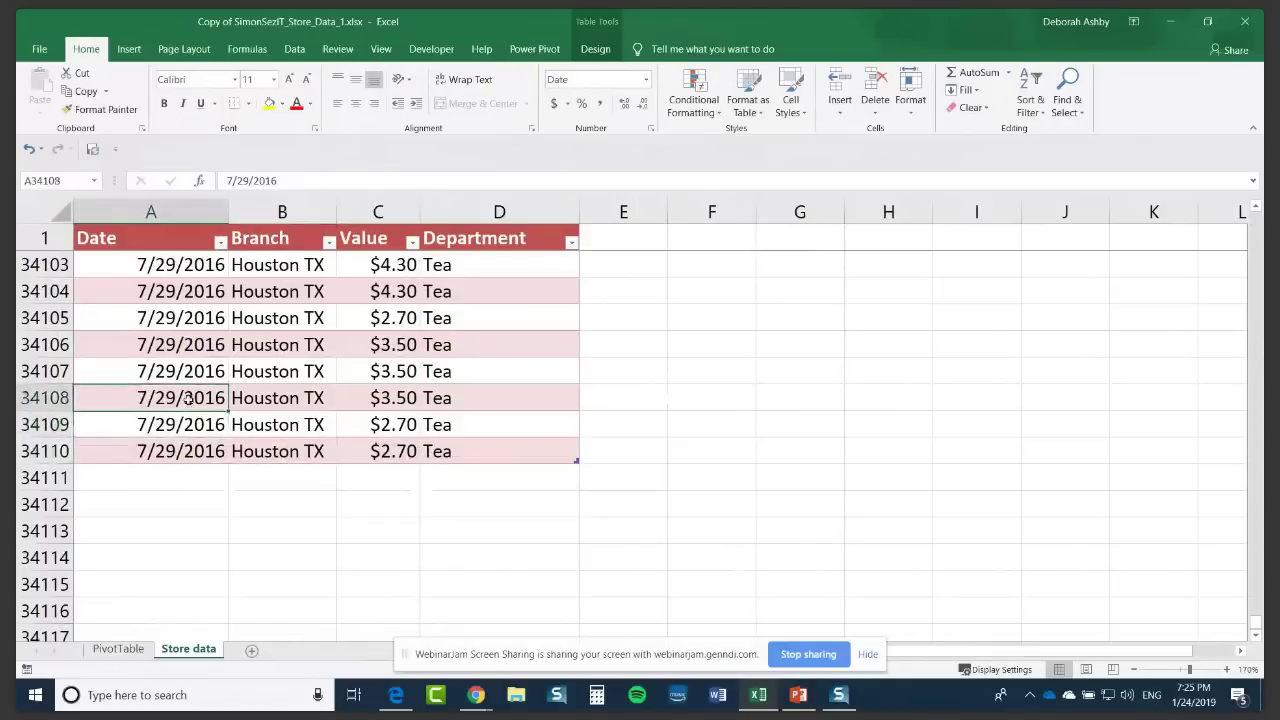
key("Right")
left_click(145, 451)
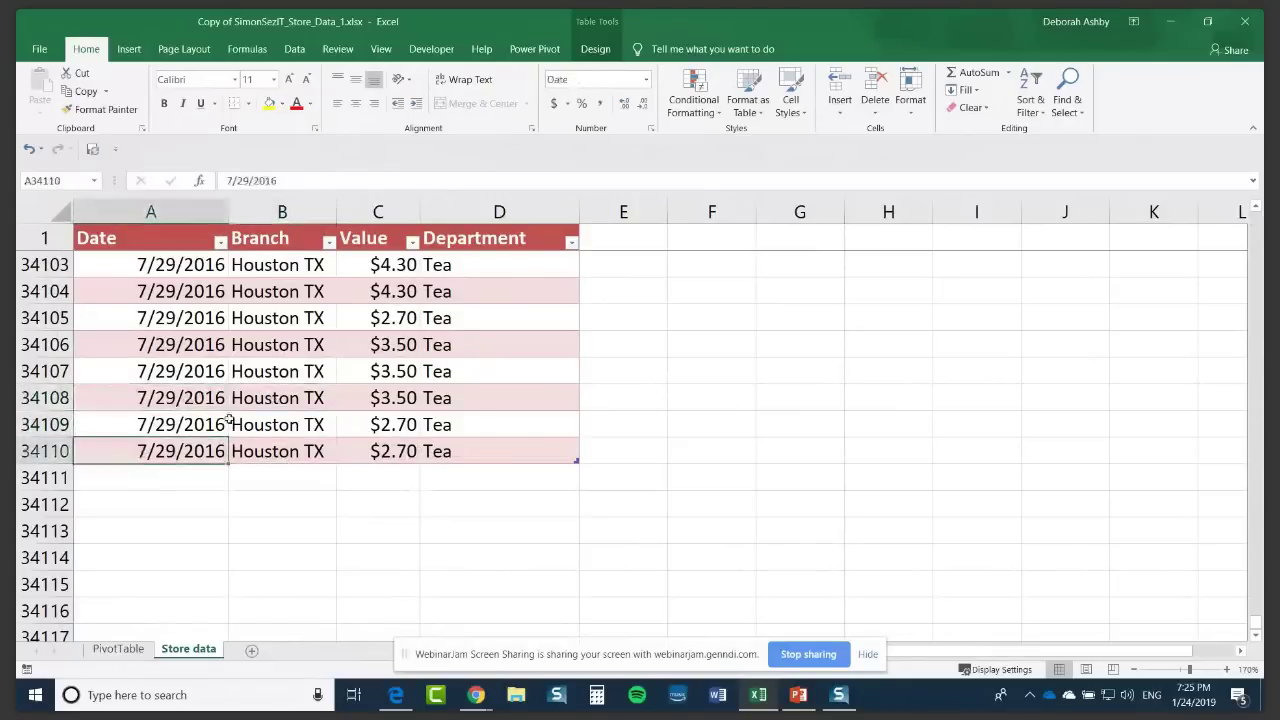
left_click(290, 370)
left_click_drag(1258, 625, 1254, 551)
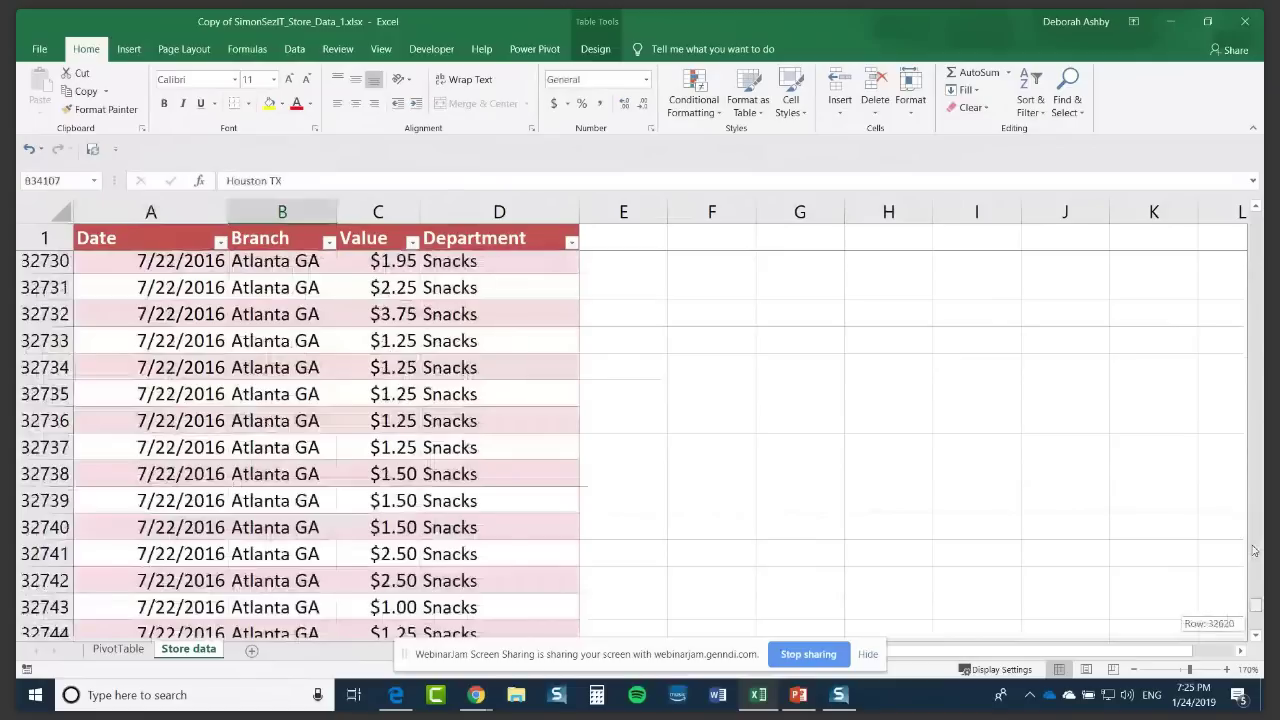
left_click_drag(1254, 551, 1254, 540)
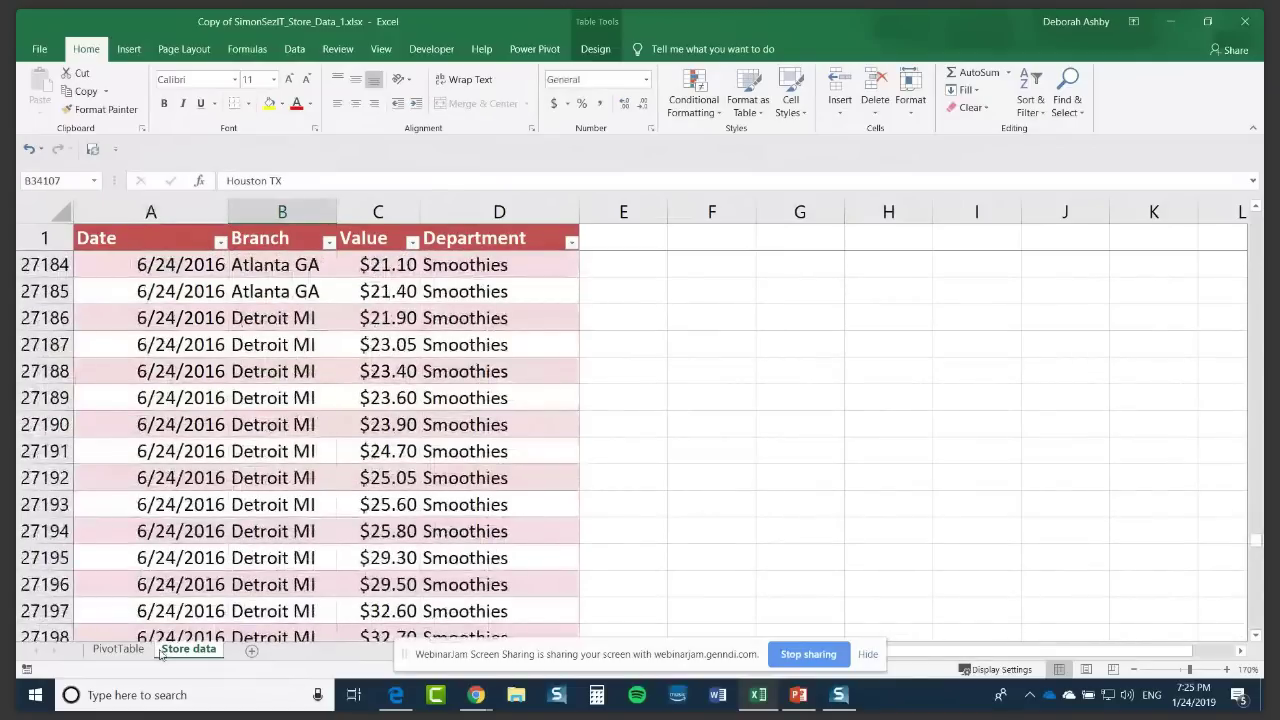
left_click(118, 649)
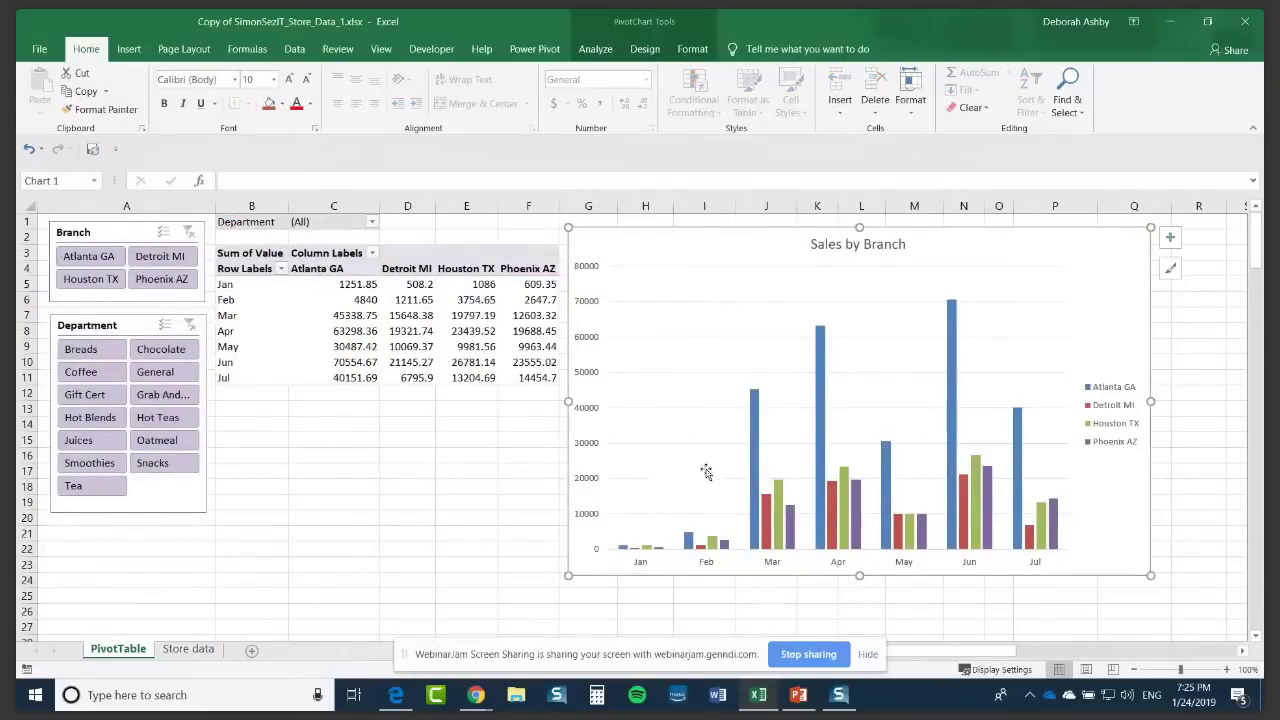
left_click(185, 650)
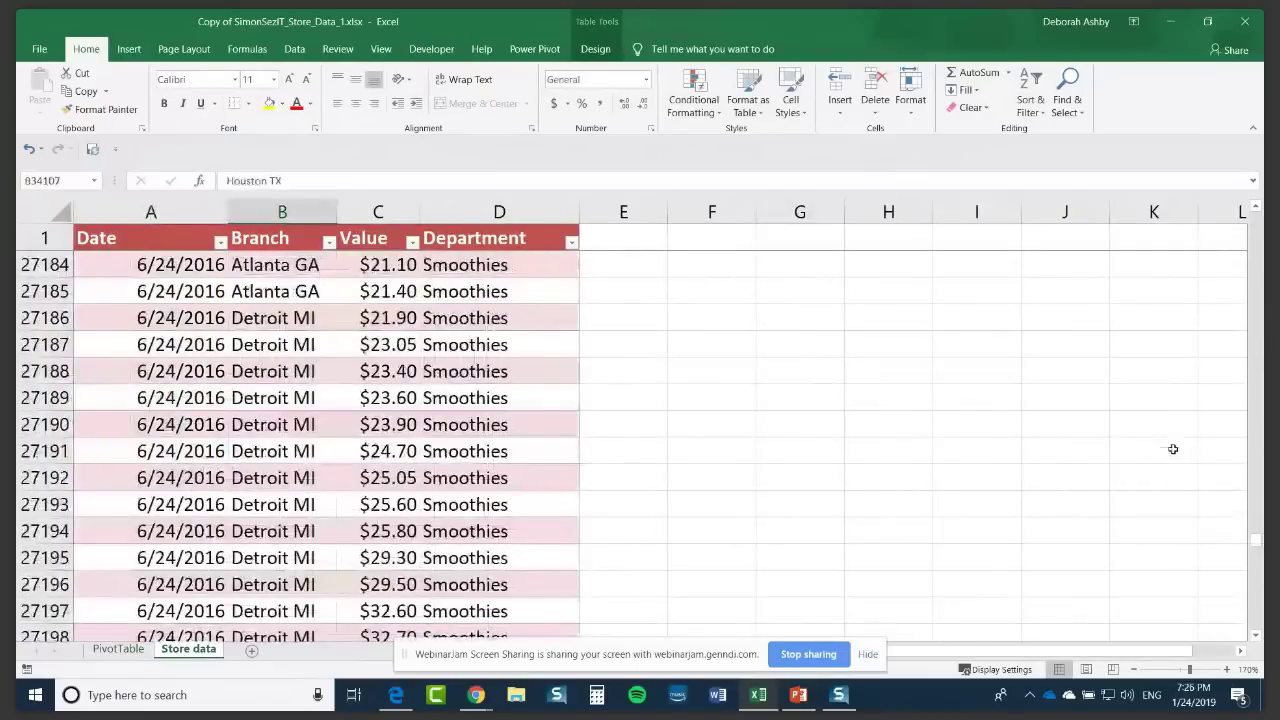
left_click_drag(1256, 540, 1258, 218)
left_click(257, 372)
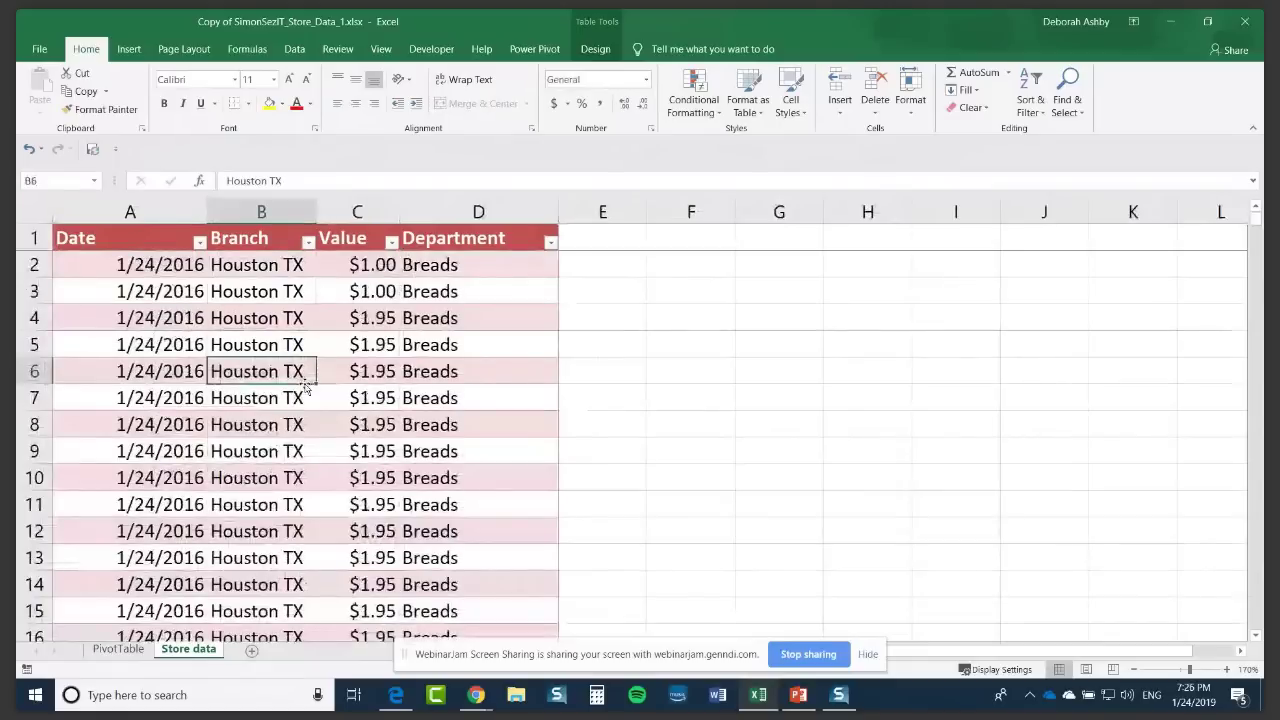
Step: Resize the Store data table to the range =$A$1:$D$15000 with Resize Table
left_click(596, 49)
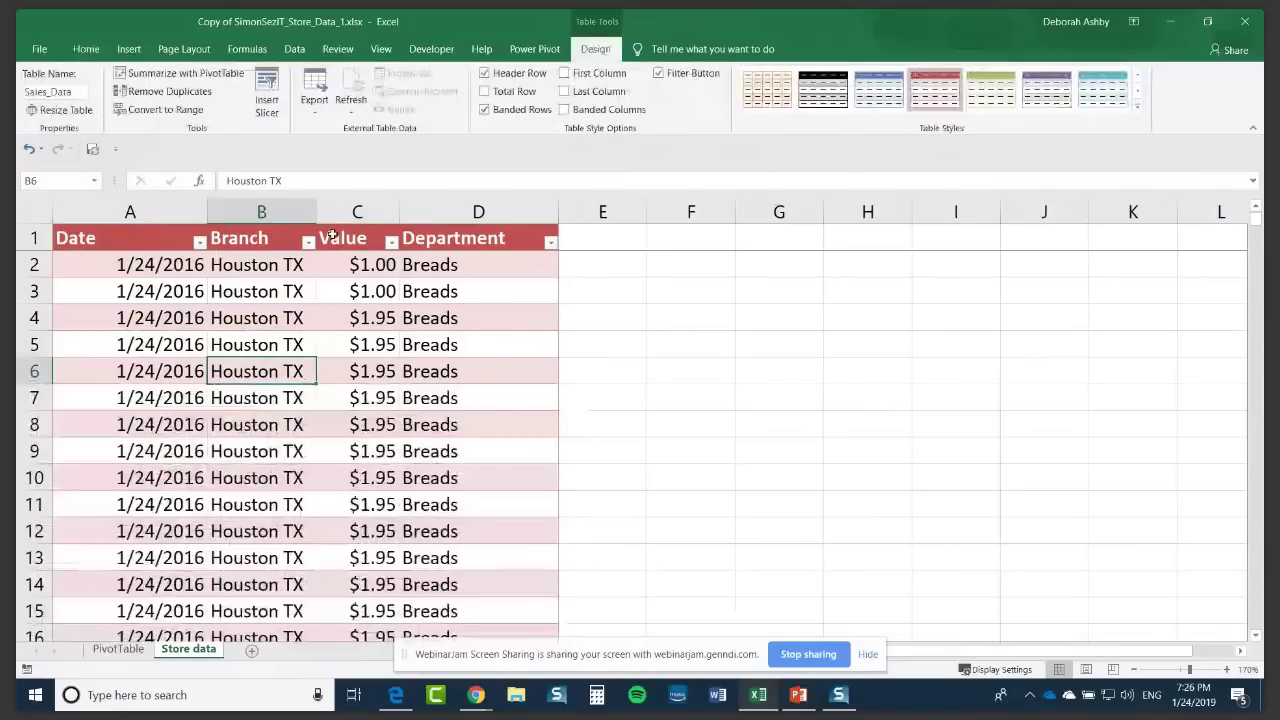
key("alt+j")
key("t")
key("r")
key("e")
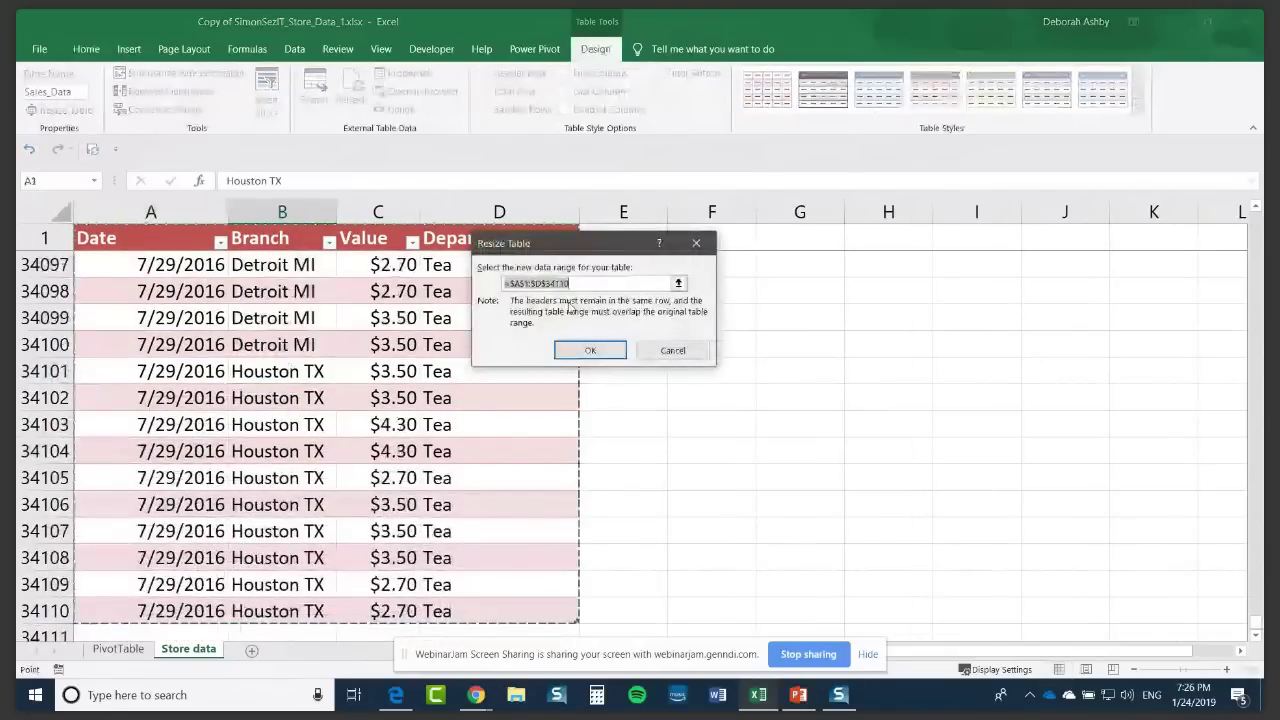
left_click_drag(566, 243, 711, 187)
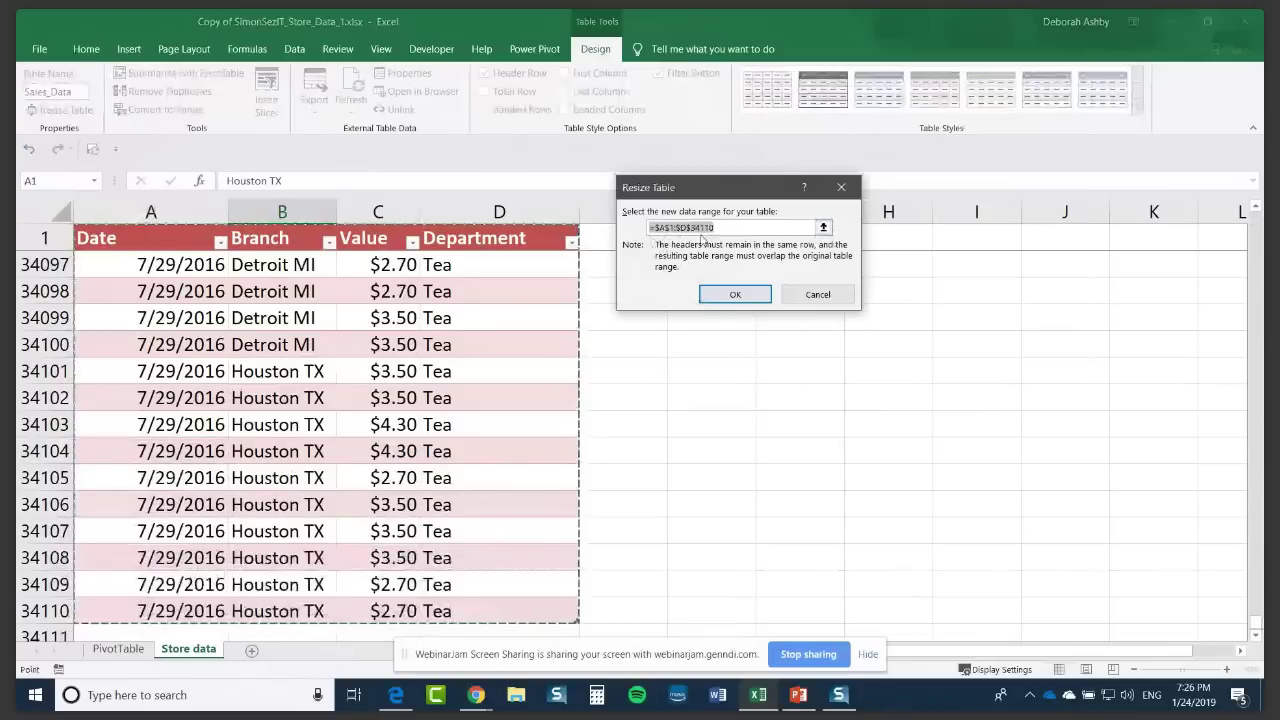
left_click(721, 228)
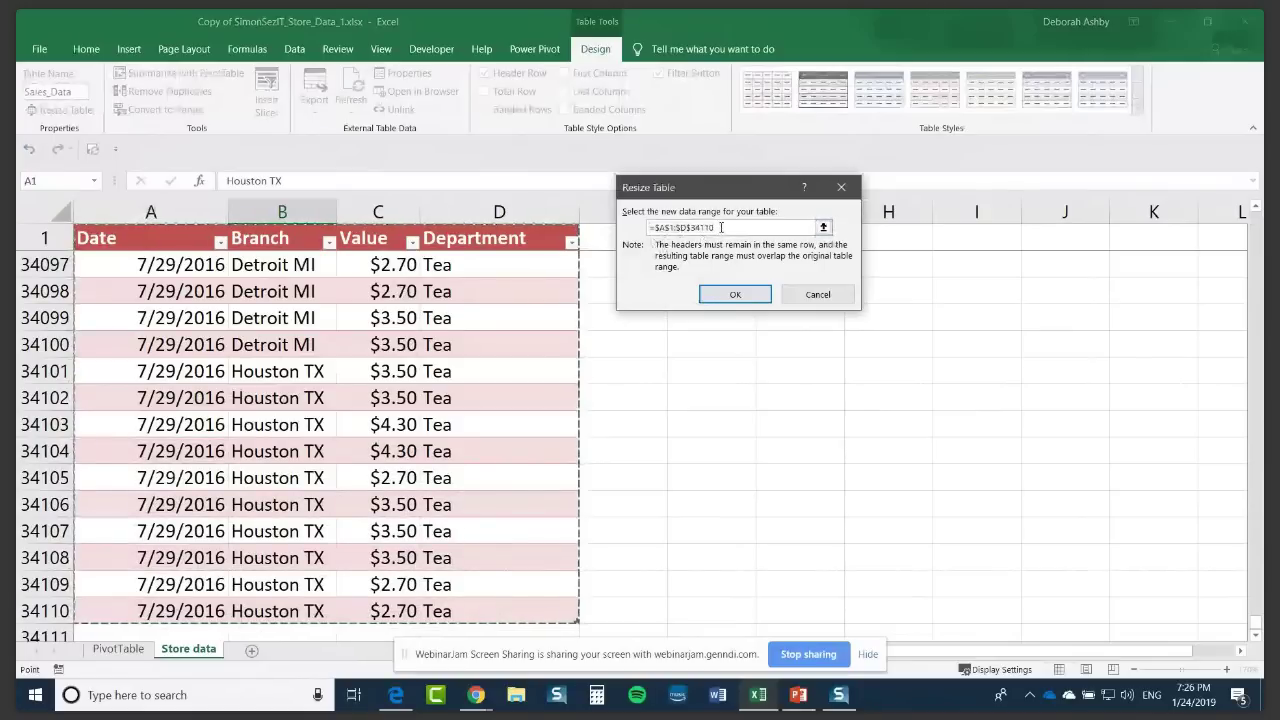
key("BackSpace")
key("BackSpace")
key("BackSpace")
key("BackSpace")
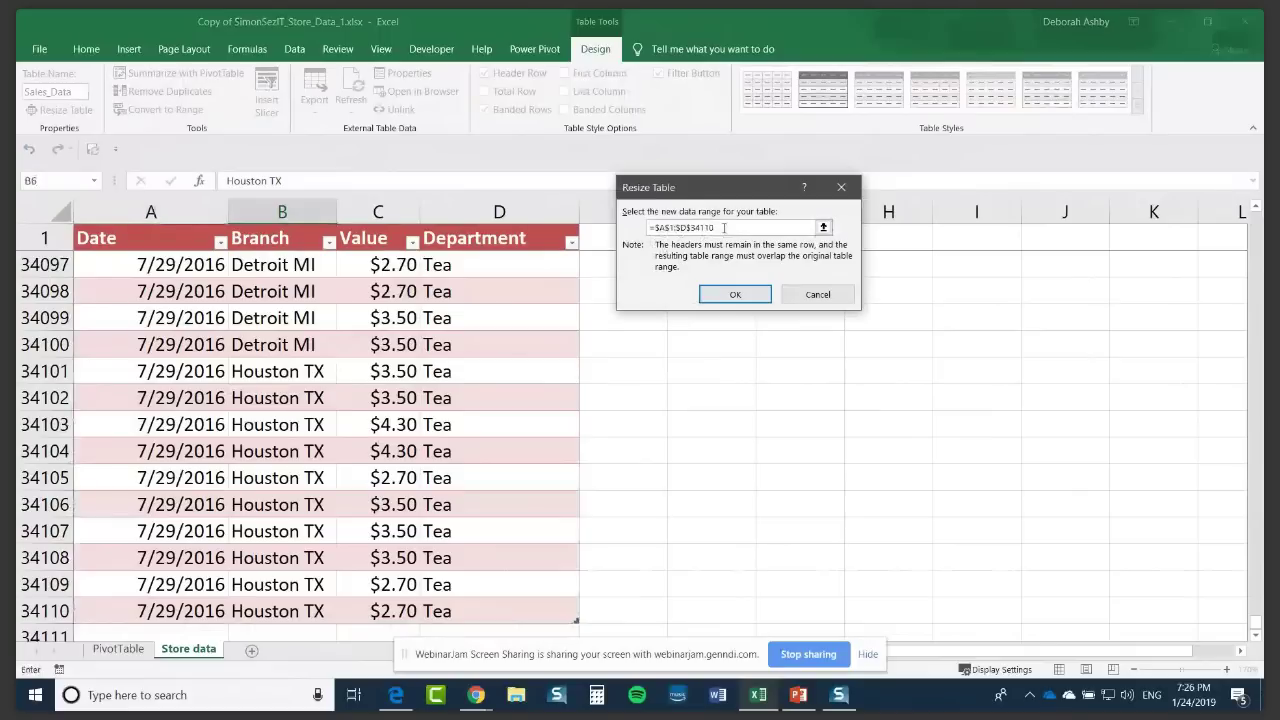
type("15000")
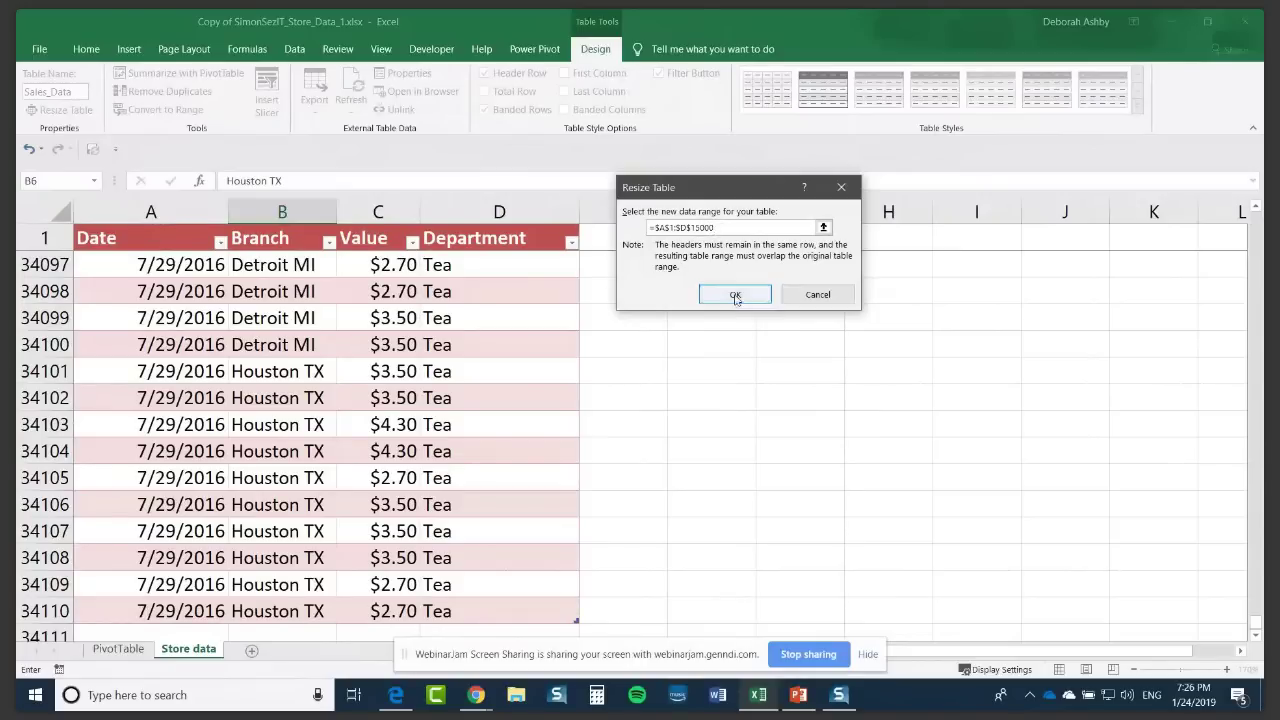
left_click(735, 296)
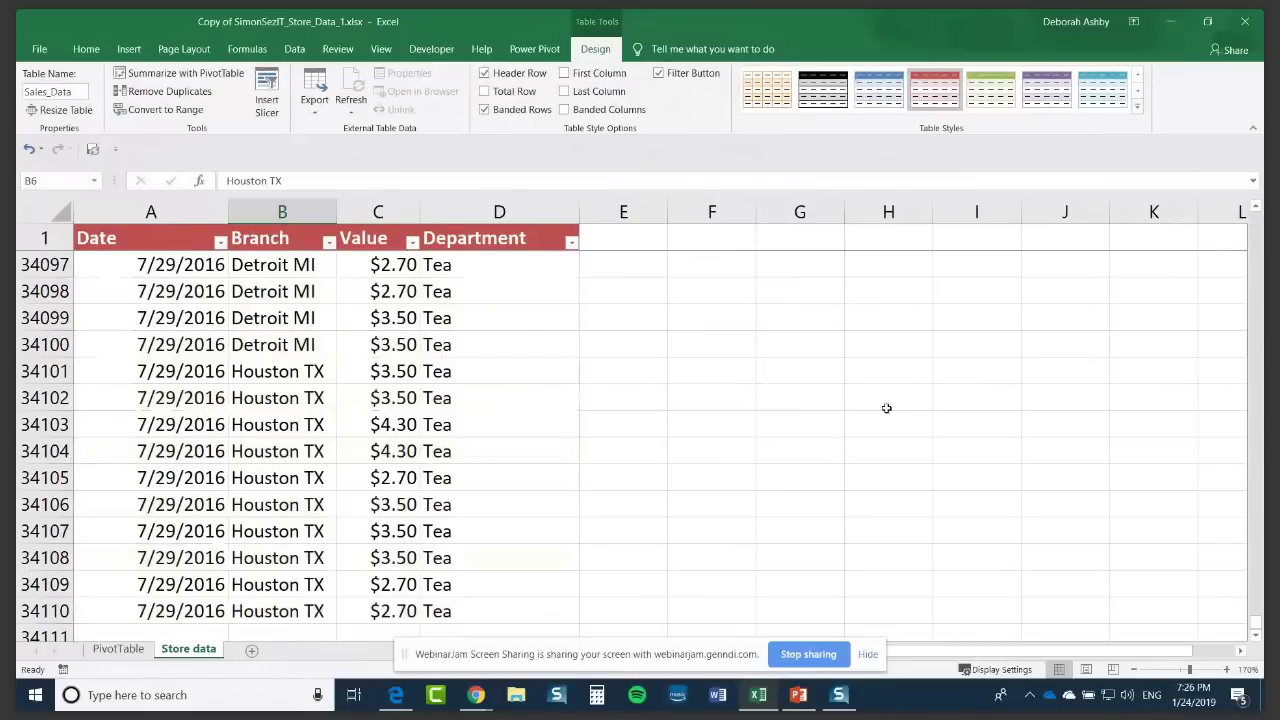
Step: Refresh the pivot table on the PivotTable sheet so it uses the resized table data
left_click(117, 649)
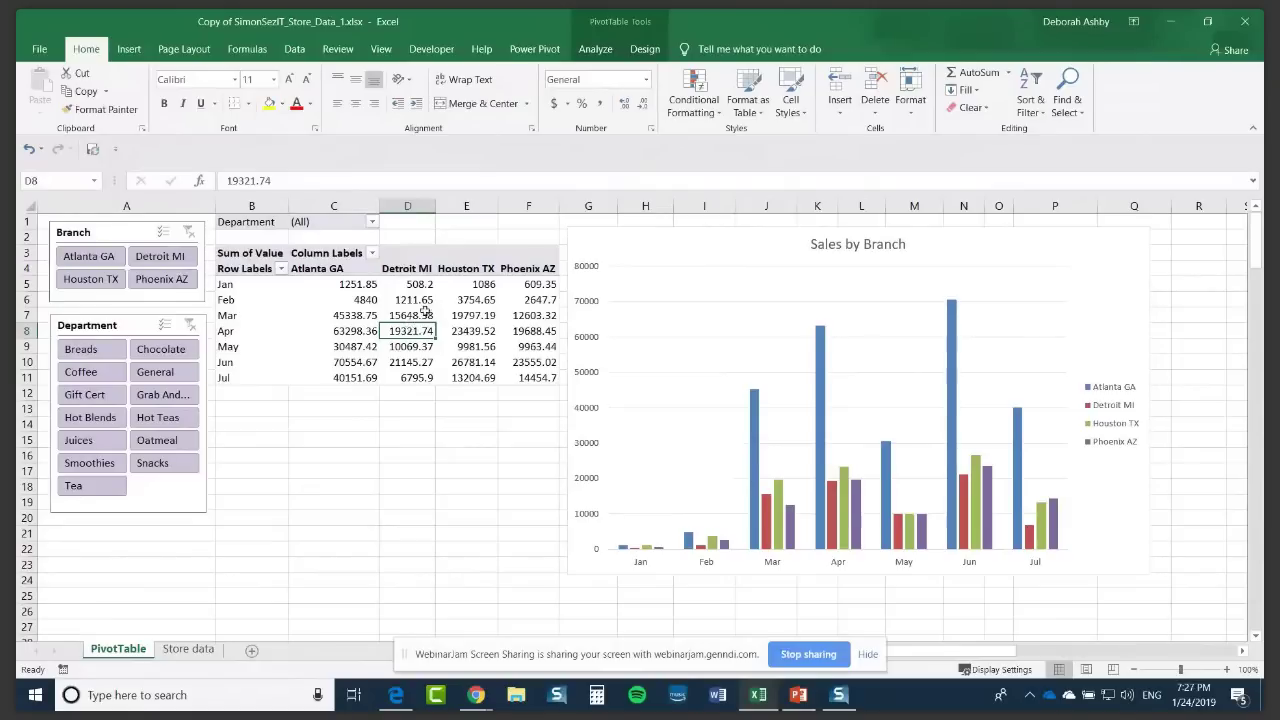
left_click(595, 49)
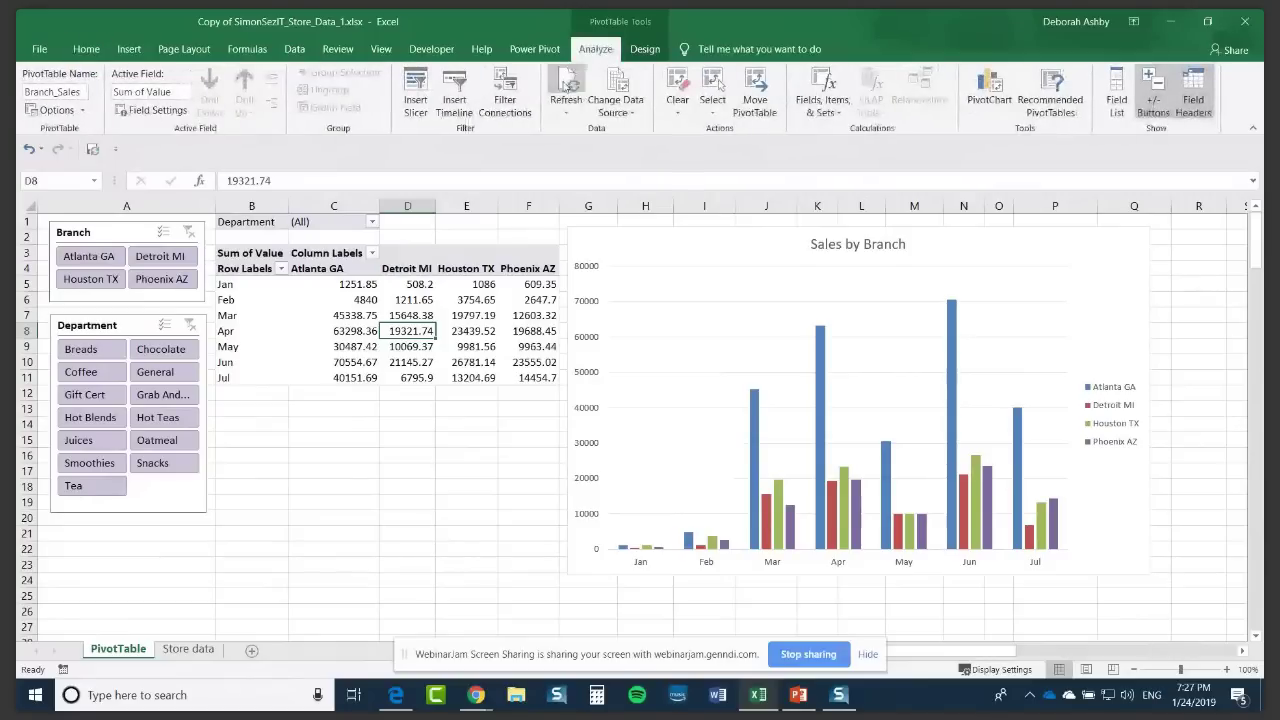
left_click(566, 87)
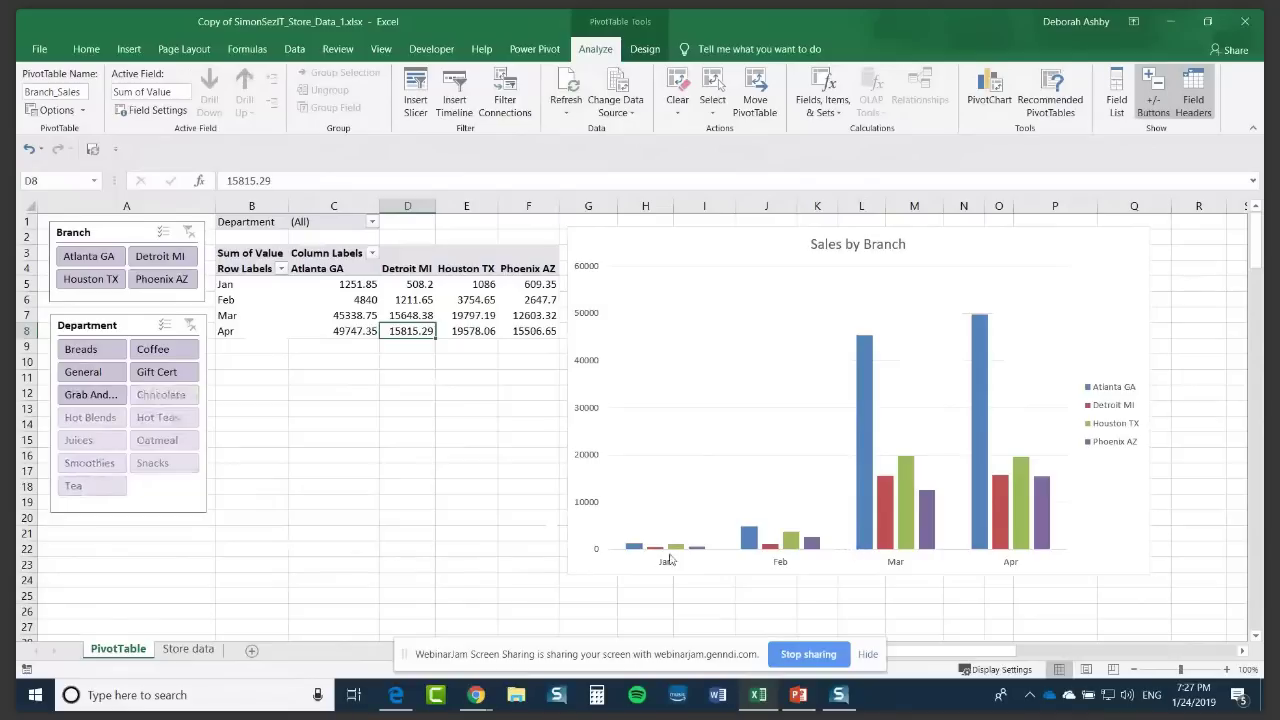
mouse_move(465, 315)
Step: Return to the Store data sheet and check a Branch cell now outside the table
left_click(192, 650)
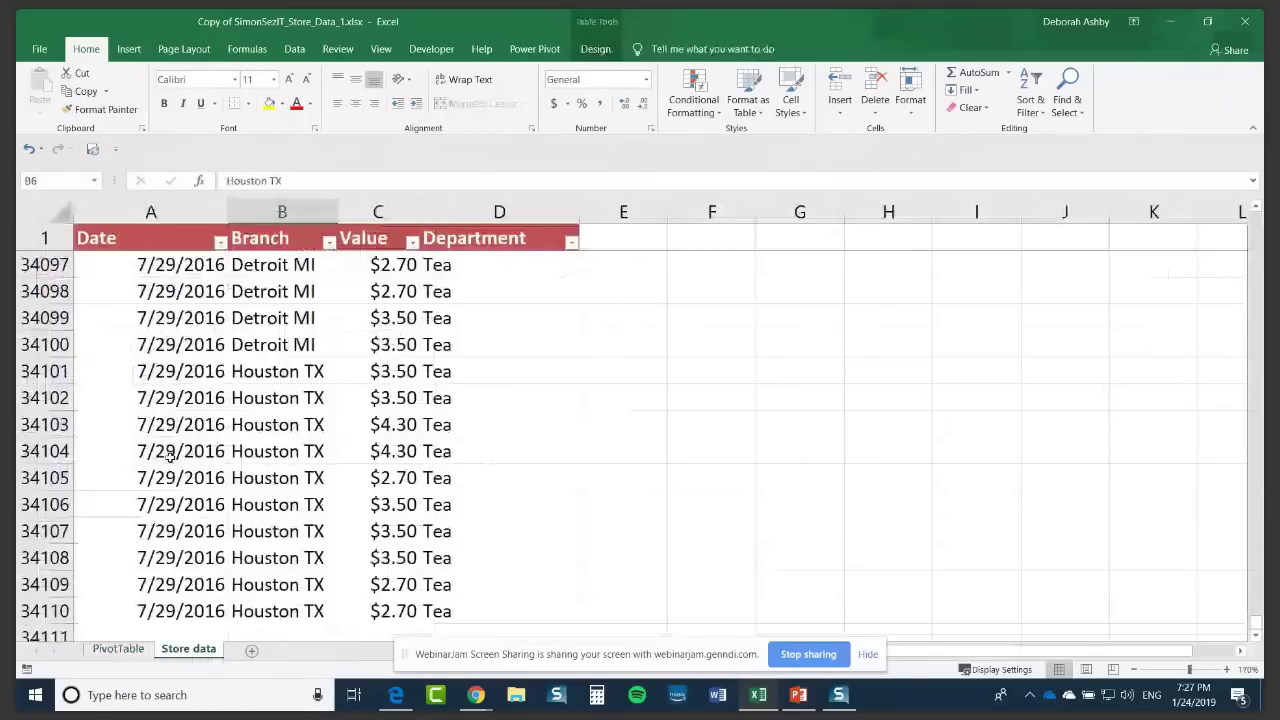
left_click(120, 649)
left_click(186, 652)
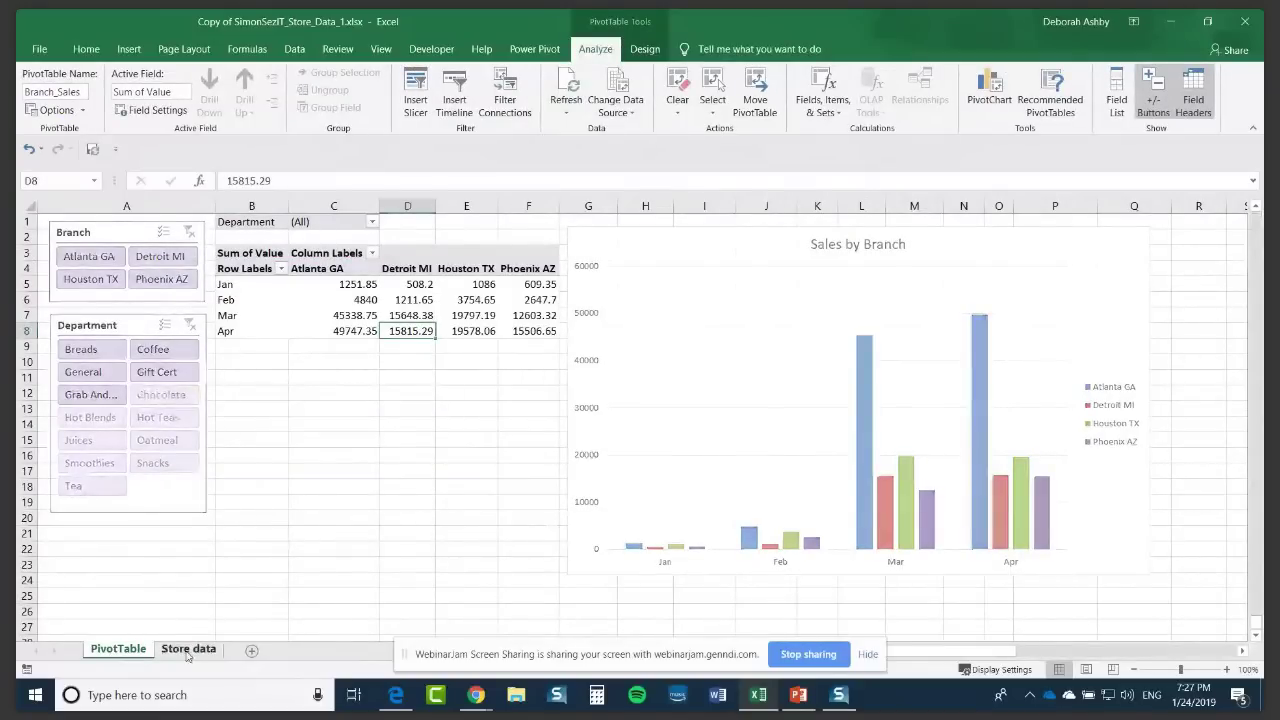
left_click(186, 651)
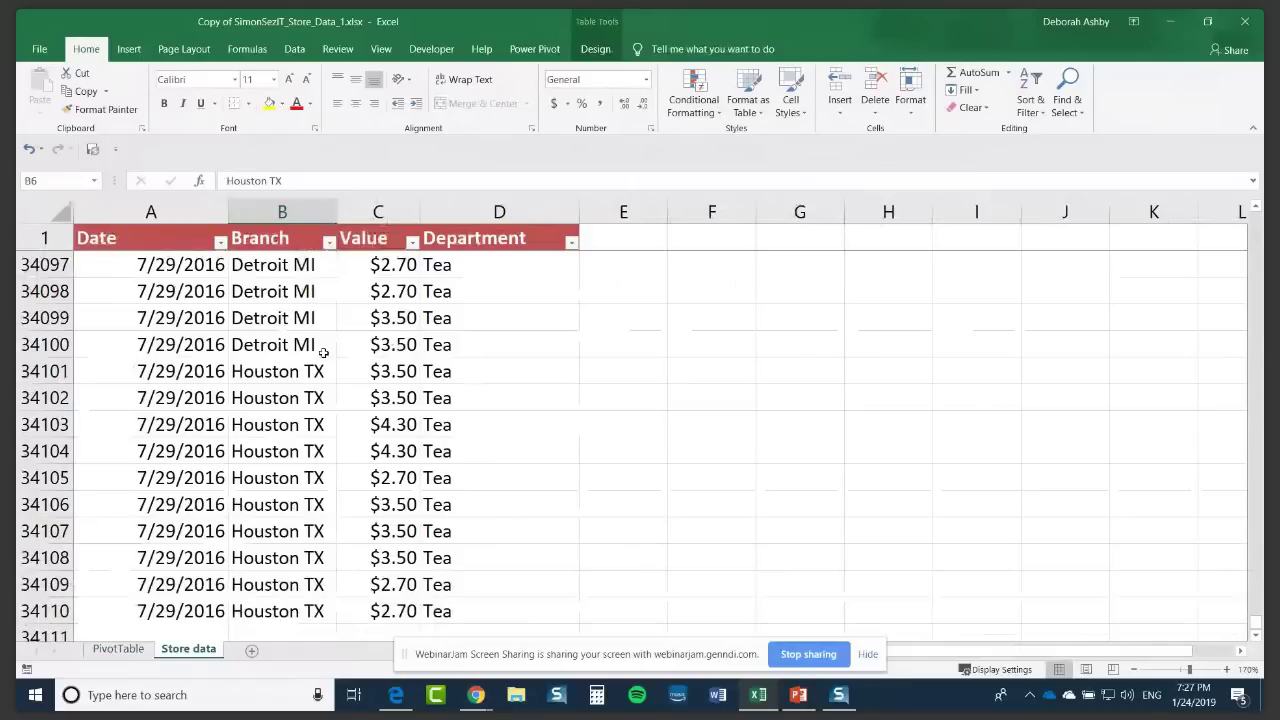
left_click(278, 369)
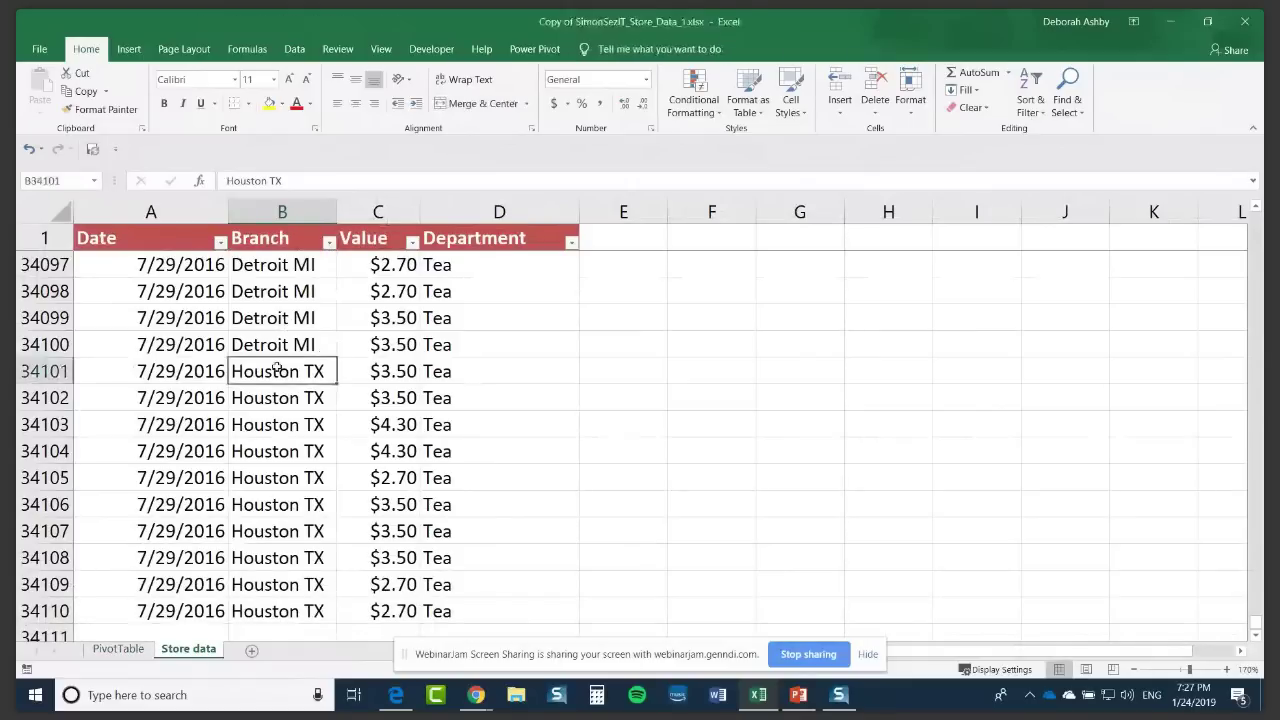
scroll(278, 369, "up", 13)
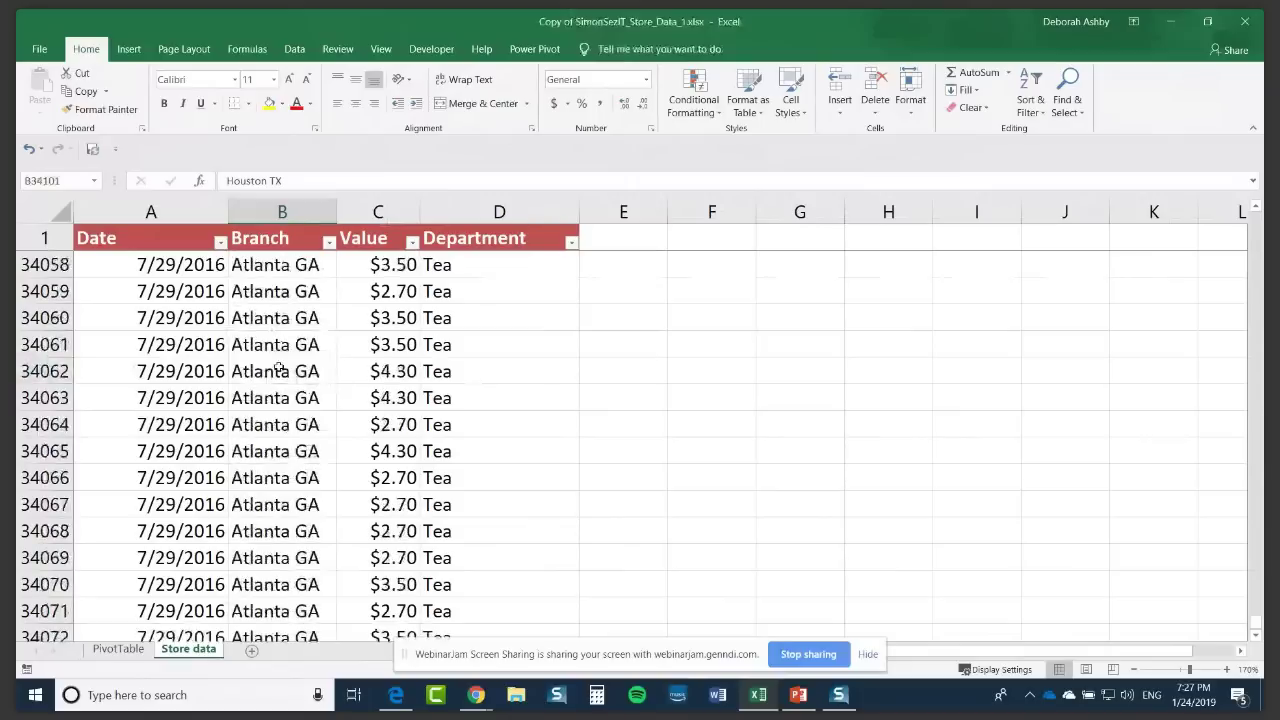